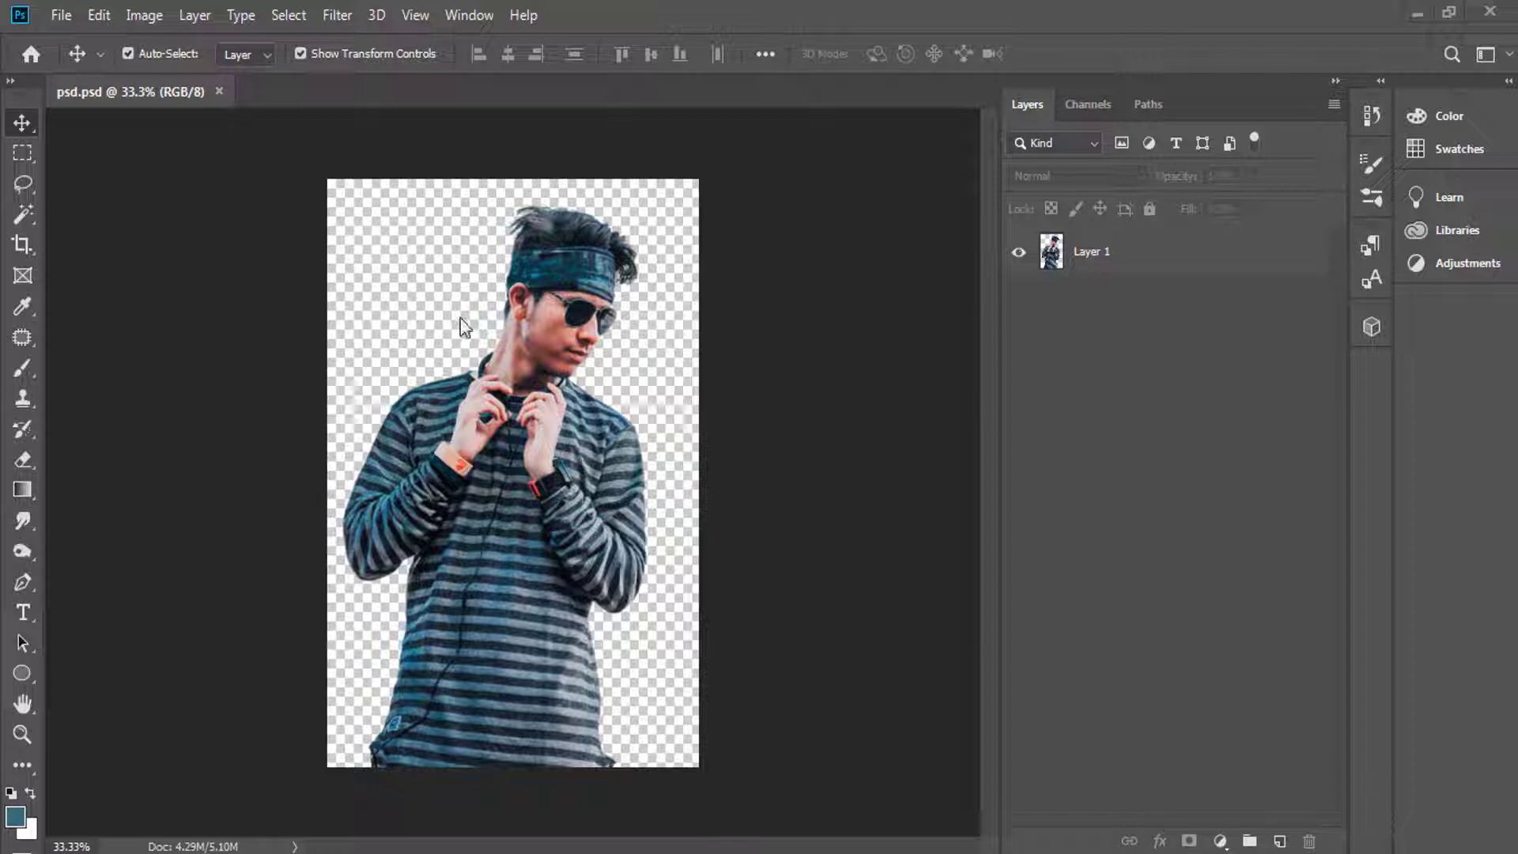
Nudge the cut-out portrait on Layer 1 about 0.667 in lower and slightly right.
left_click_drag(521, 437, 533, 456)
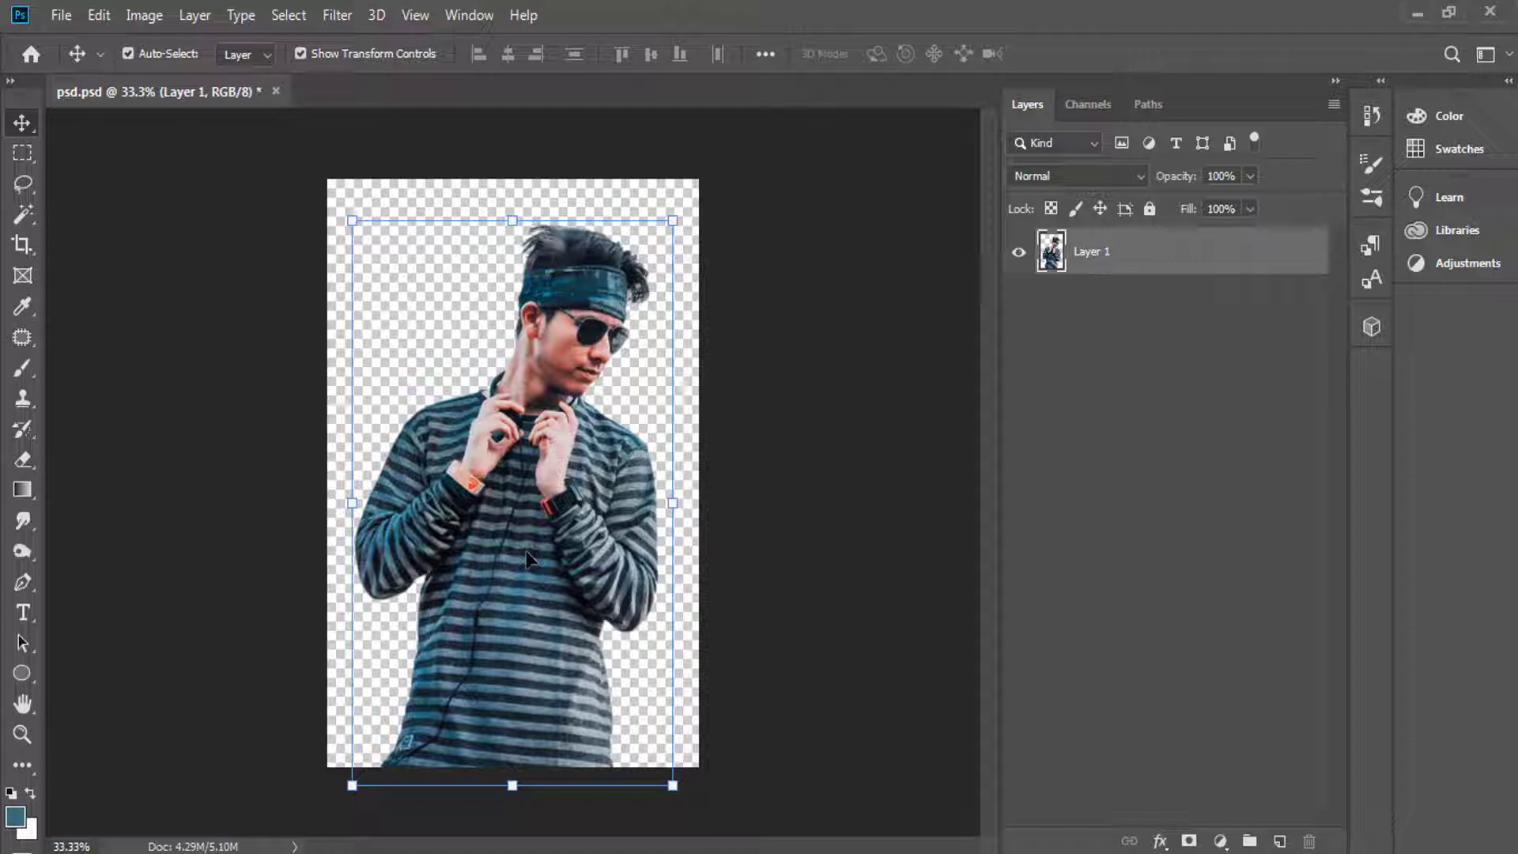
left_click_drag(527, 558, 531, 585)
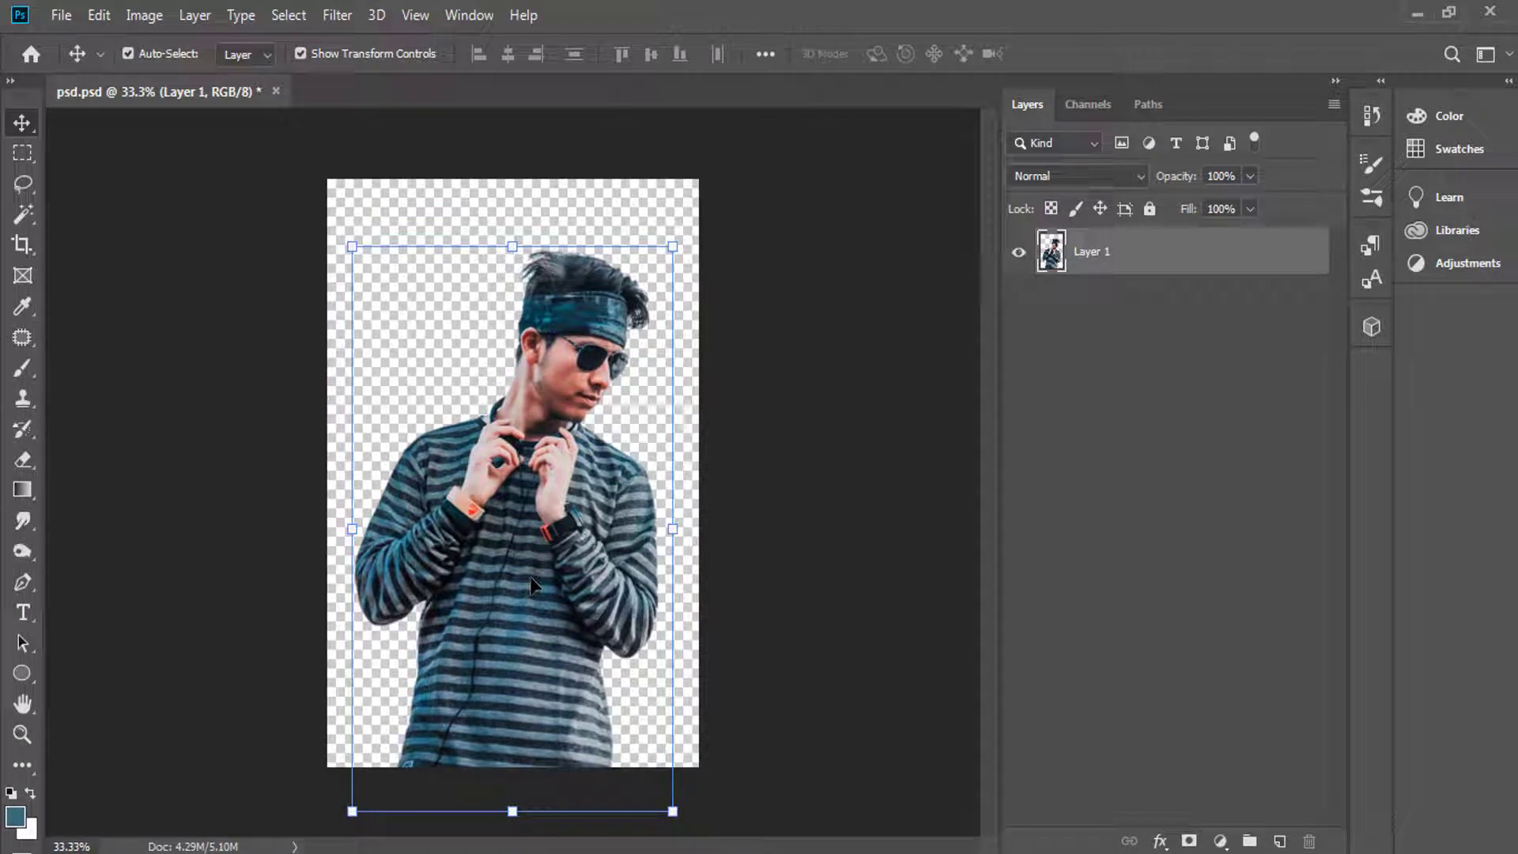
Start a new document from the File menu.
left_click(61, 15)
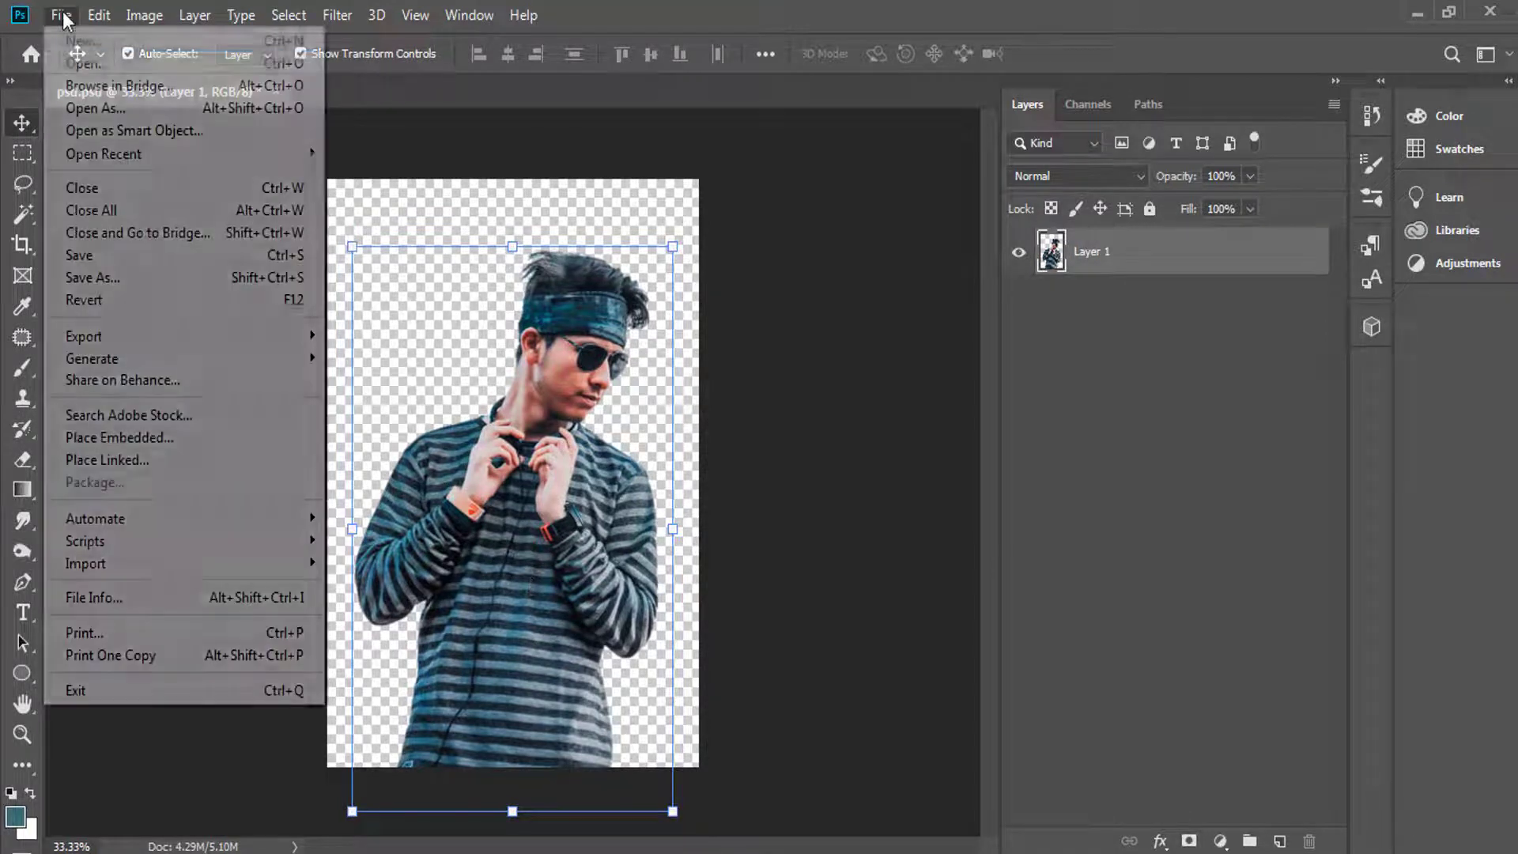
left_click(66, 41)
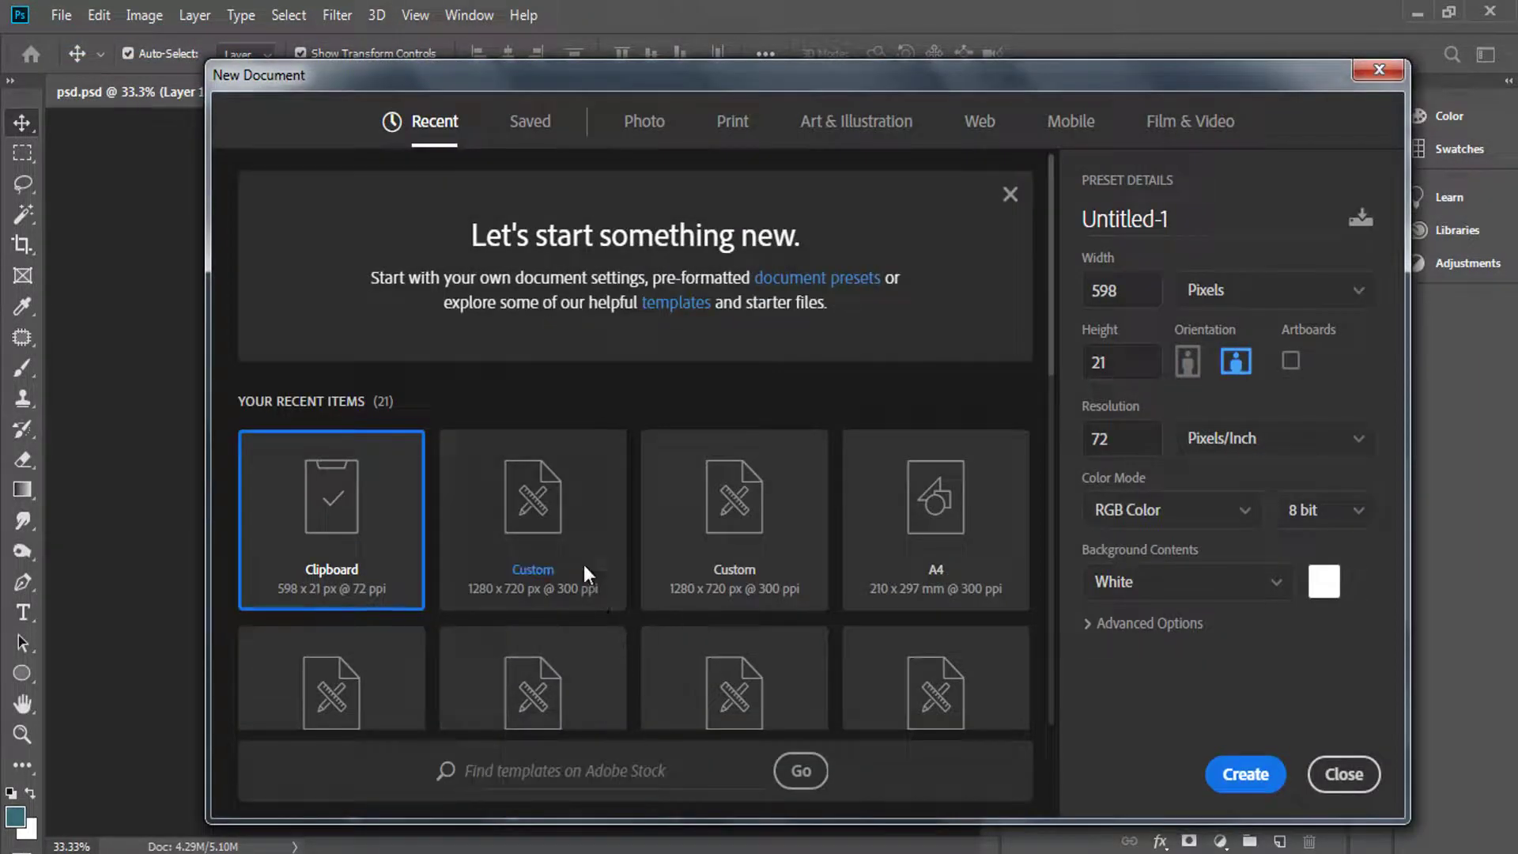
Create a 1280×720 px white document and copy the portrait layer into it.
left_click(583, 566)
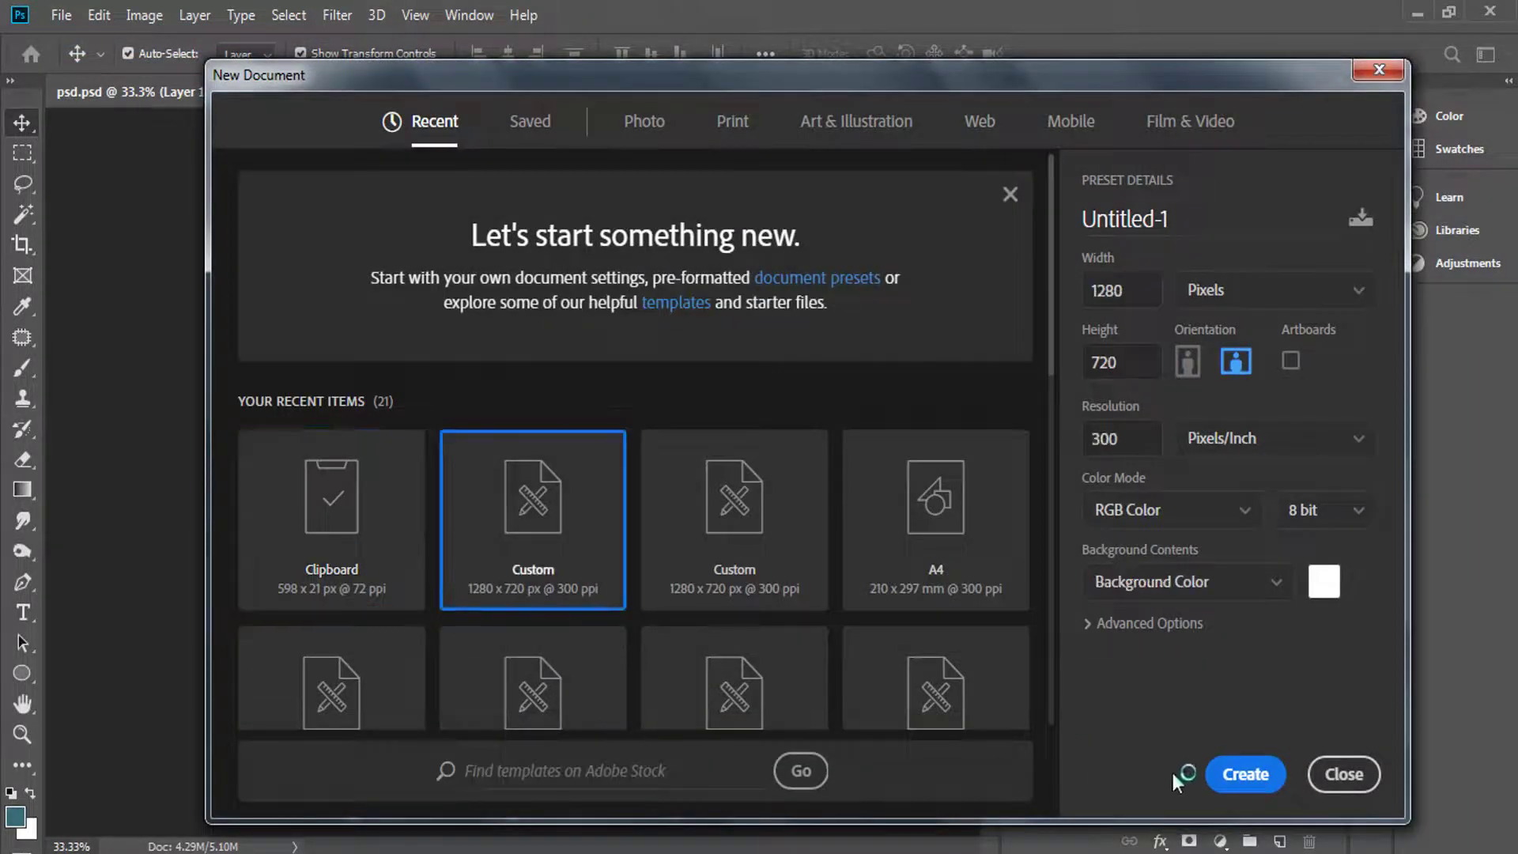
left_click(1237, 773)
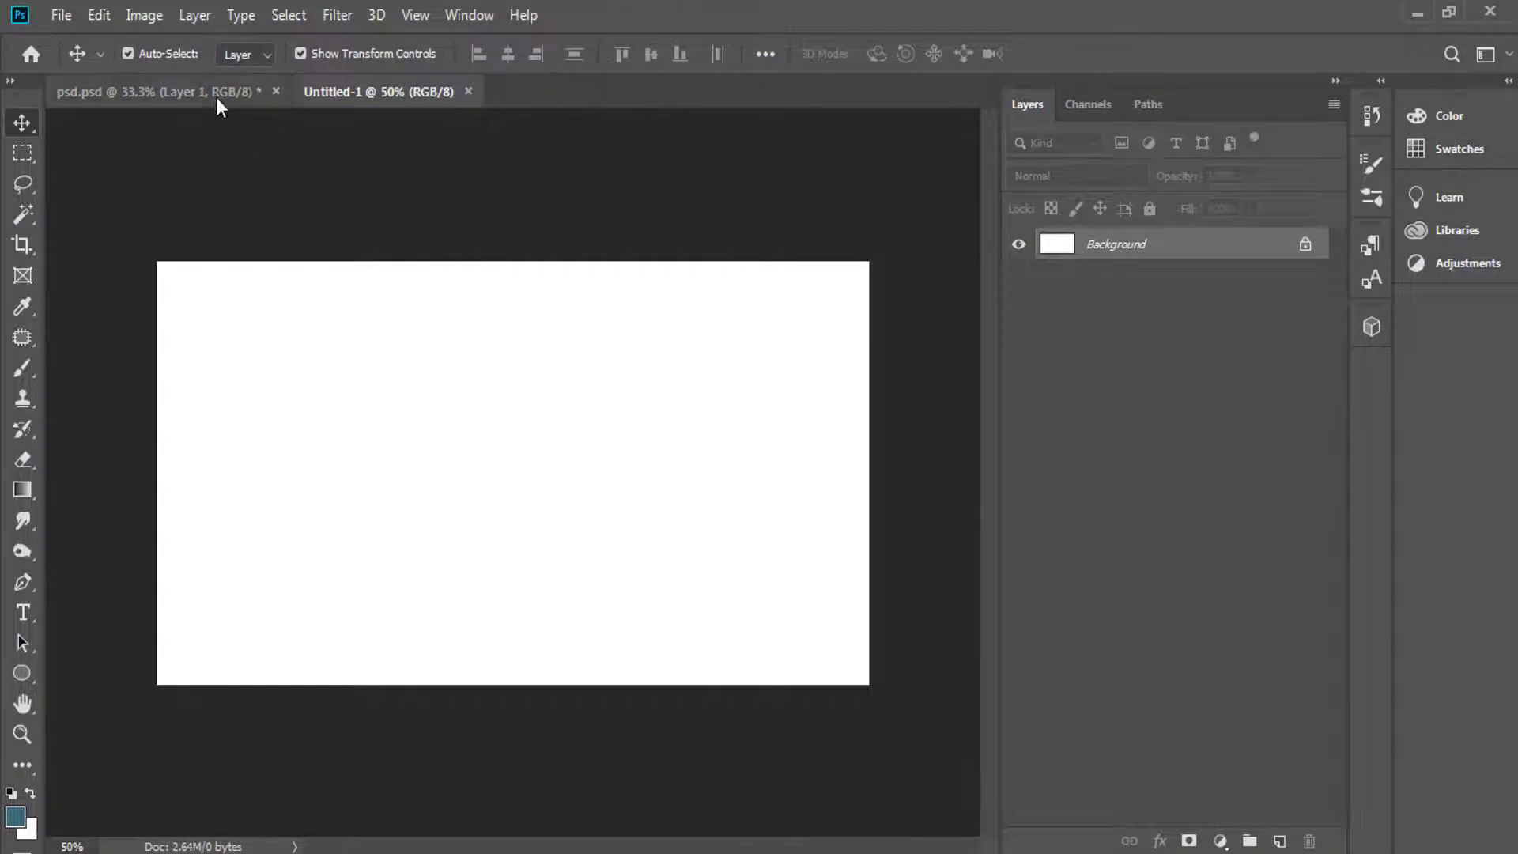
left_click(216, 97)
mouse_move(454, 227)
left_mouse_down()
mouse_move(395, 102)
mouse_move(518, 512)
left_mouse_up()
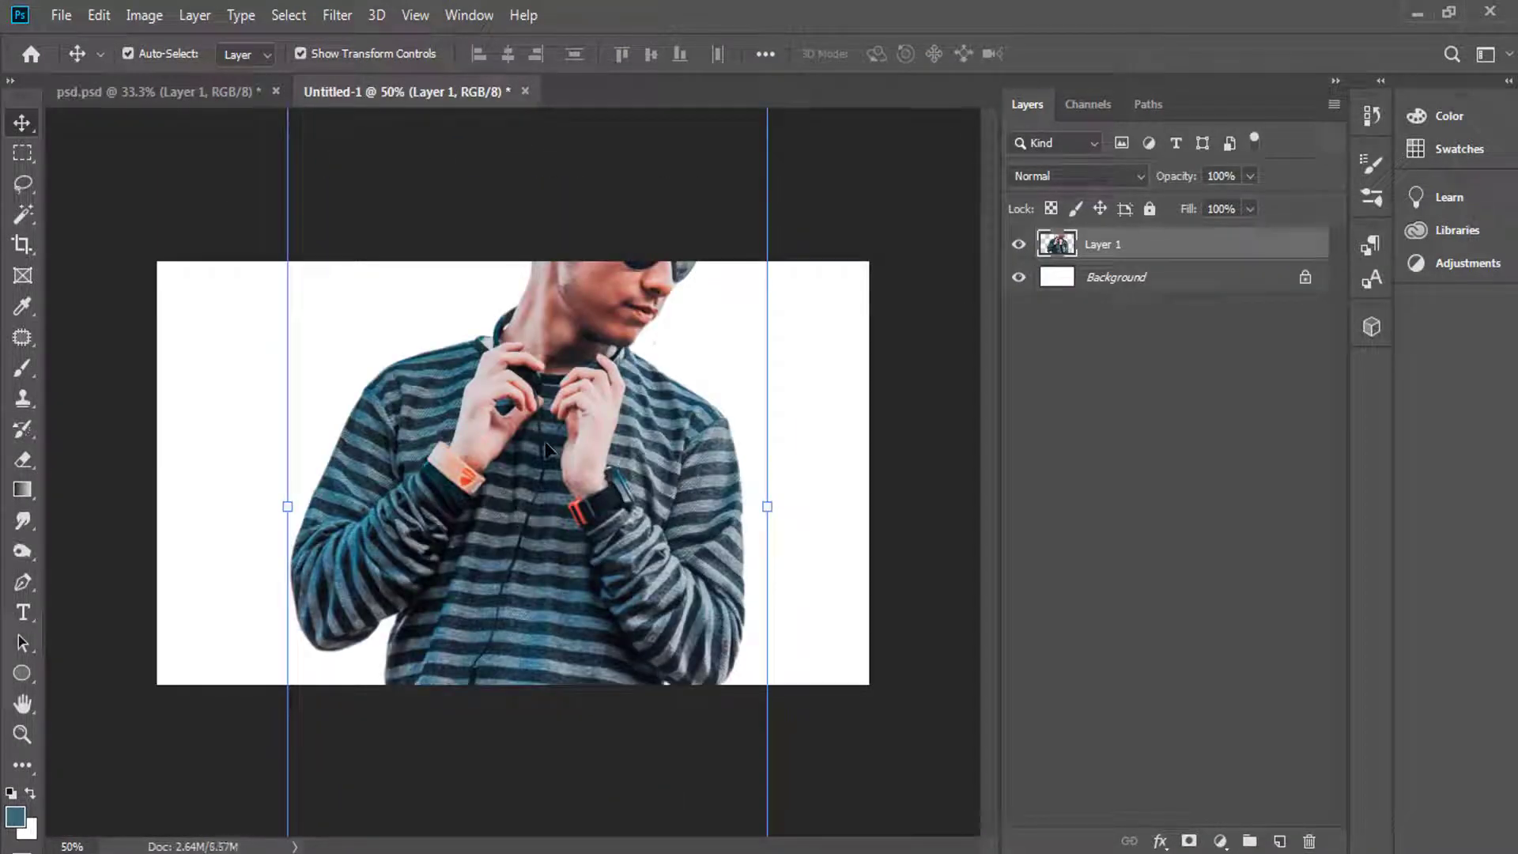
Scale and centre the portrait with its bottom on the canvas edge, then select Background.
key("ctrl")
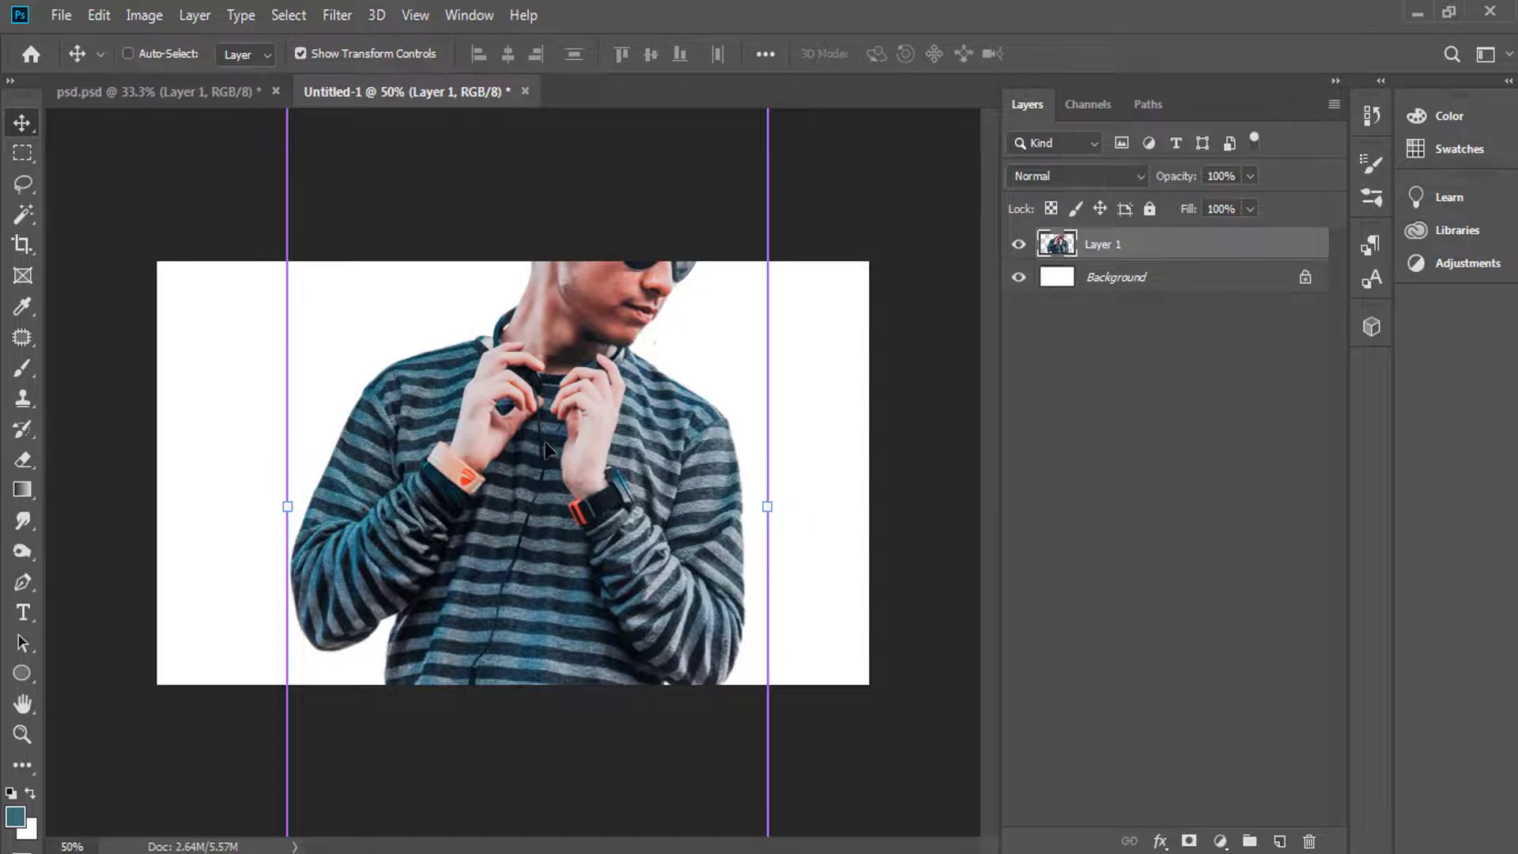
key("ctrl+minus")
key("ctrl+minus")
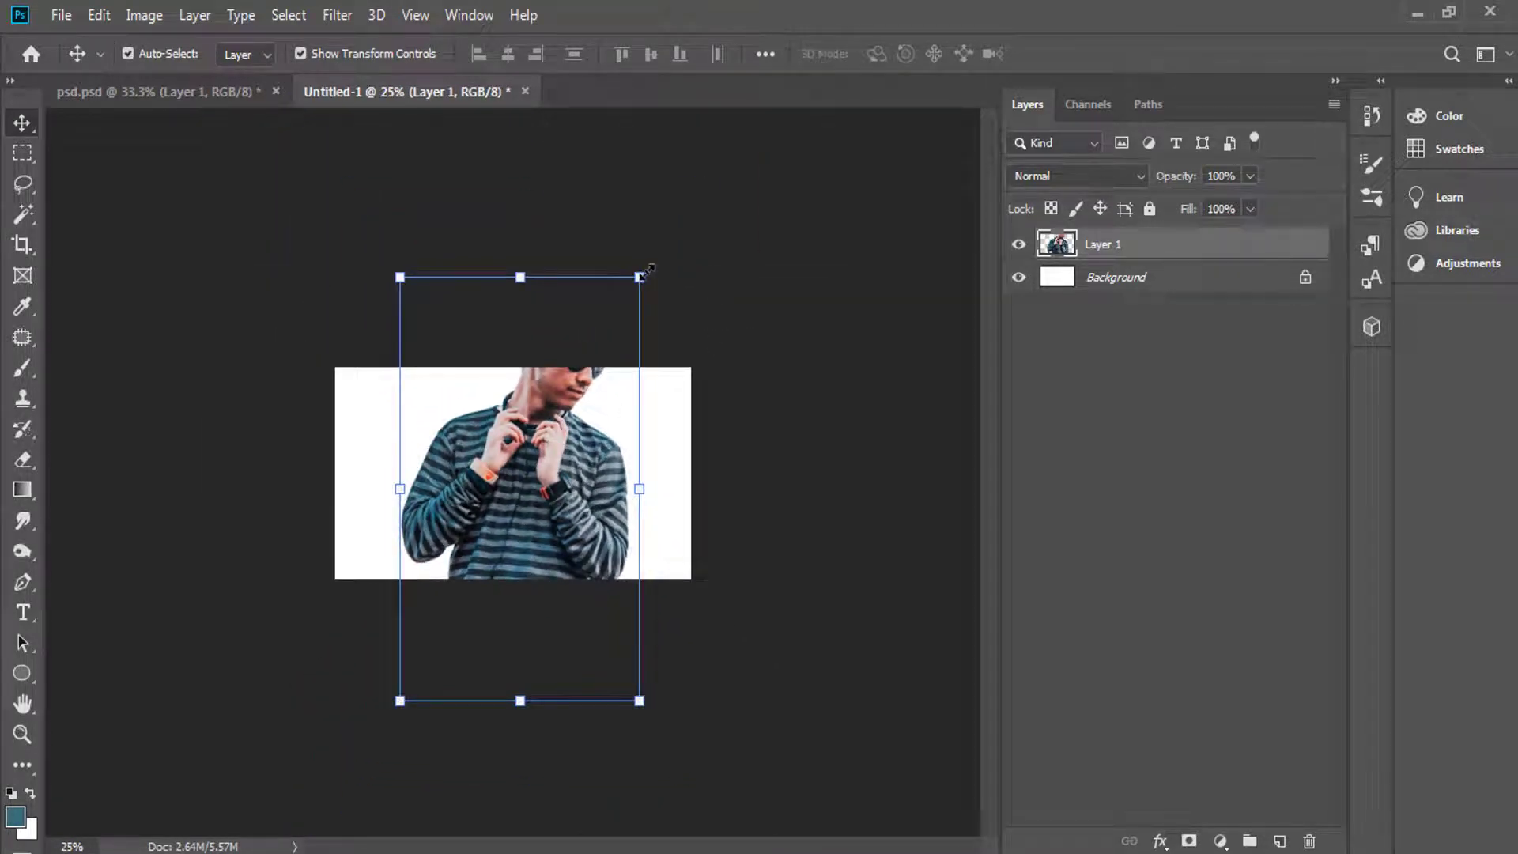
left_click_drag(639, 277, 541, 433)
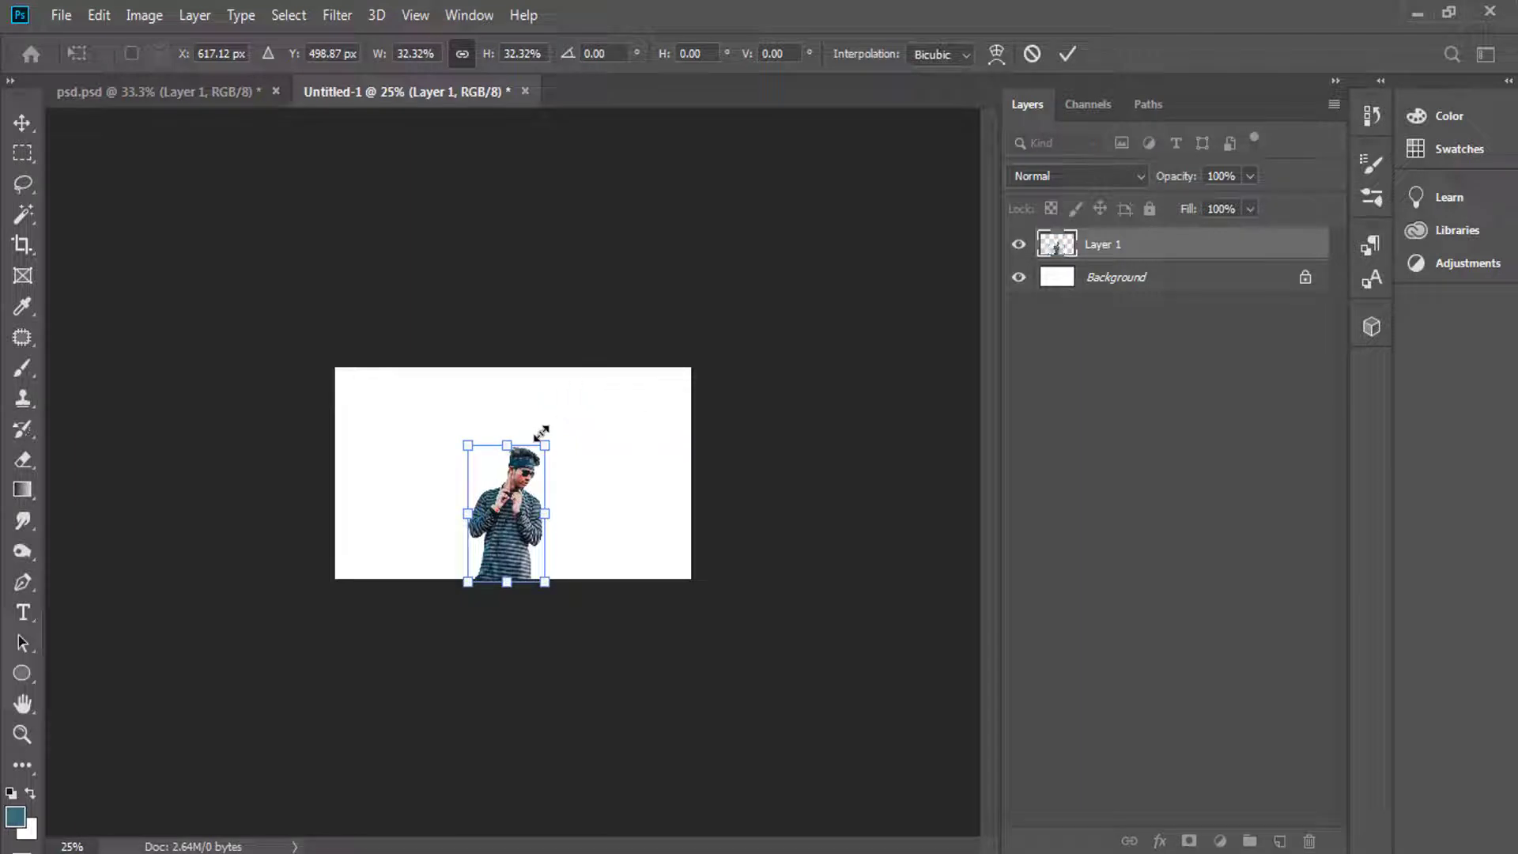
key("Return")
key("ctrl+plus")
key("ctrl+plus")
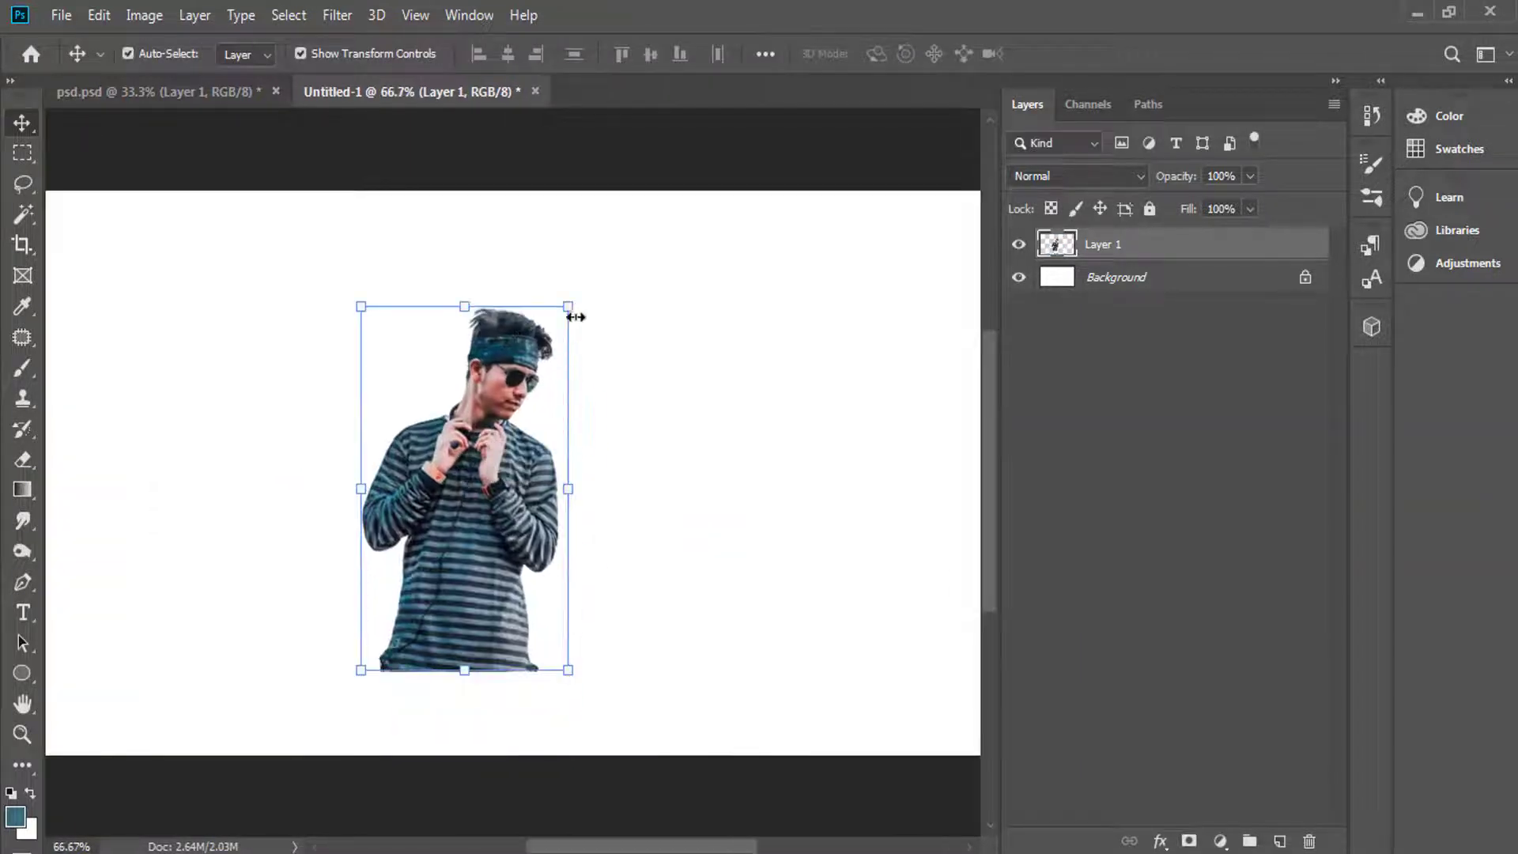
left_click_drag(575, 315, 626, 244)
left_click_drag(483, 474, 488, 490)
key("ctrl+minus")
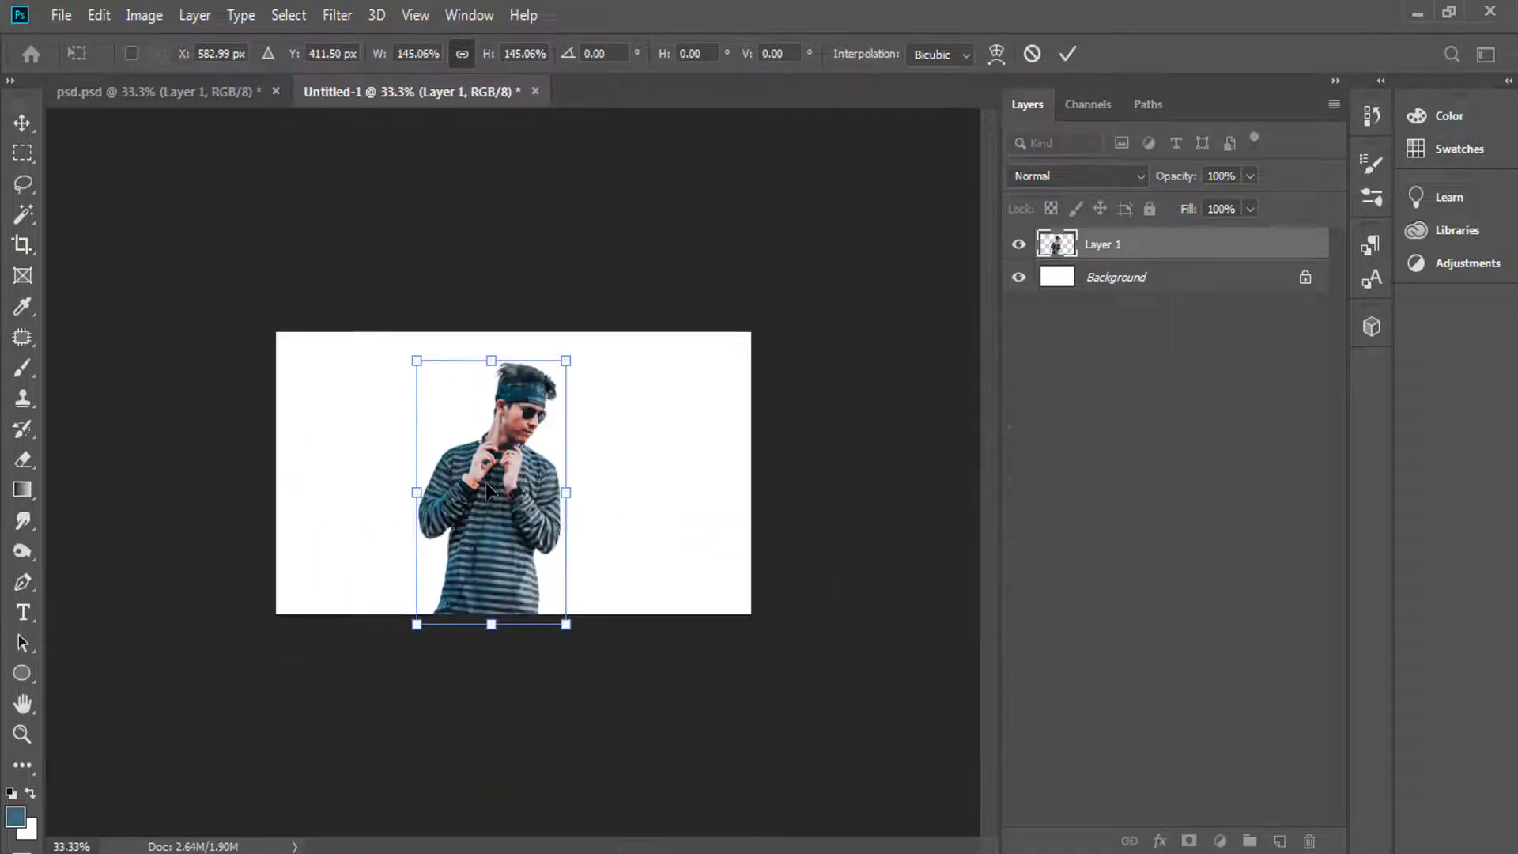
left_click_drag(499, 553, 521, 553)
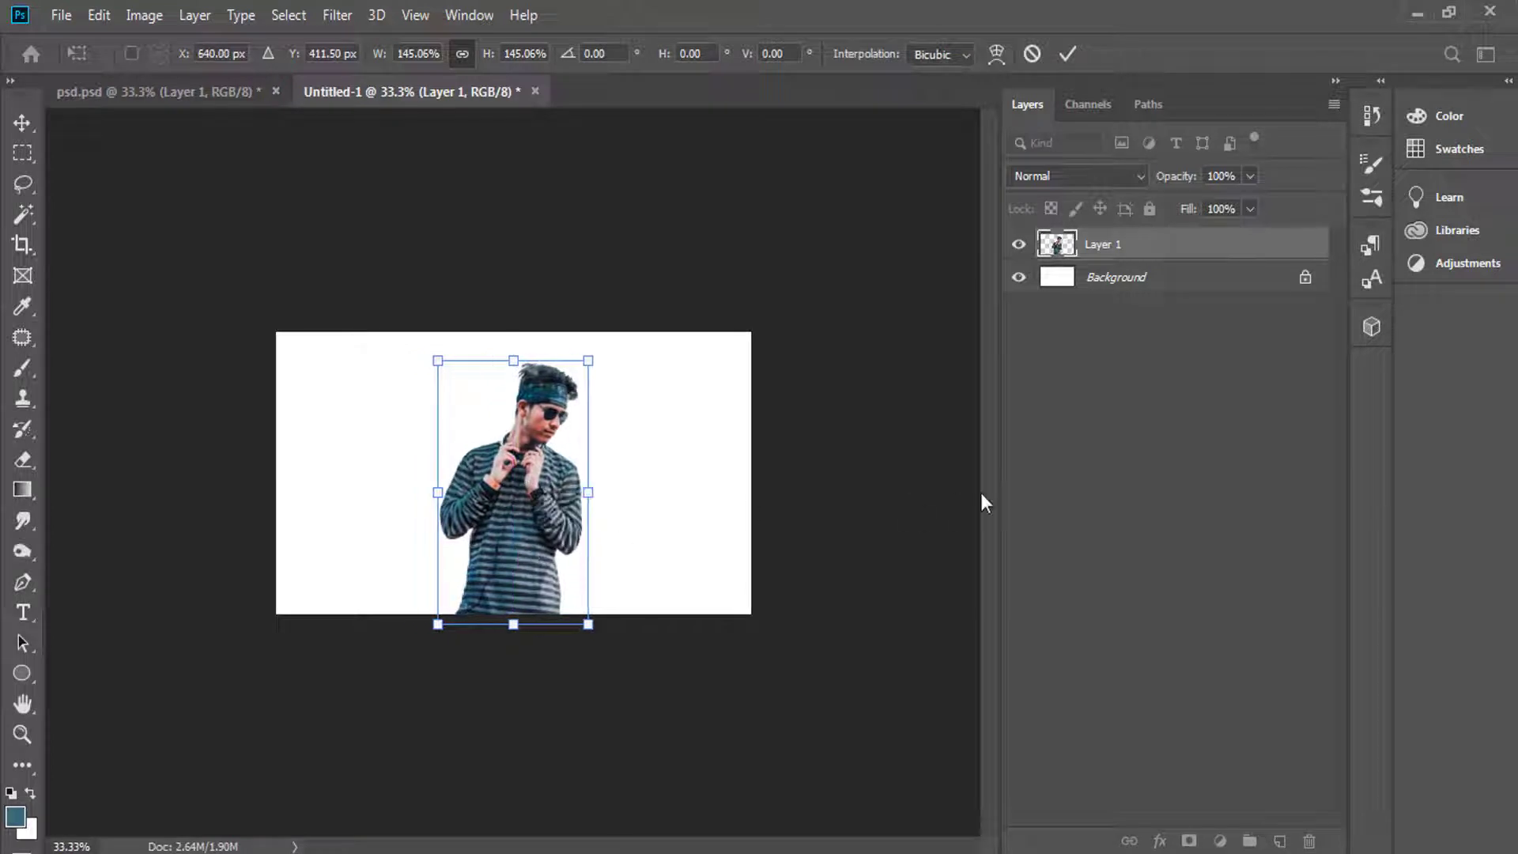
key("Return")
key("ctrl+plus")
left_click(688, 518, "ctrl")
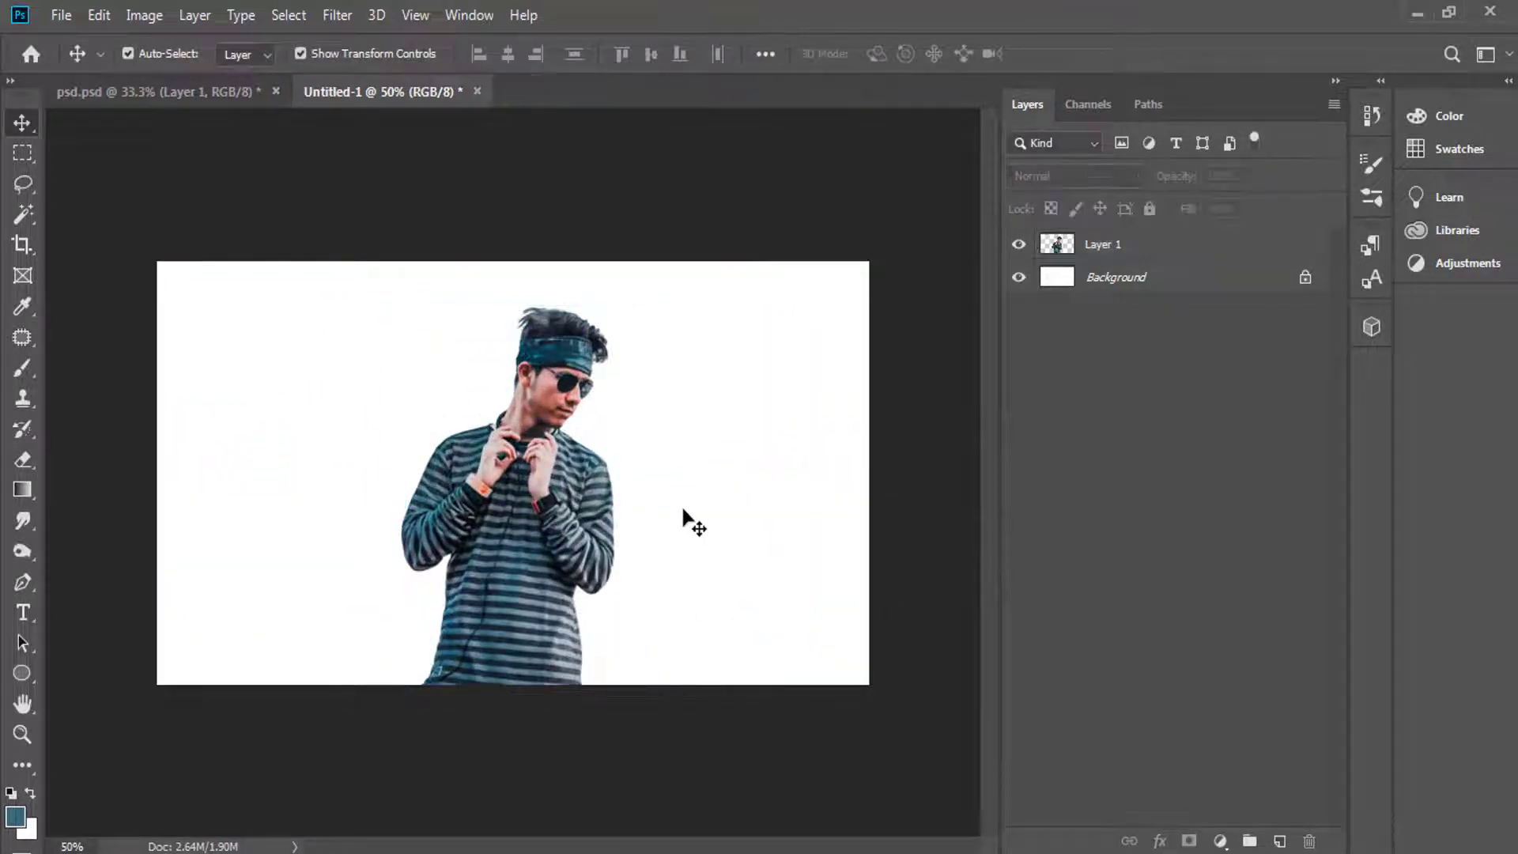
Add a Gradient Fill layer using the Black, White preset with its left stop moved to 62%.
left_click(1221, 841)
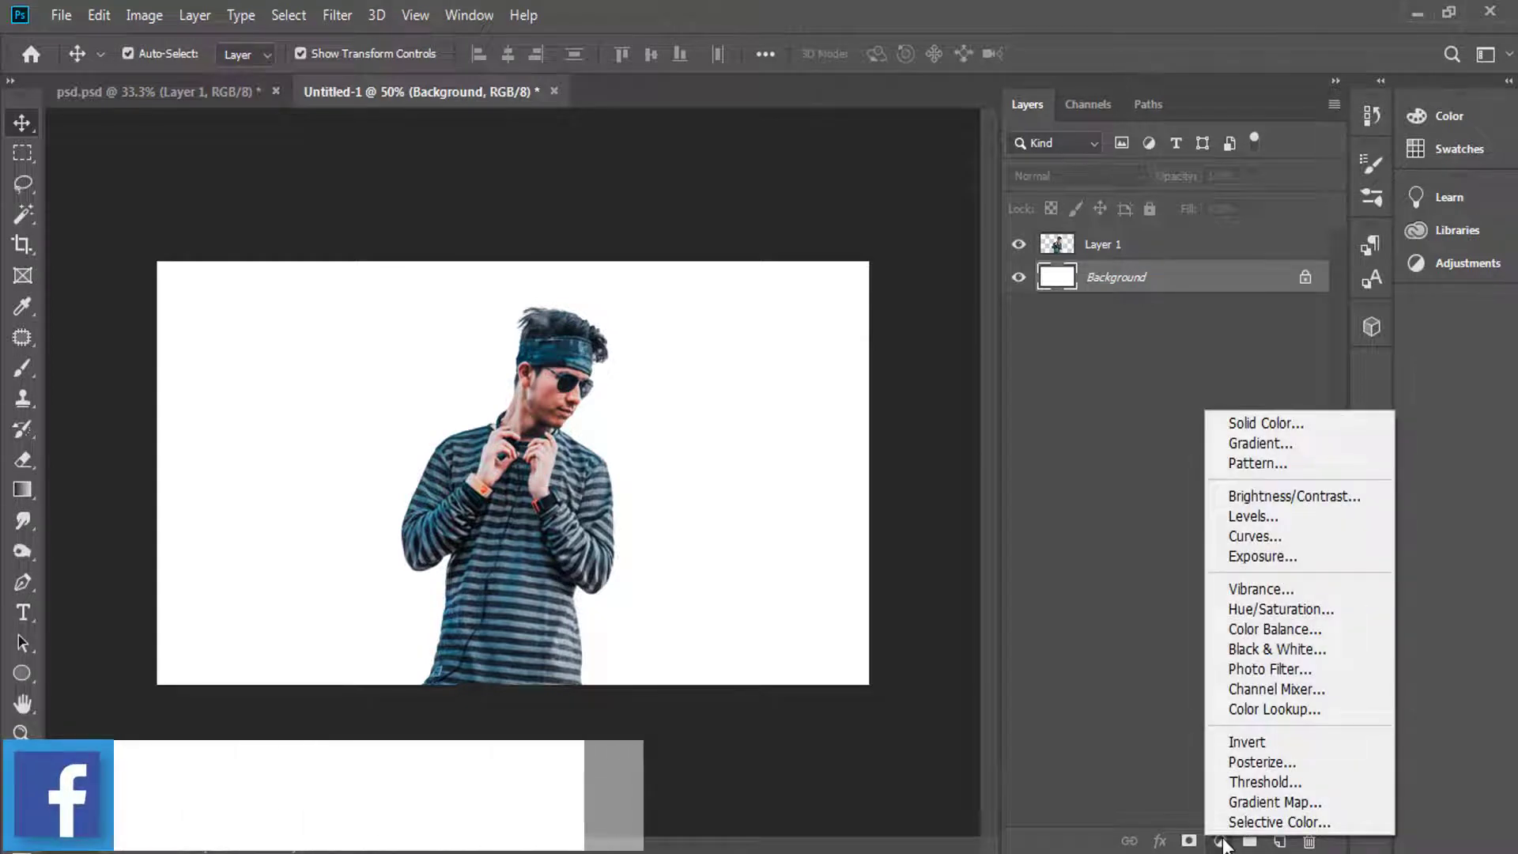
left_click(1263, 445)
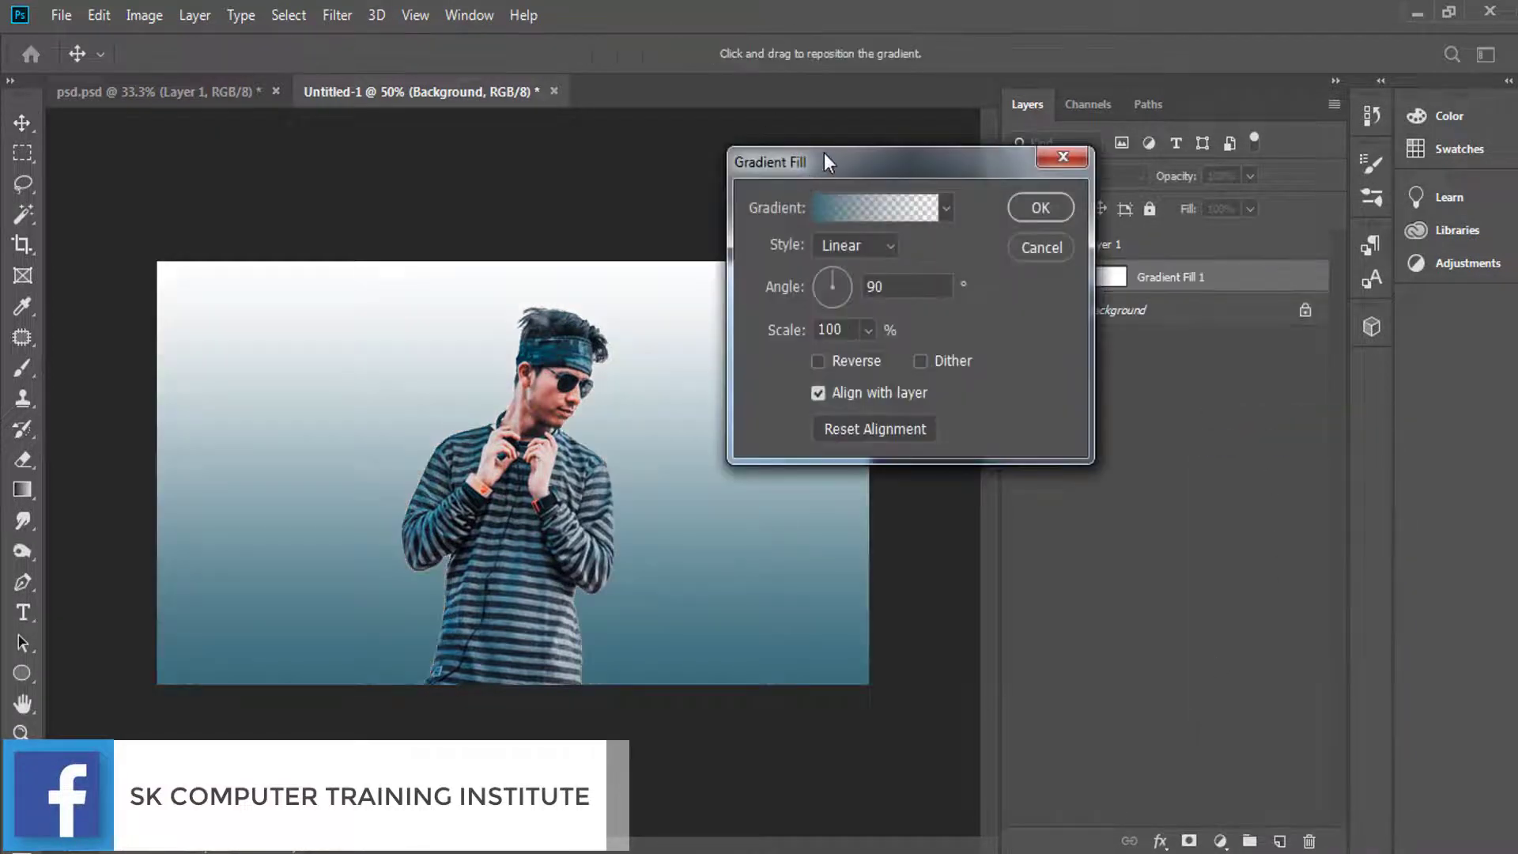
left_click_drag(824, 159, 974, 177)
left_click(1028, 207)
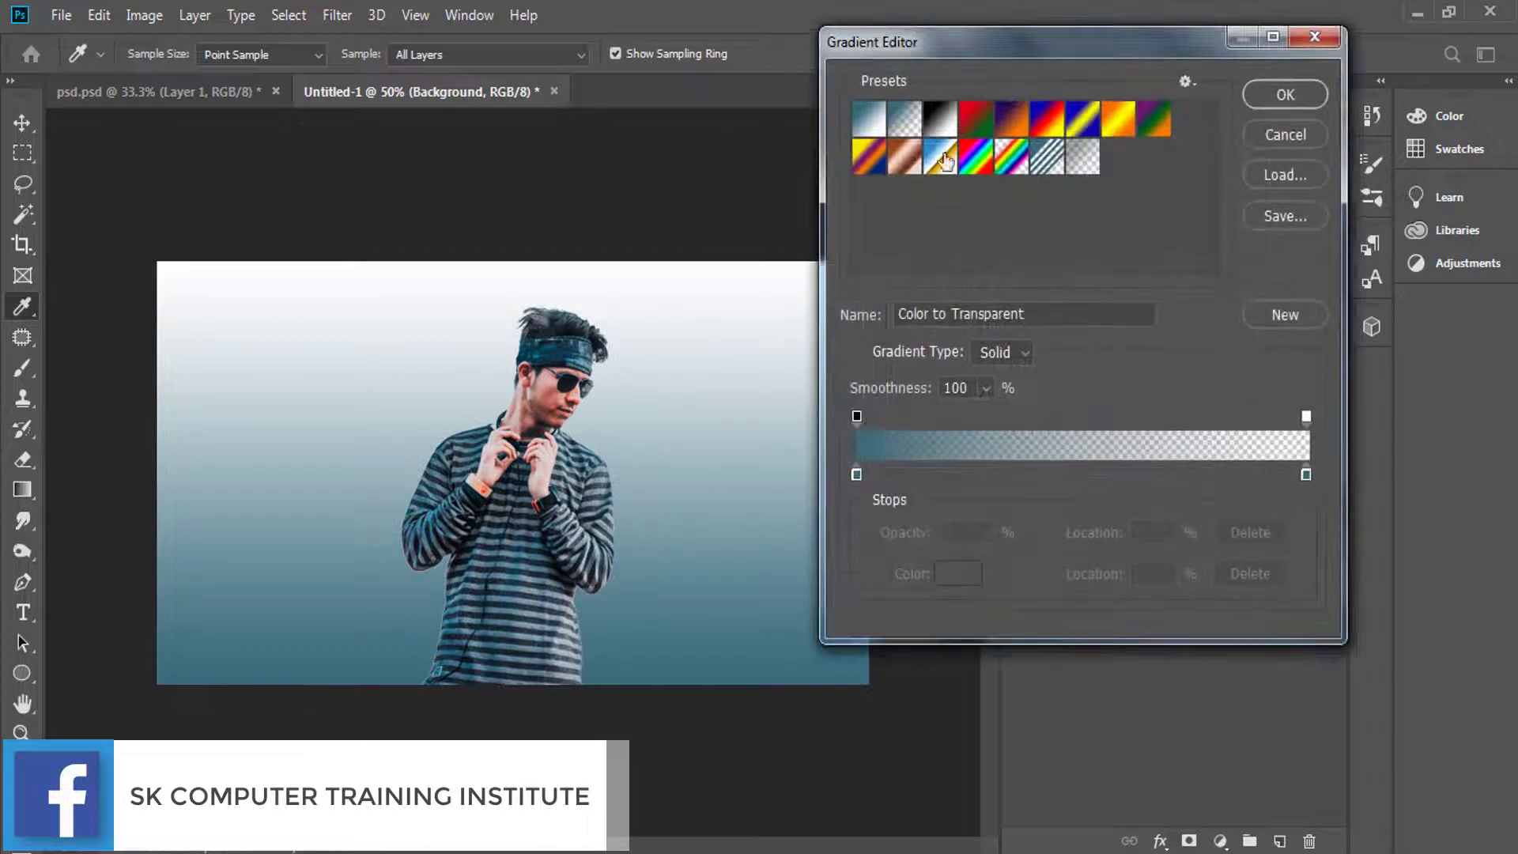
left_click(940, 119)
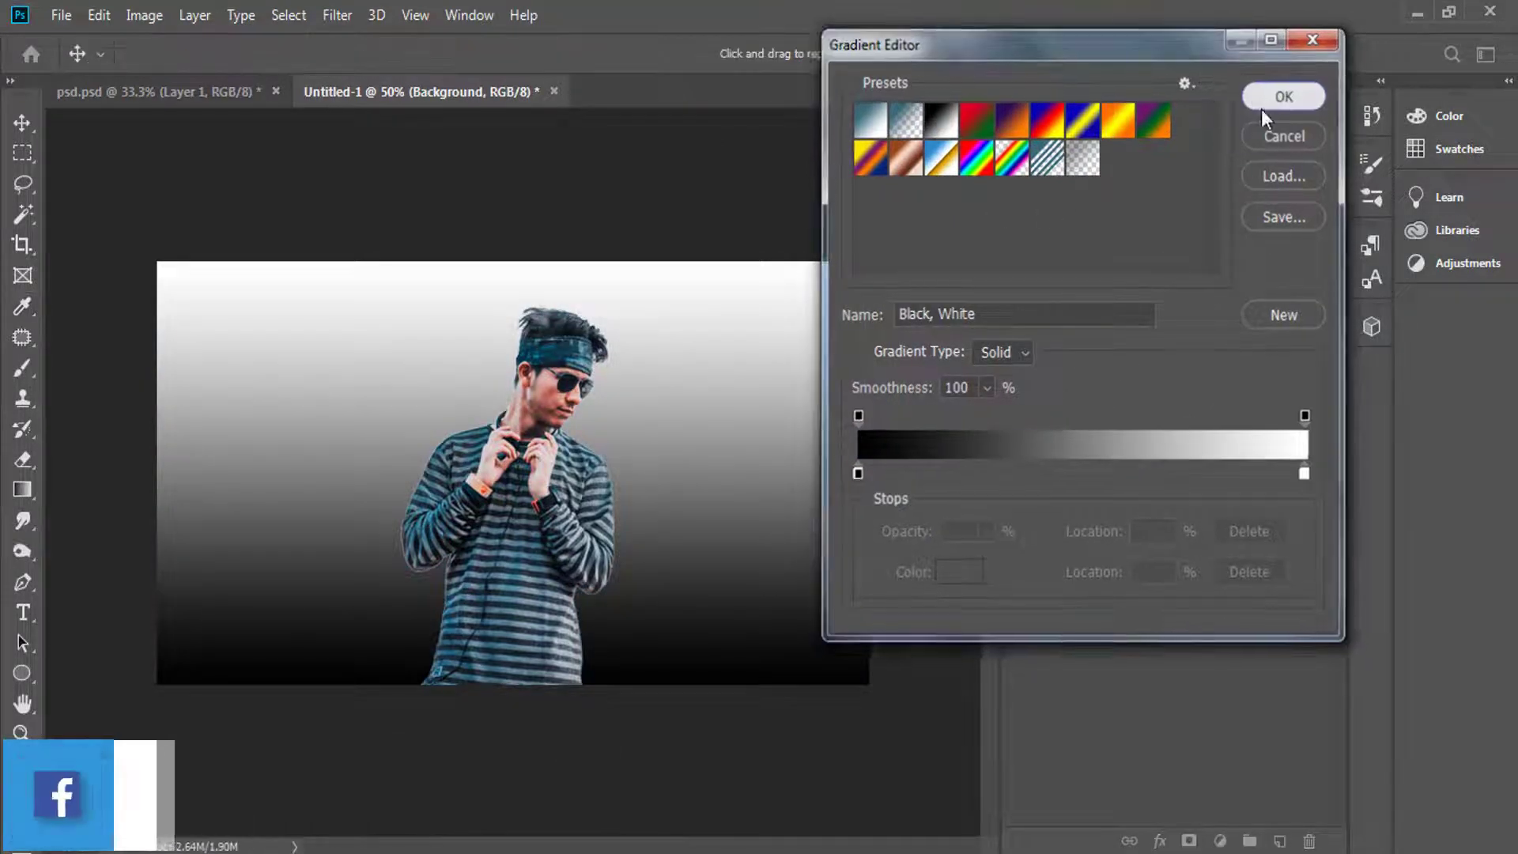
left_click(1262, 108)
left_click(1020, 217)
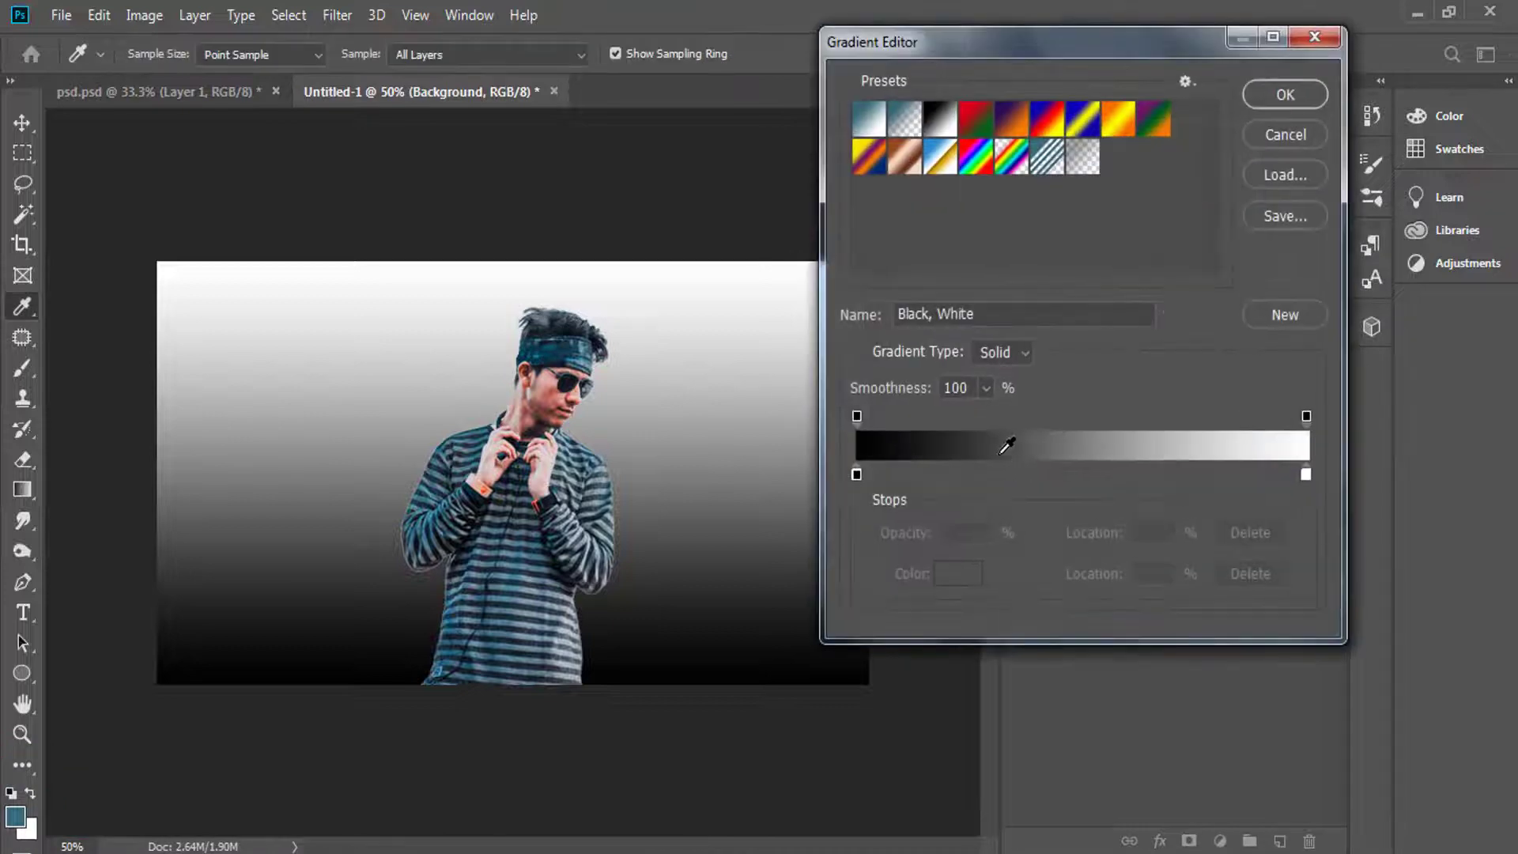
left_click_drag(856, 416, 1161, 416)
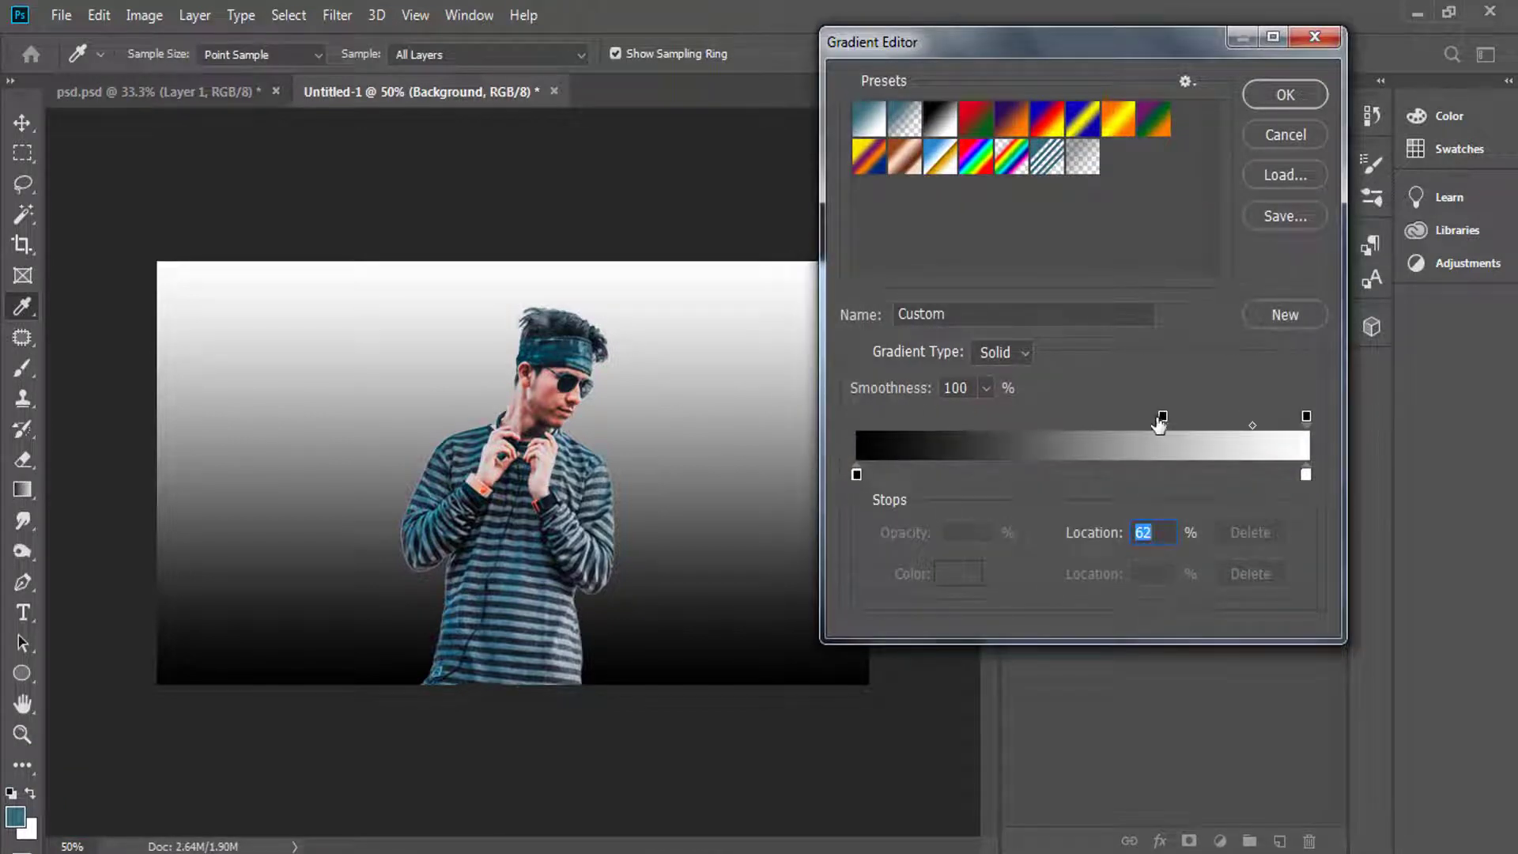
left_click(1276, 101)
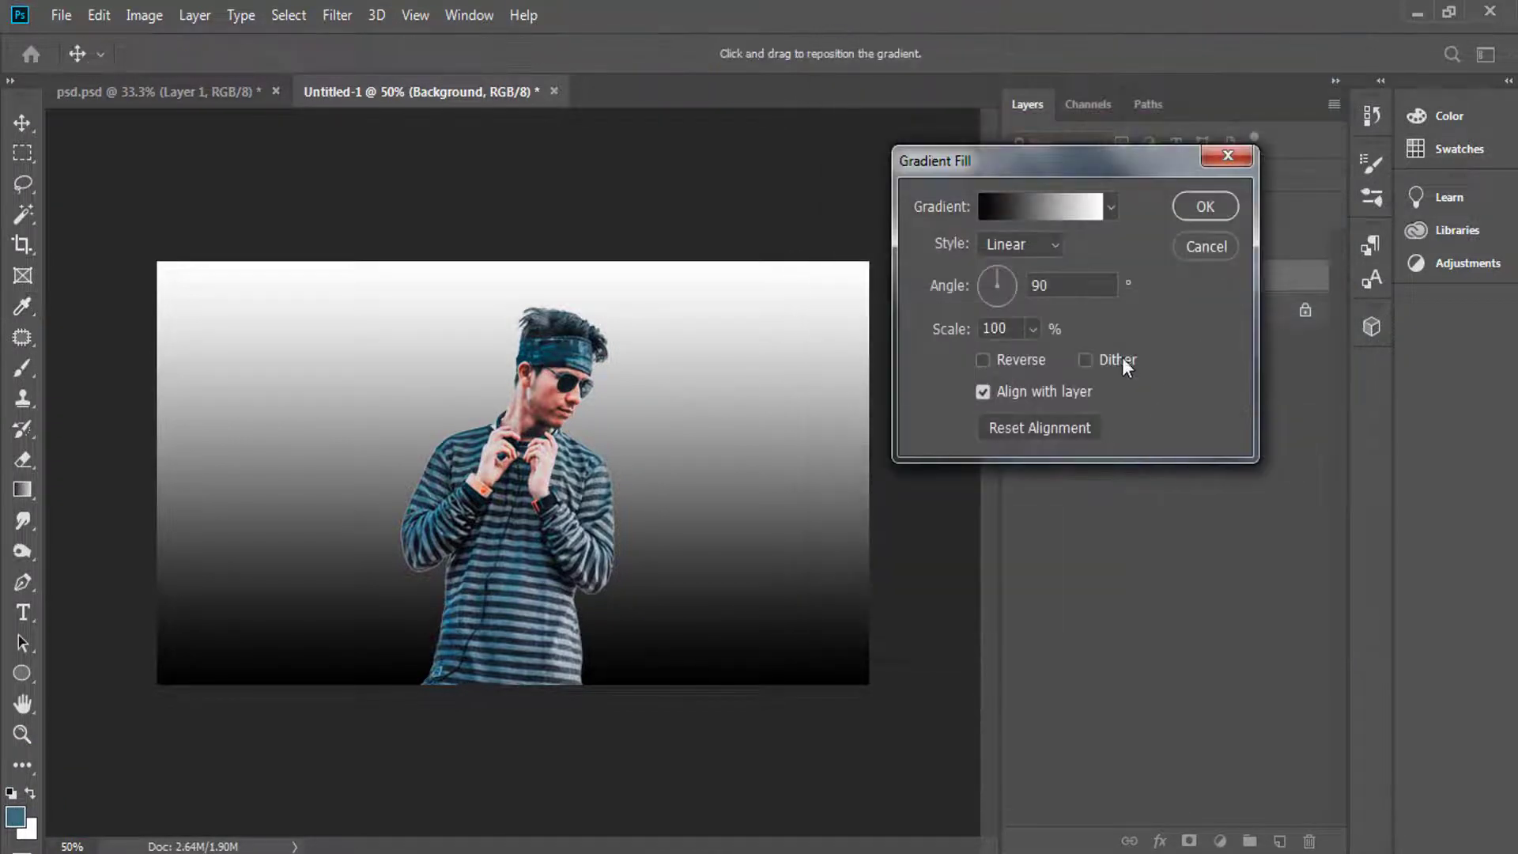
Try Radial, Angle and Reflected styles, then set a reversed Diamond gradient at scale 122%.
left_click(1016, 246)
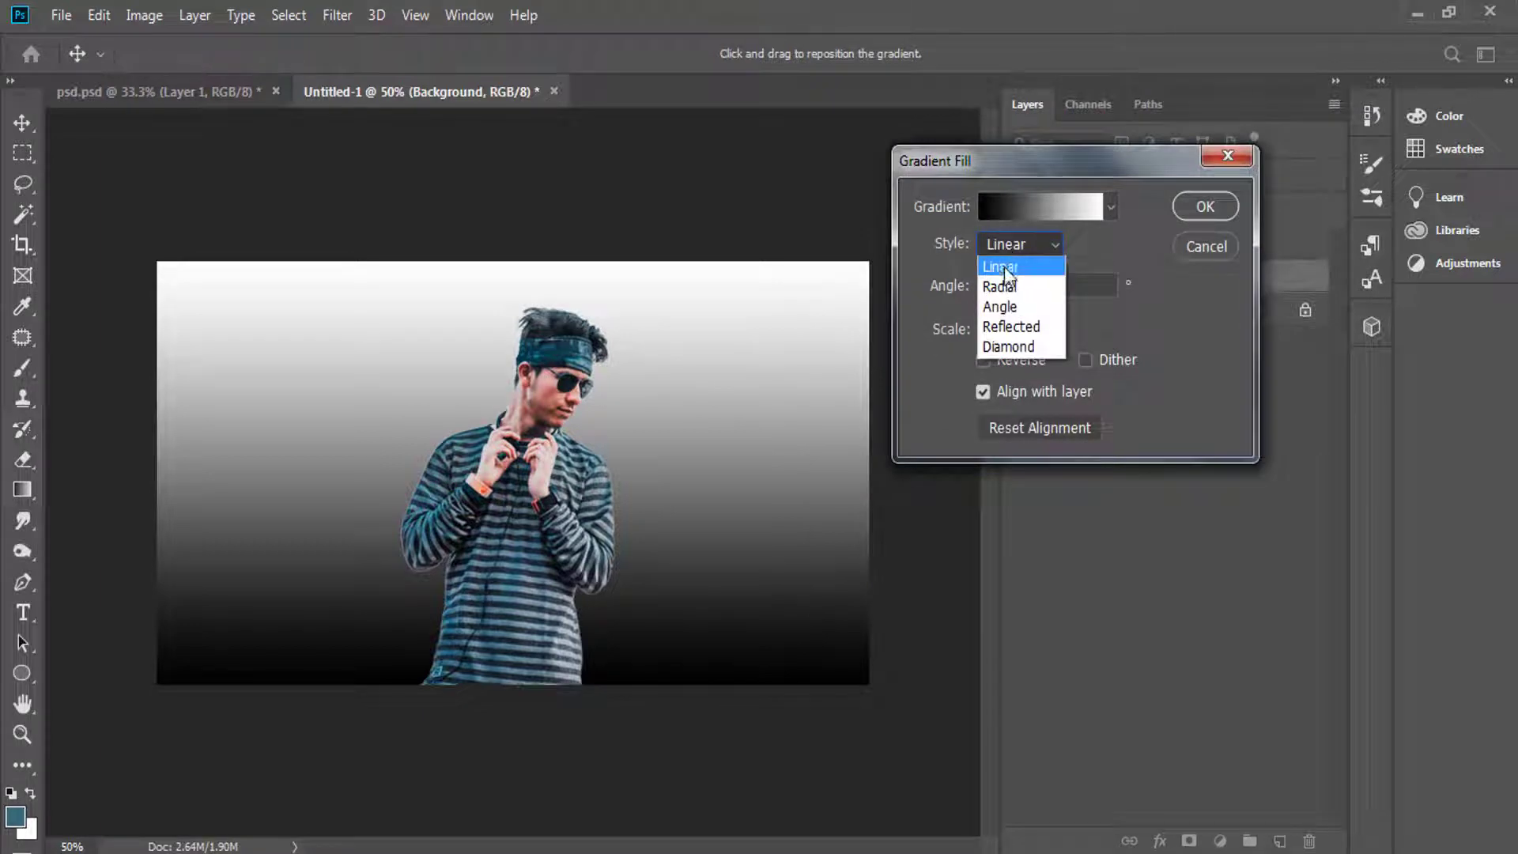
left_click(1000, 289)
left_click(1001, 245)
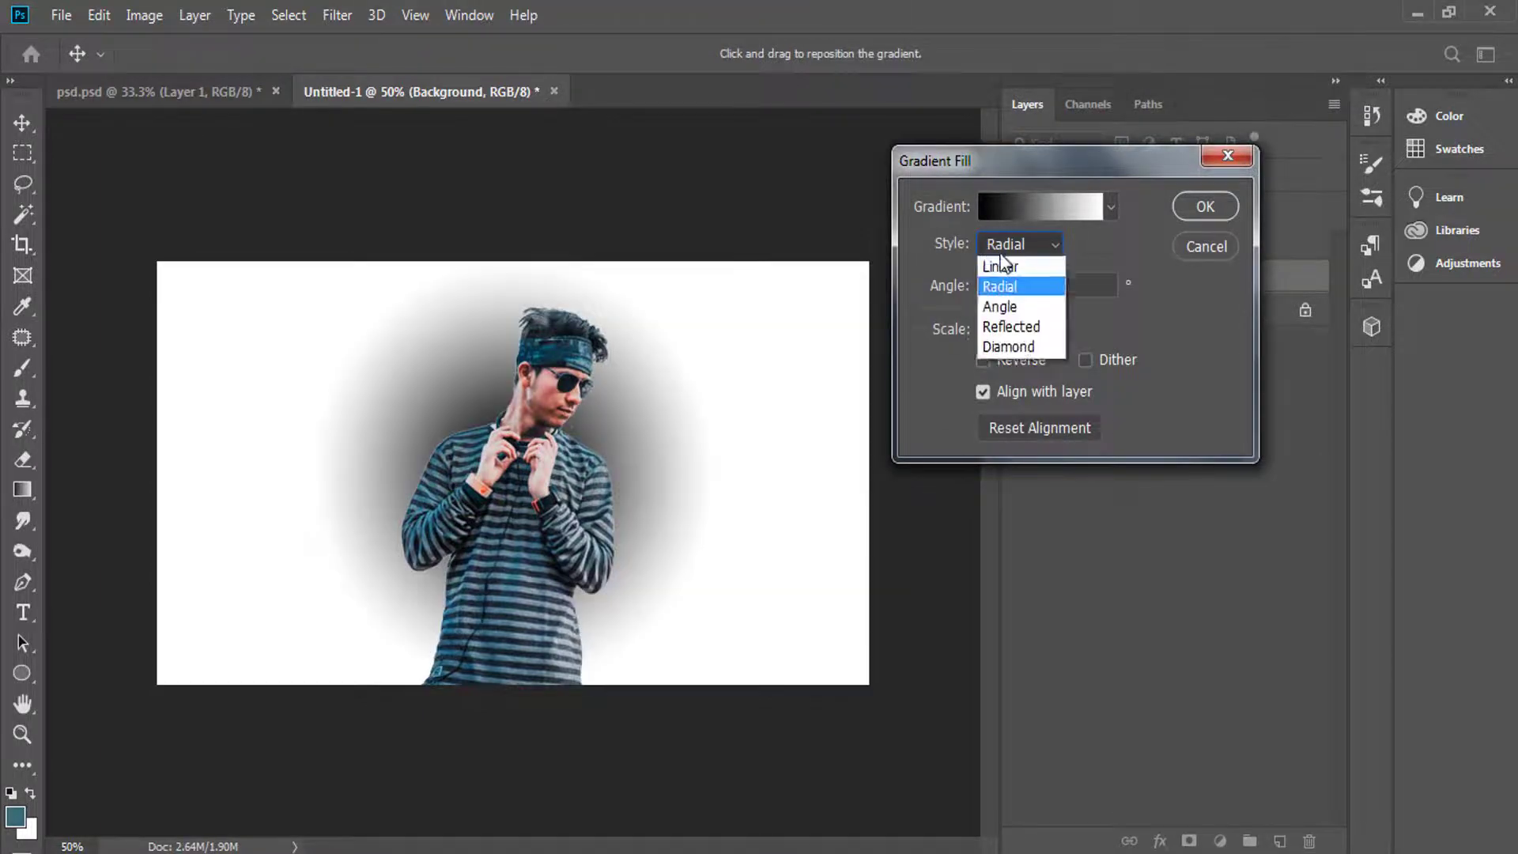
left_click(1001, 309)
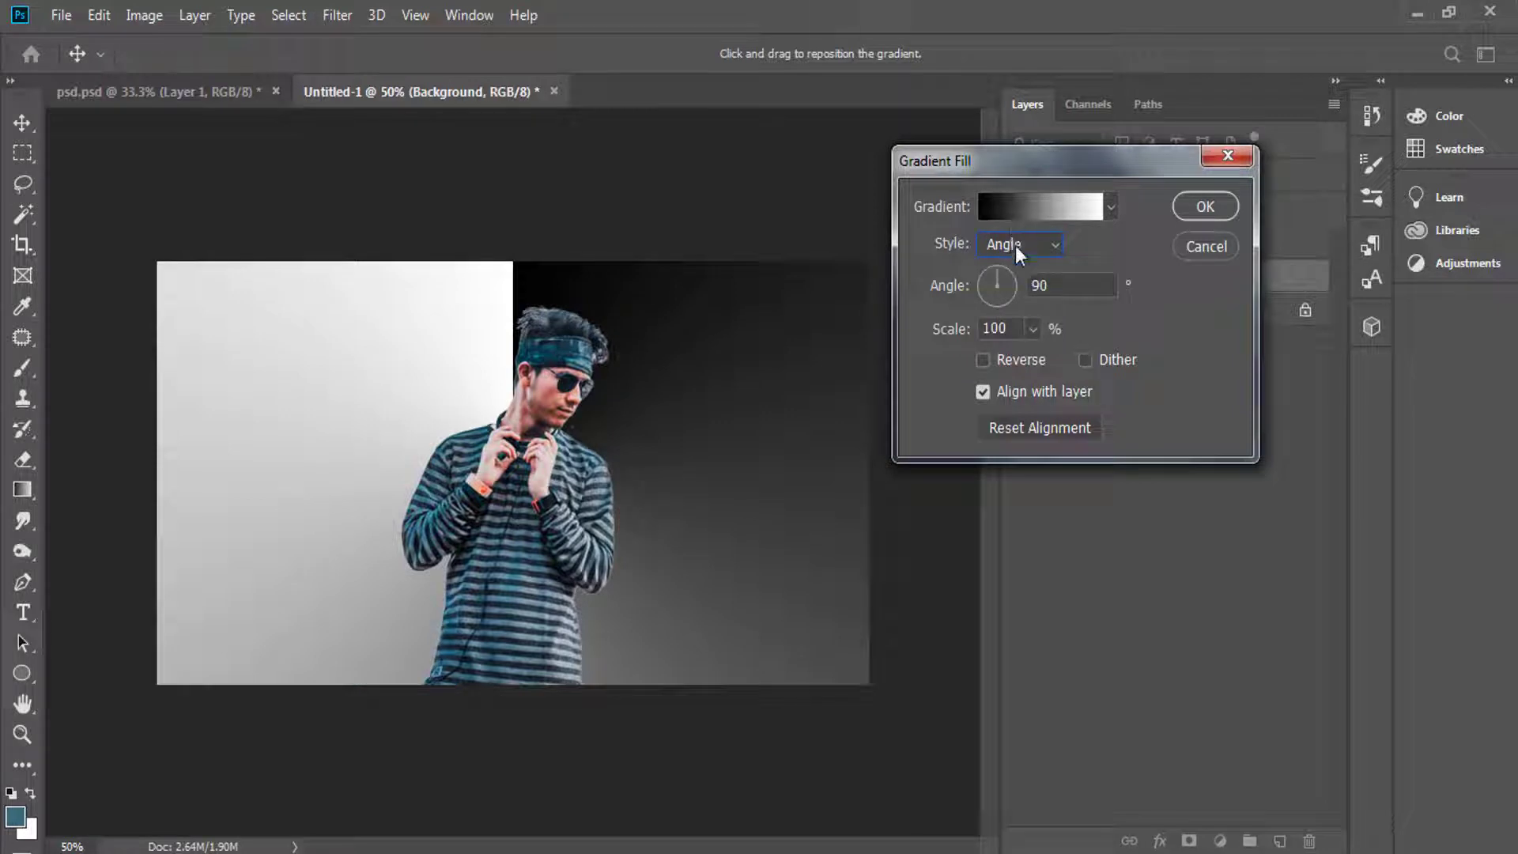
left_click(1015, 245)
left_click(1016, 327)
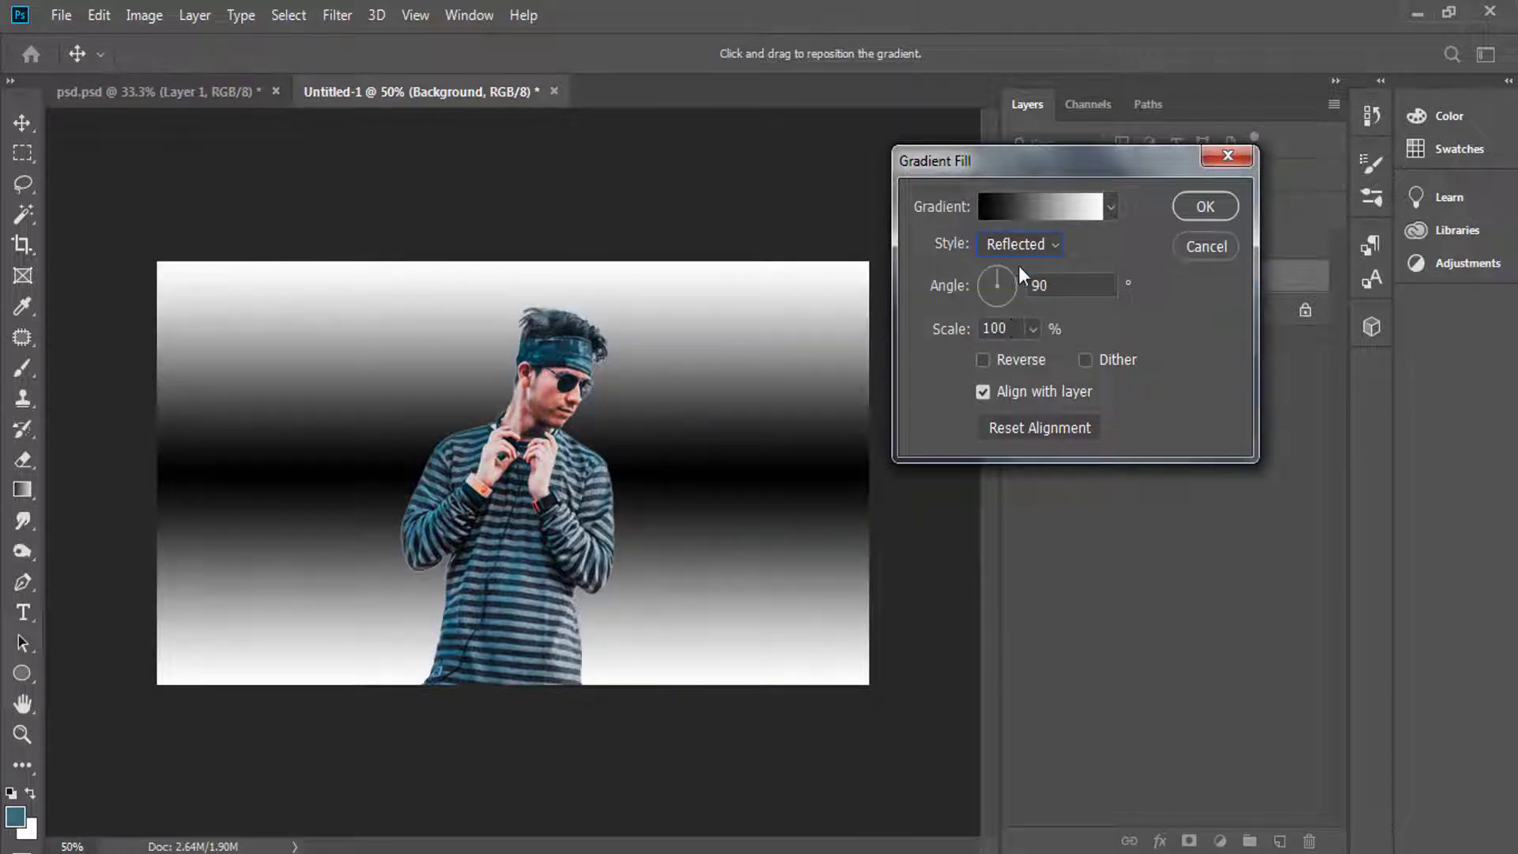
left_click(1009, 346)
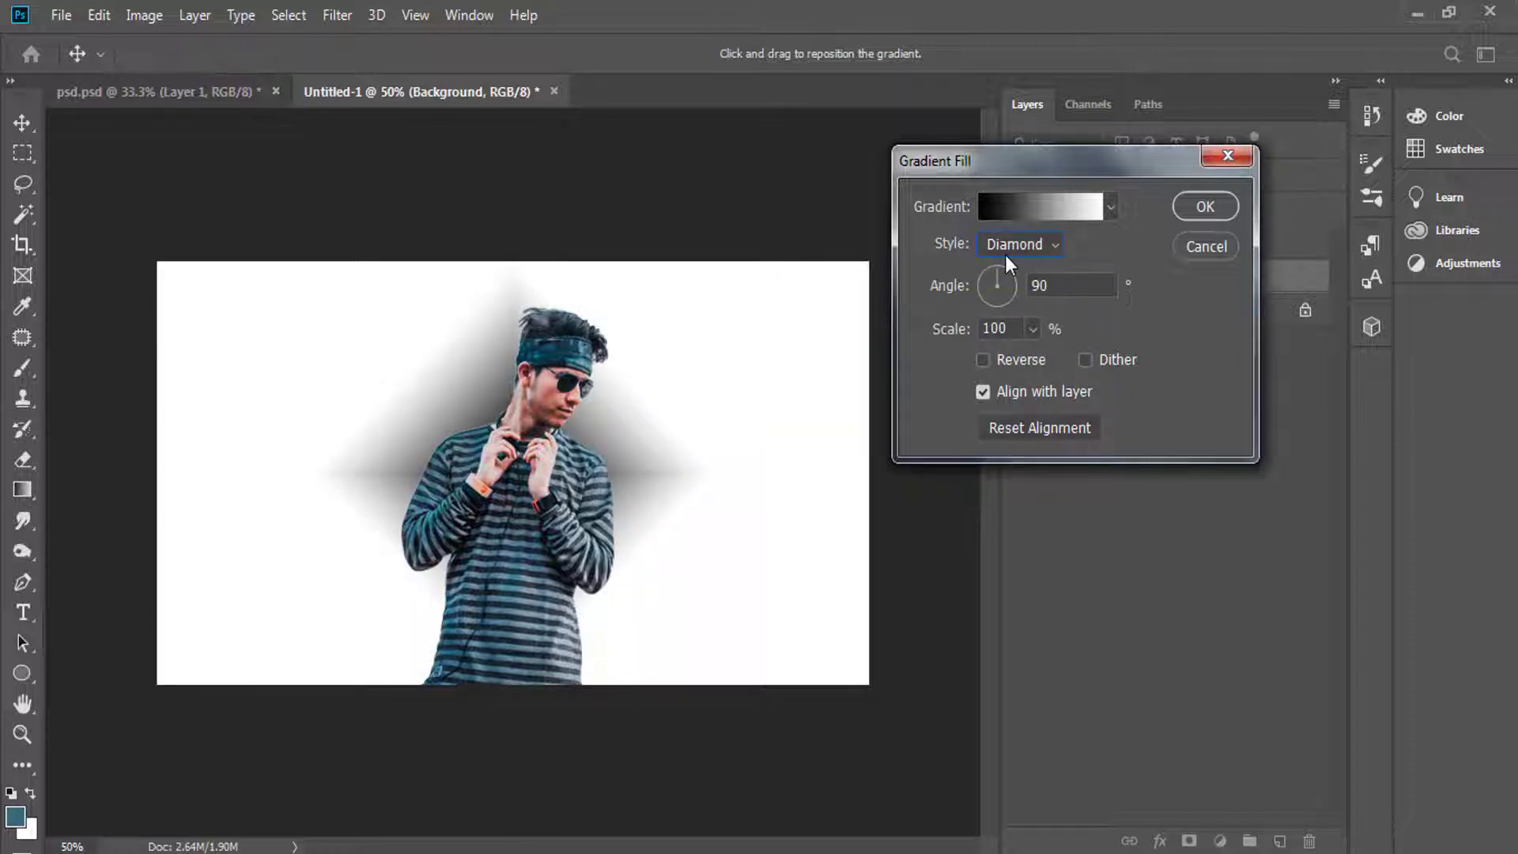
left_click(984, 359)
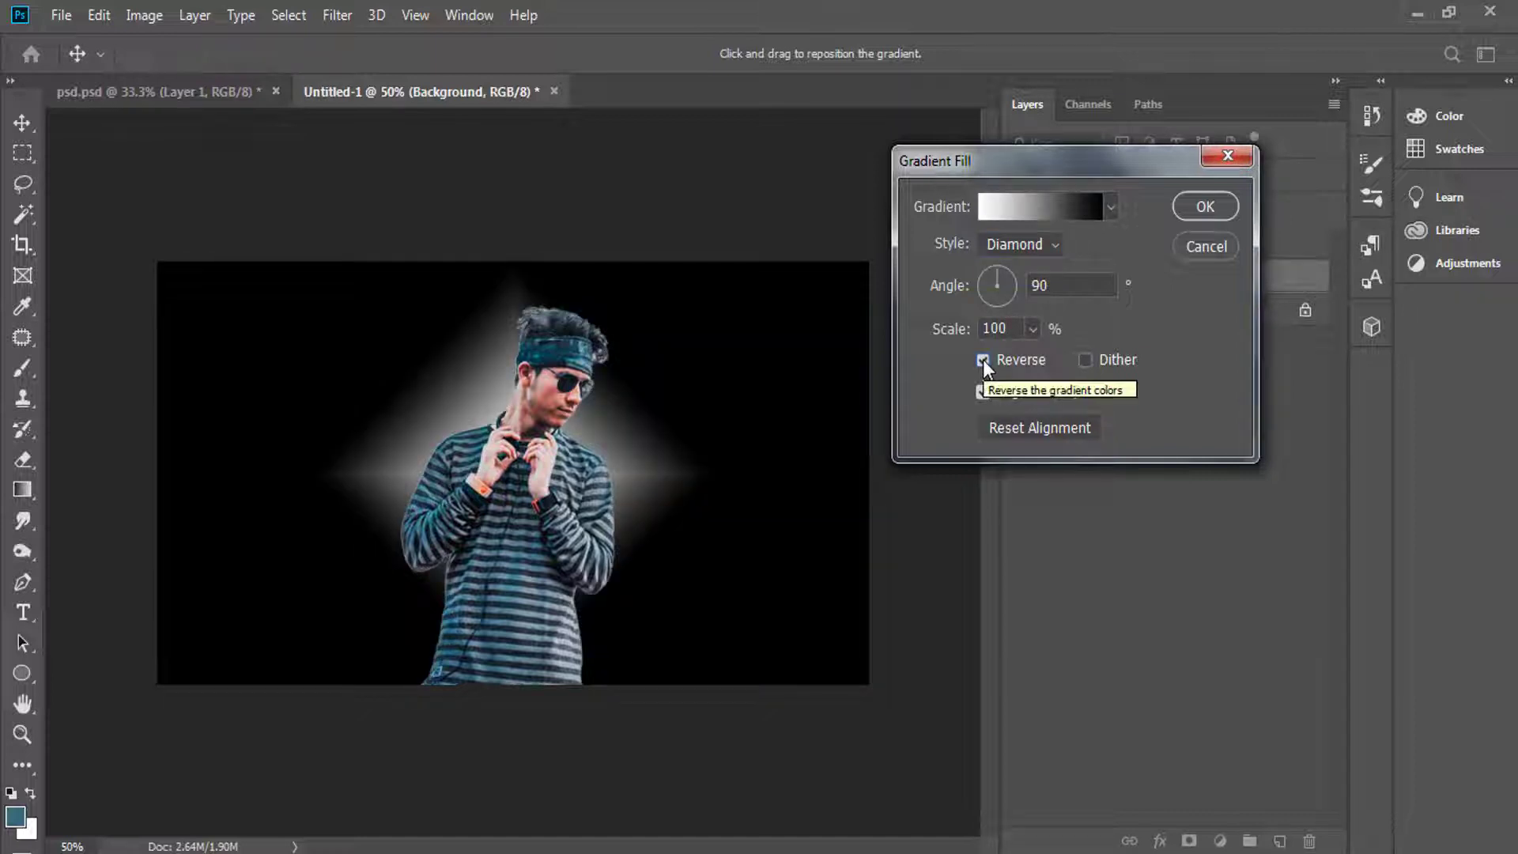
left_click(1032, 329)
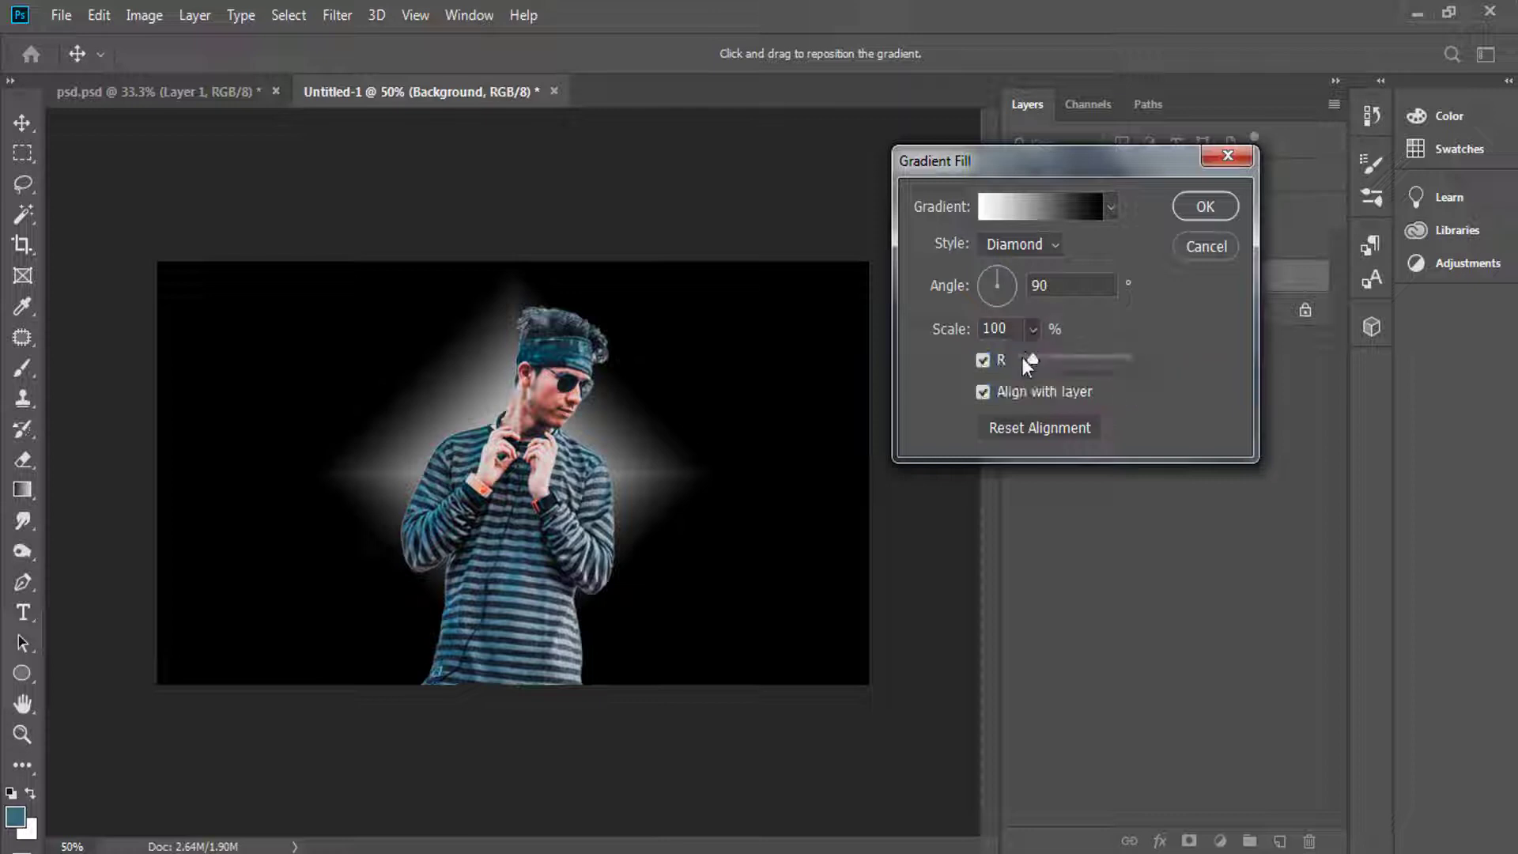
left_click_drag(1022, 357, 1045, 363)
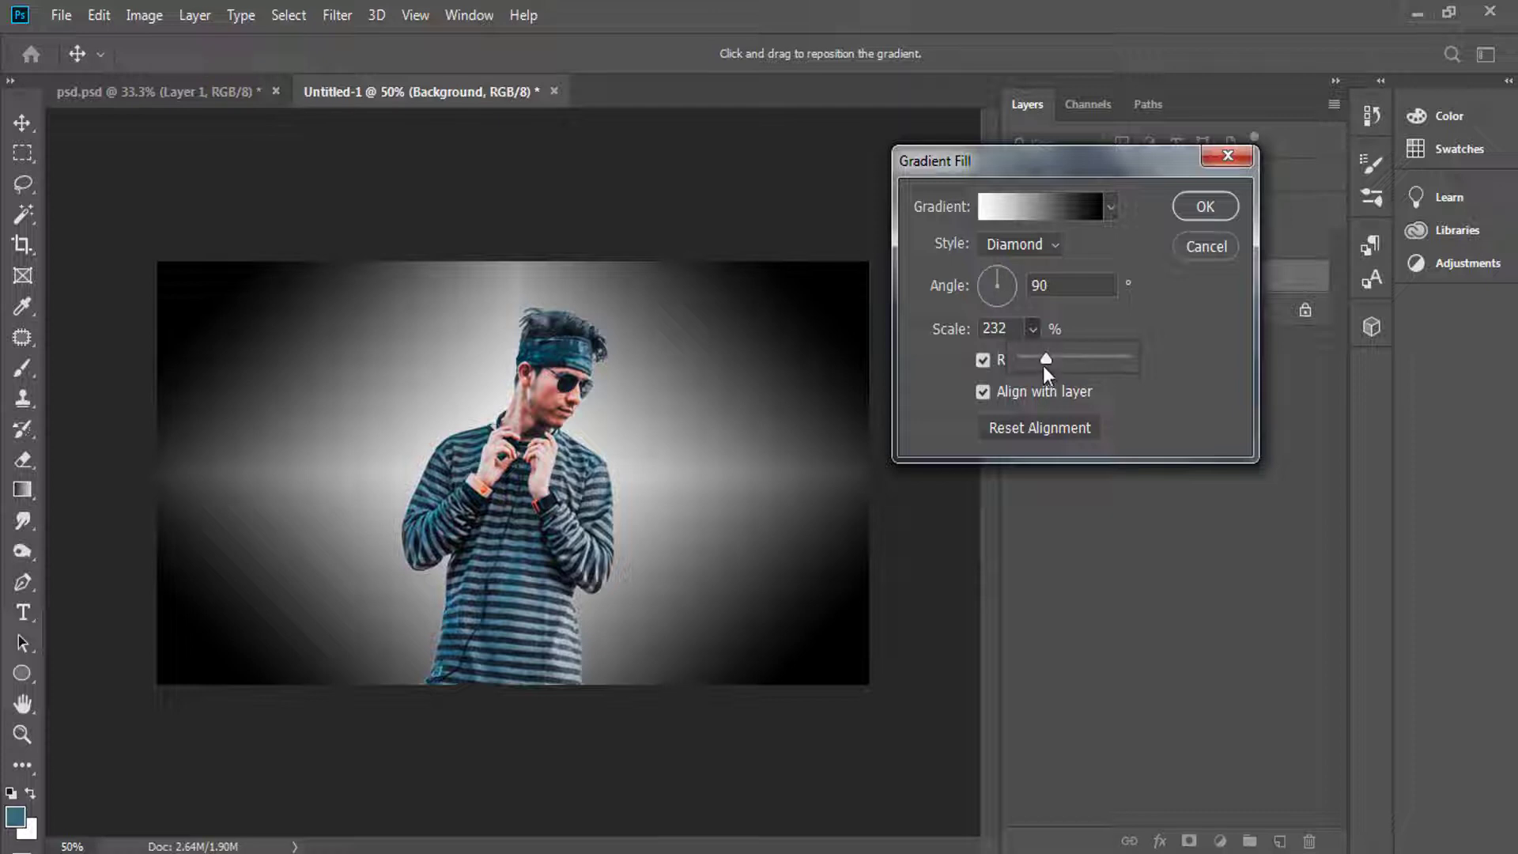
Compare Radial again, keep Diamond style, set scale to 177% and confirm the fill.
left_click(1027, 245)
left_click(1020, 287)
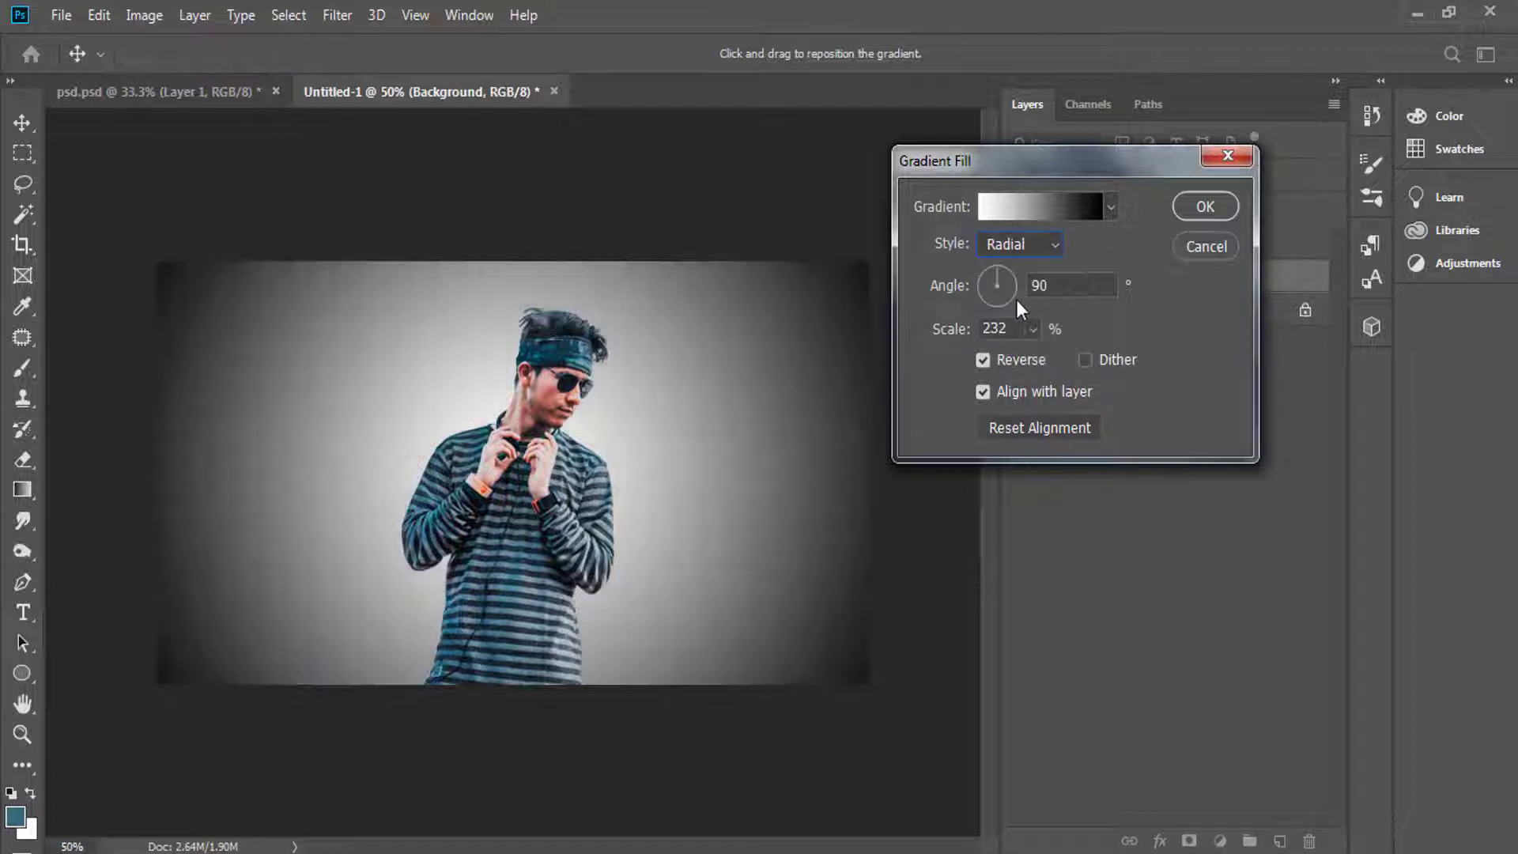
left_click(1016, 246)
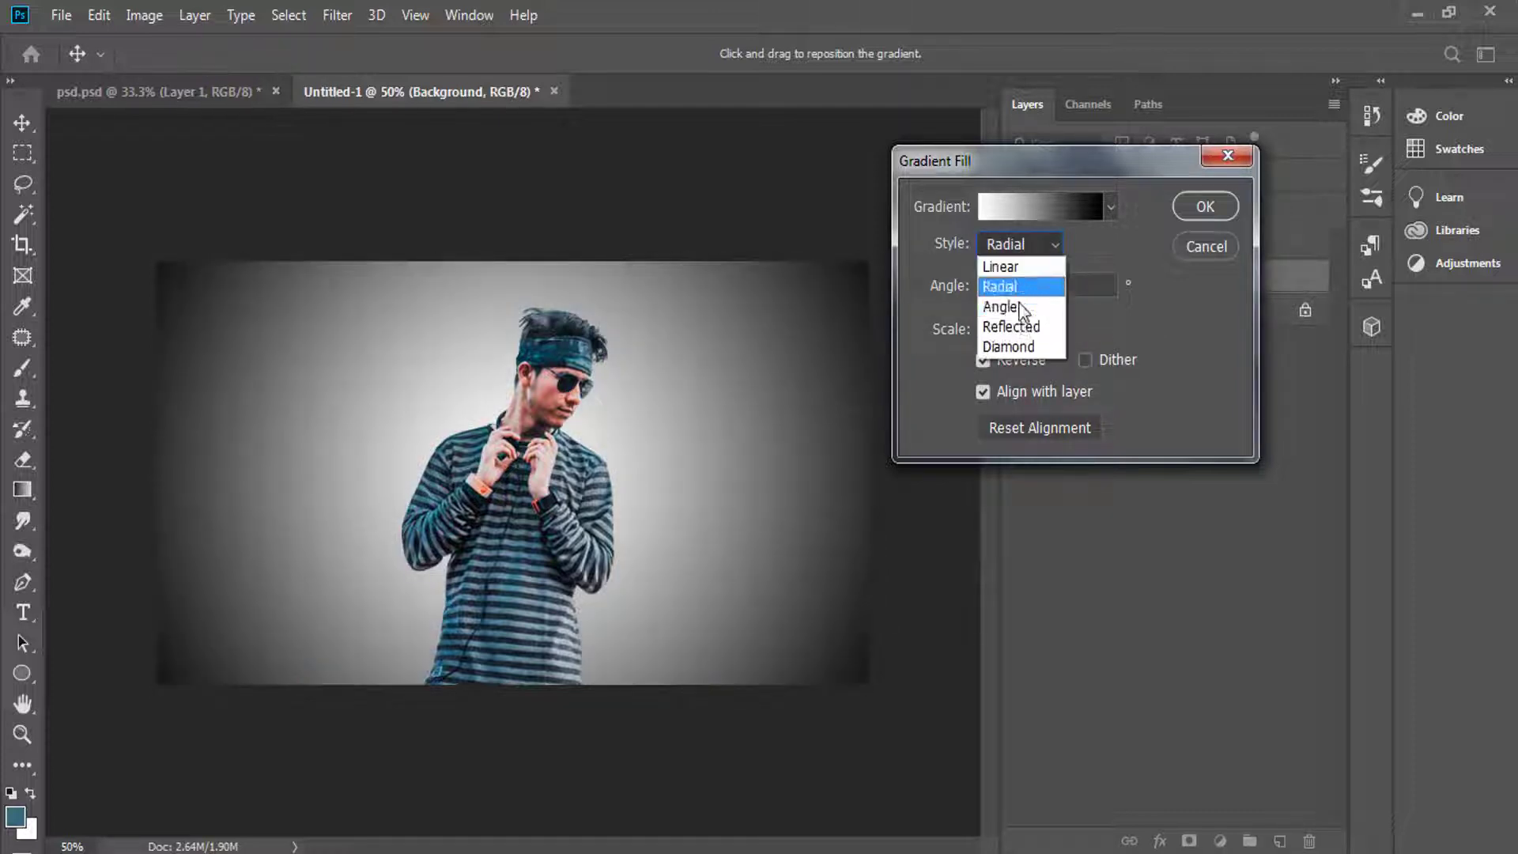
left_click(1012, 345)
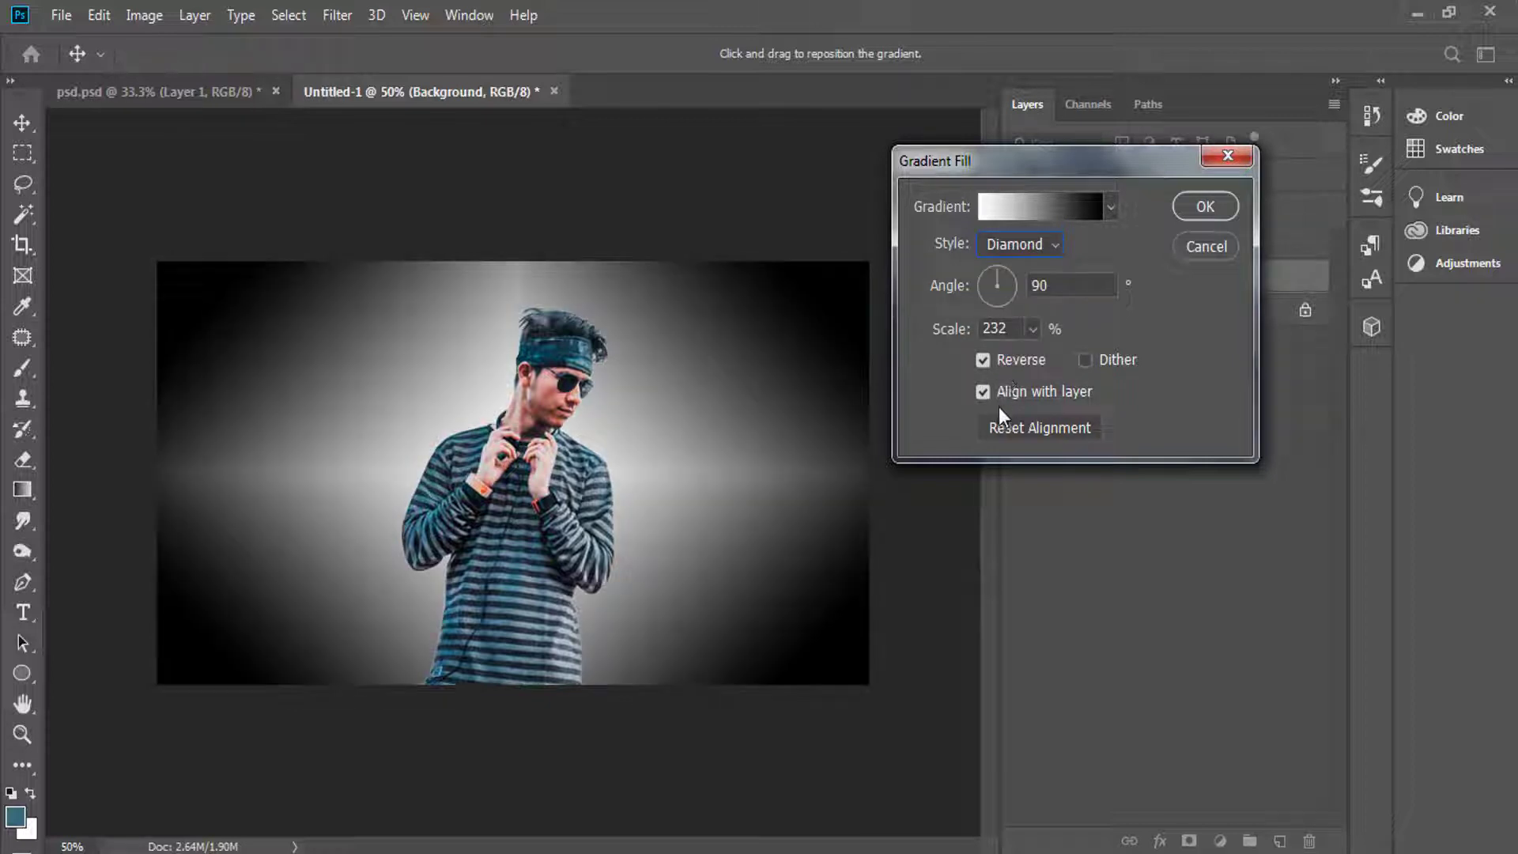
left_click(1033, 329)
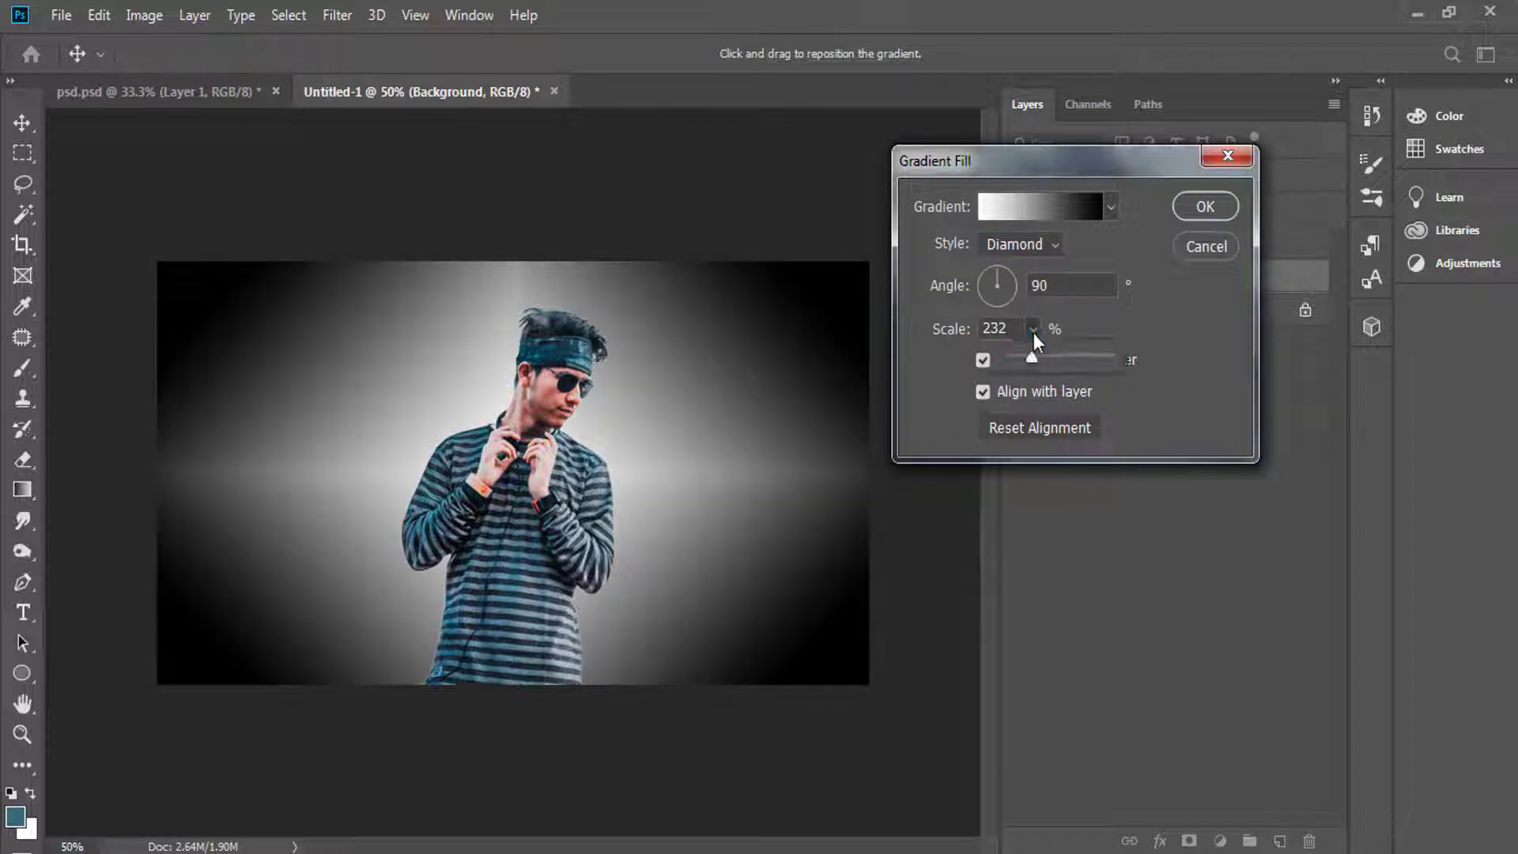
left_click_drag(1023, 357, 1012, 365)
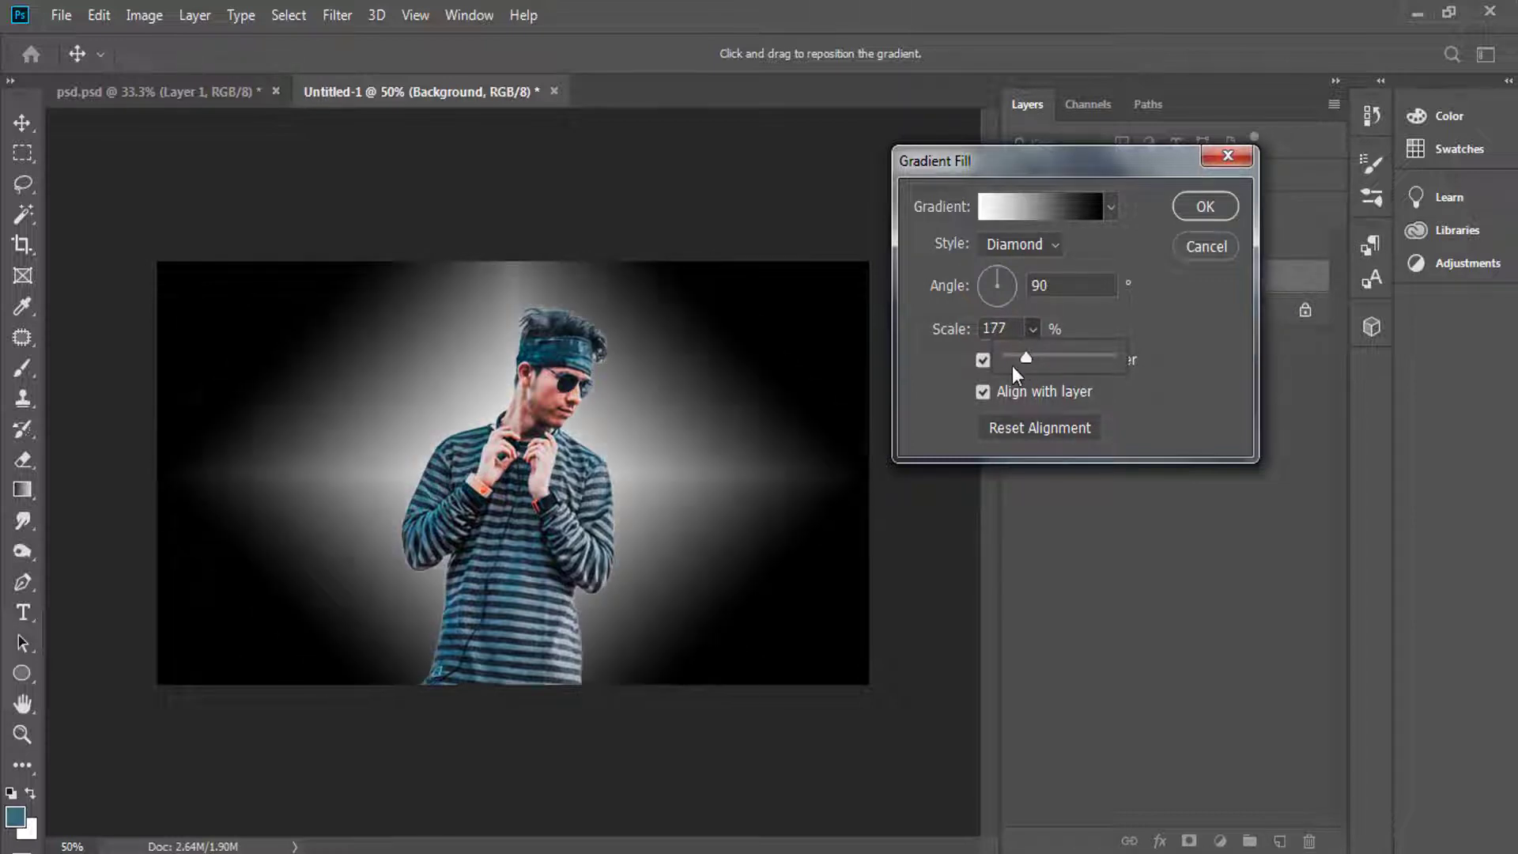
left_click(1130, 263)
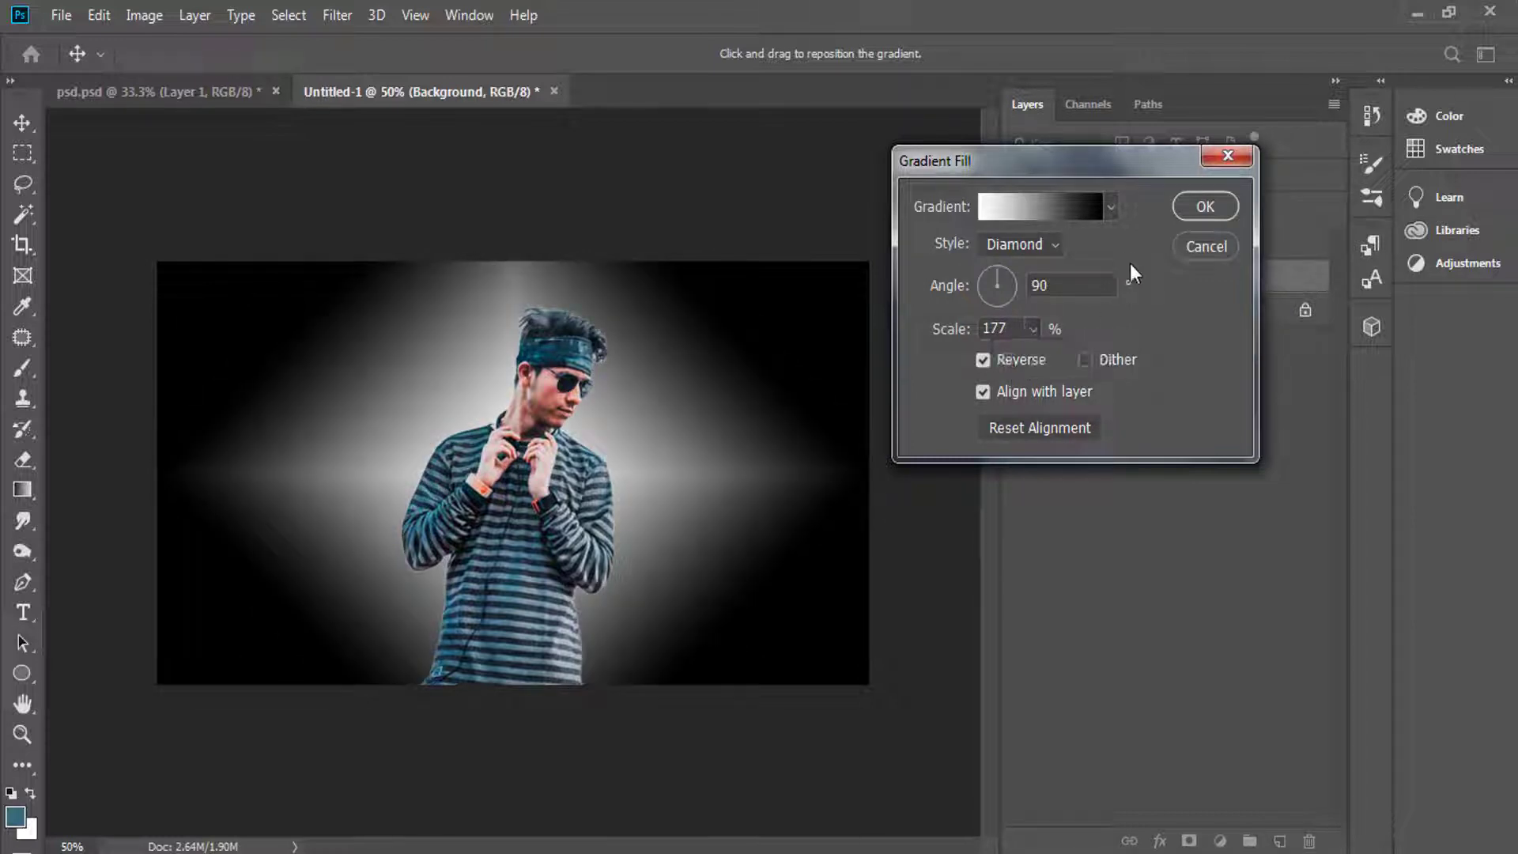
left_click(1200, 208)
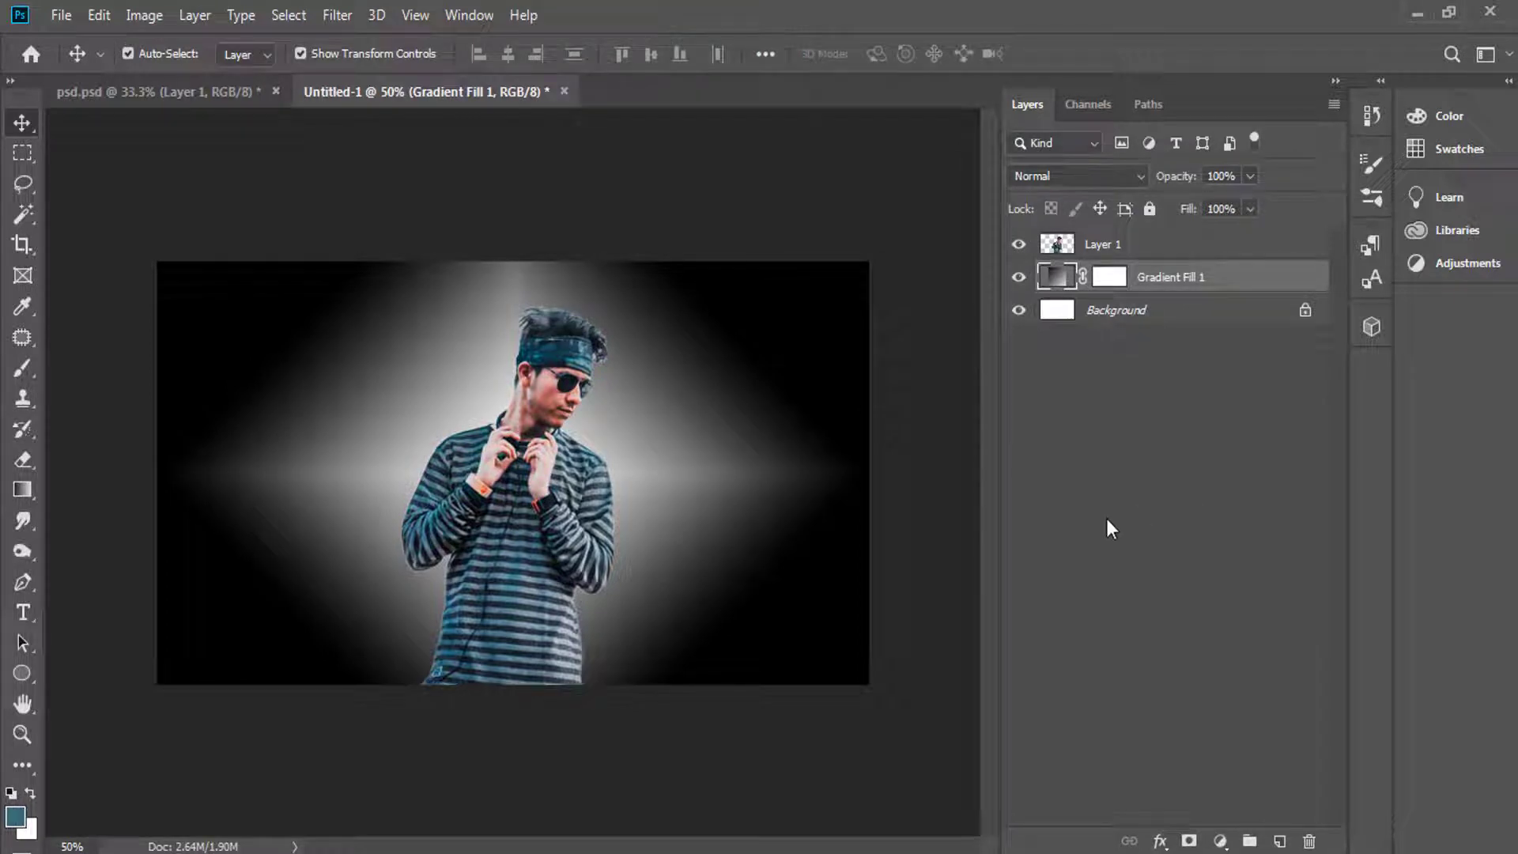
Tilt the cut-out person layer slightly.
left_click(1106, 245)
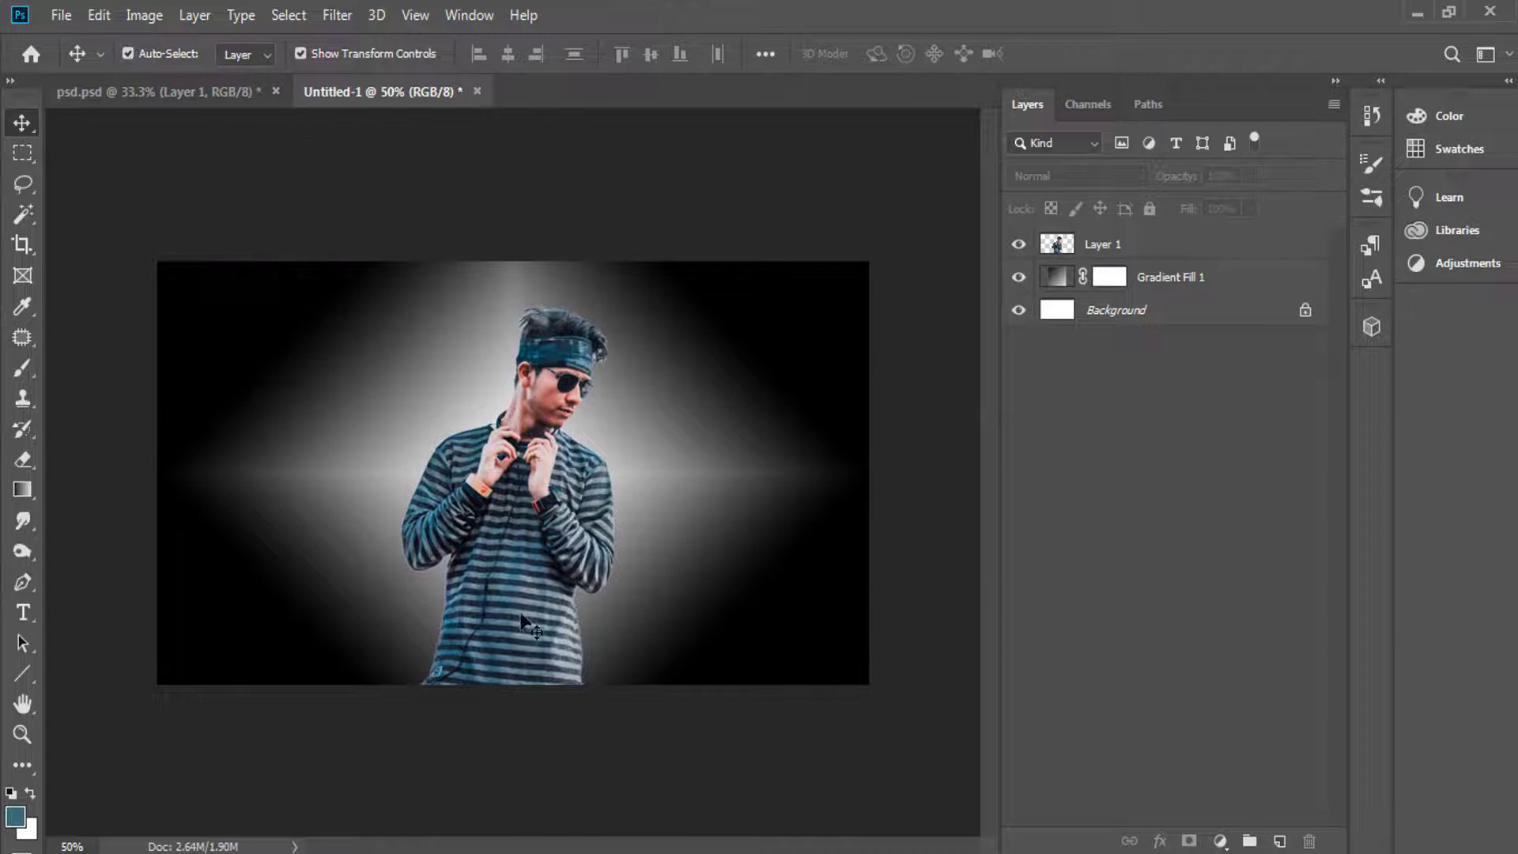
left_click(521, 615)
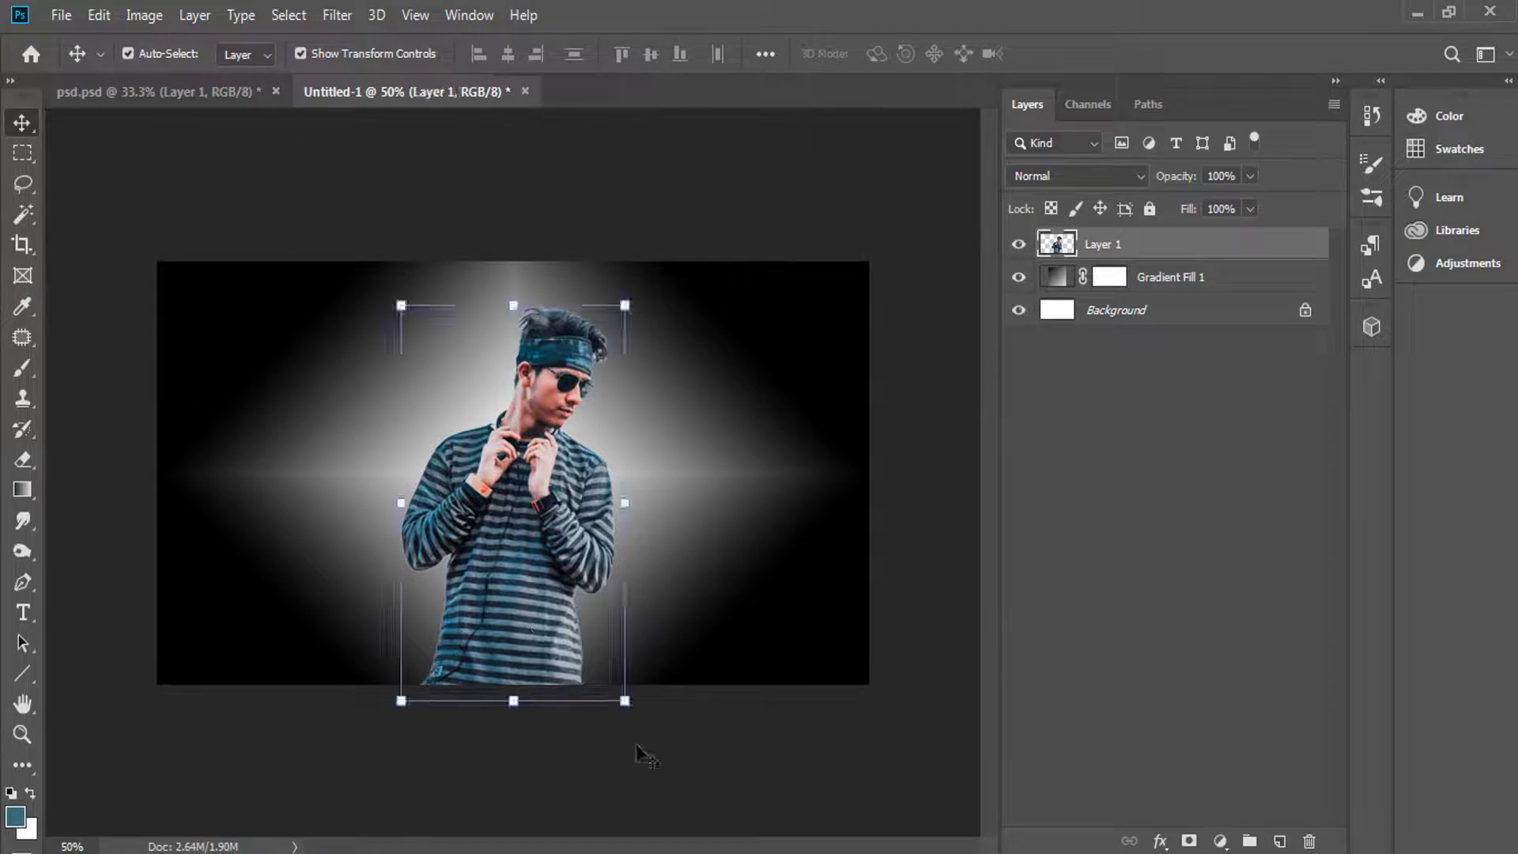
left_click_drag(640, 721, 676, 715)
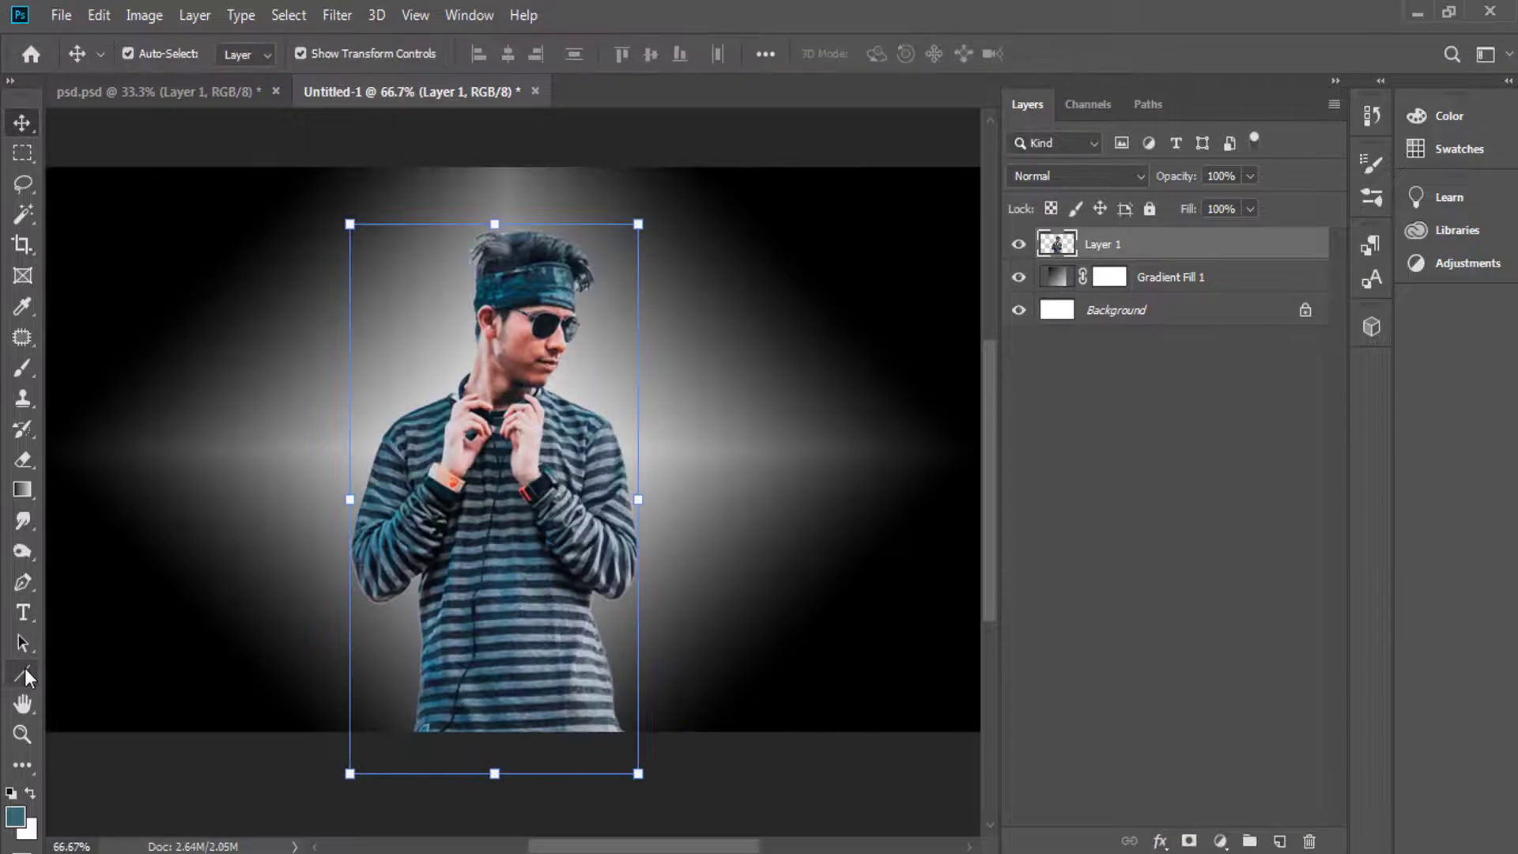
Draw a no-fill line with a white 64.72 px stroke diagonally toward the hands.
left_click(25, 667)
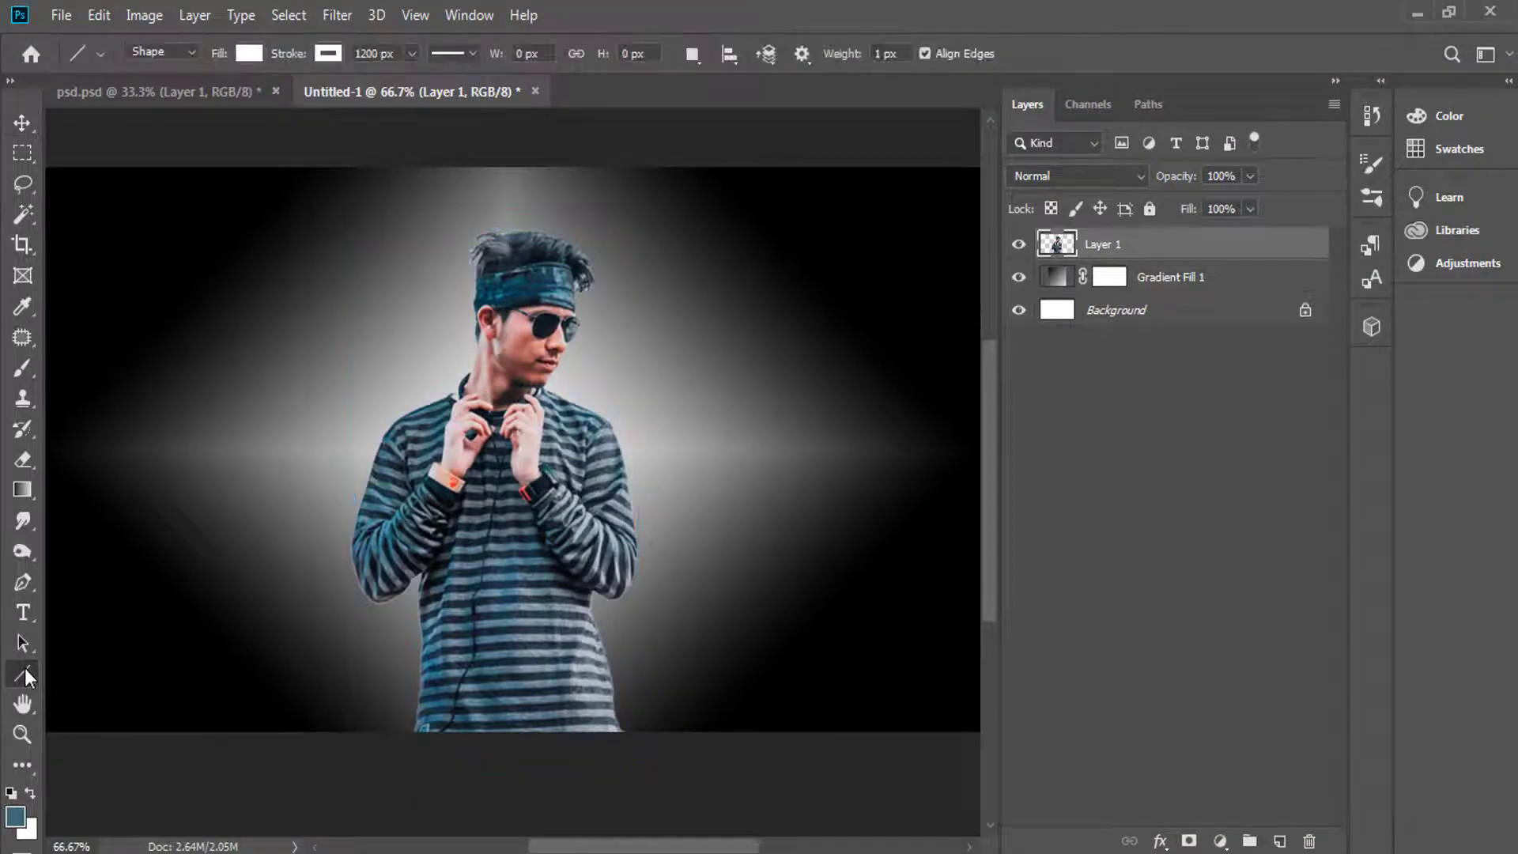
left_click(249, 53)
left_click(144, 97)
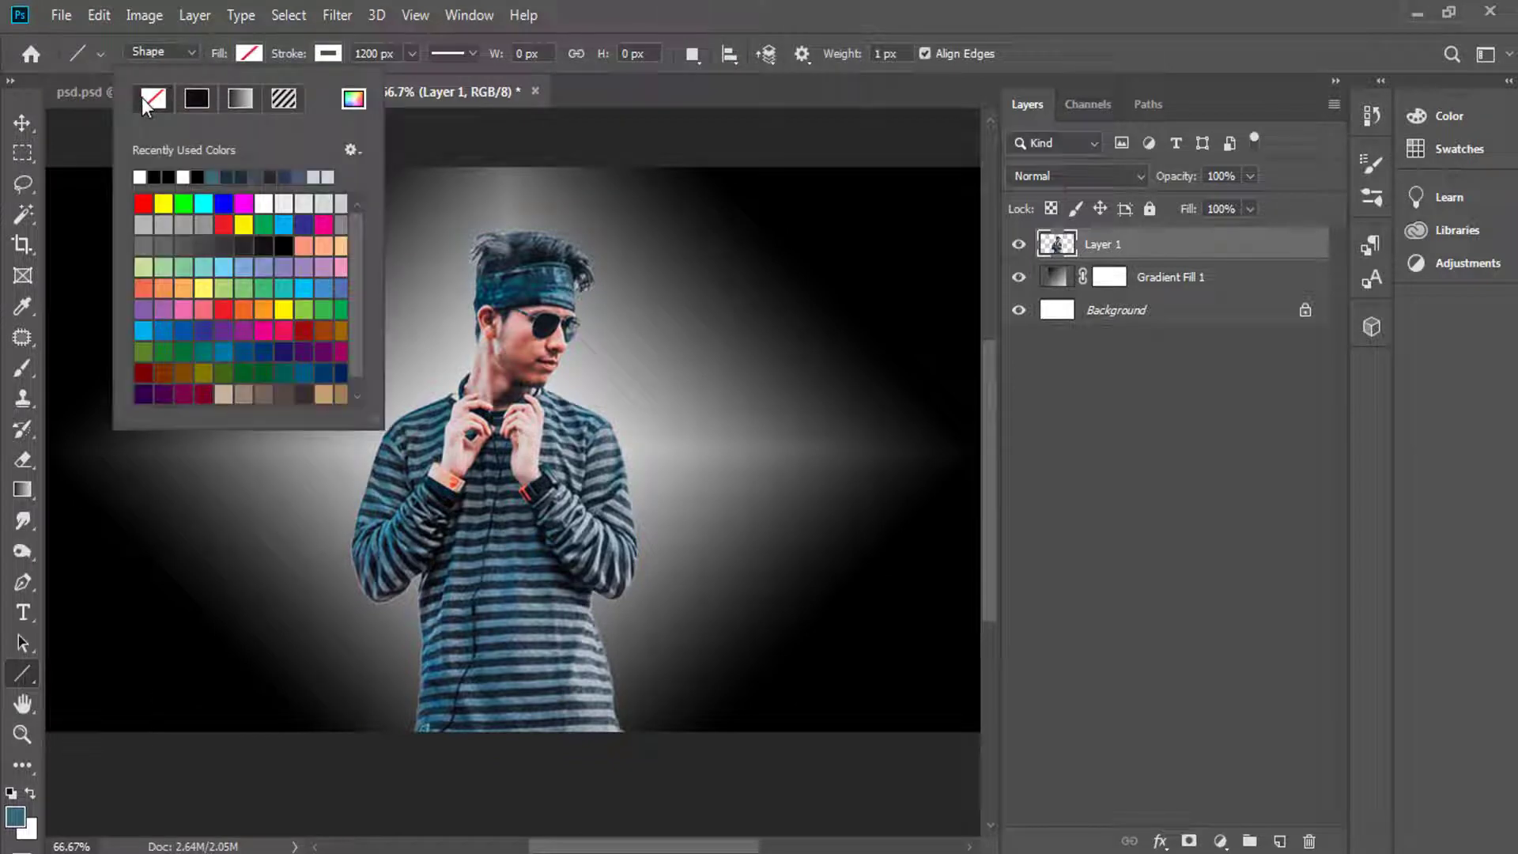
left_click(325, 52)
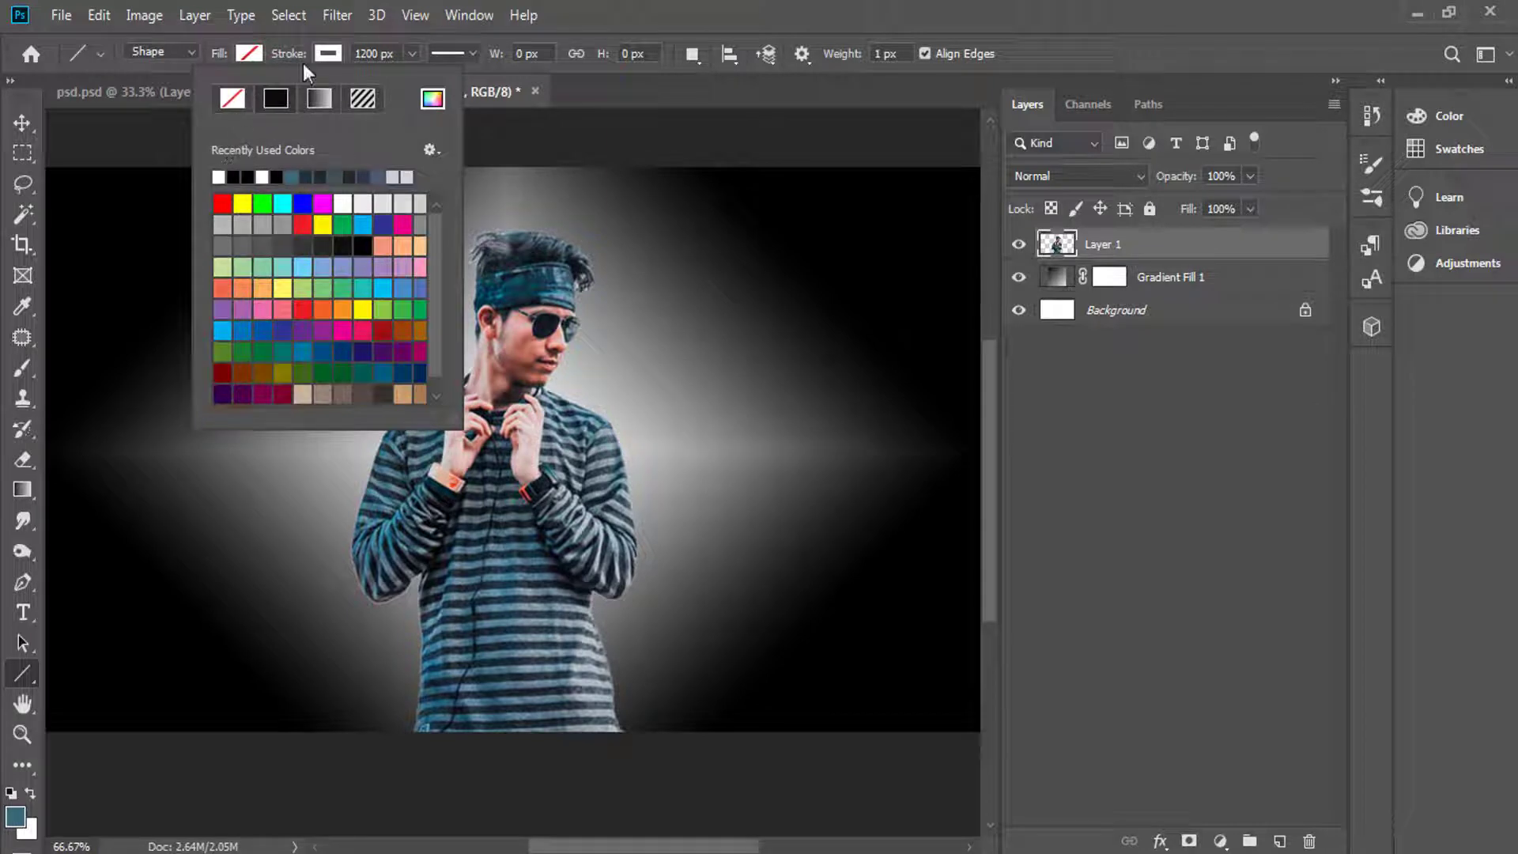
left_click(334, 53)
left_click(407, 49)
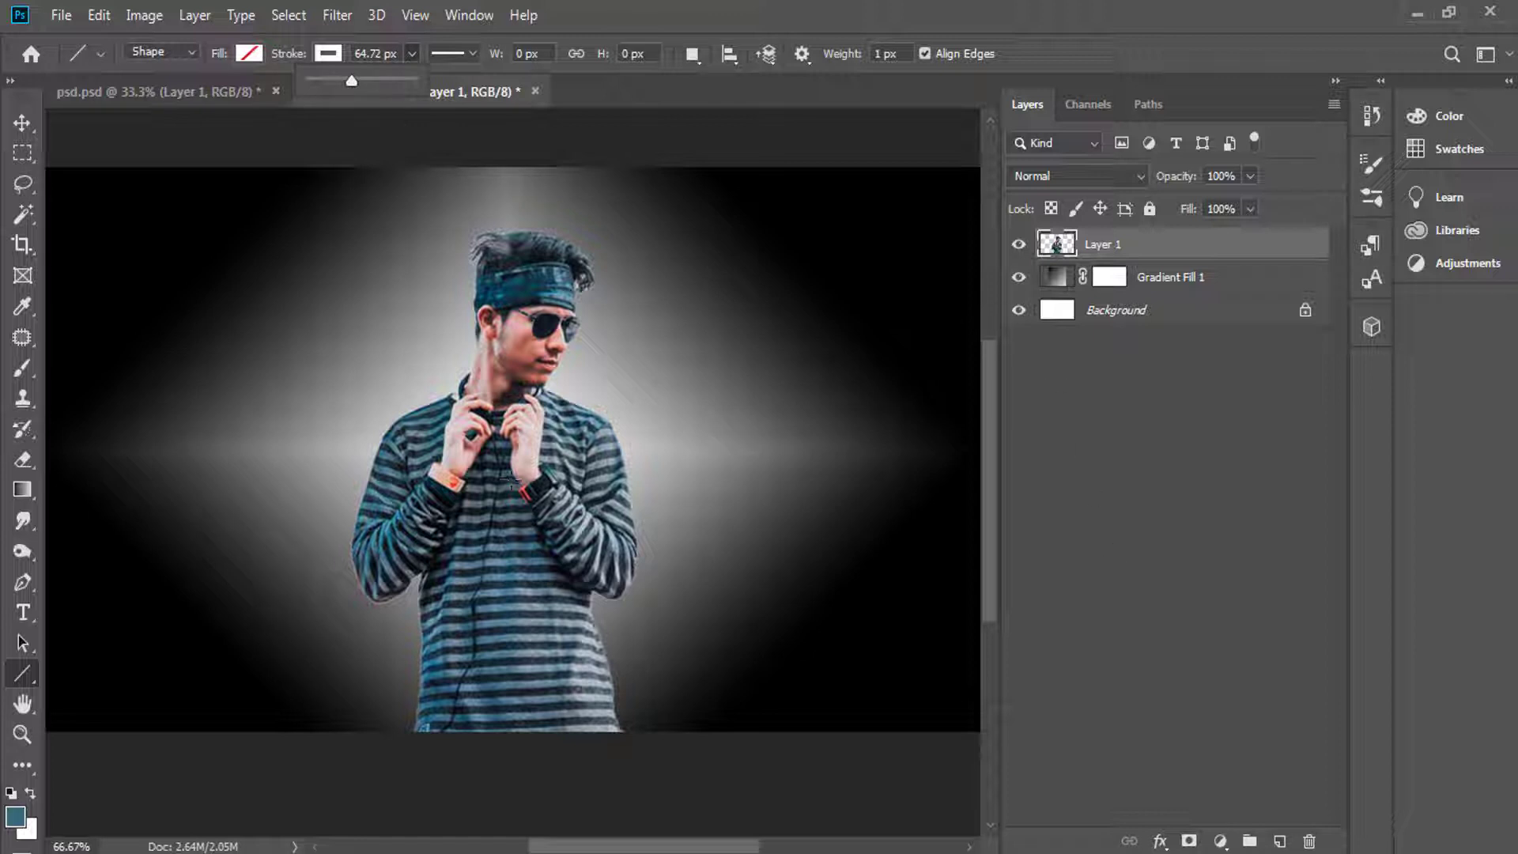
left_click_drag(364, 308, 496, 464)
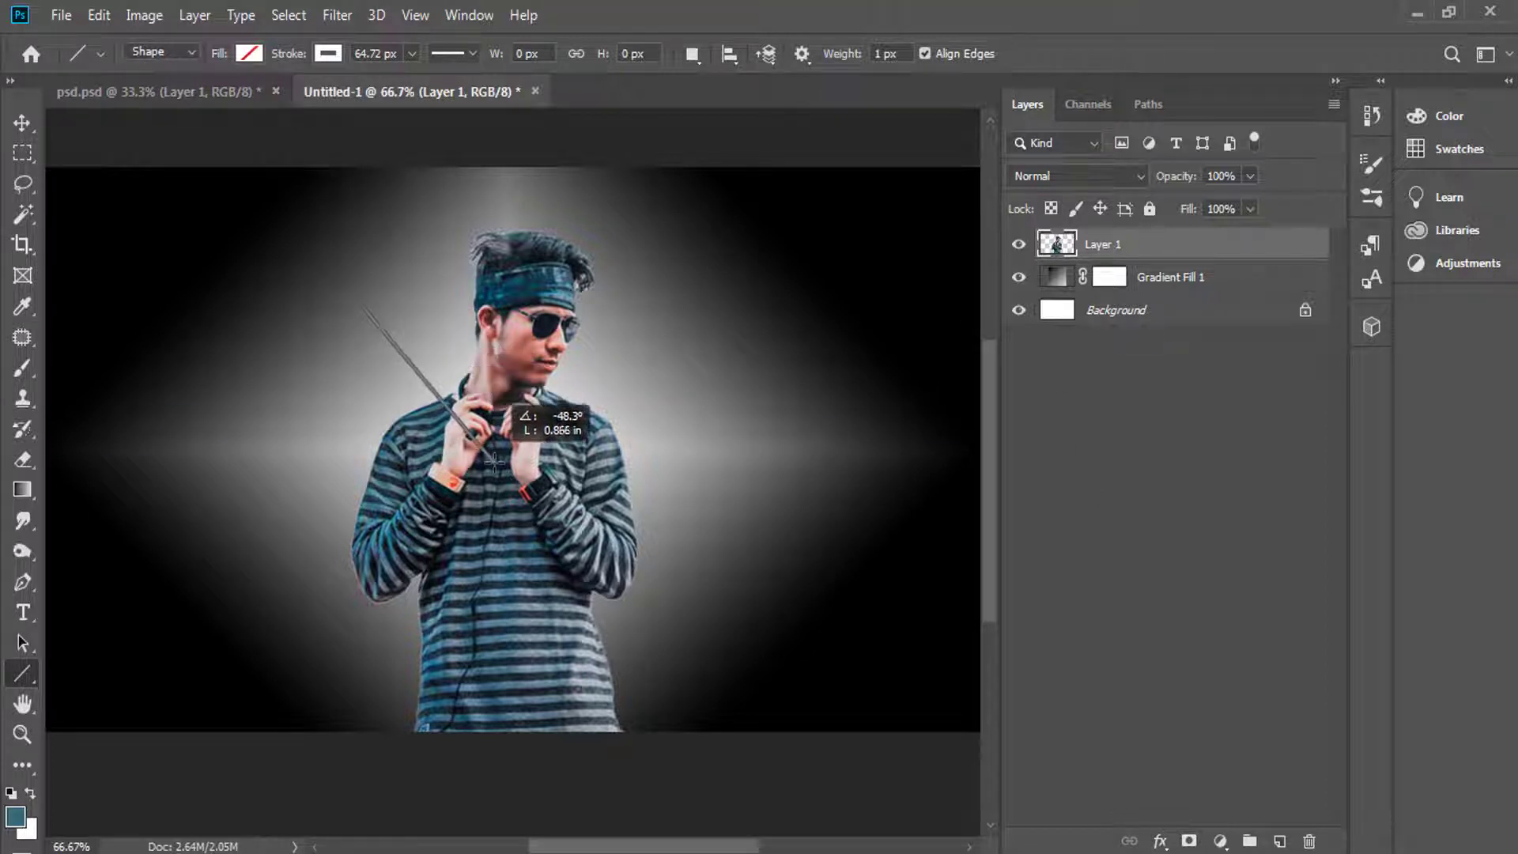
Rotate Shape 1's line 19.24°, stretch it to 133% width, reposition it, and commit.
left_click(22, 123)
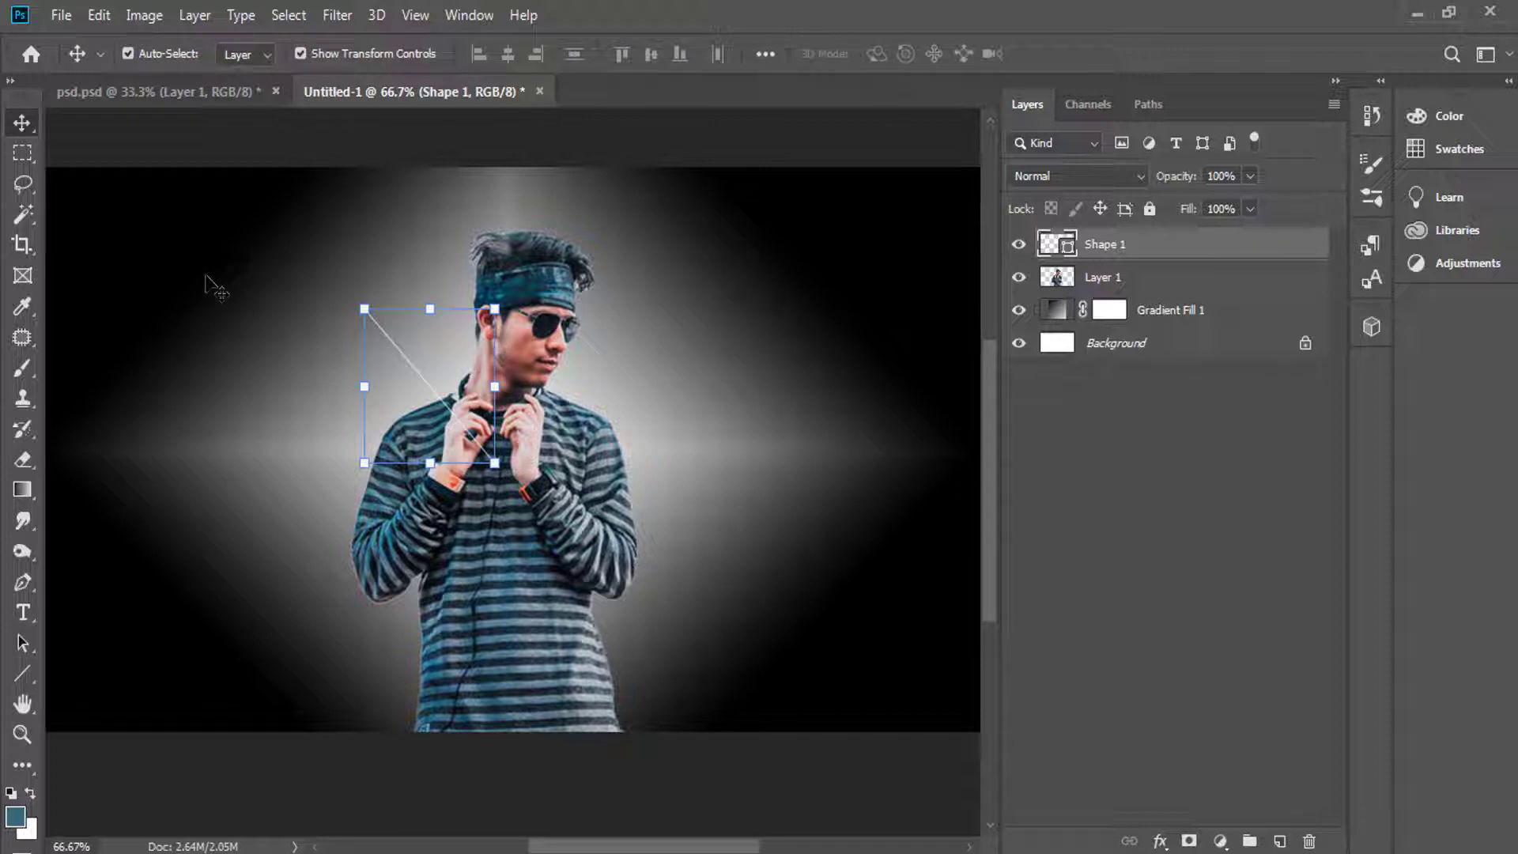
key("ctrl+t")
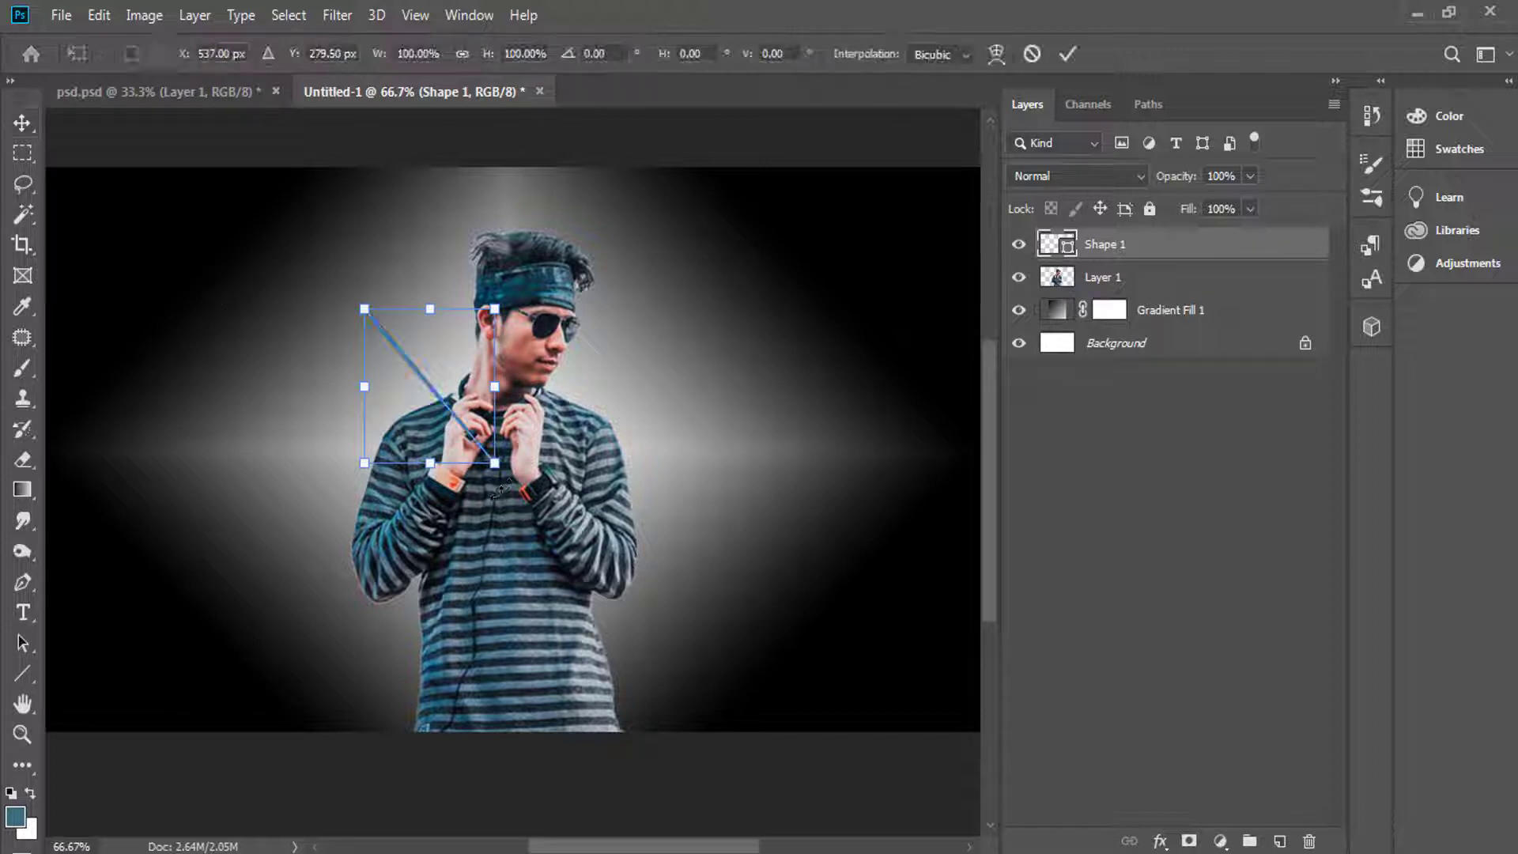
left_click_drag(503, 488, 492, 496)
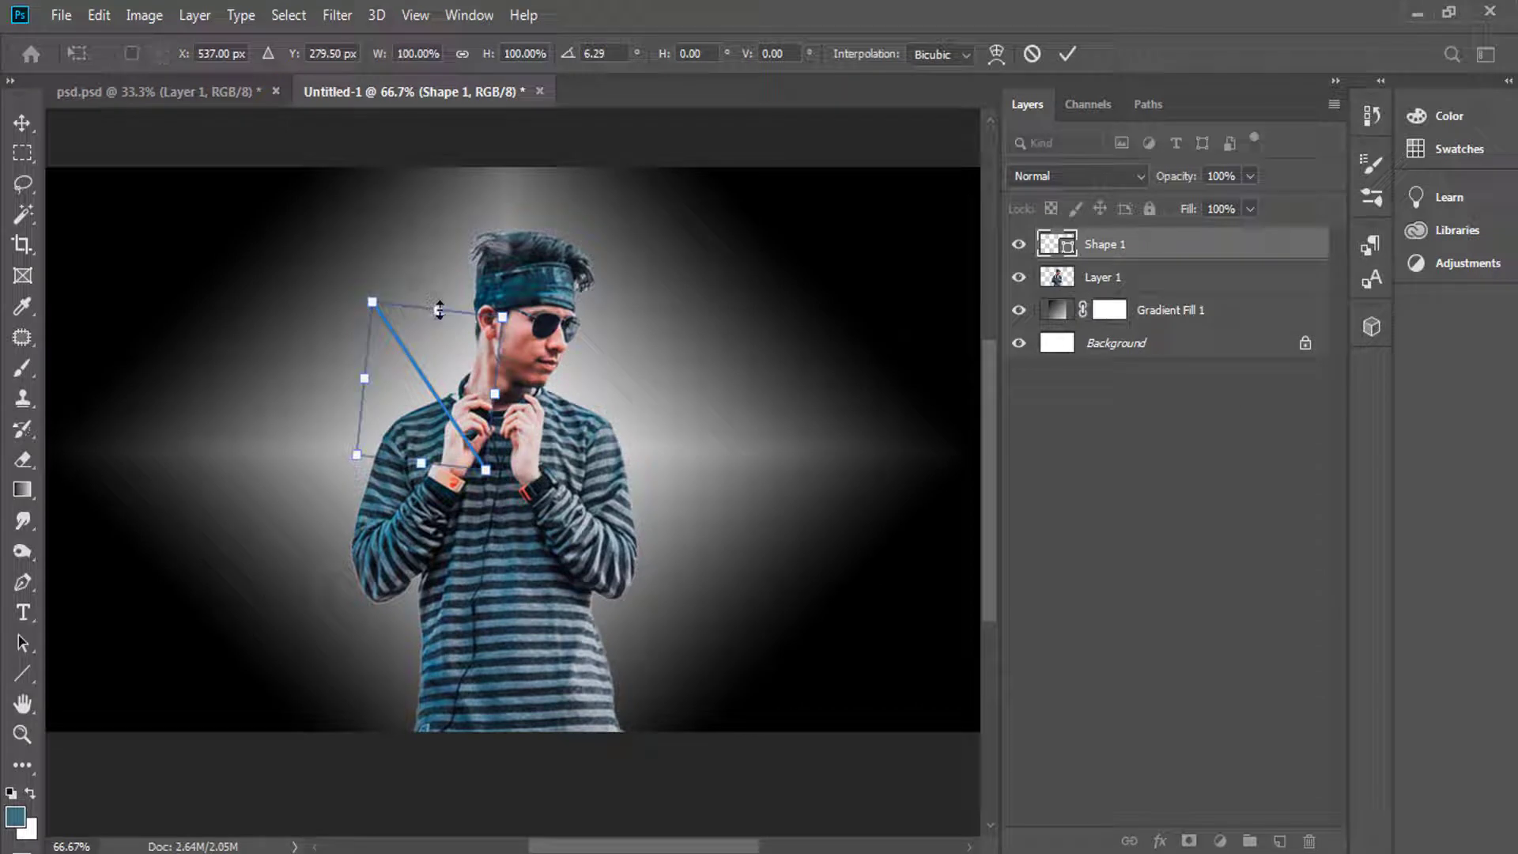
left_click_drag(439, 310, 529, 303)
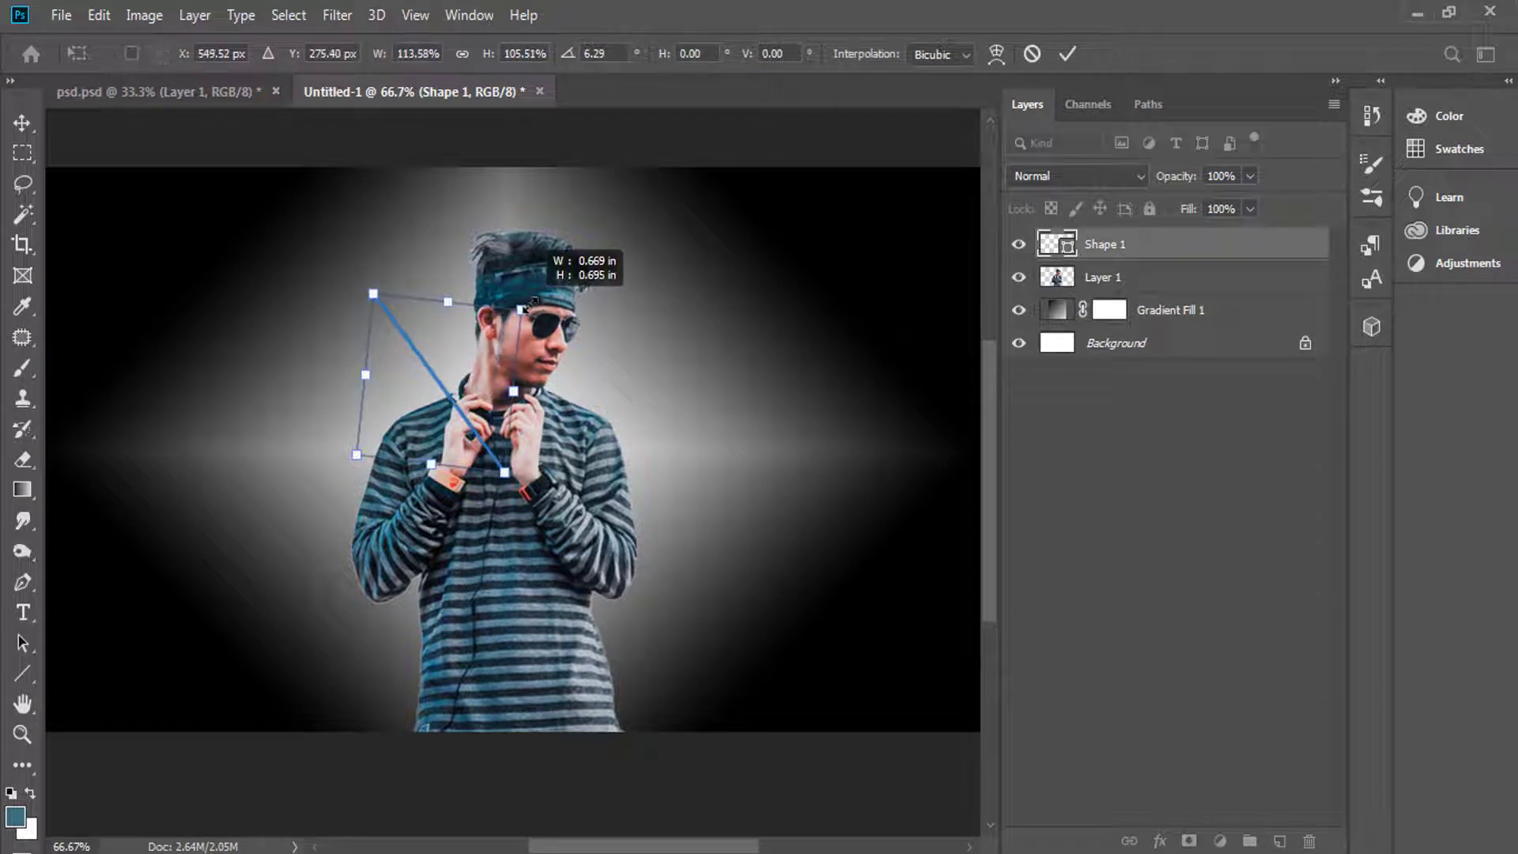
left_click_drag(513, 390, 537, 394)
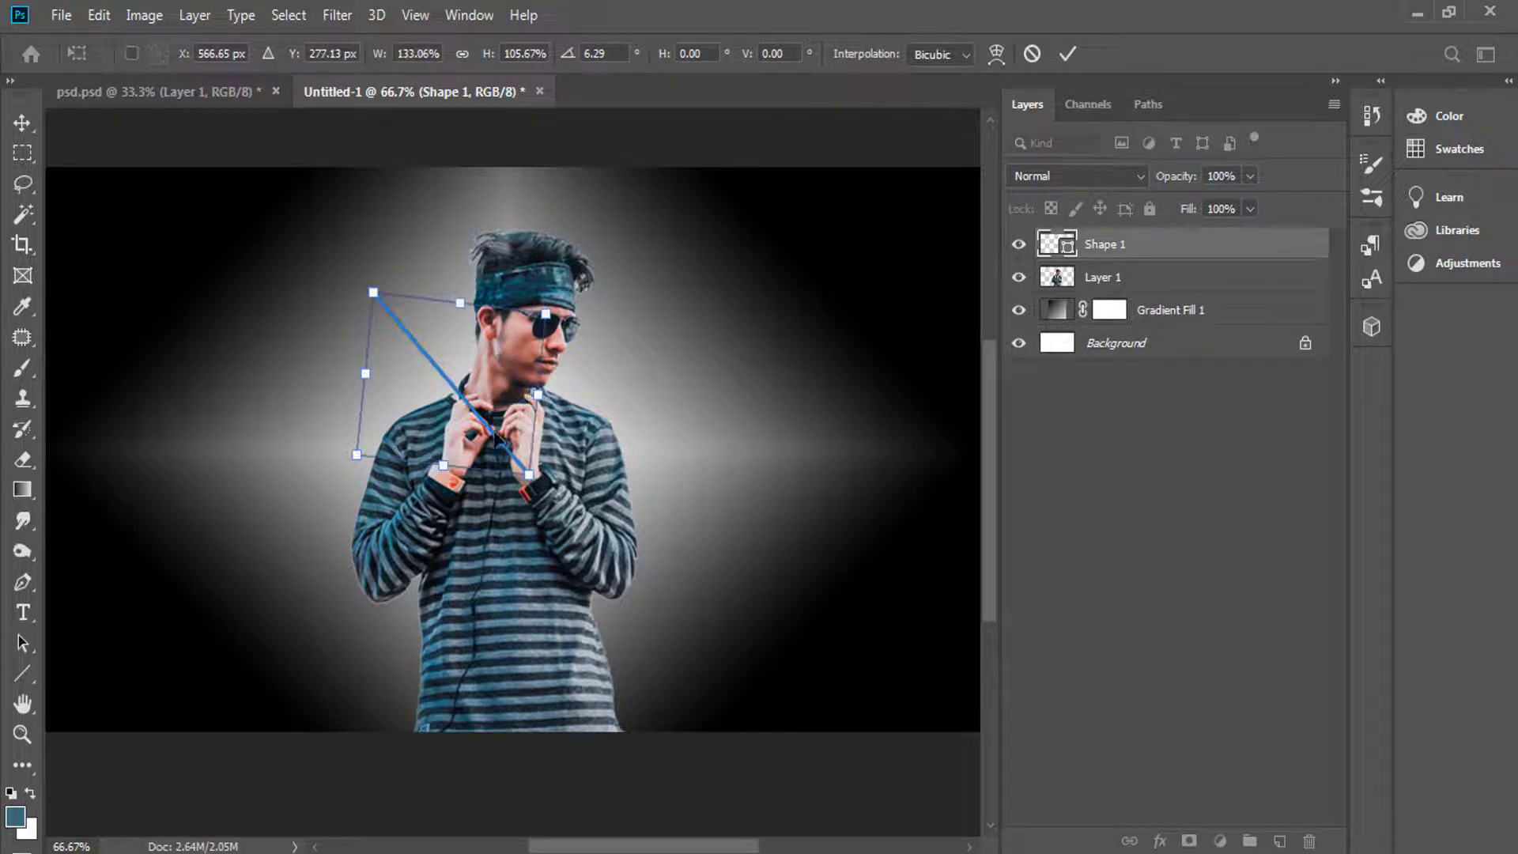
left_click_drag(497, 439, 473, 434)
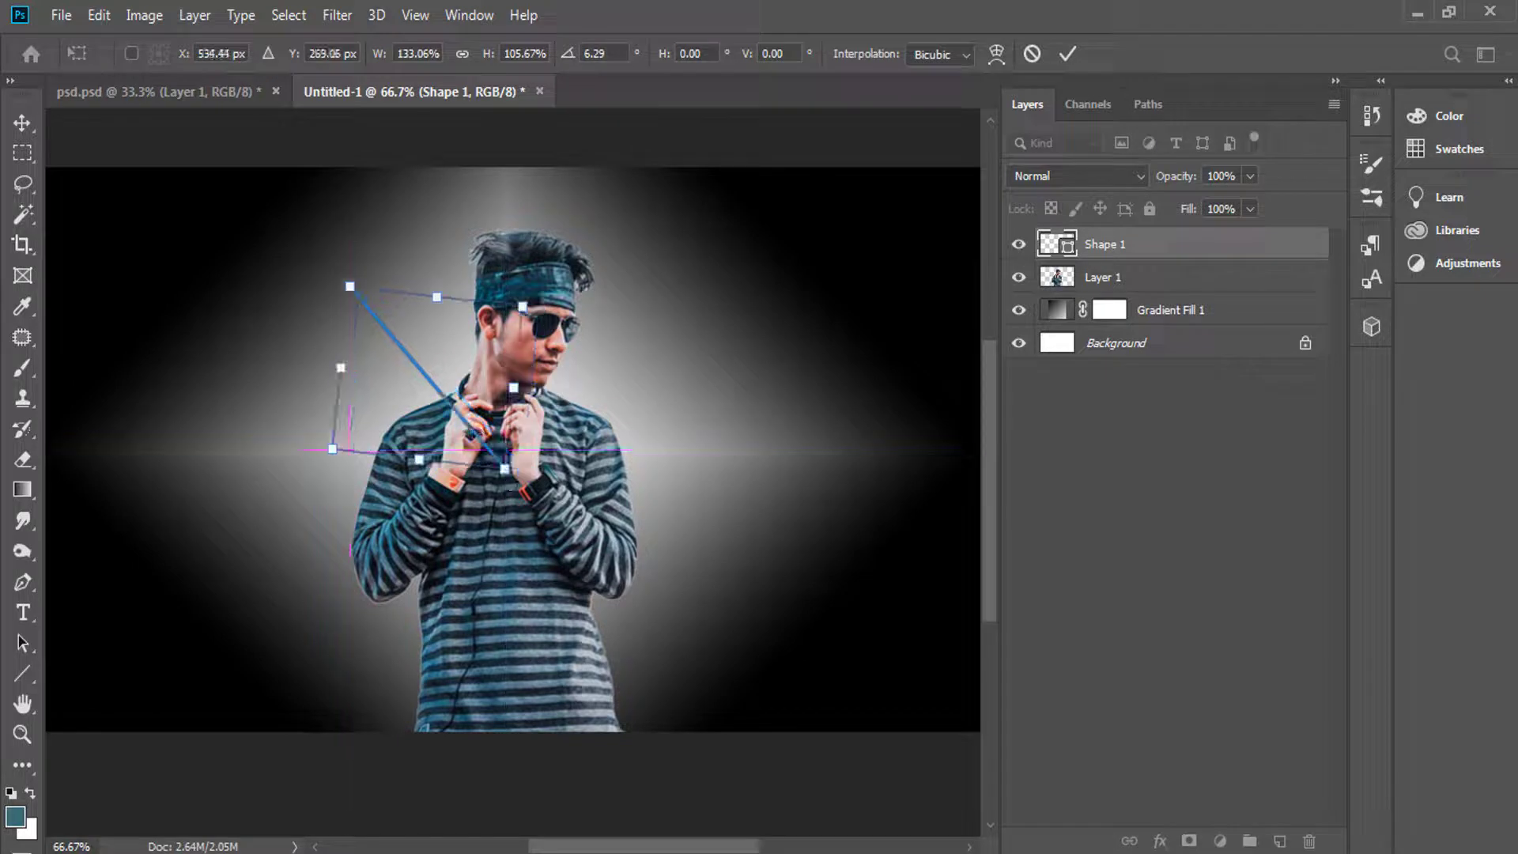
left_click_drag(510, 485, 512, 488)
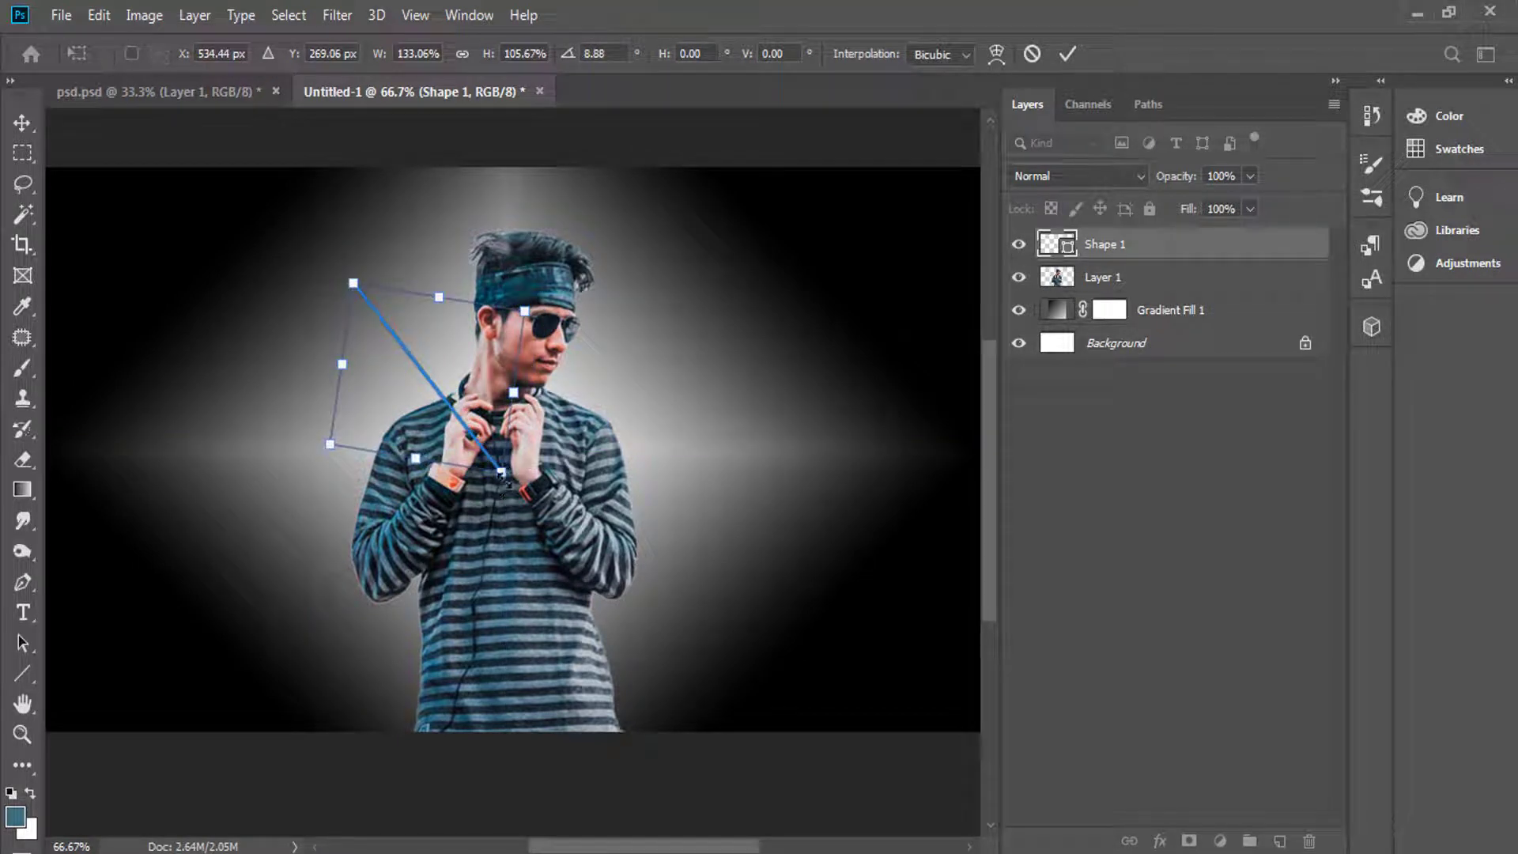
left_click_drag(504, 479, 488, 506)
left_click_drag(441, 372, 444, 376)
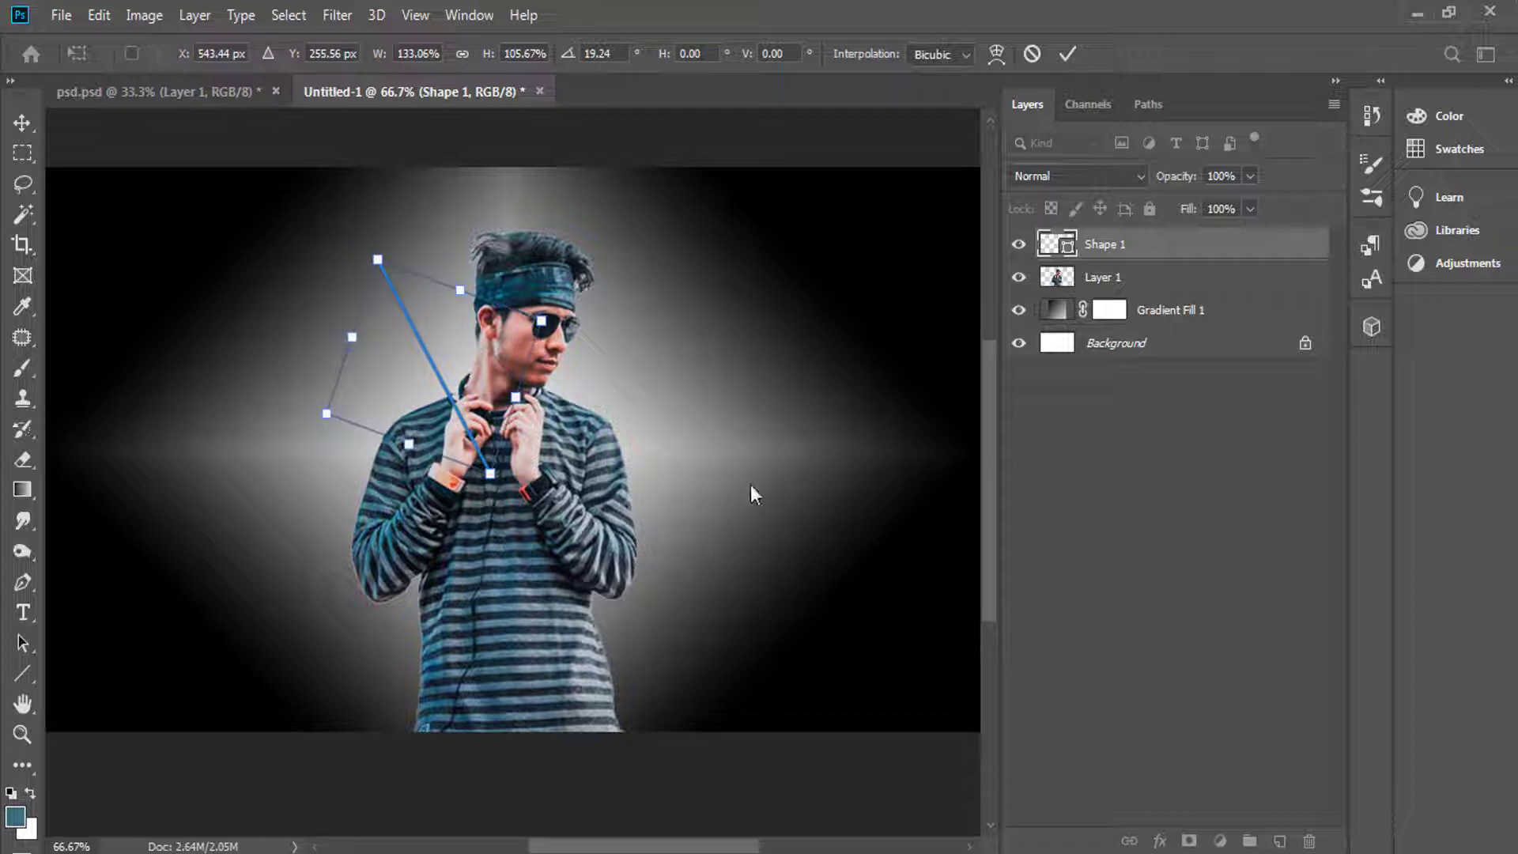
key("Return")
Open the blending options for the line shape layer.
left_click(737, 500)
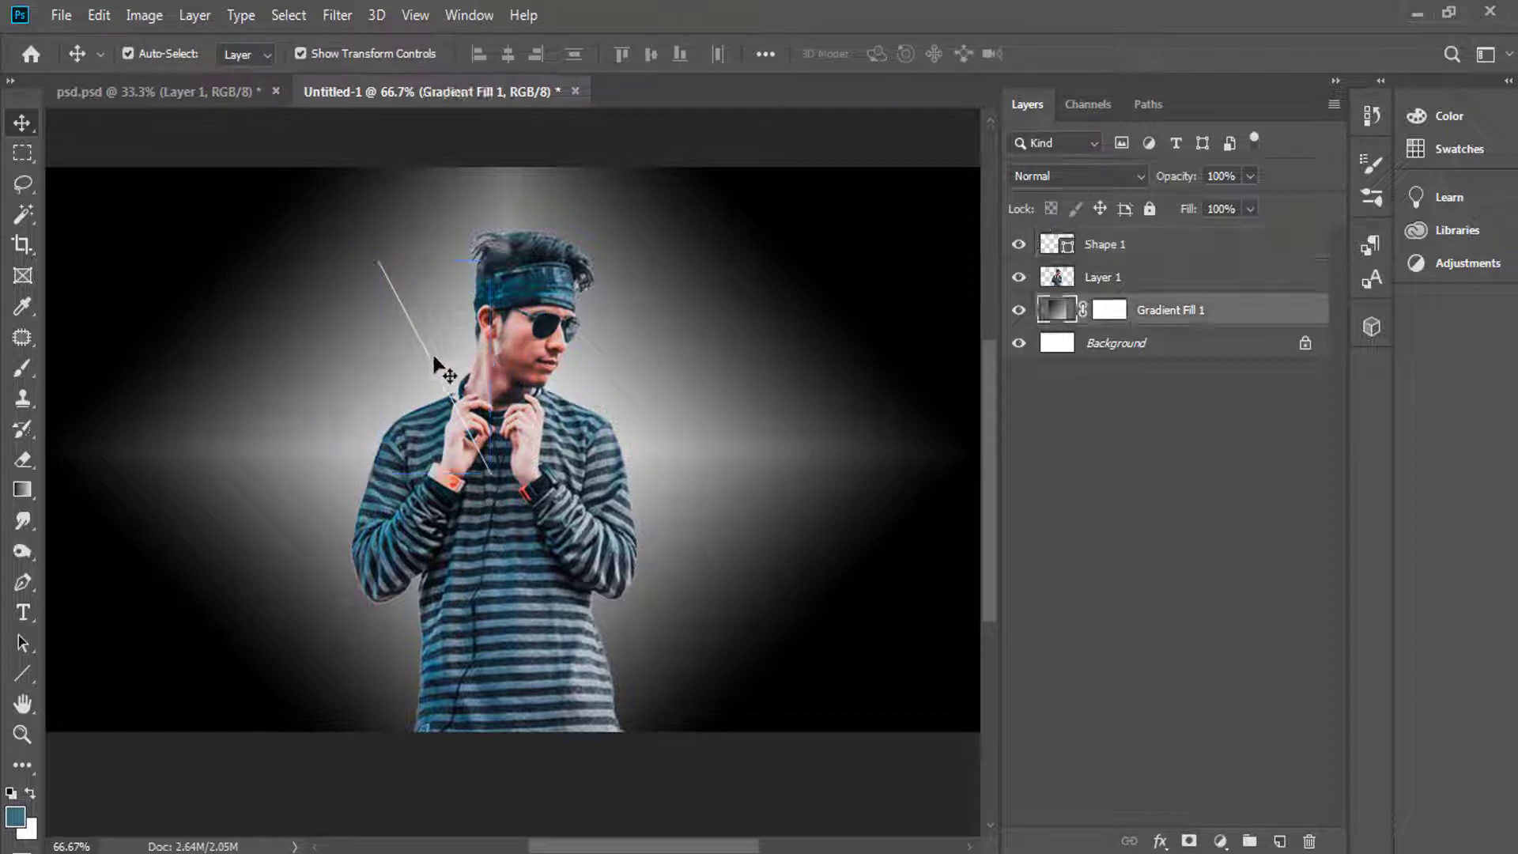
left_click(1075, 248)
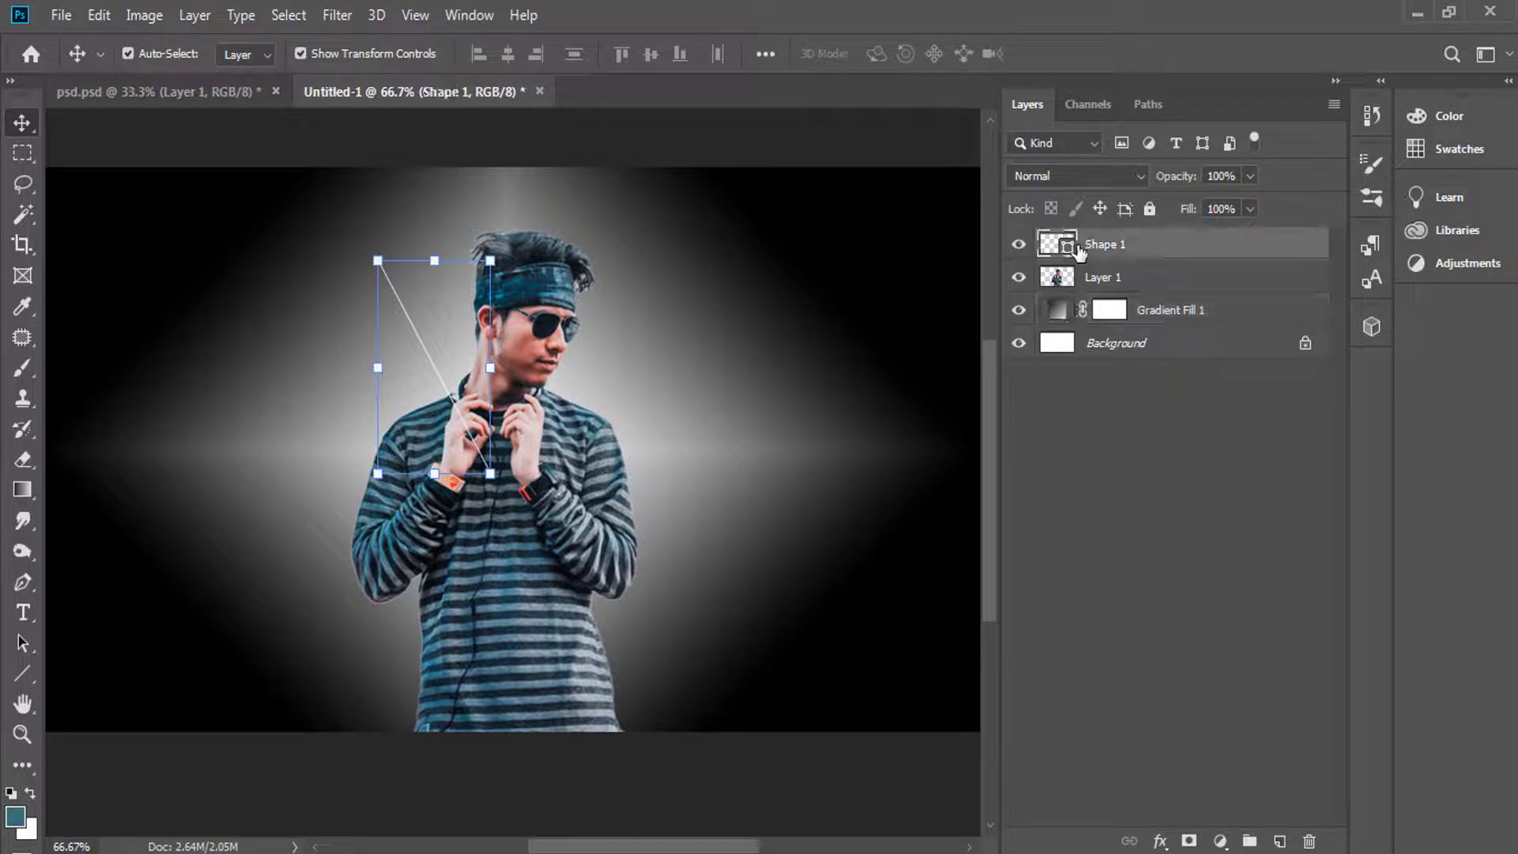
right_click(1084, 248)
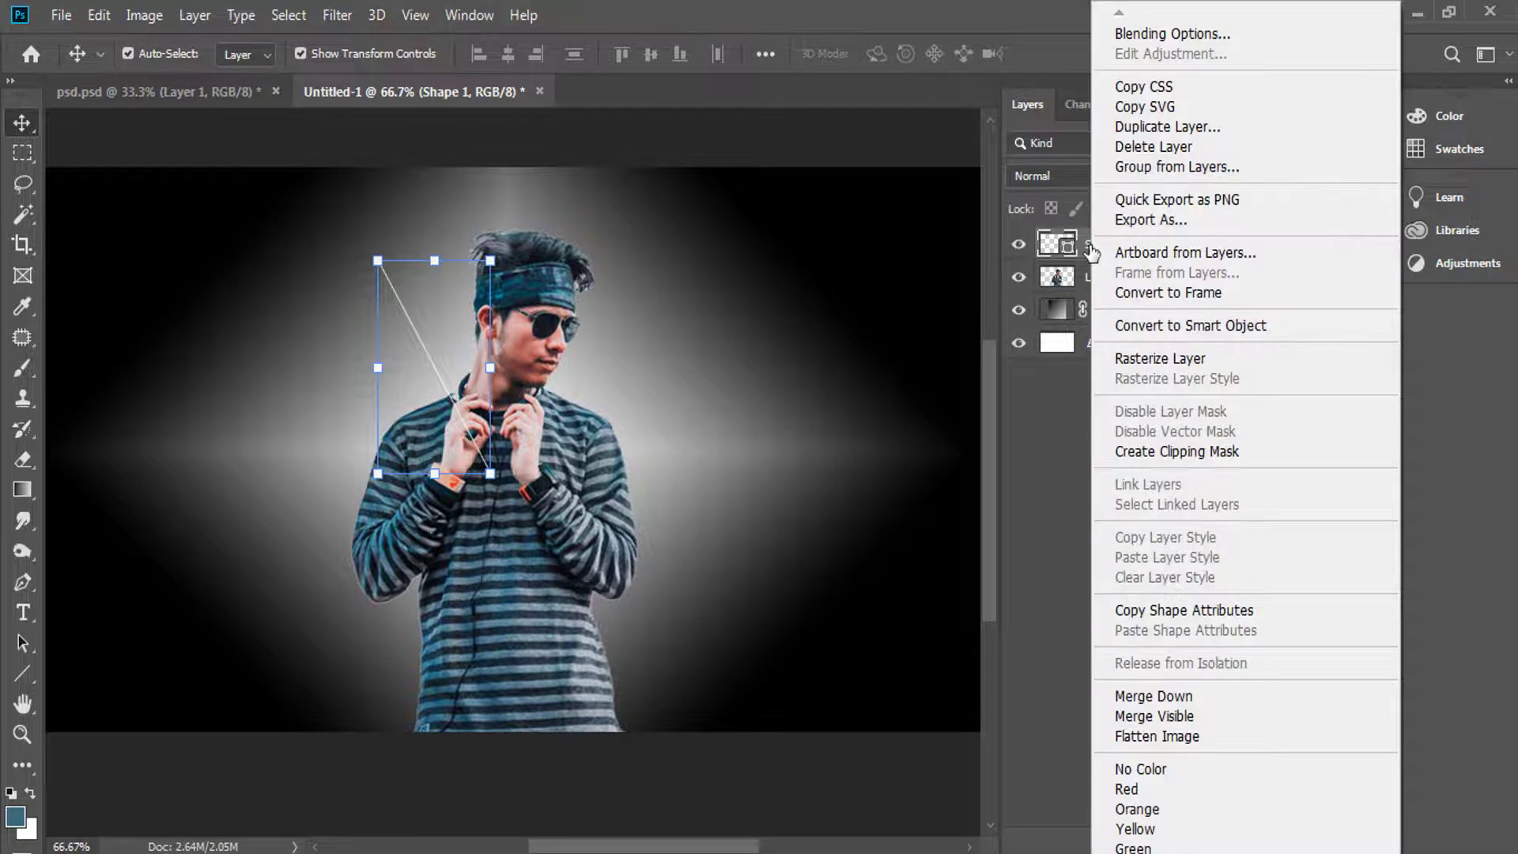
left_click(1135, 35)
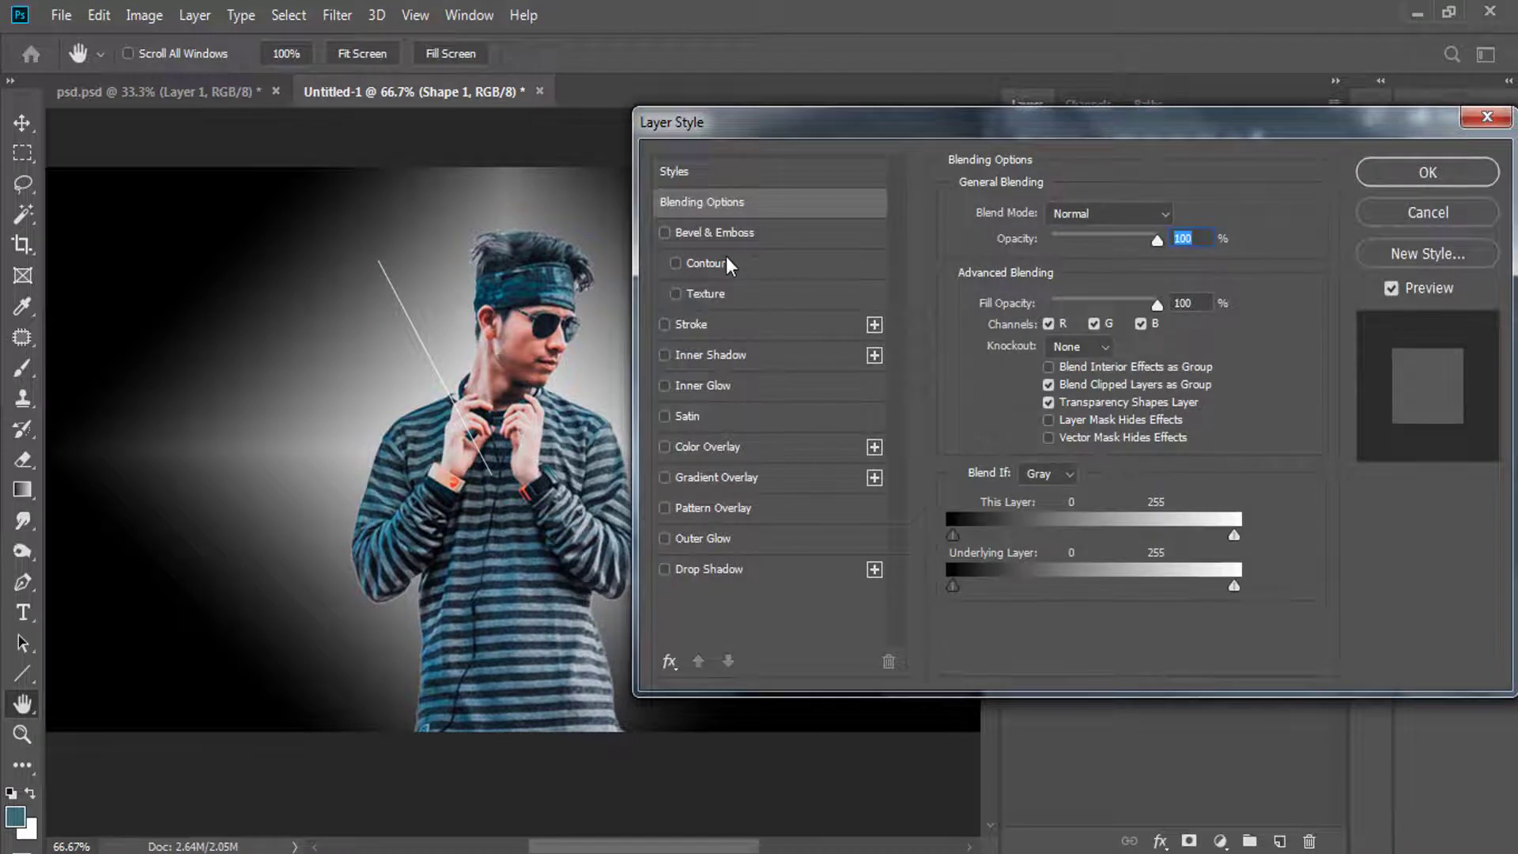
left_click_drag(755, 120, 732, 109)
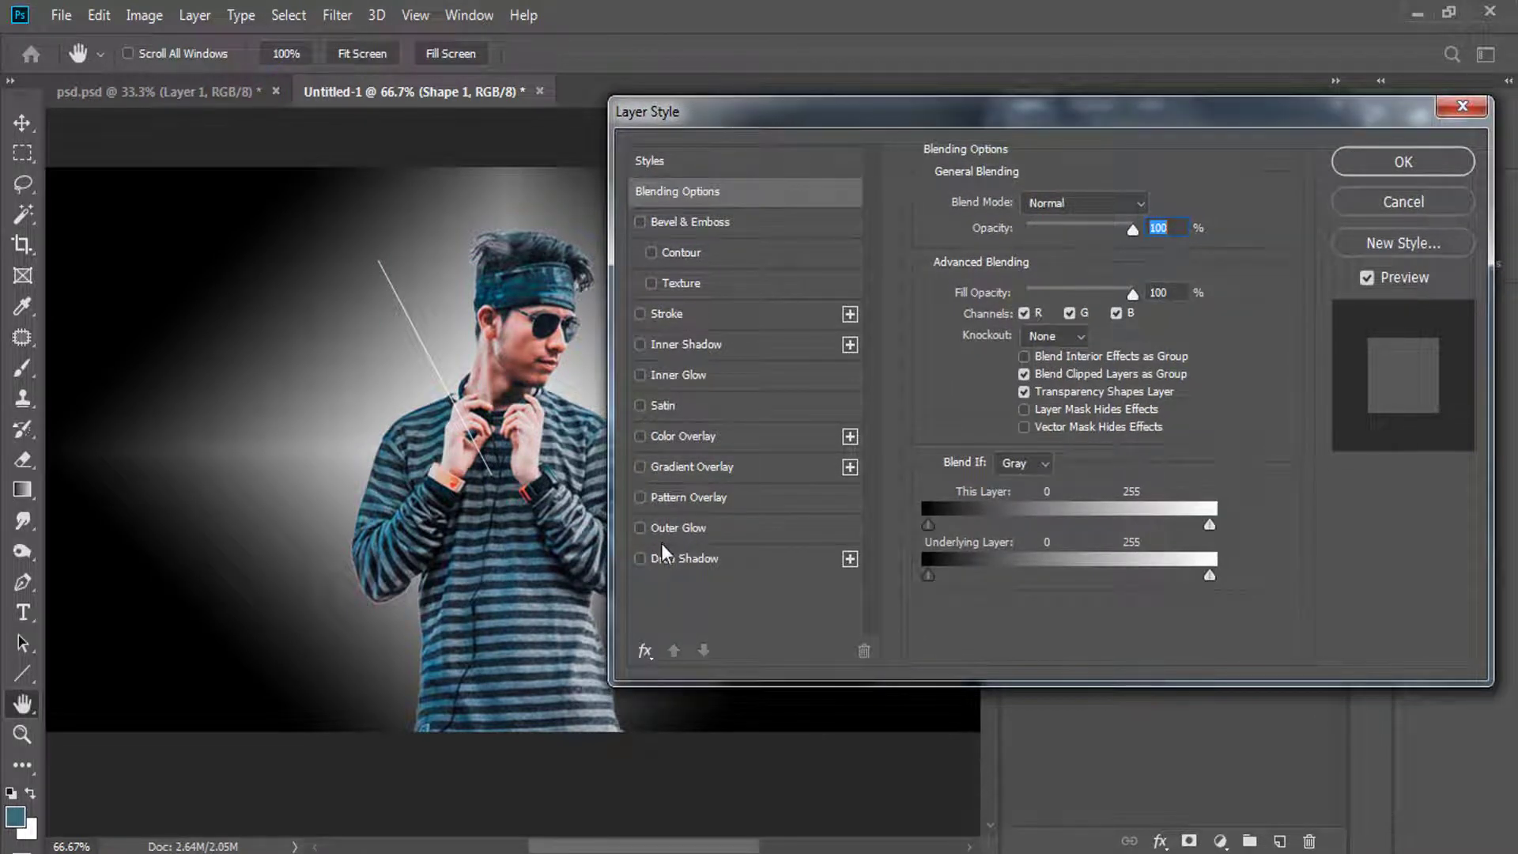
Enable Outer Glow on the line and set its blend mode to Lighten after trying Dissolve.
left_click(640, 528)
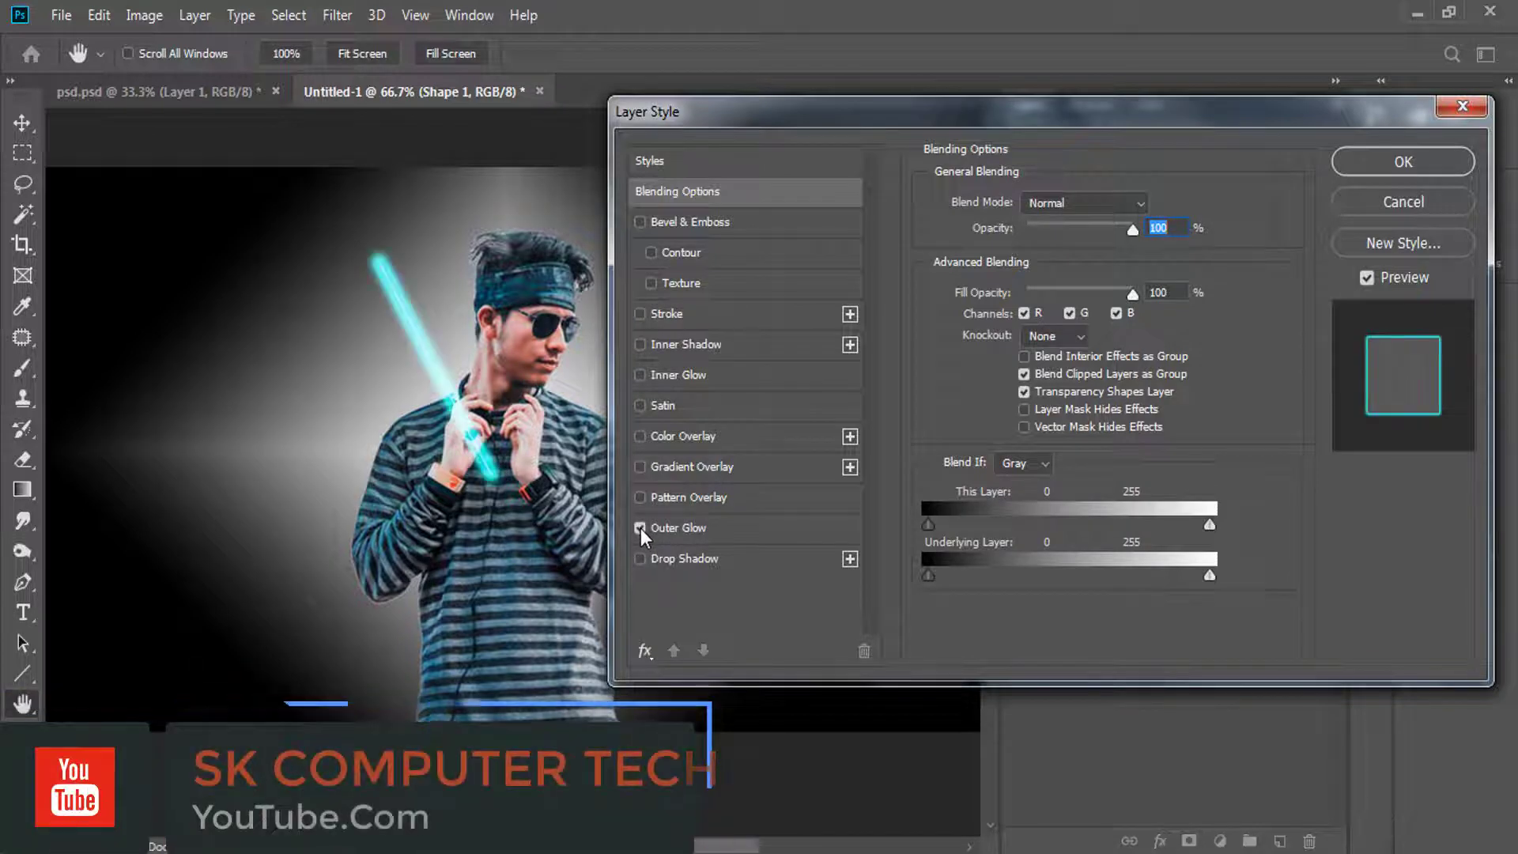
left_click(686, 532)
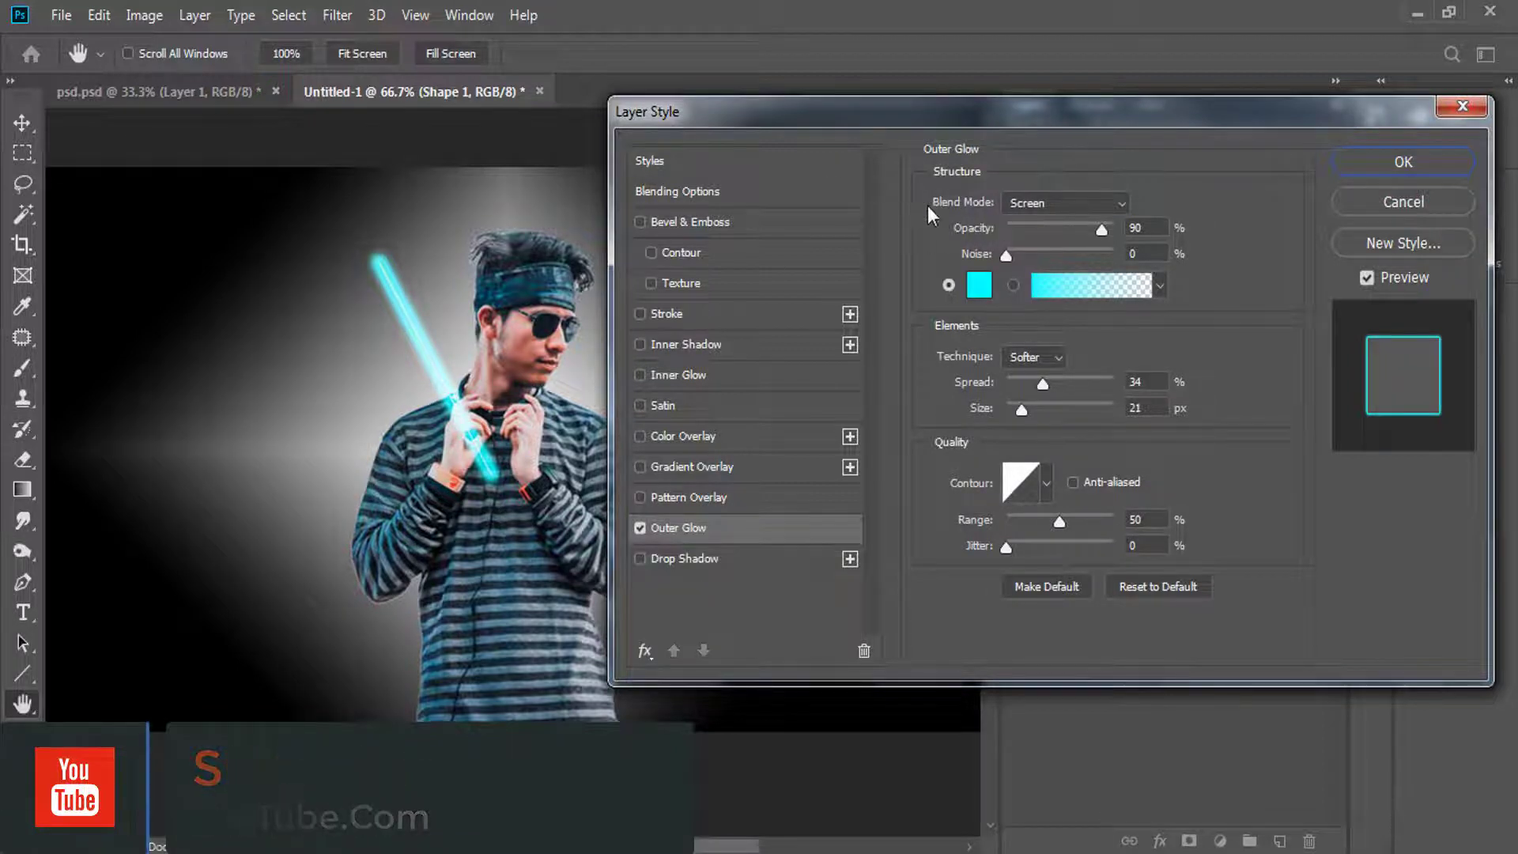
left_click(1047, 204)
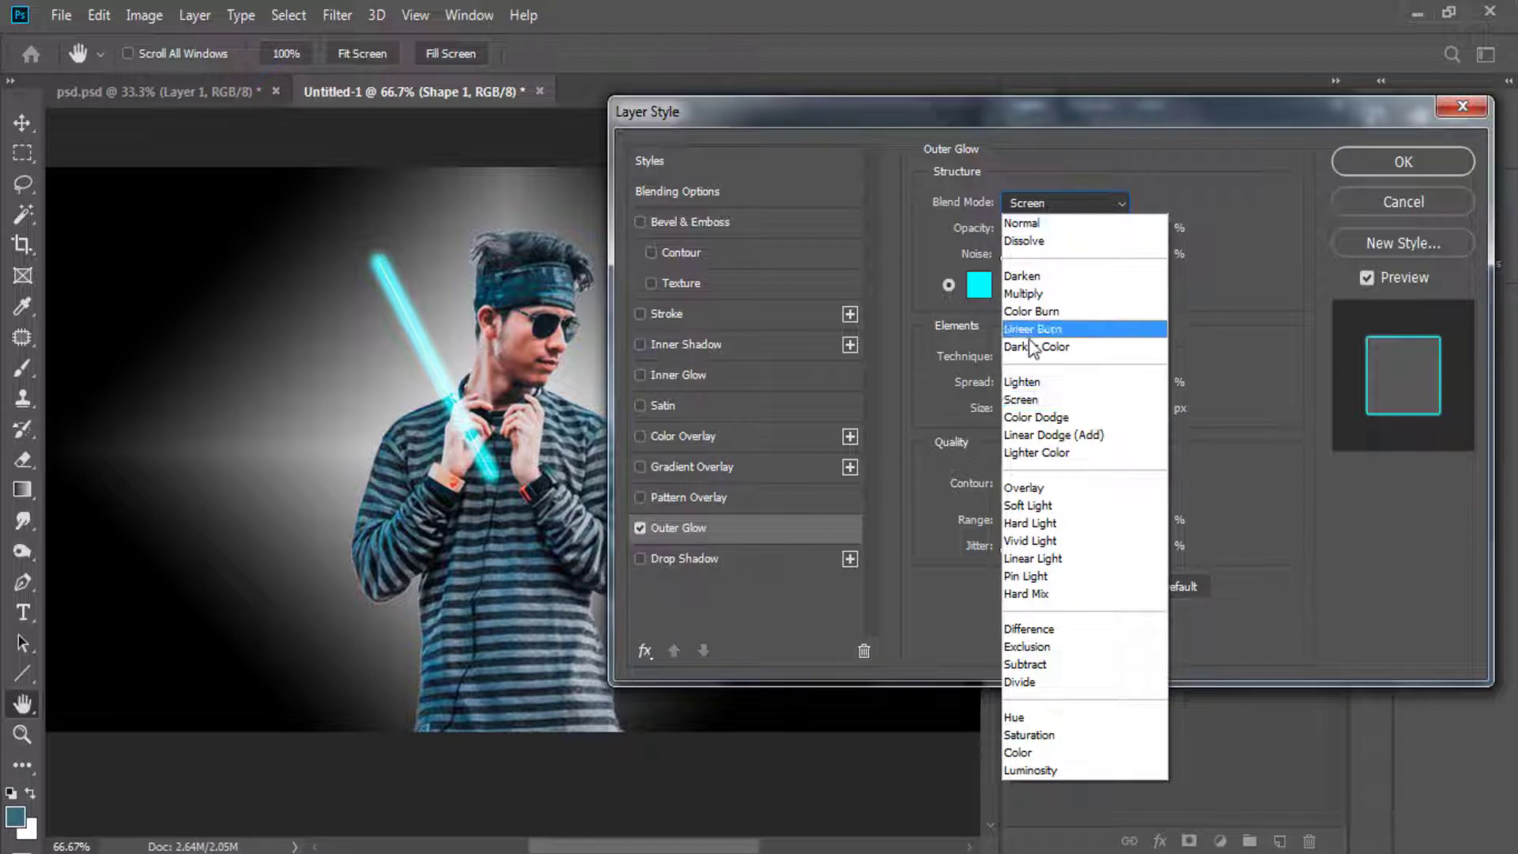
left_click(1014, 379)
left_click(1060, 212)
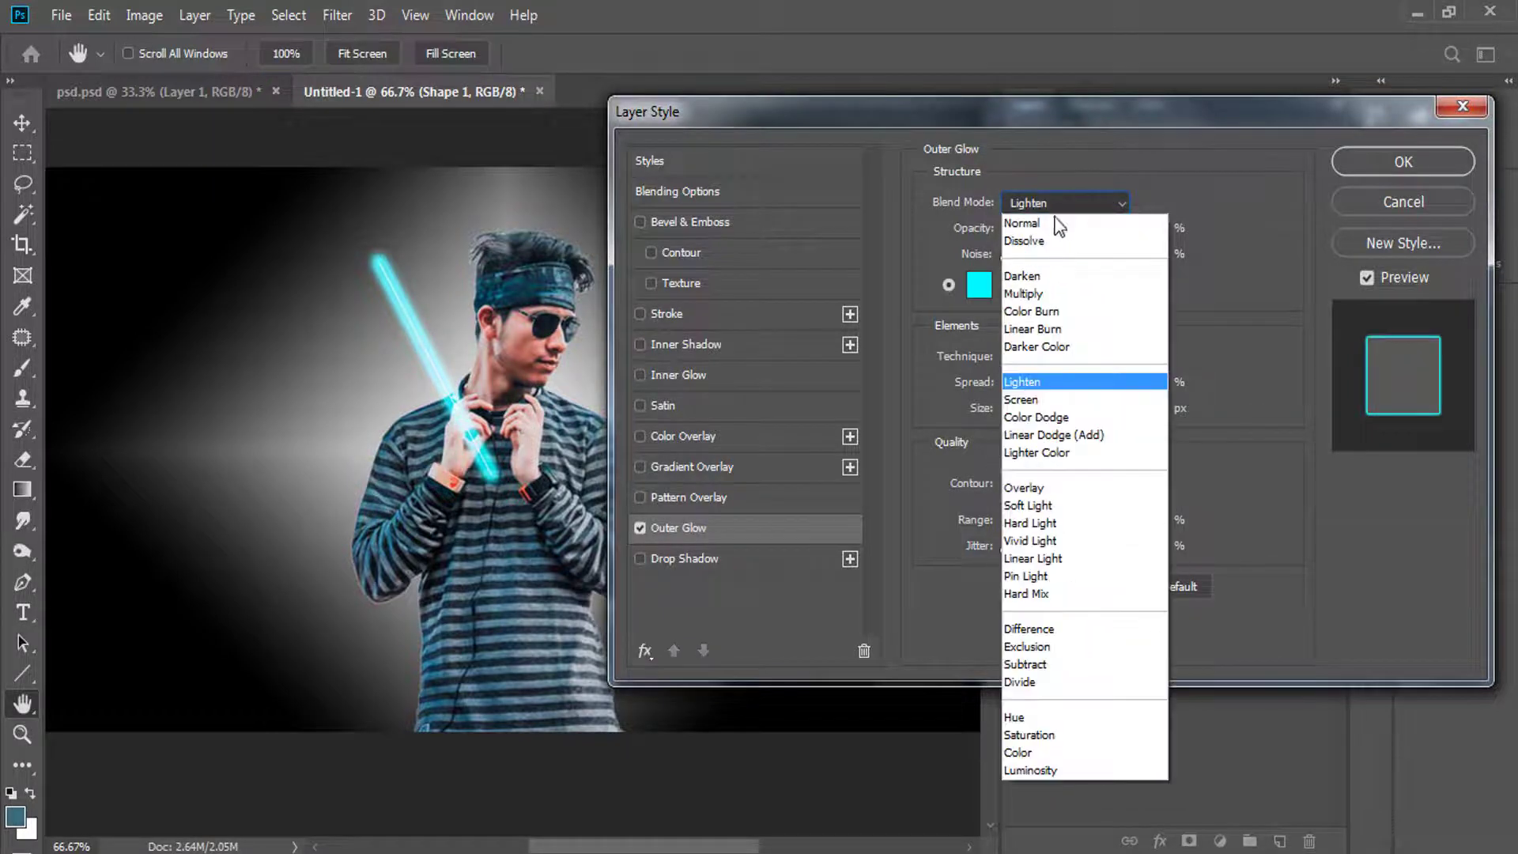
left_click(1048, 237)
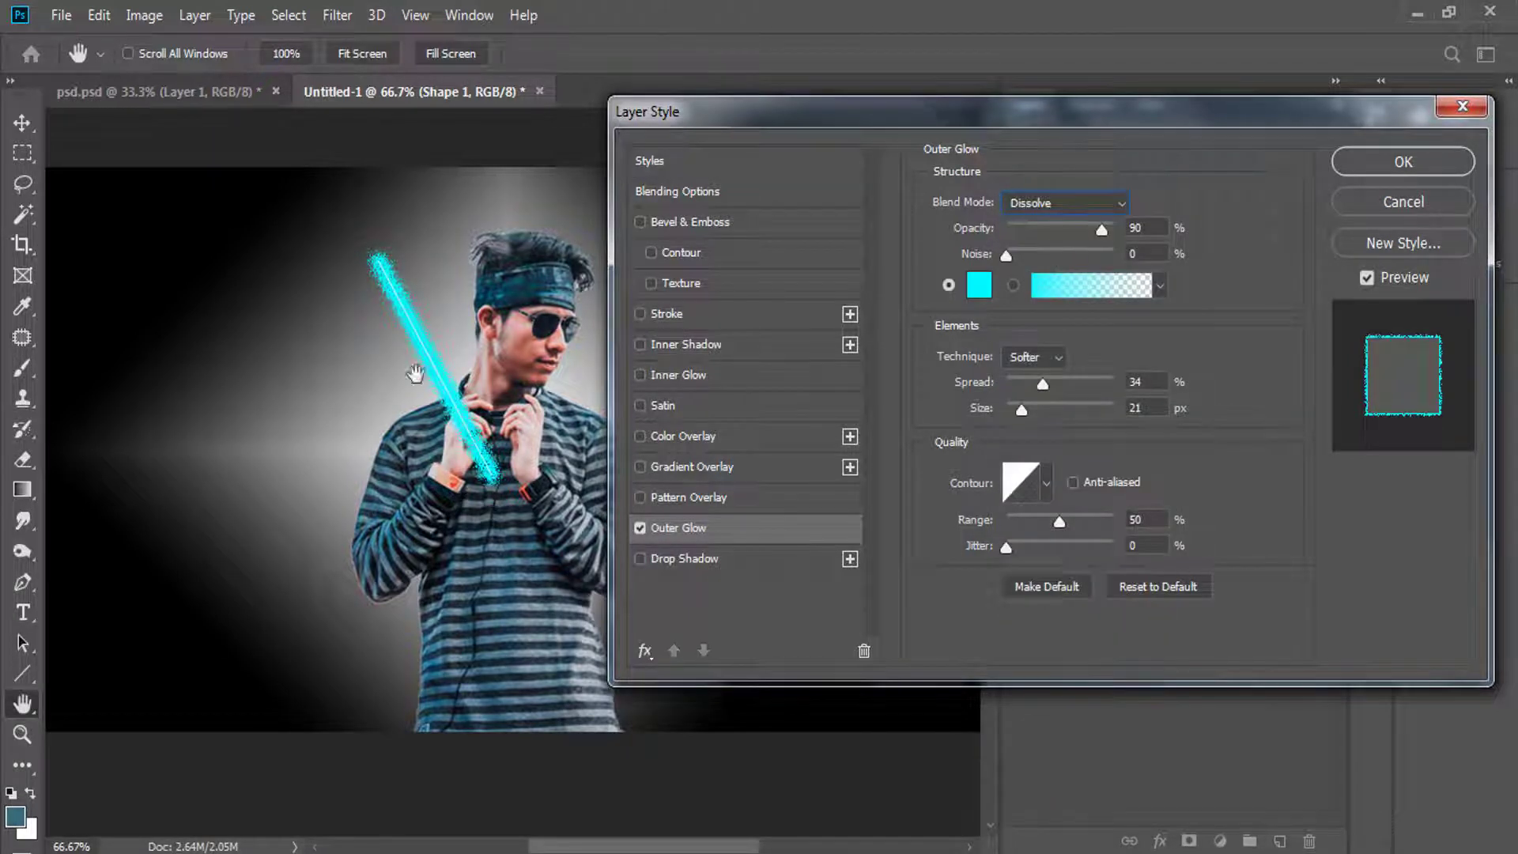
left_click(1048, 204)
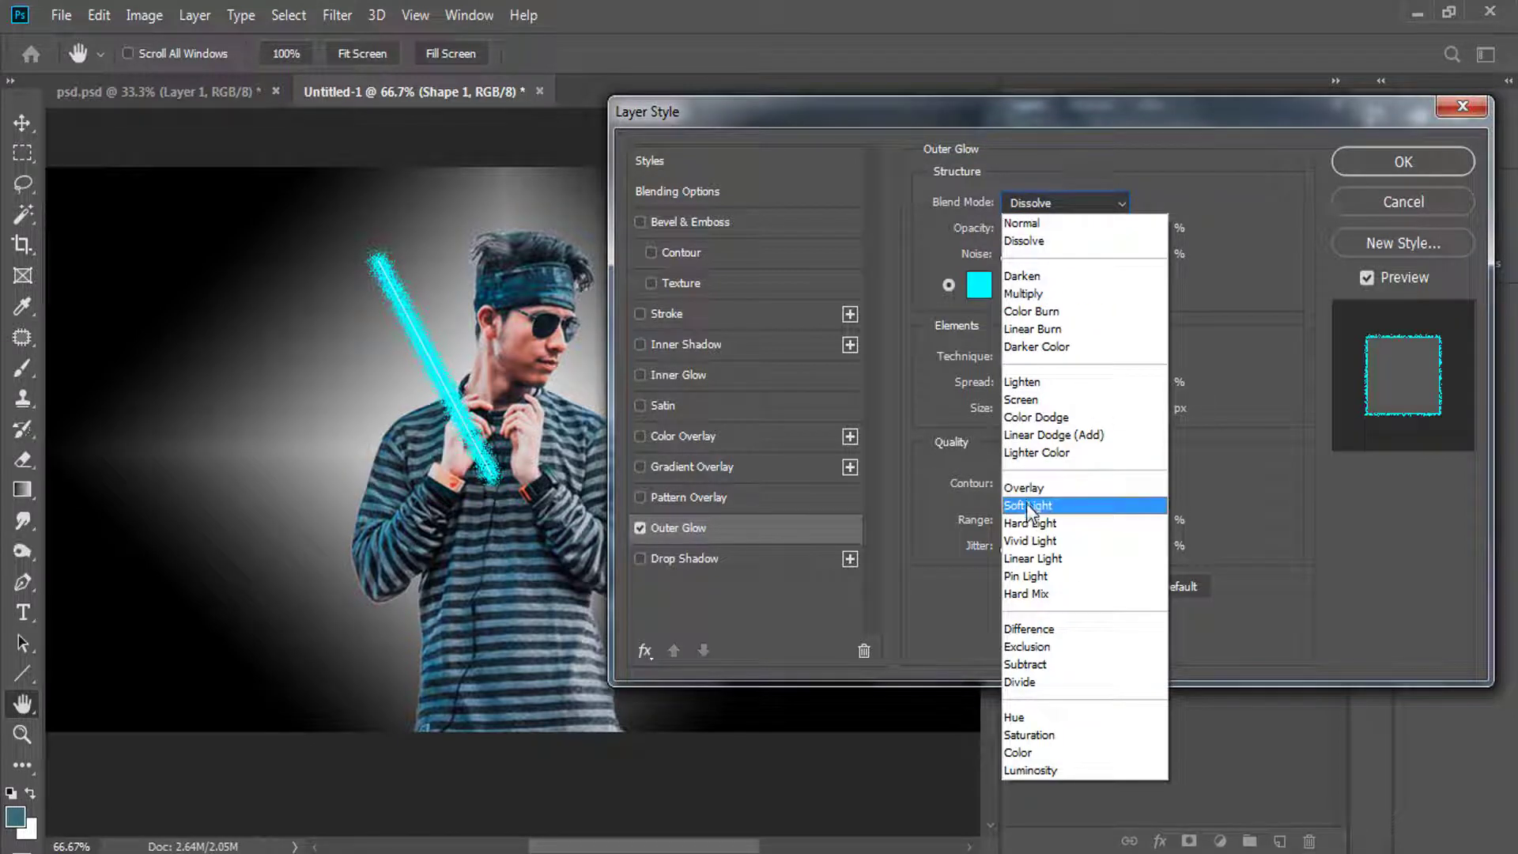
left_click(1028, 381)
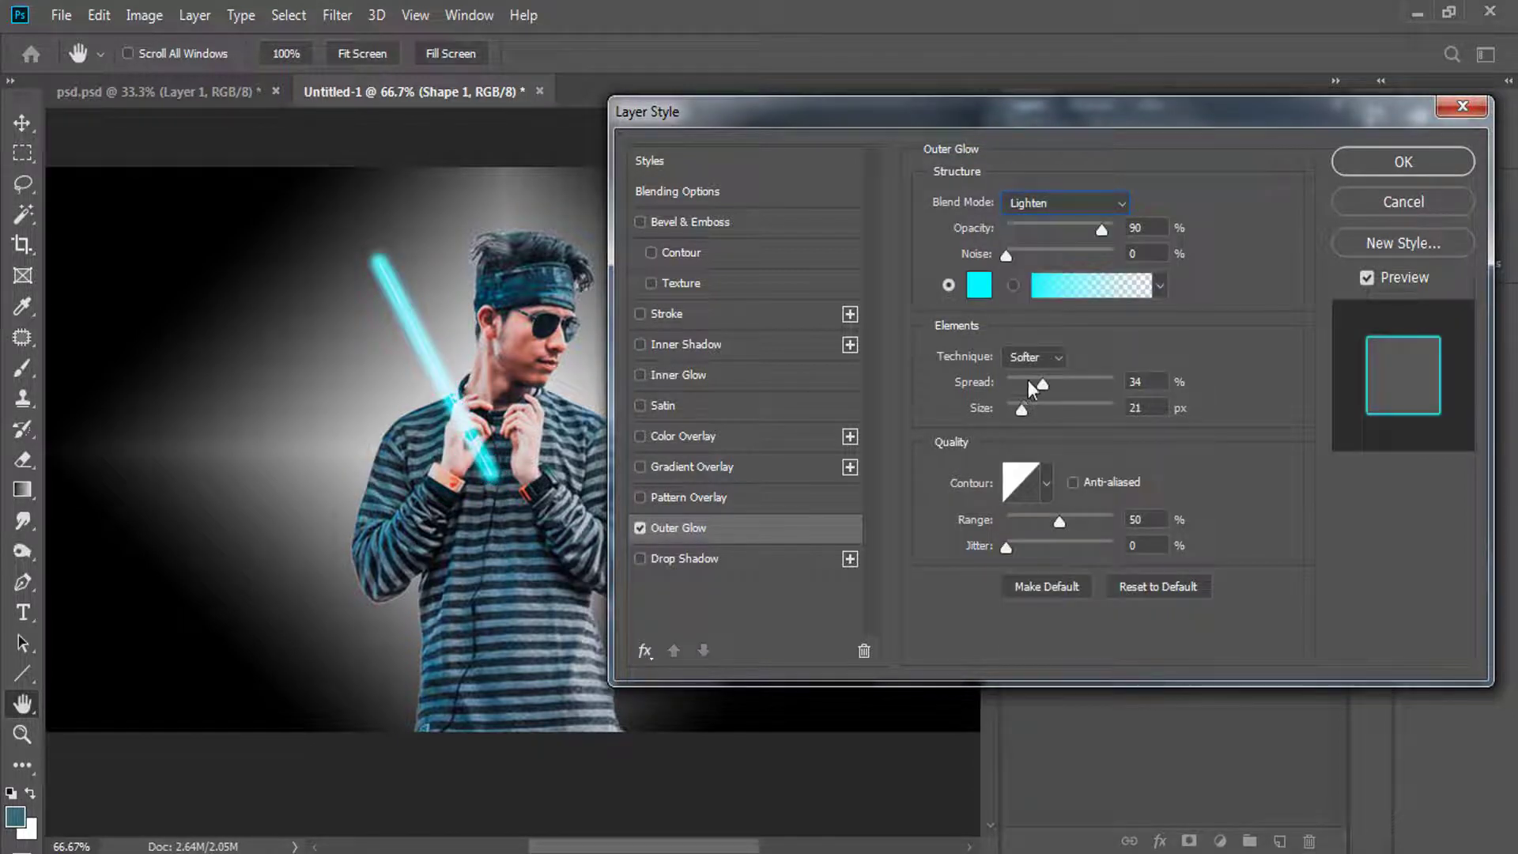
left_click(1053, 204)
left_click(1052, 204)
Set the Outer Glow colour to bright cyan 00f6ff after trying magenta-red and blue.
left_click(984, 289)
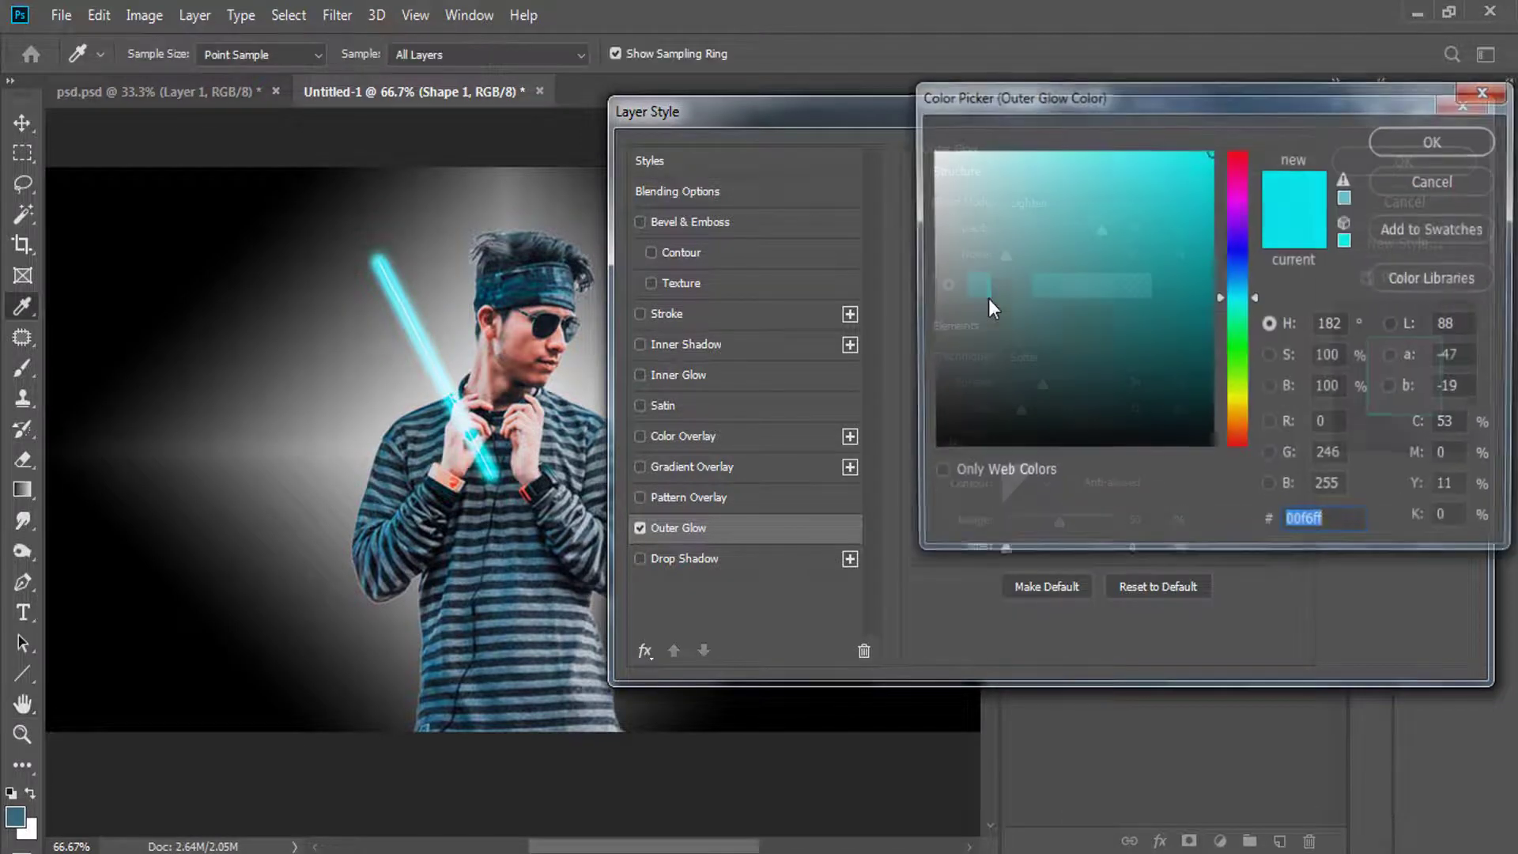
left_click_drag(1237, 298, 1237, 166)
left_click(1200, 184)
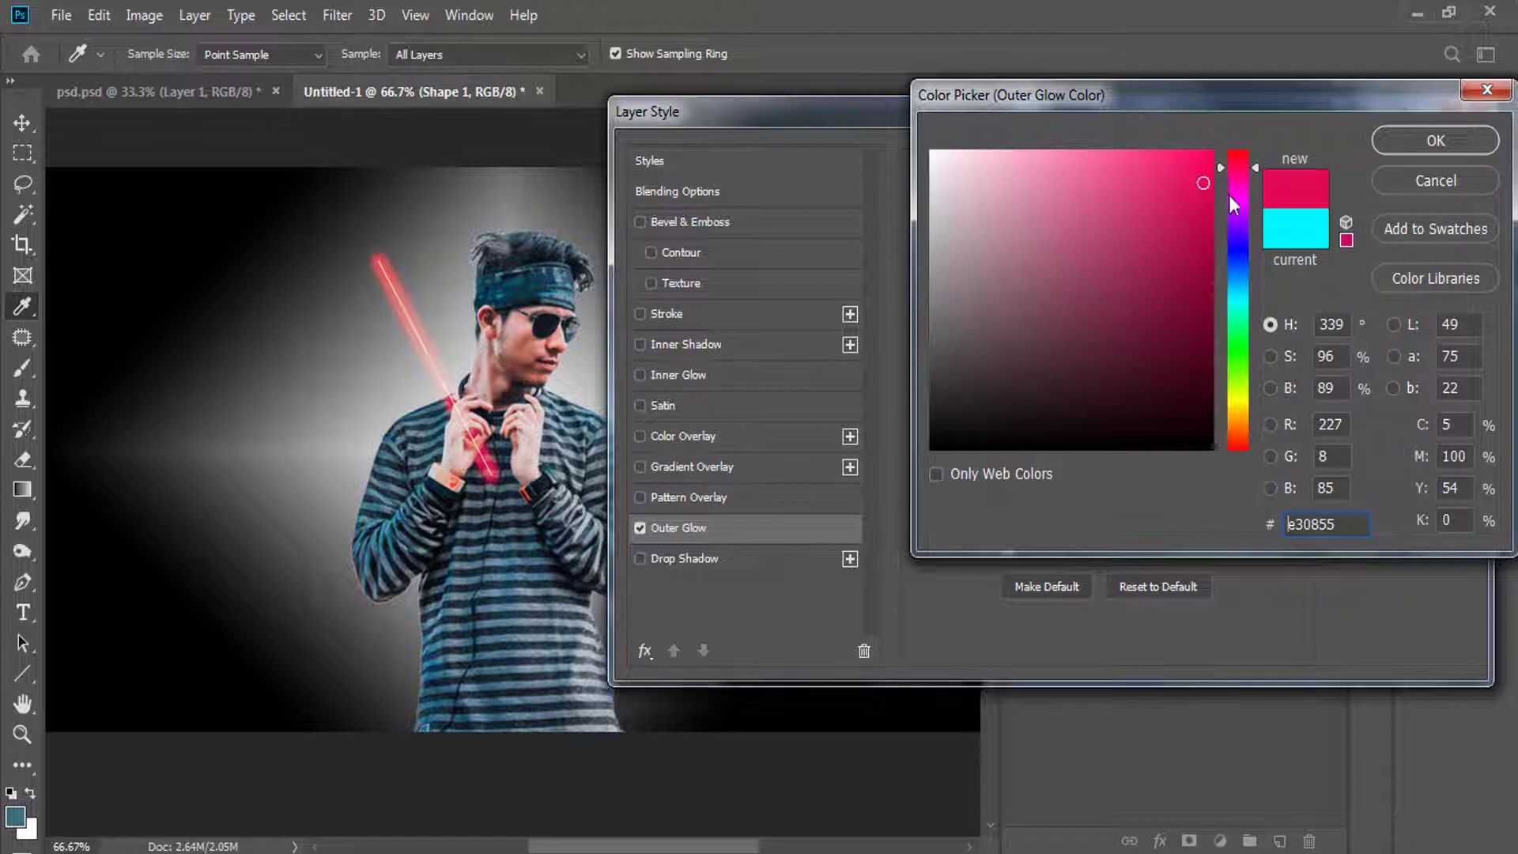
left_click_drag(1238, 189, 1237, 254)
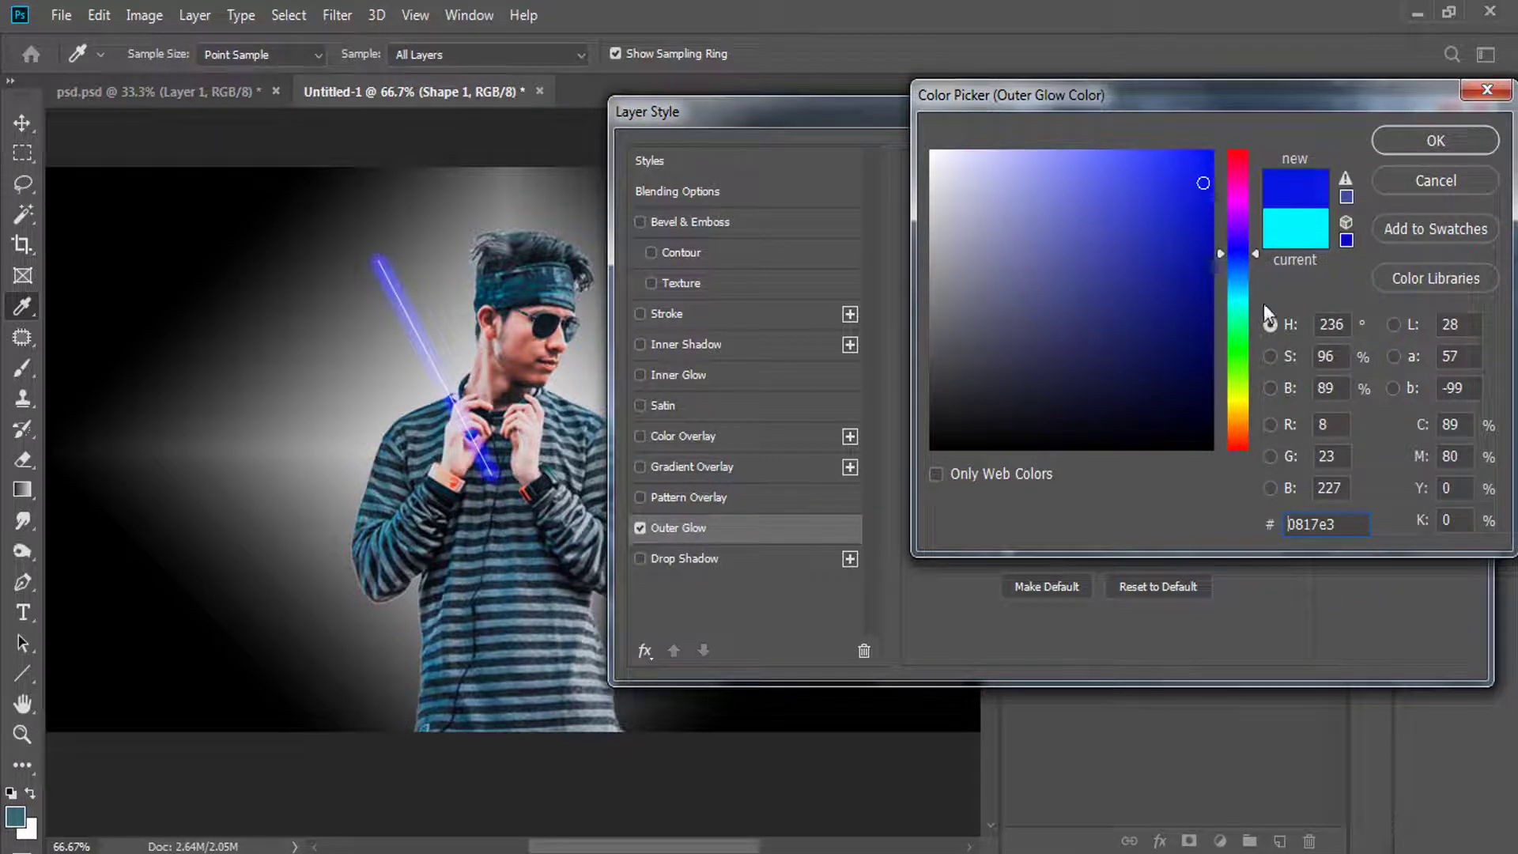
left_click_drag(1237, 358, 1227, 446)
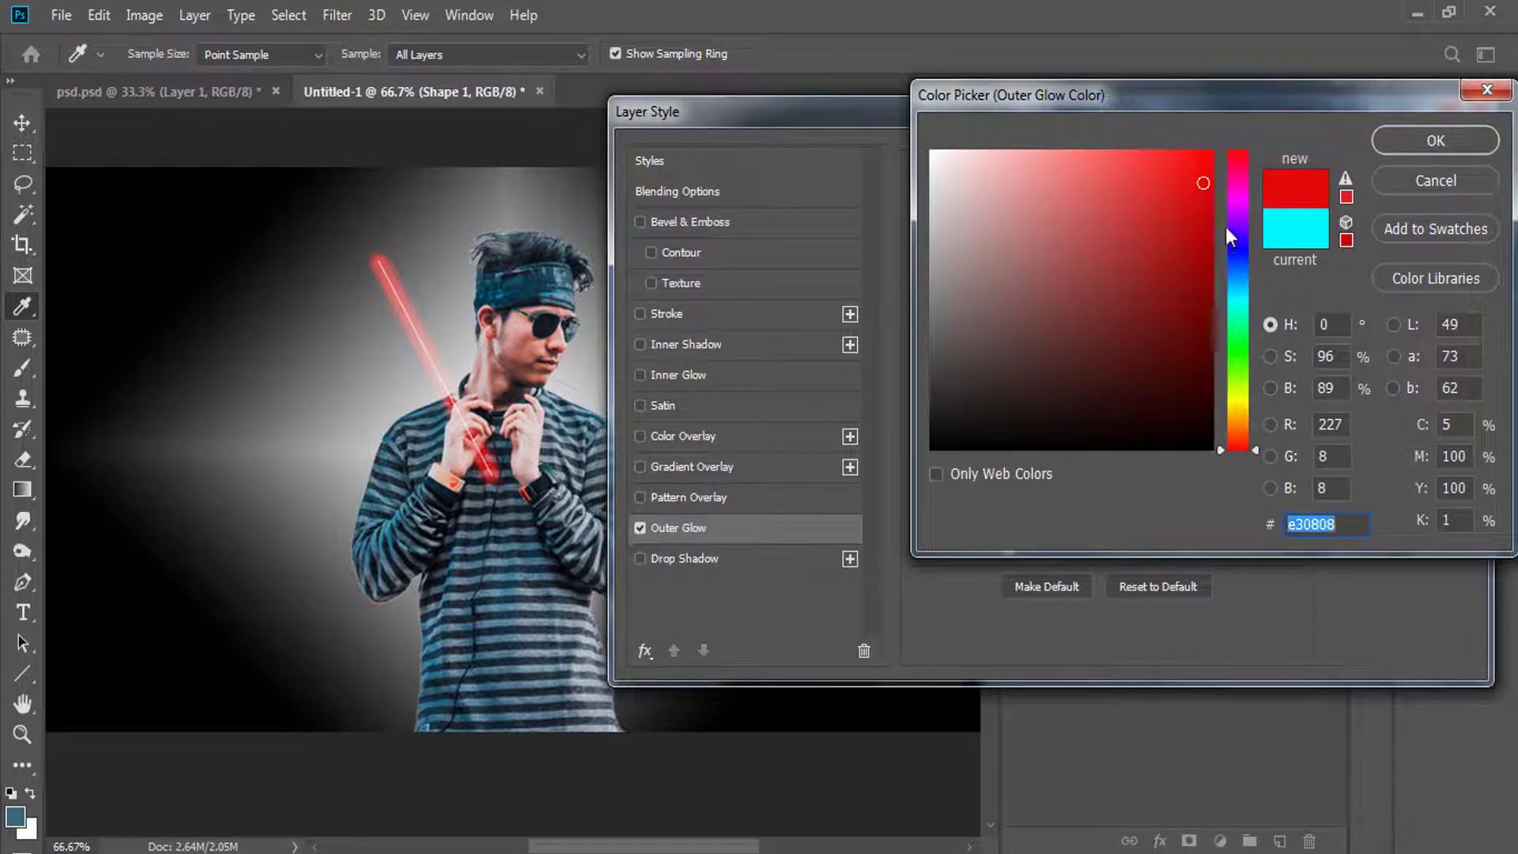
left_click_drag(1241, 251, 1244, 297)
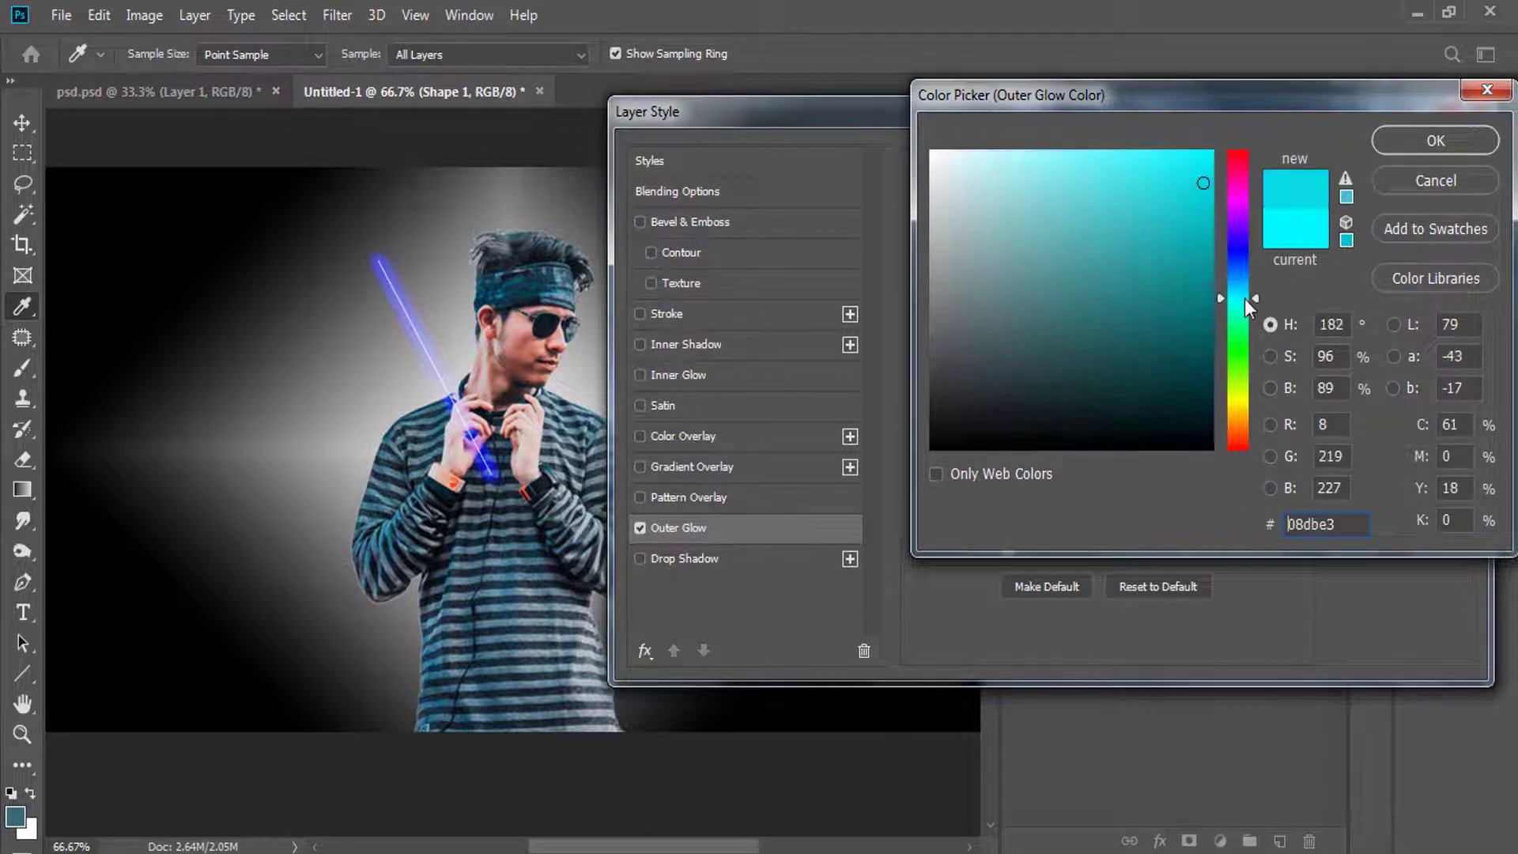
mouse_move(1196, 191)
left_mouse_down()
mouse_move(1200, 162)
mouse_move(1222, 197)
mouse_move(1203, 163)
left_mouse_up()
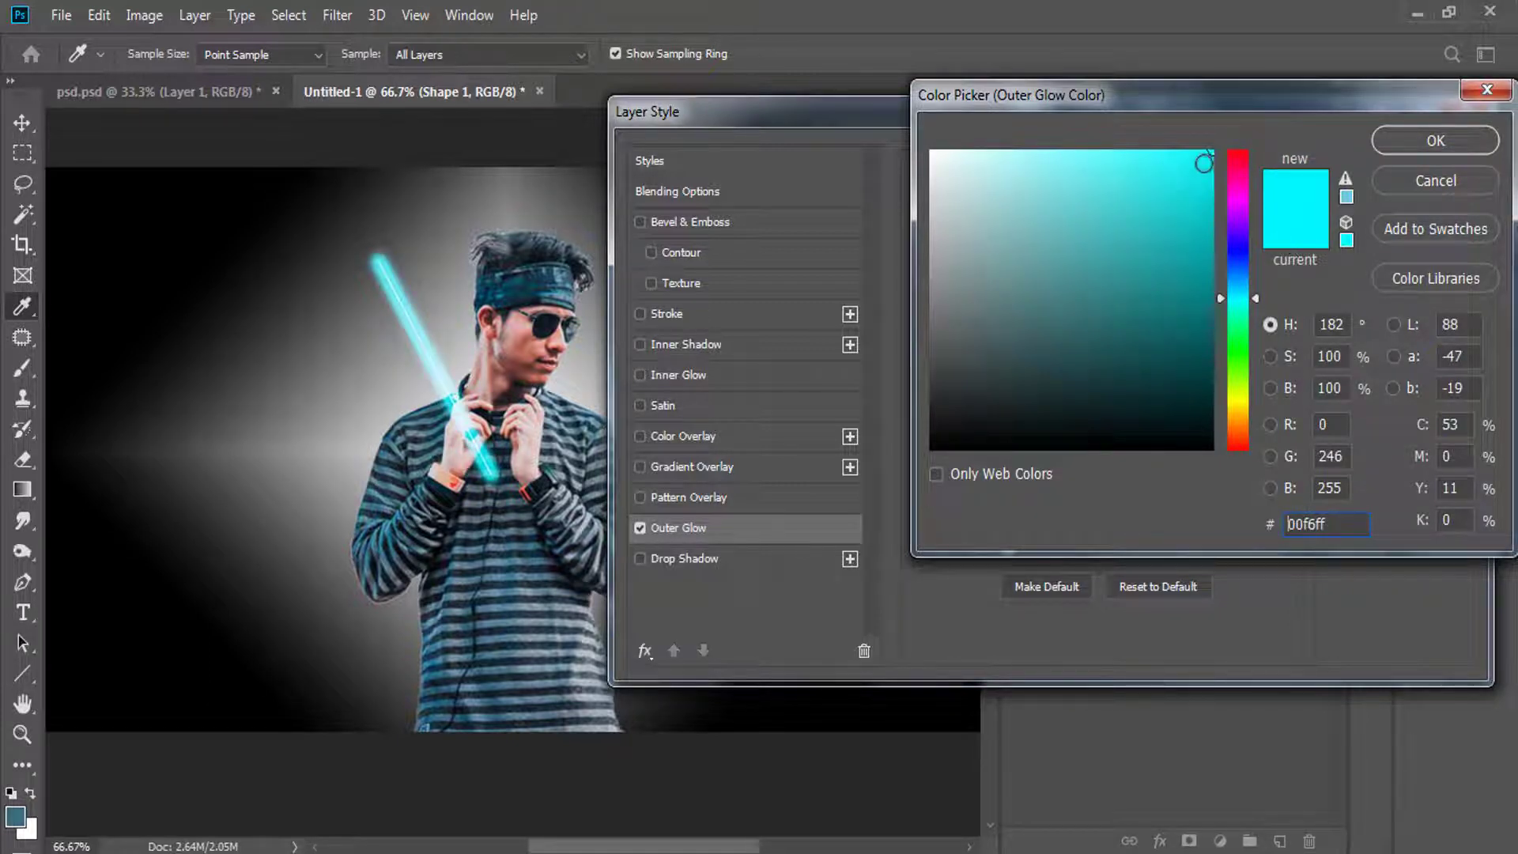
left_click(1379, 146)
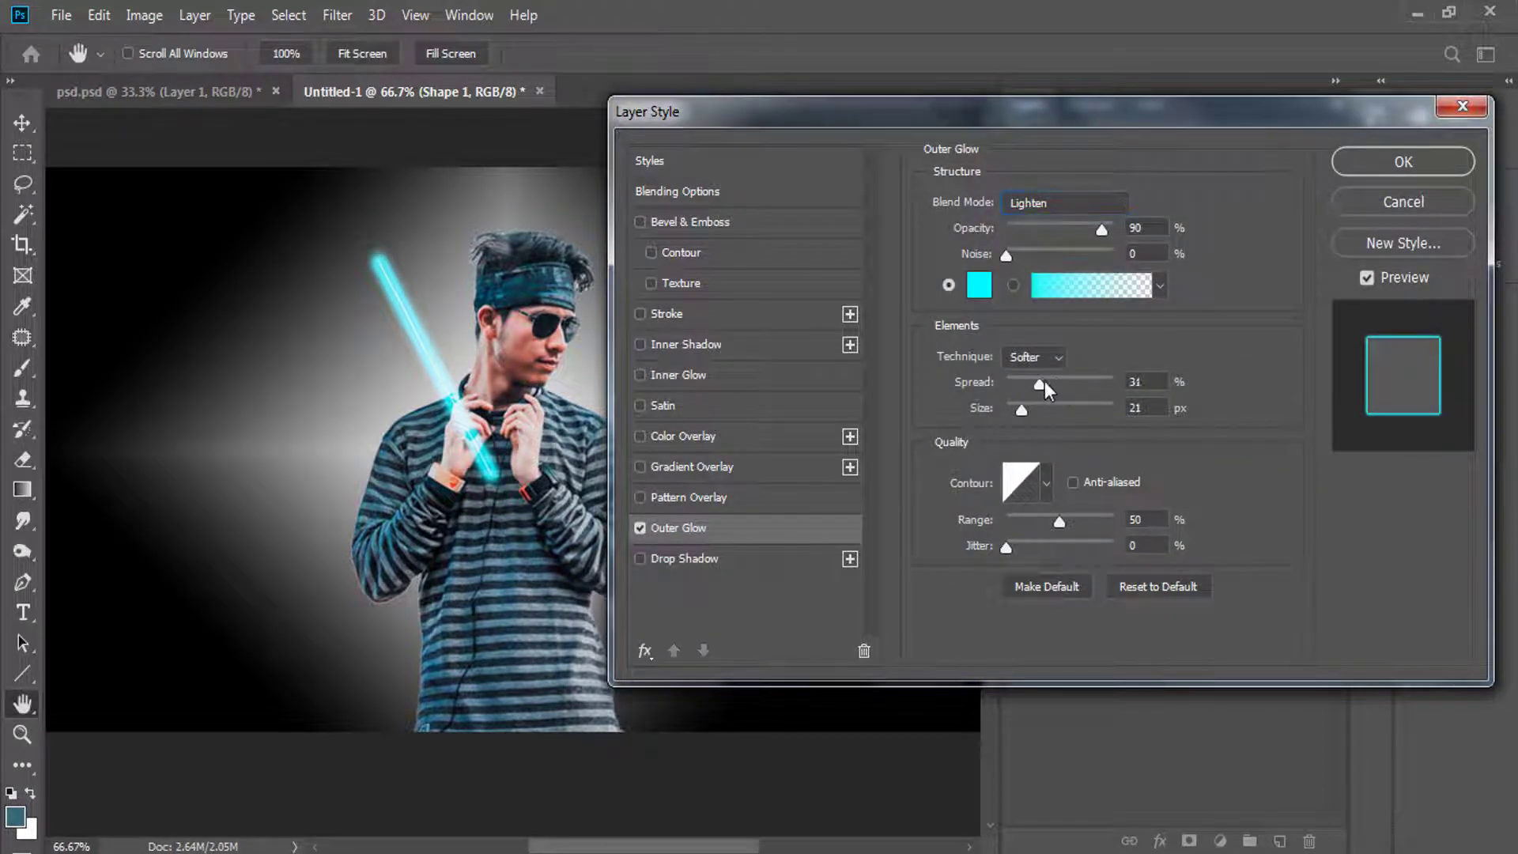
Set the Outer Glow to Softer technique, 40% spread, 60% range and 24 px size, and apply.
mouse_move(1042, 384)
left_mouse_down()
mouse_move(1062, 384)
mouse_move(1028, 407)
left_mouse_up()
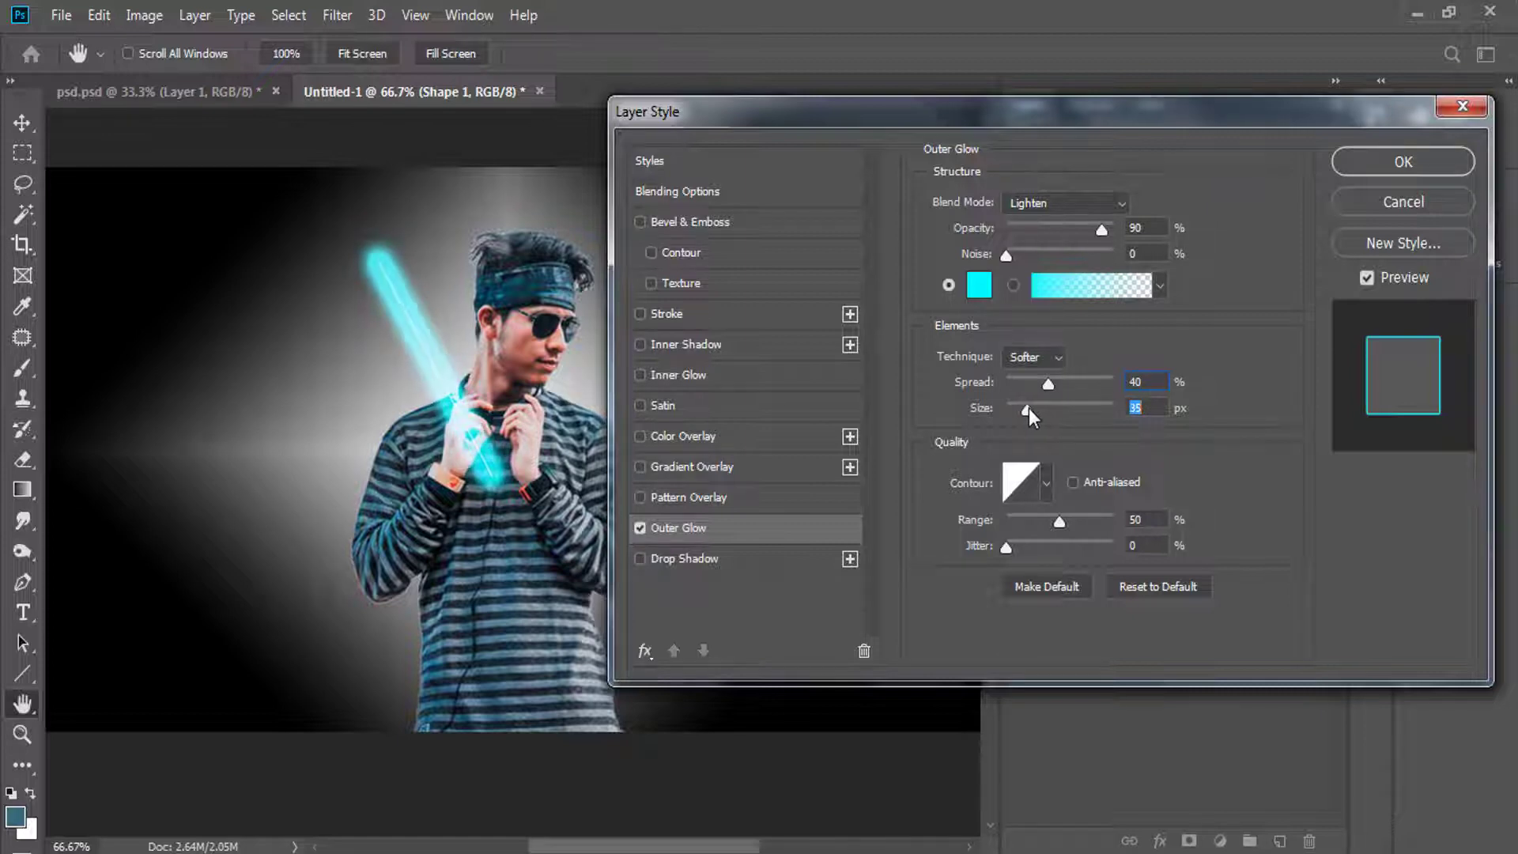
left_click(1052, 361)
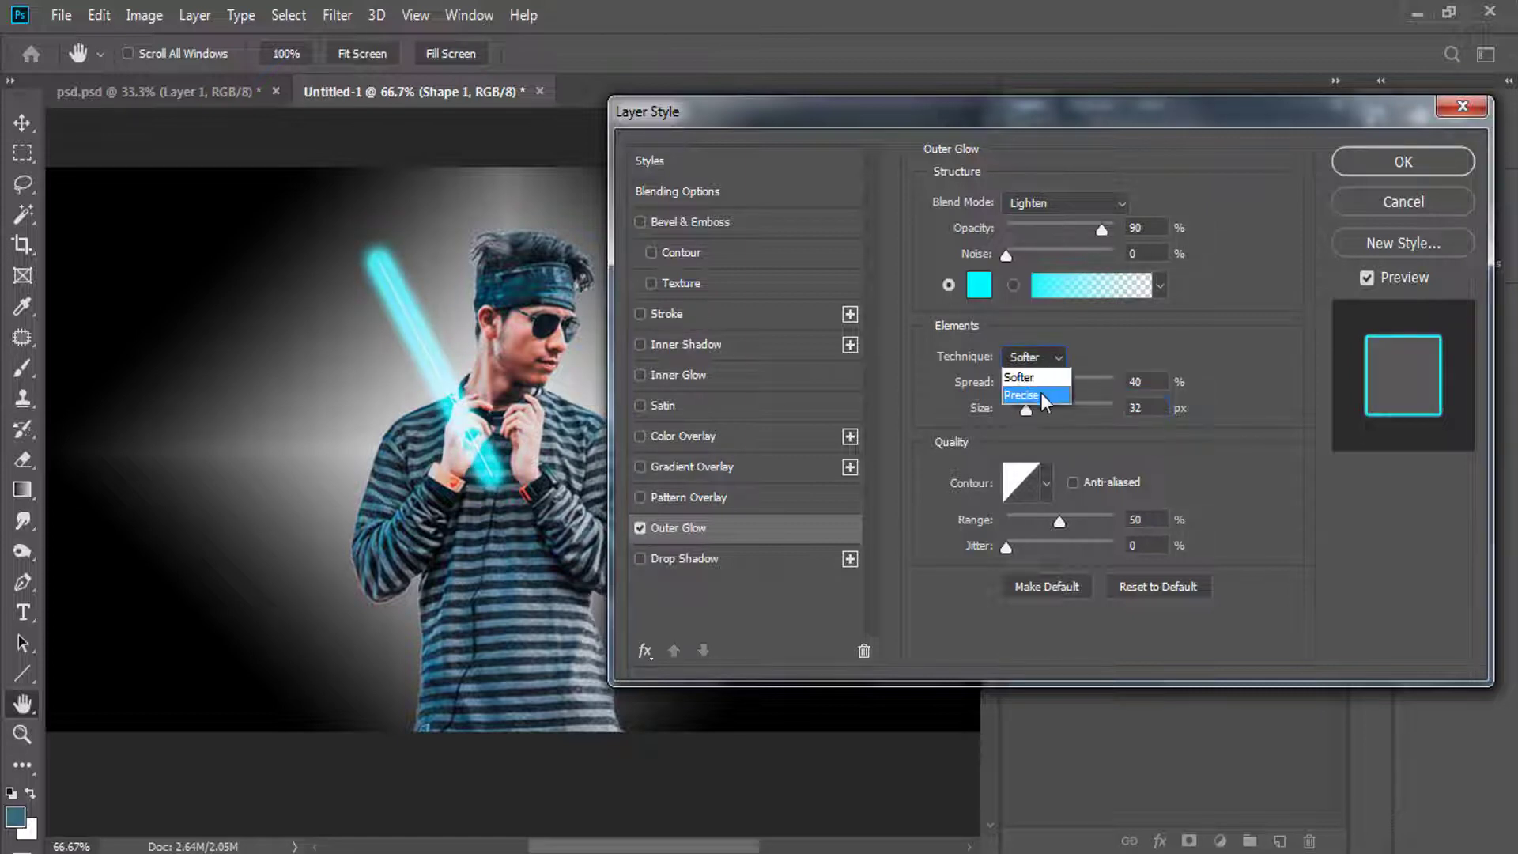
left_click(1040, 394)
left_click(1059, 360)
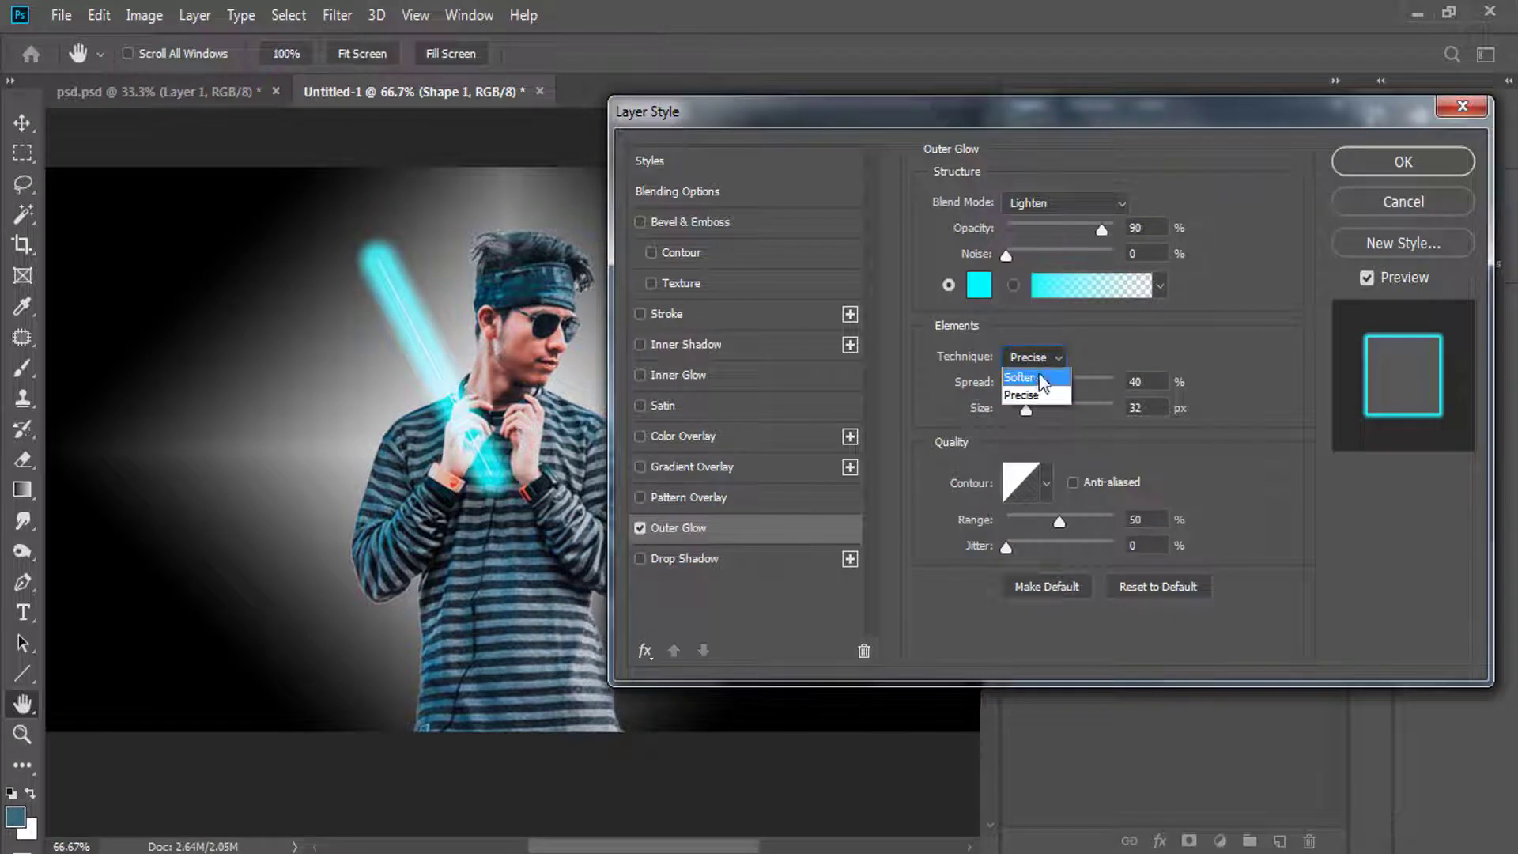
left_click_drag(1050, 521, 1060, 520)
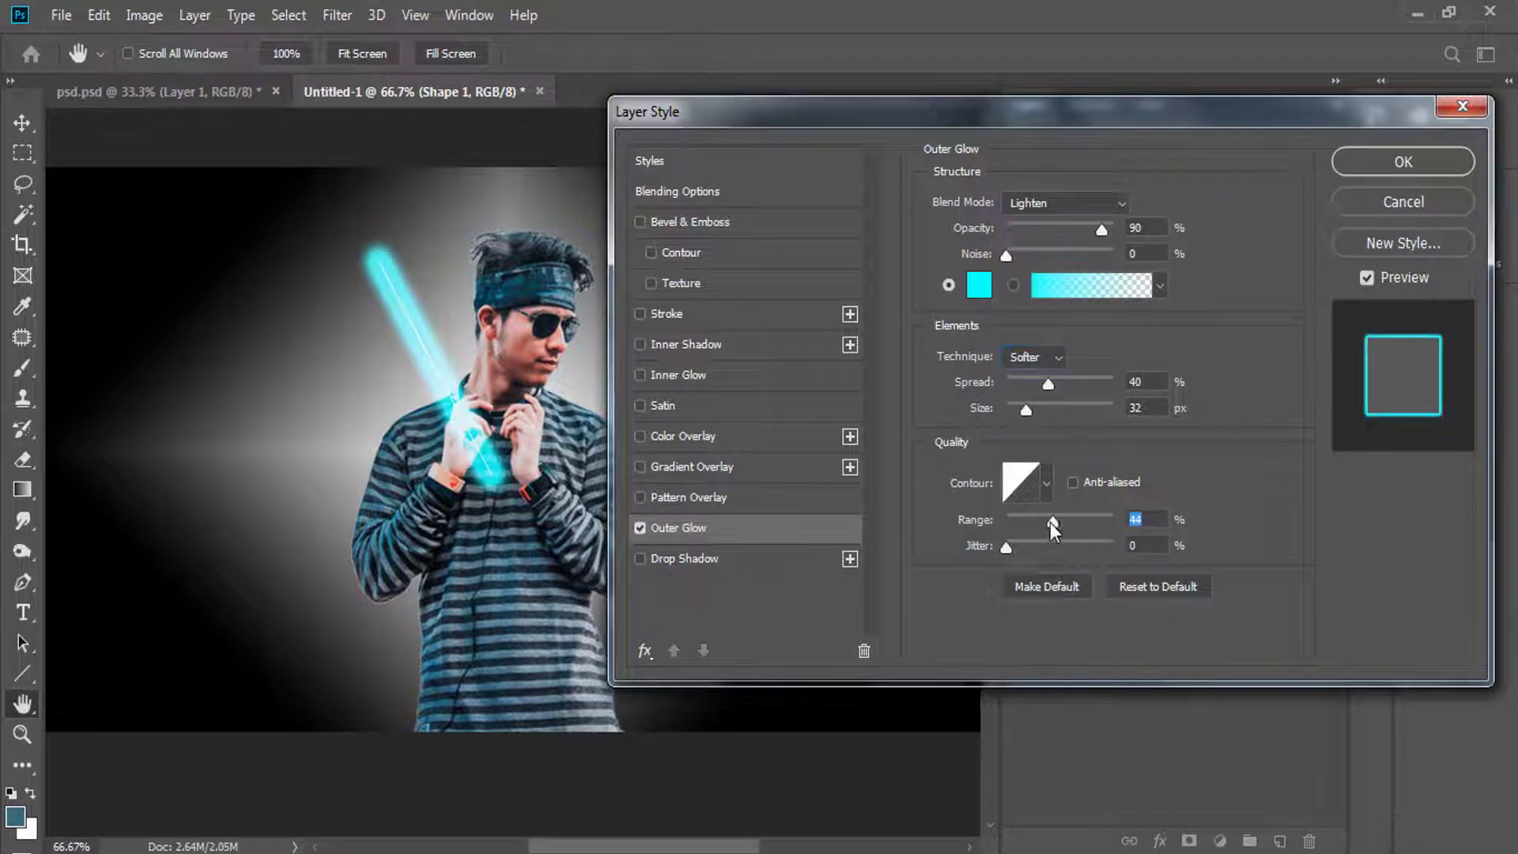
left_click(1008, 550)
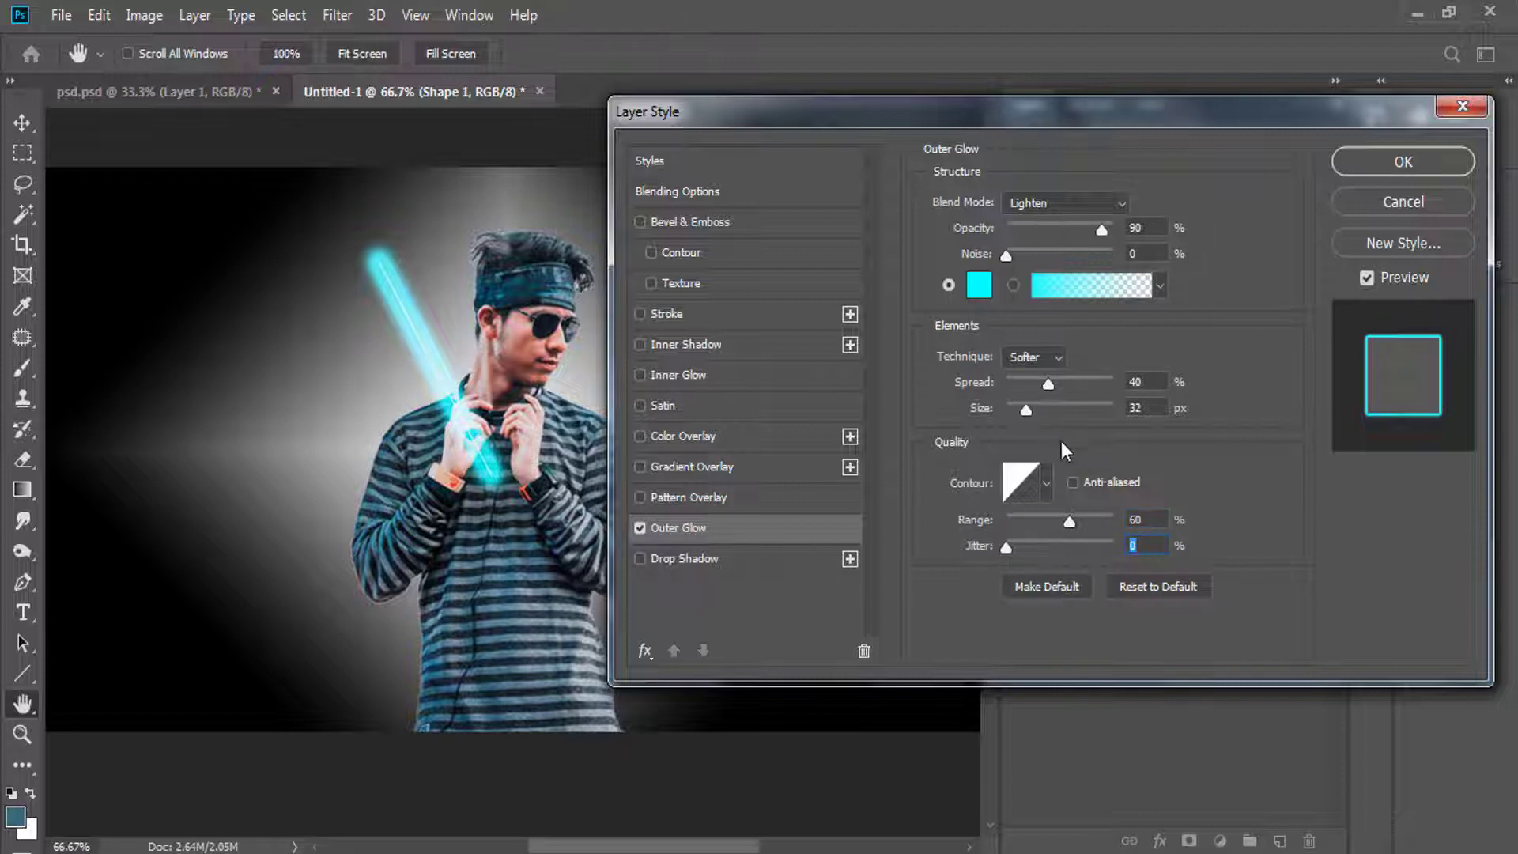
left_click(1027, 410)
left_click_drag(1028, 409, 1023, 410)
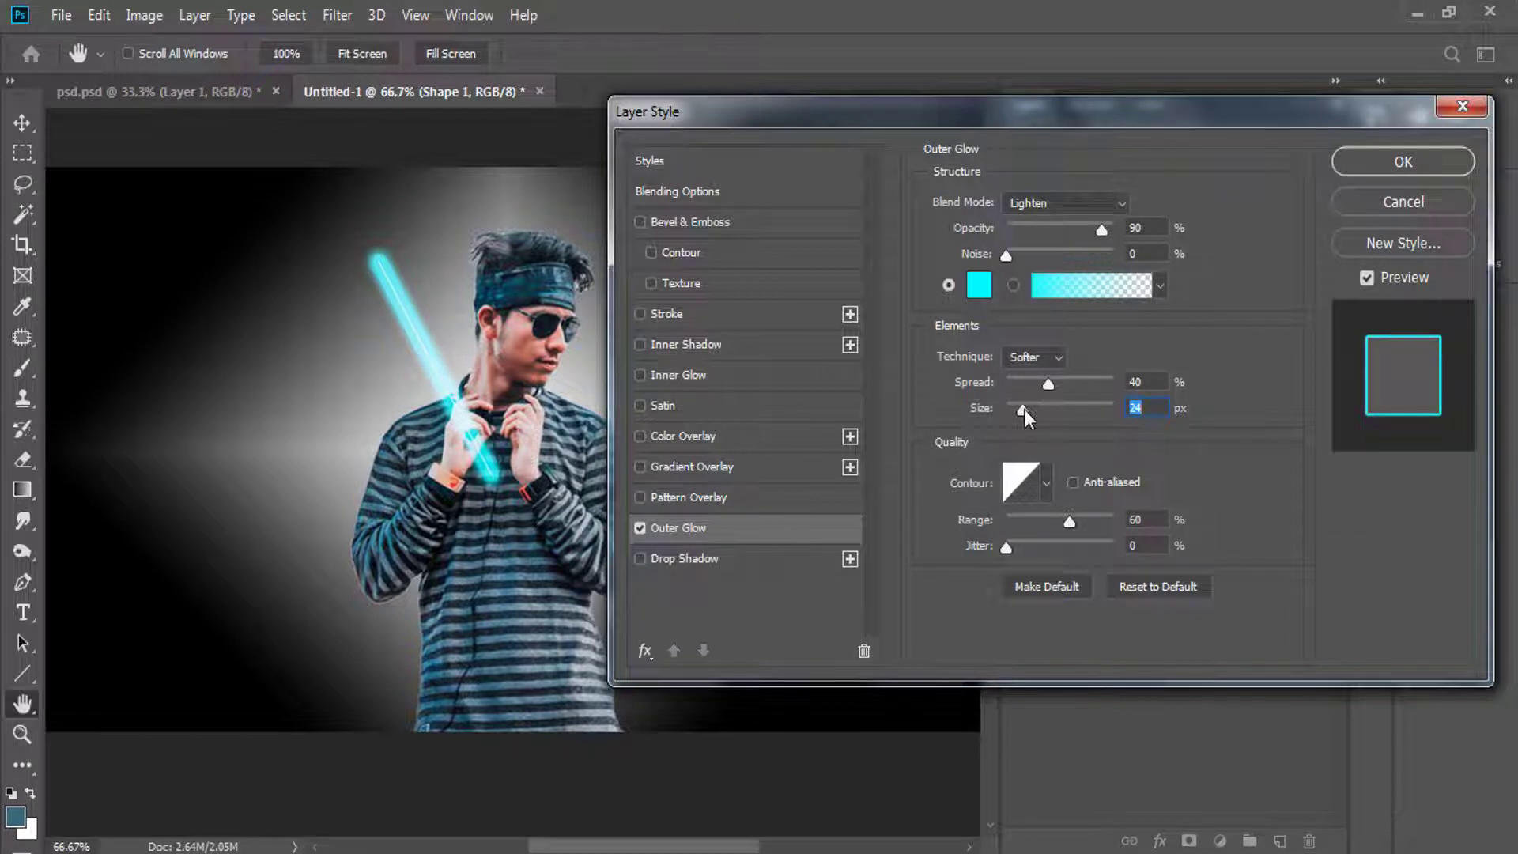
key("Return")
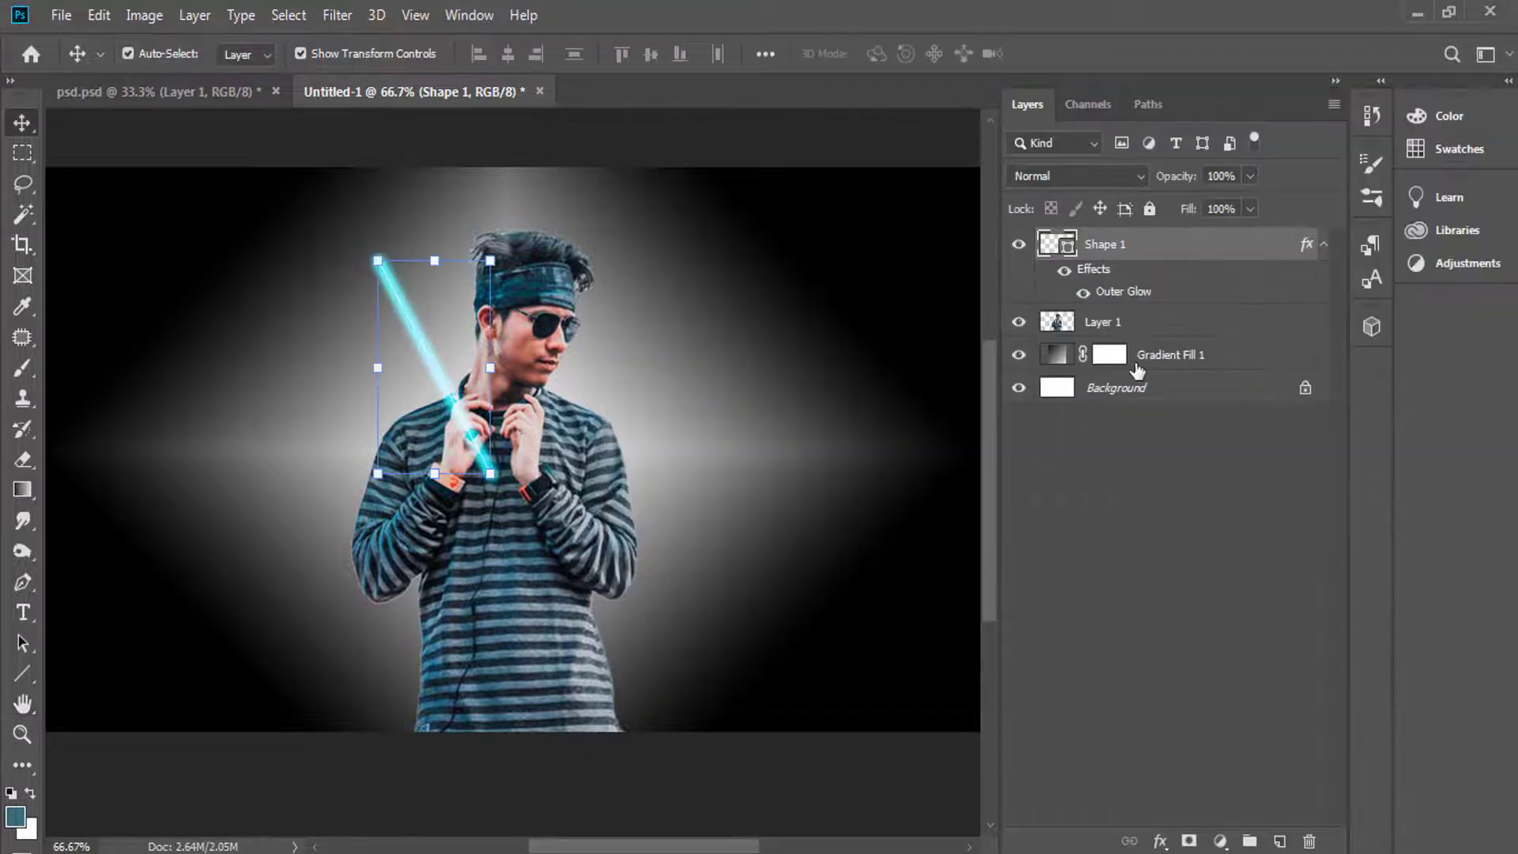
Reopen Shape 1's Outer Glow and change it to 34% spread and 20 px size.
double_click(1126, 294)
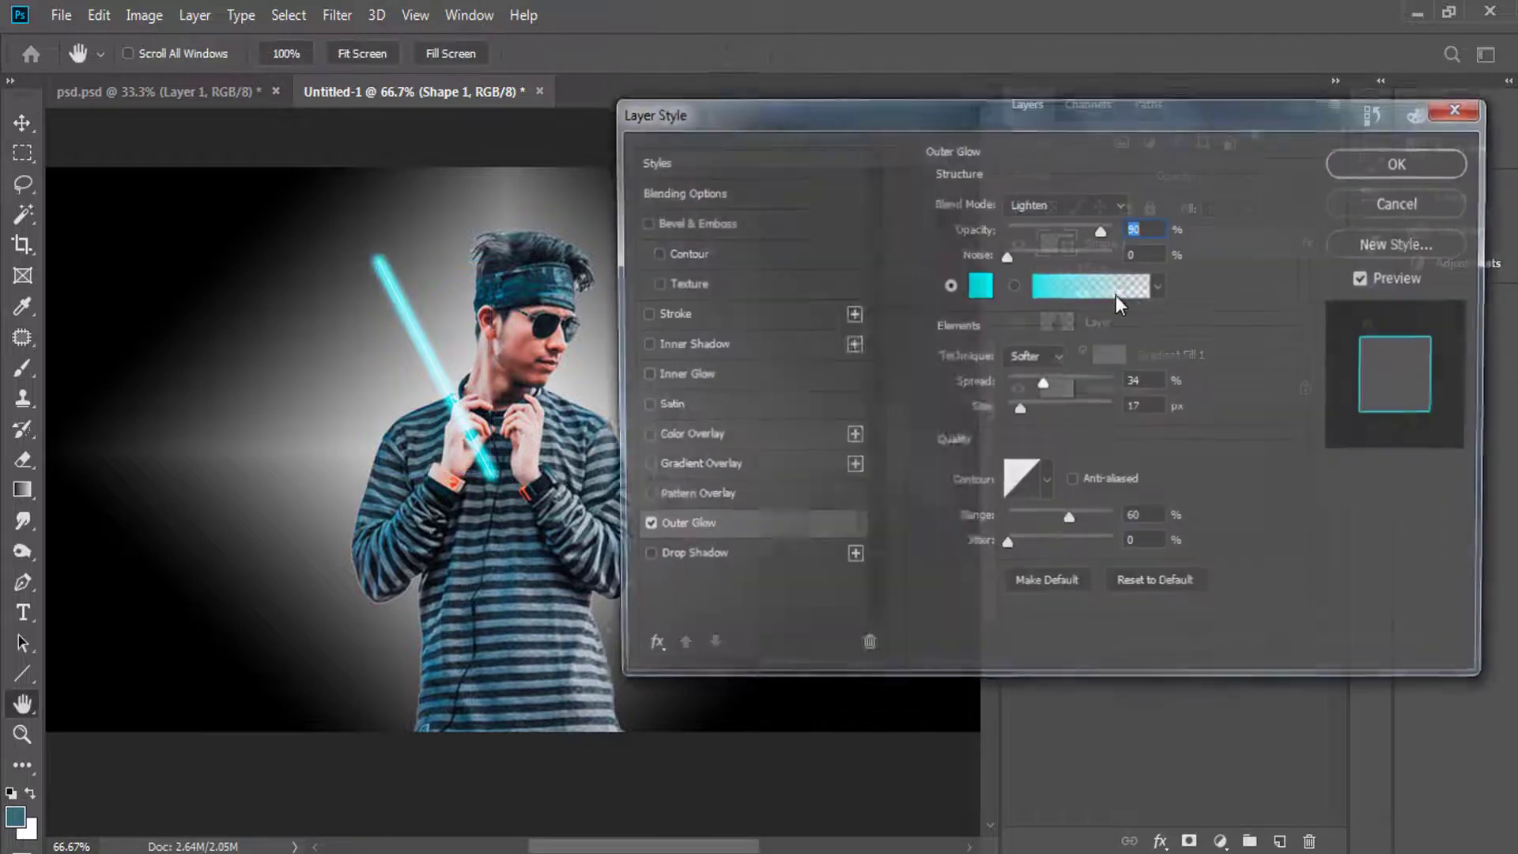
left_click(1400, 205)
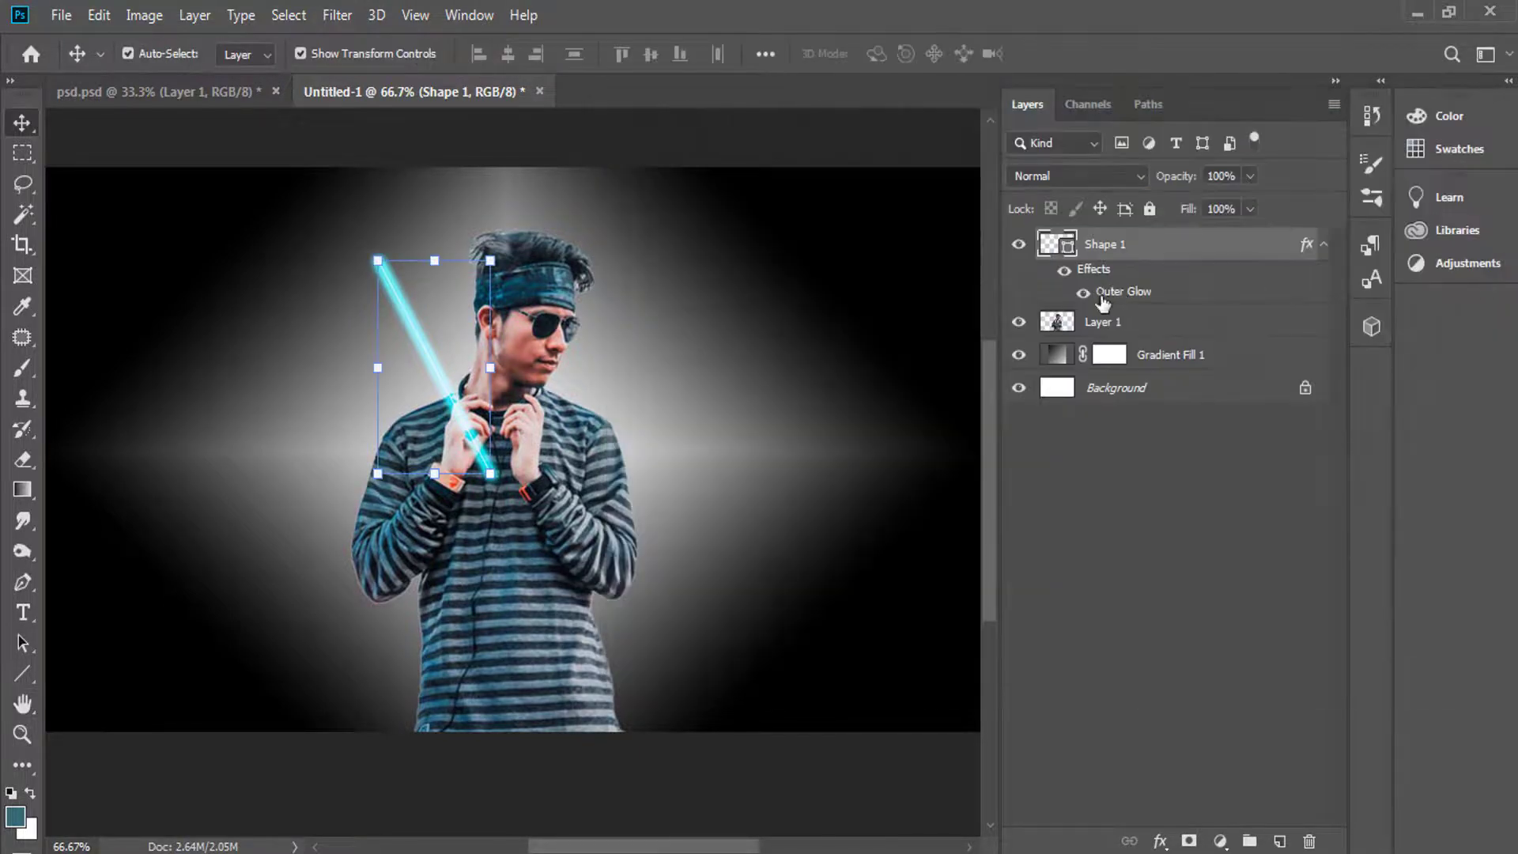
double_click(1163, 294)
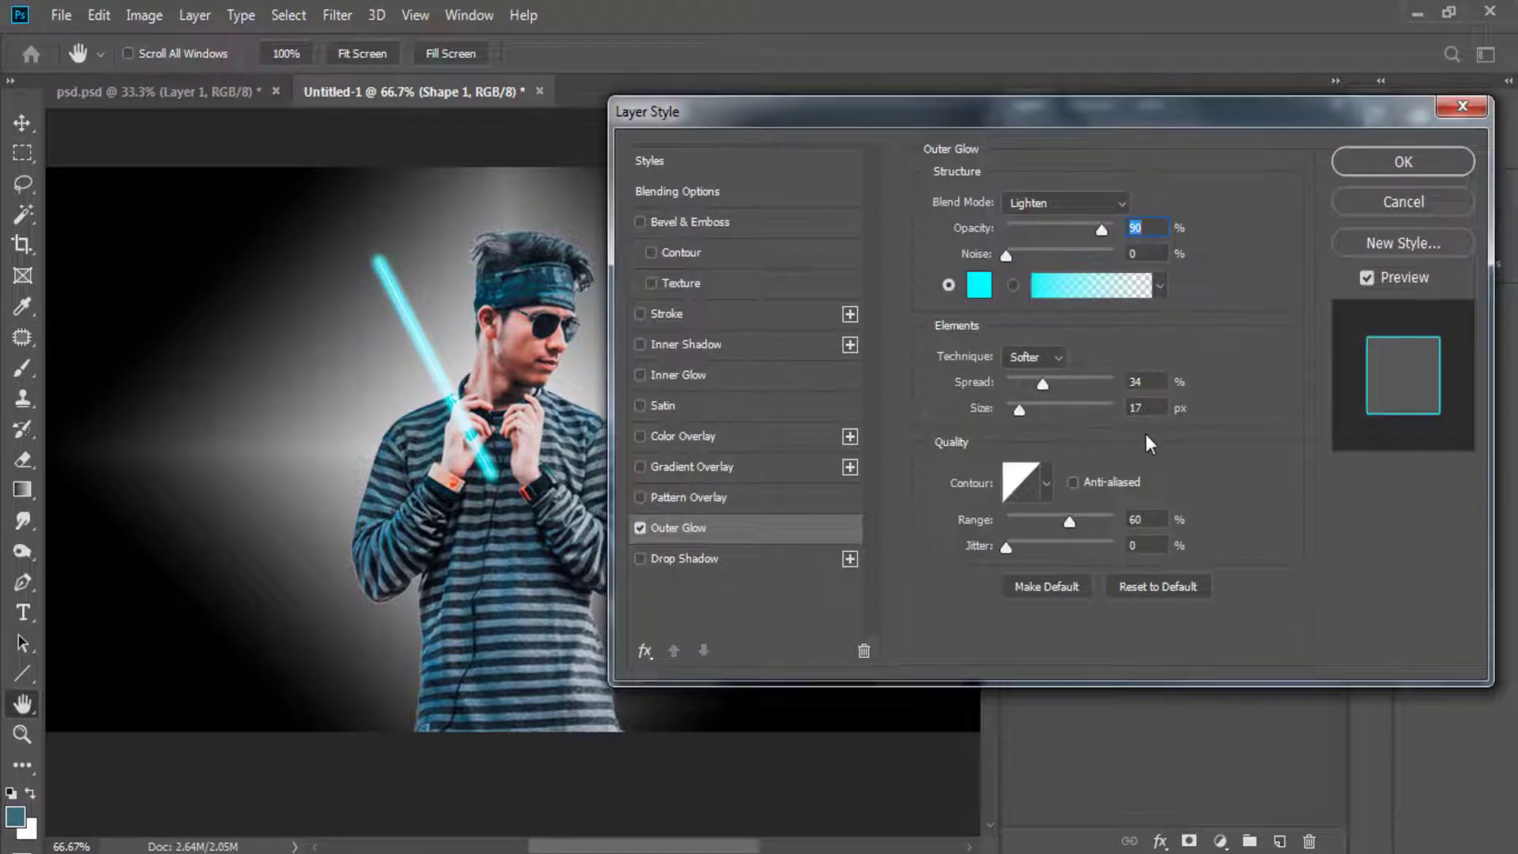
left_click_drag(972, 409, 976, 409)
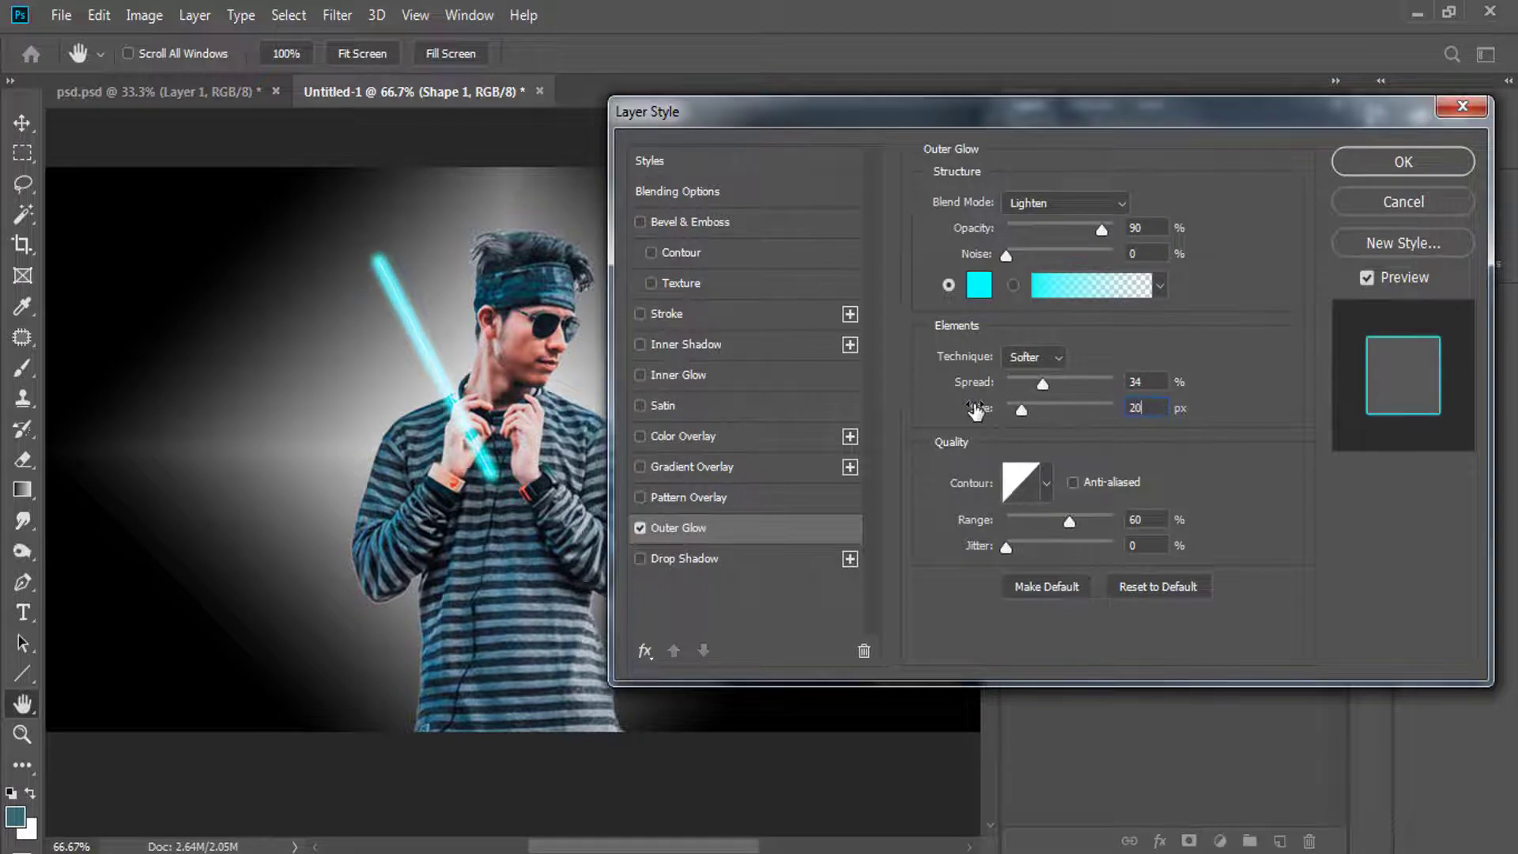
left_click(1377, 158)
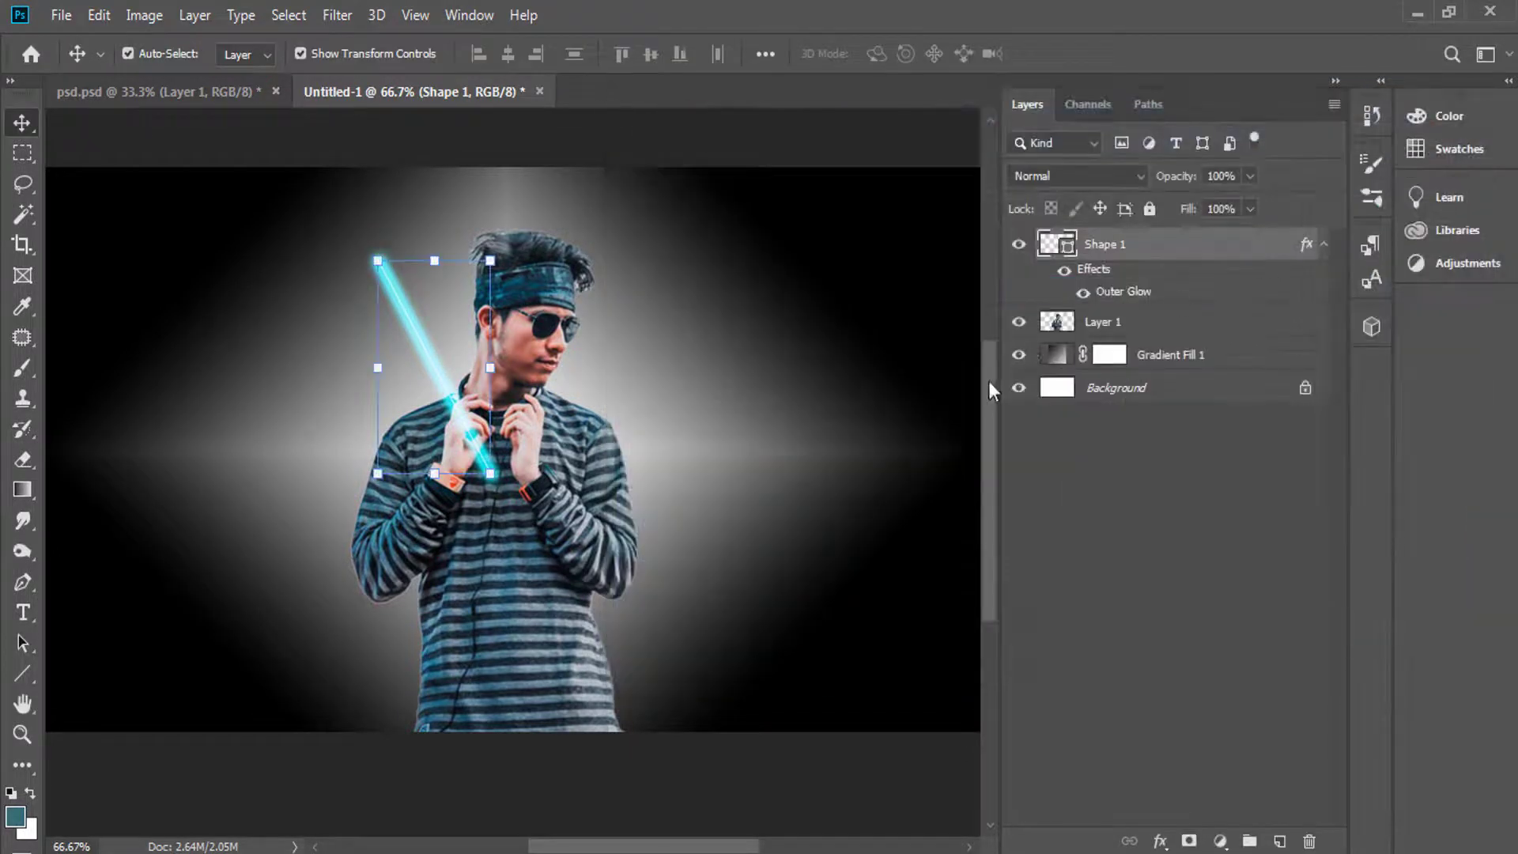
left_click(435, 372)
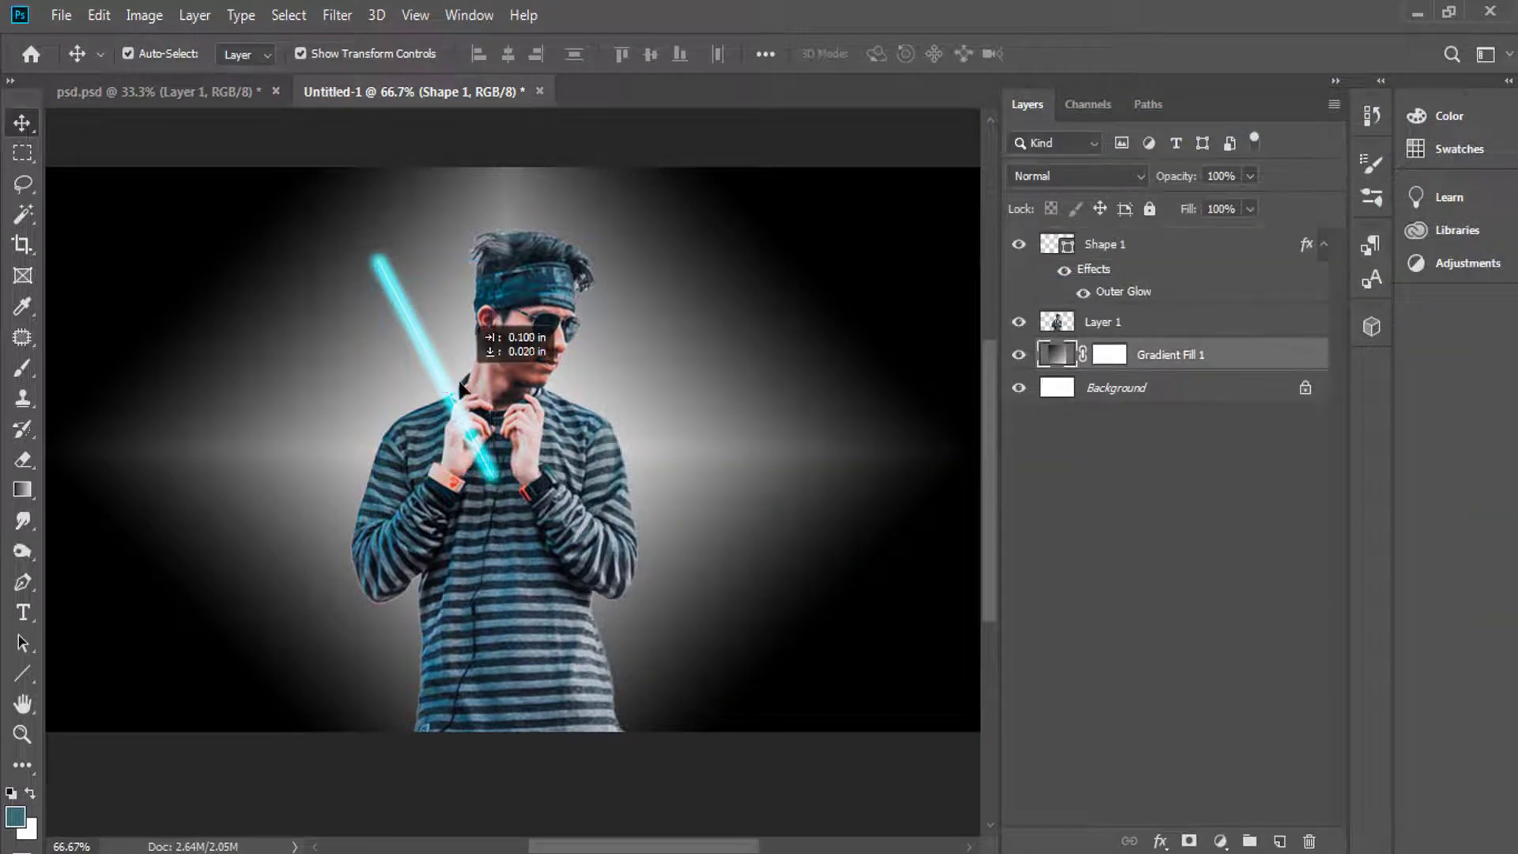
left_click(1107, 252)
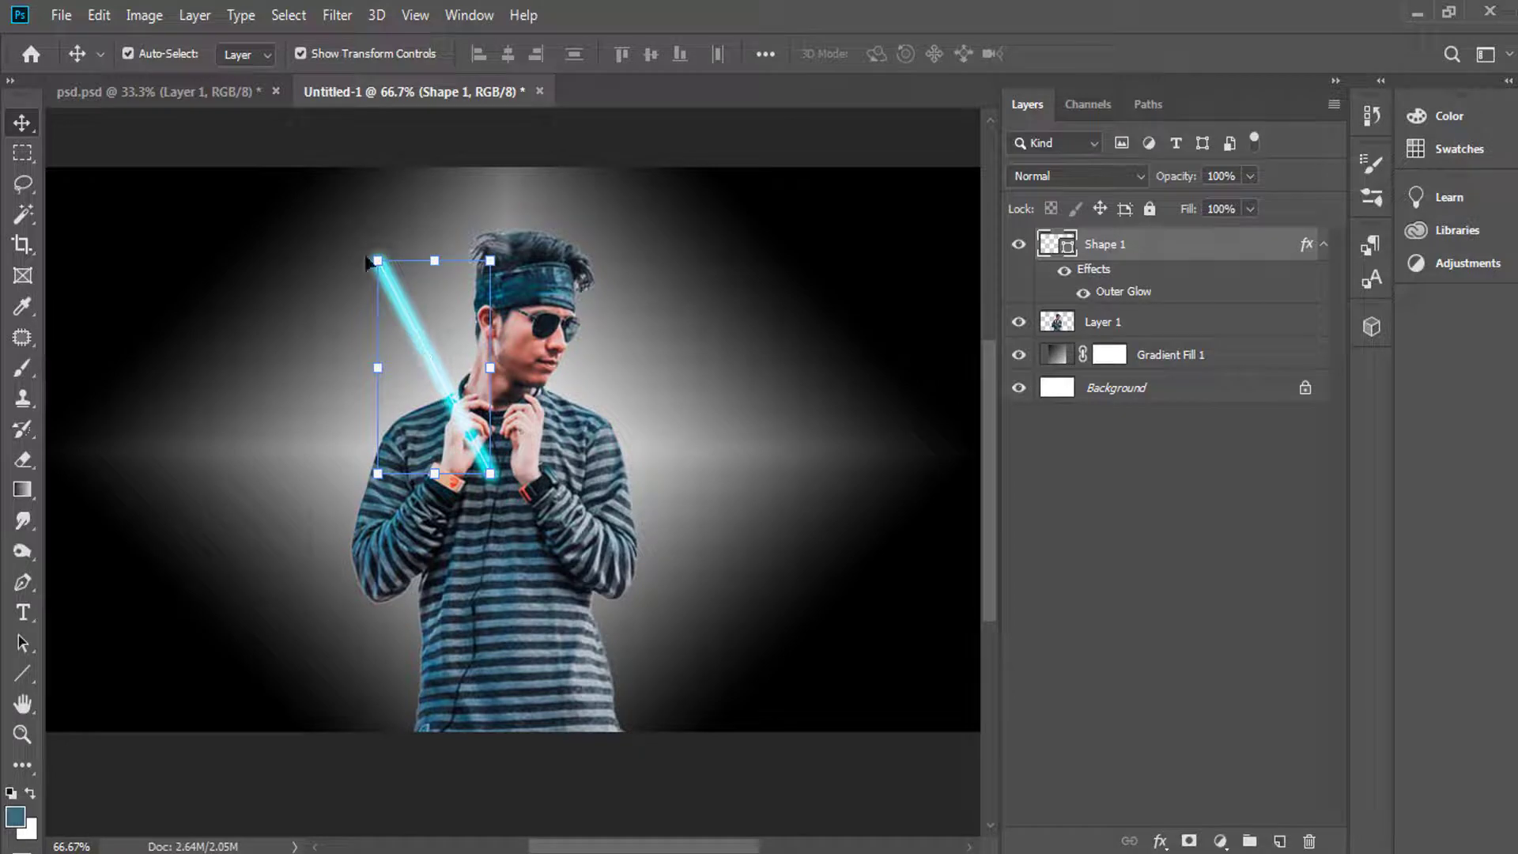
left_click(99, 15)
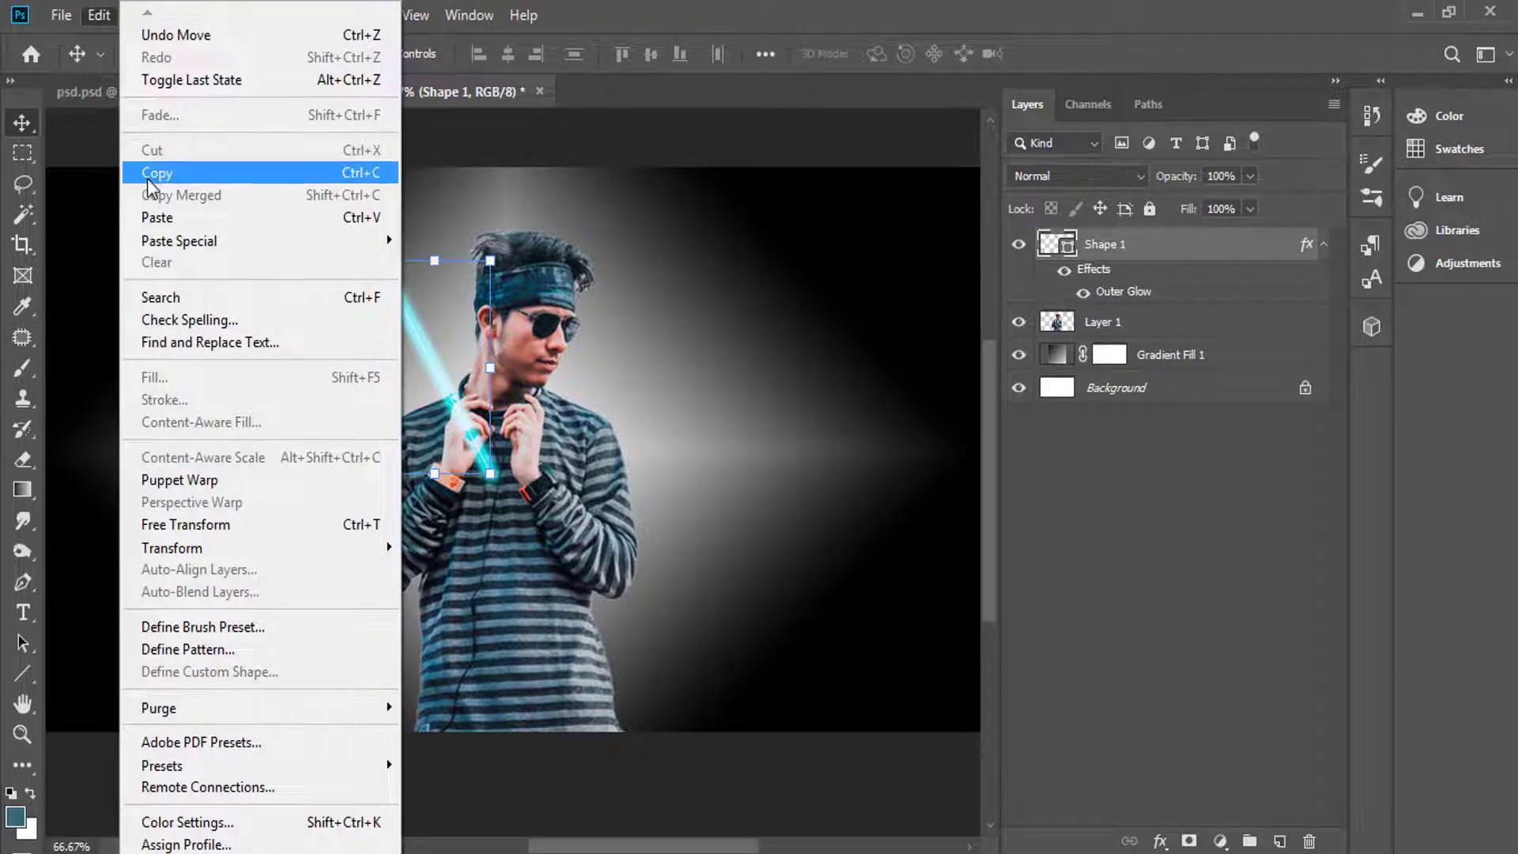
left_click(156, 172)
left_click(99, 15)
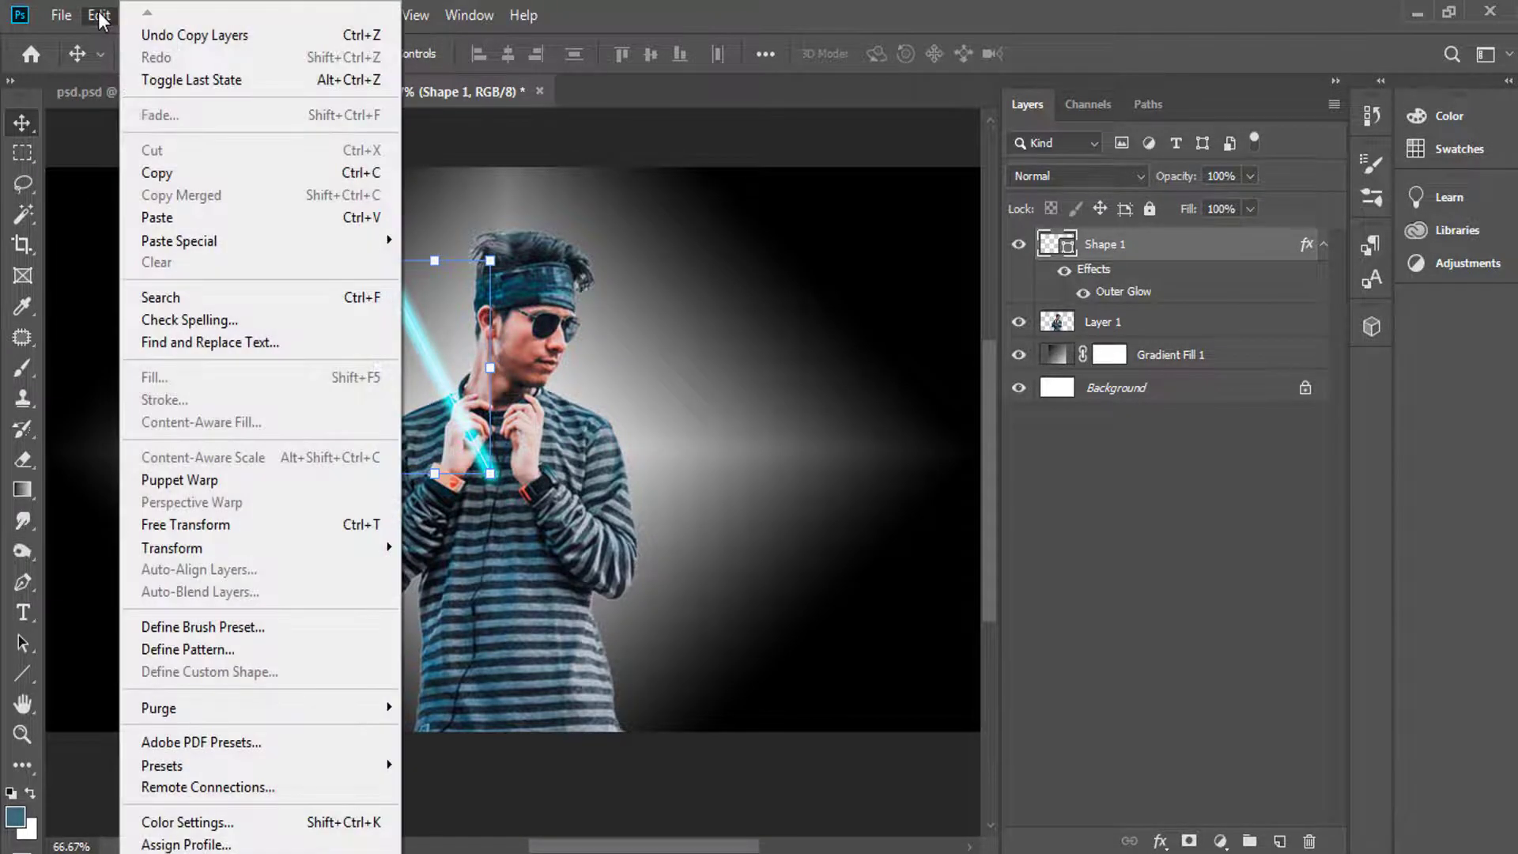
left_click(156, 217)
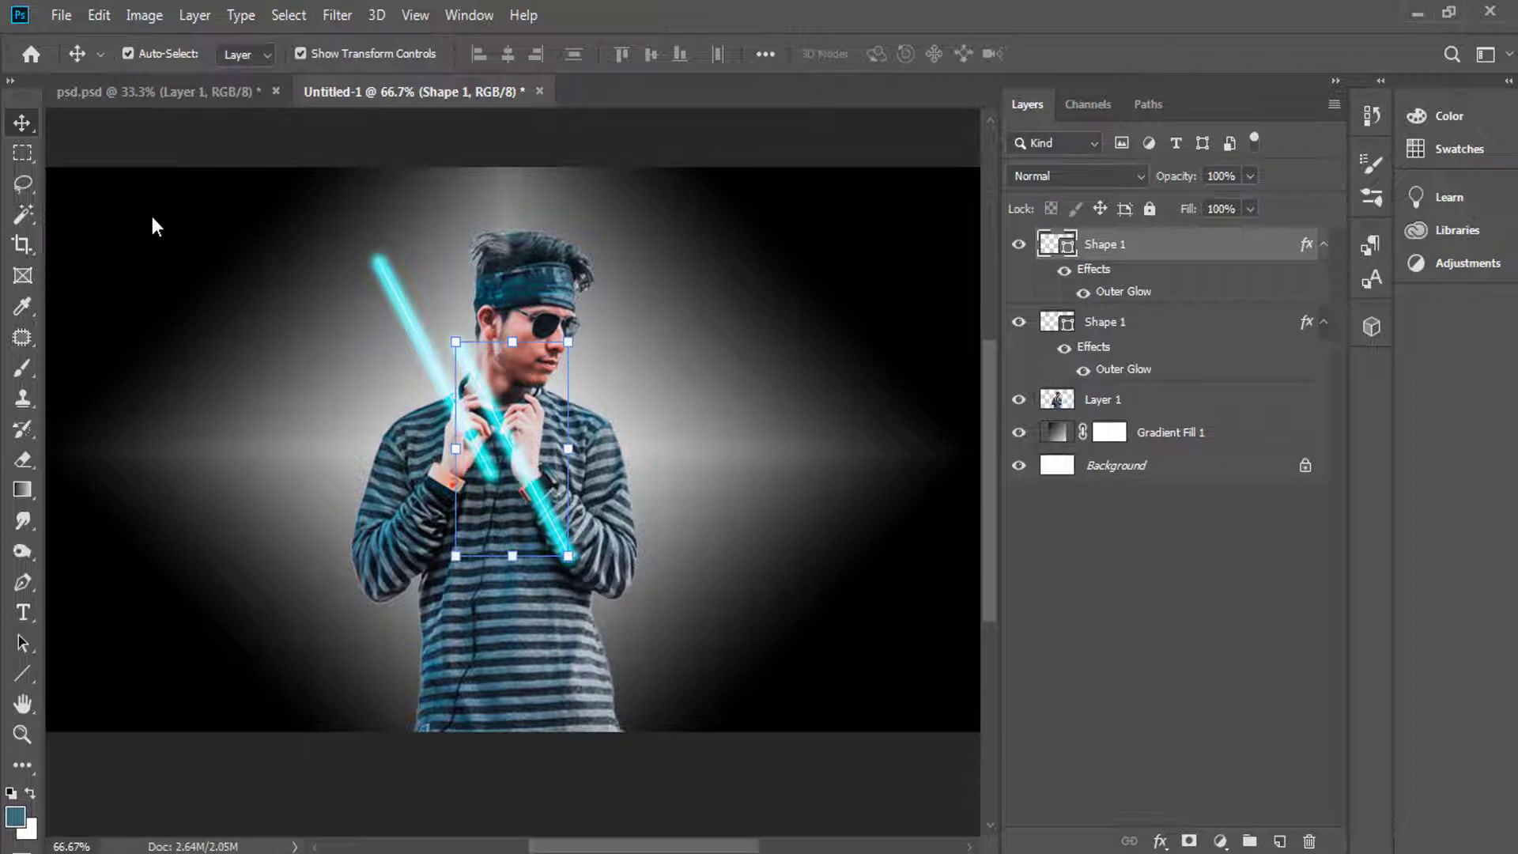
key("ctrl+z")
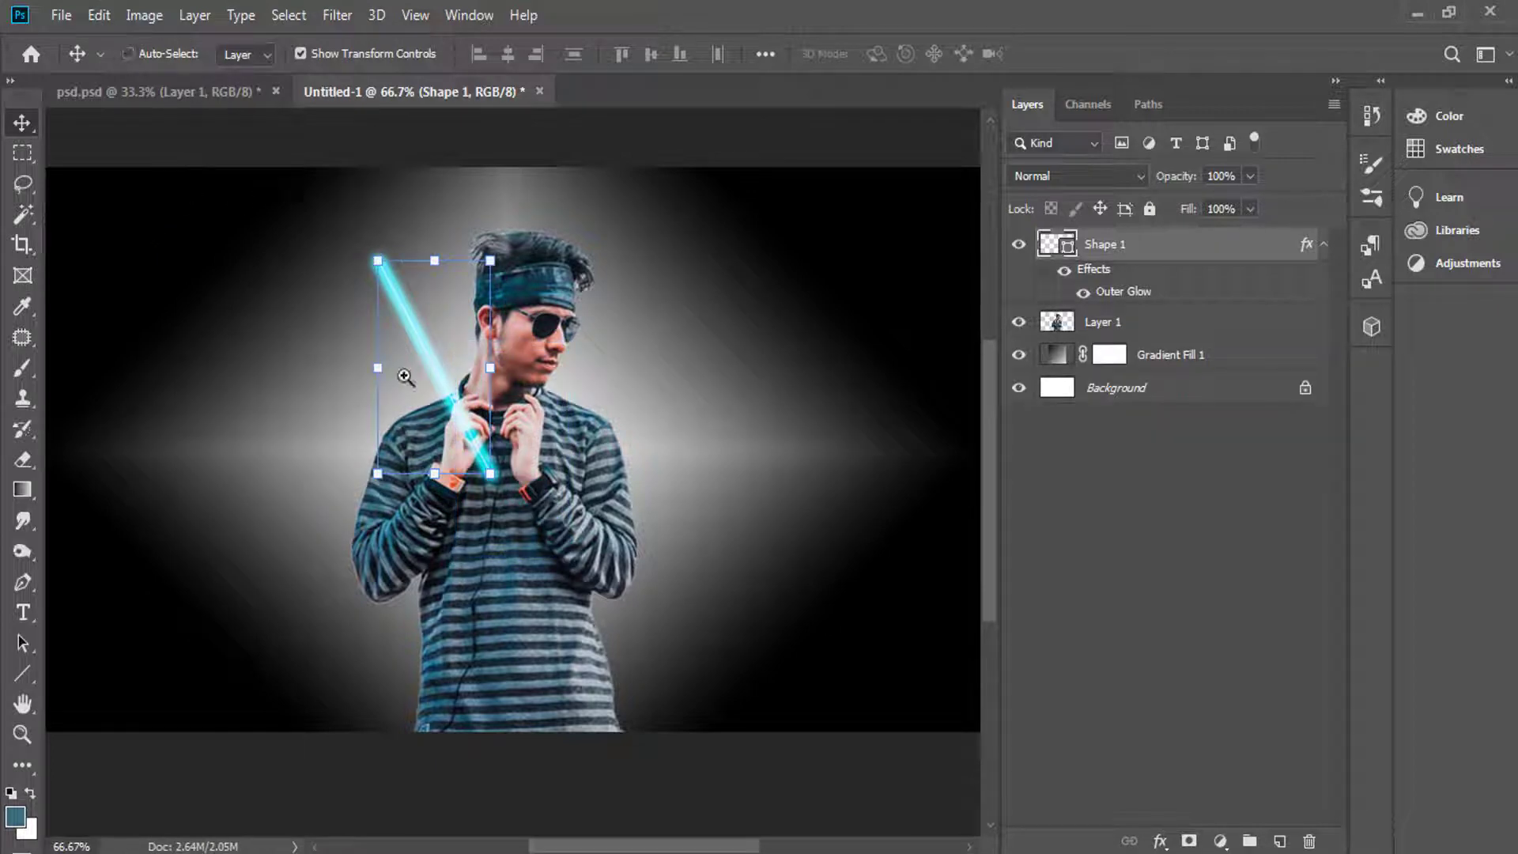
Duplicate the saber path slightly to the right of the original inside Shape 1.
scroll(400, 372, "up", 1)
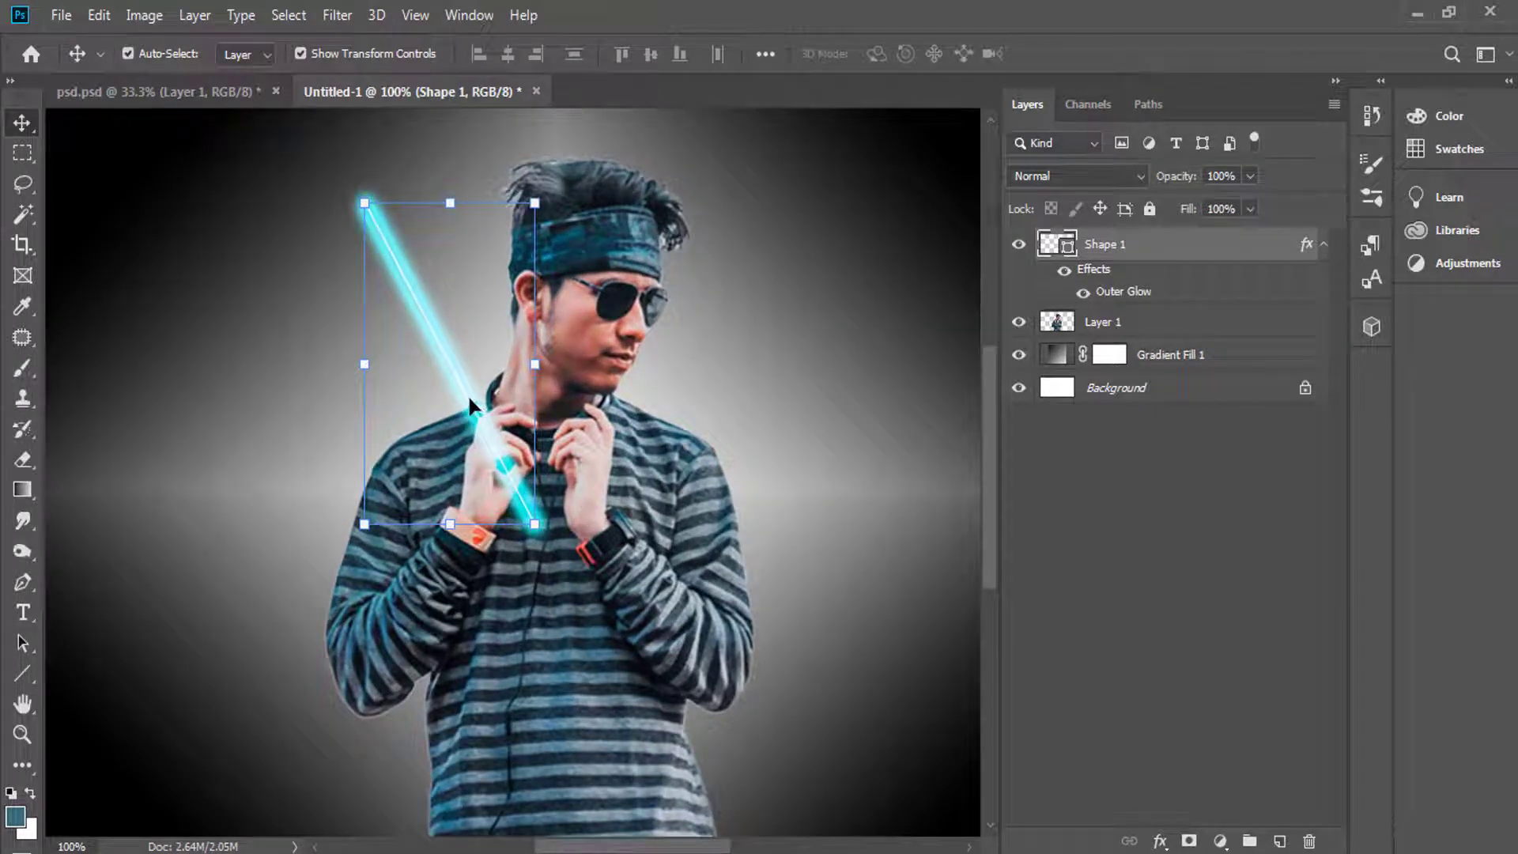
key("ctrl+z")
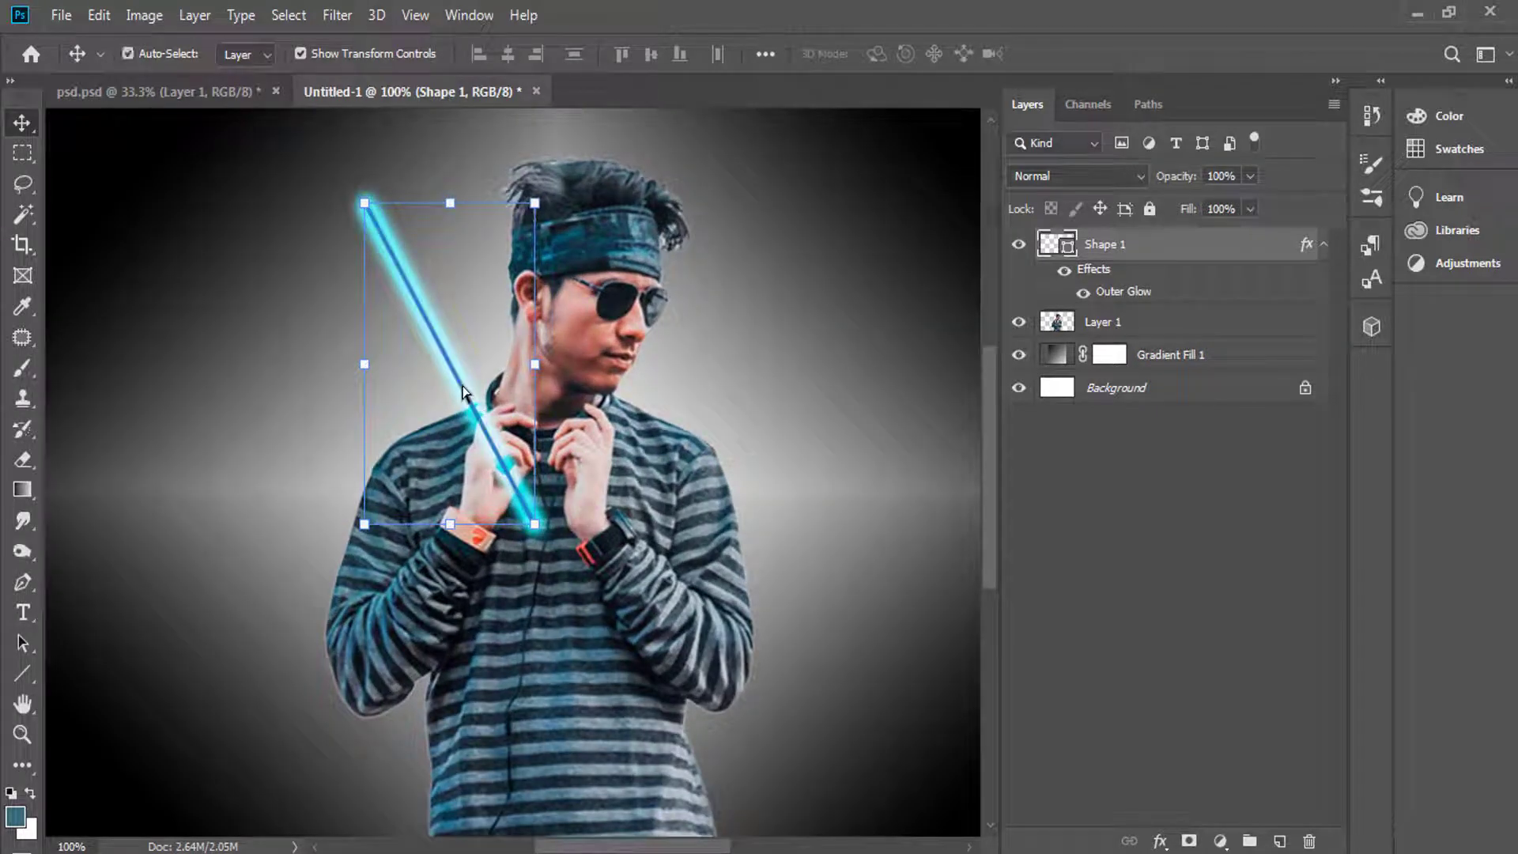
scroll(463, 389, "up", 1)
scroll(463, 389, "up", 2)
scroll(475, 399, "up", 1)
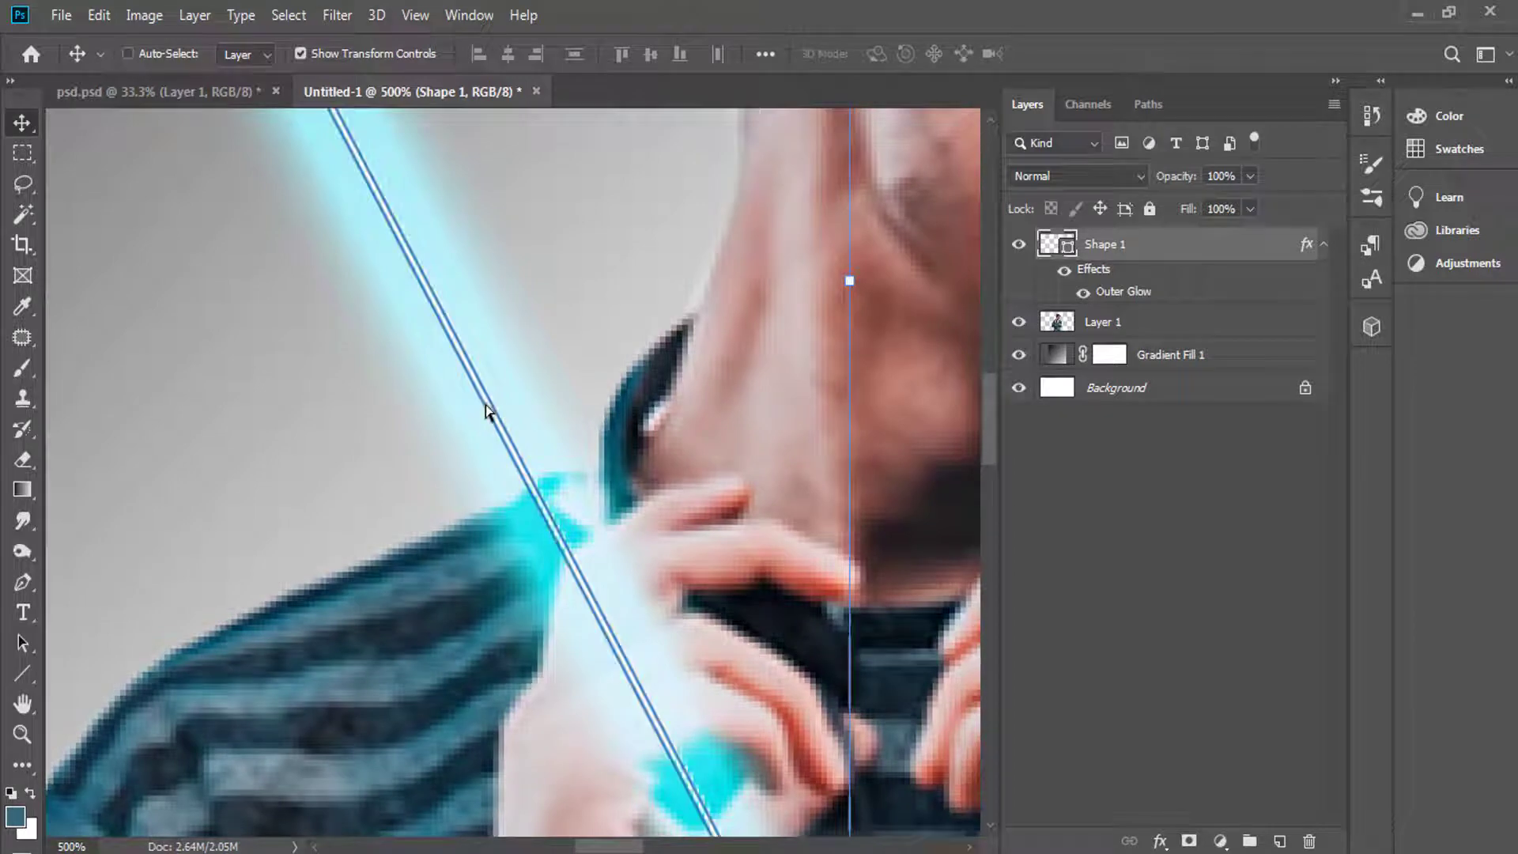
left_click_drag(510, 446, 558, 484)
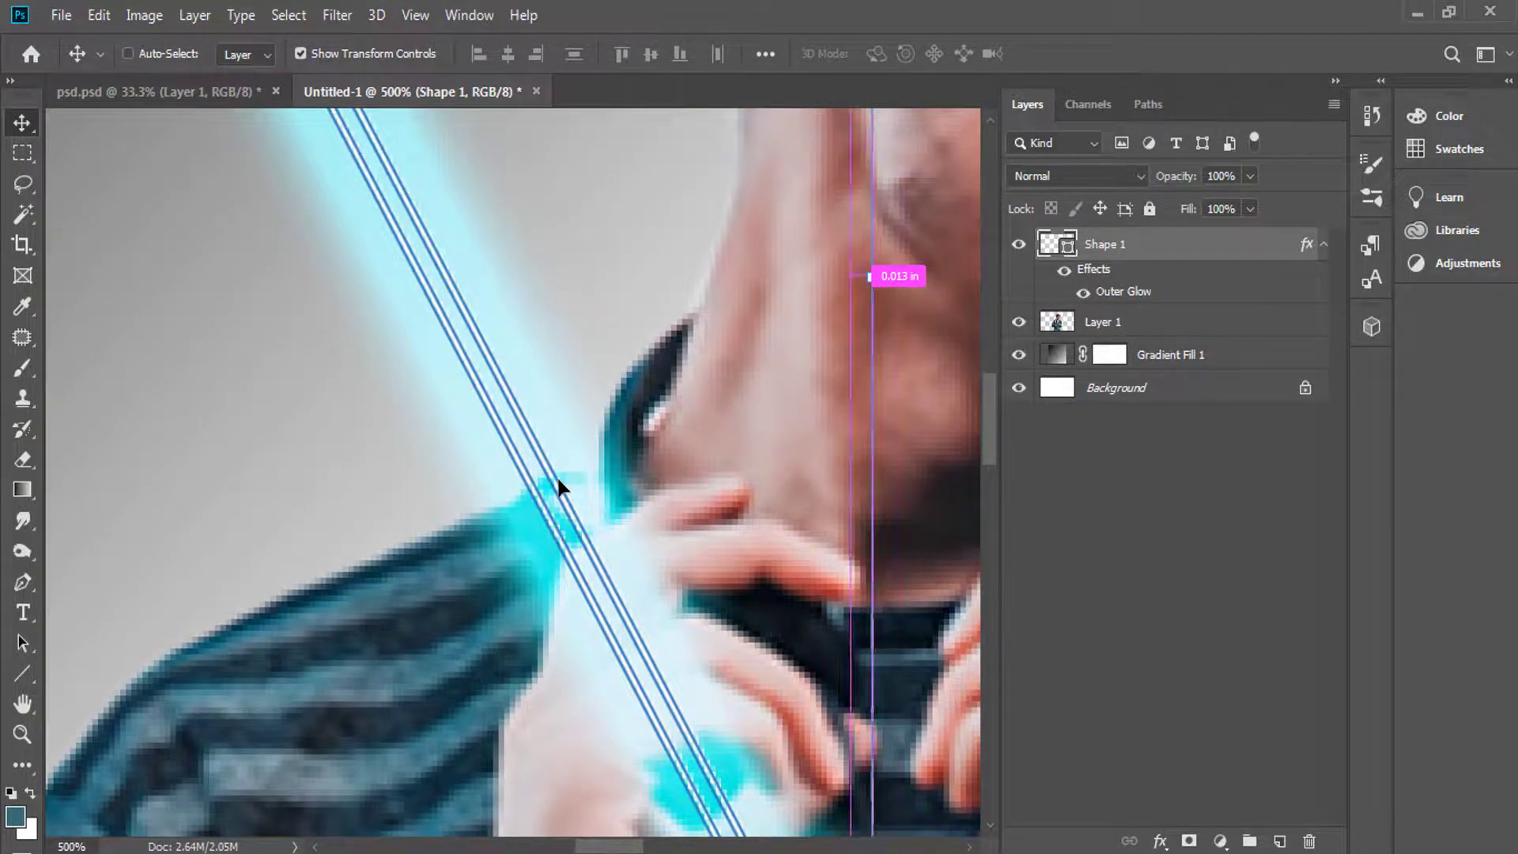
scroll(558, 484, "down", 2)
scroll(558, 484, "down", 2)
scroll(558, 484, "down", 1)
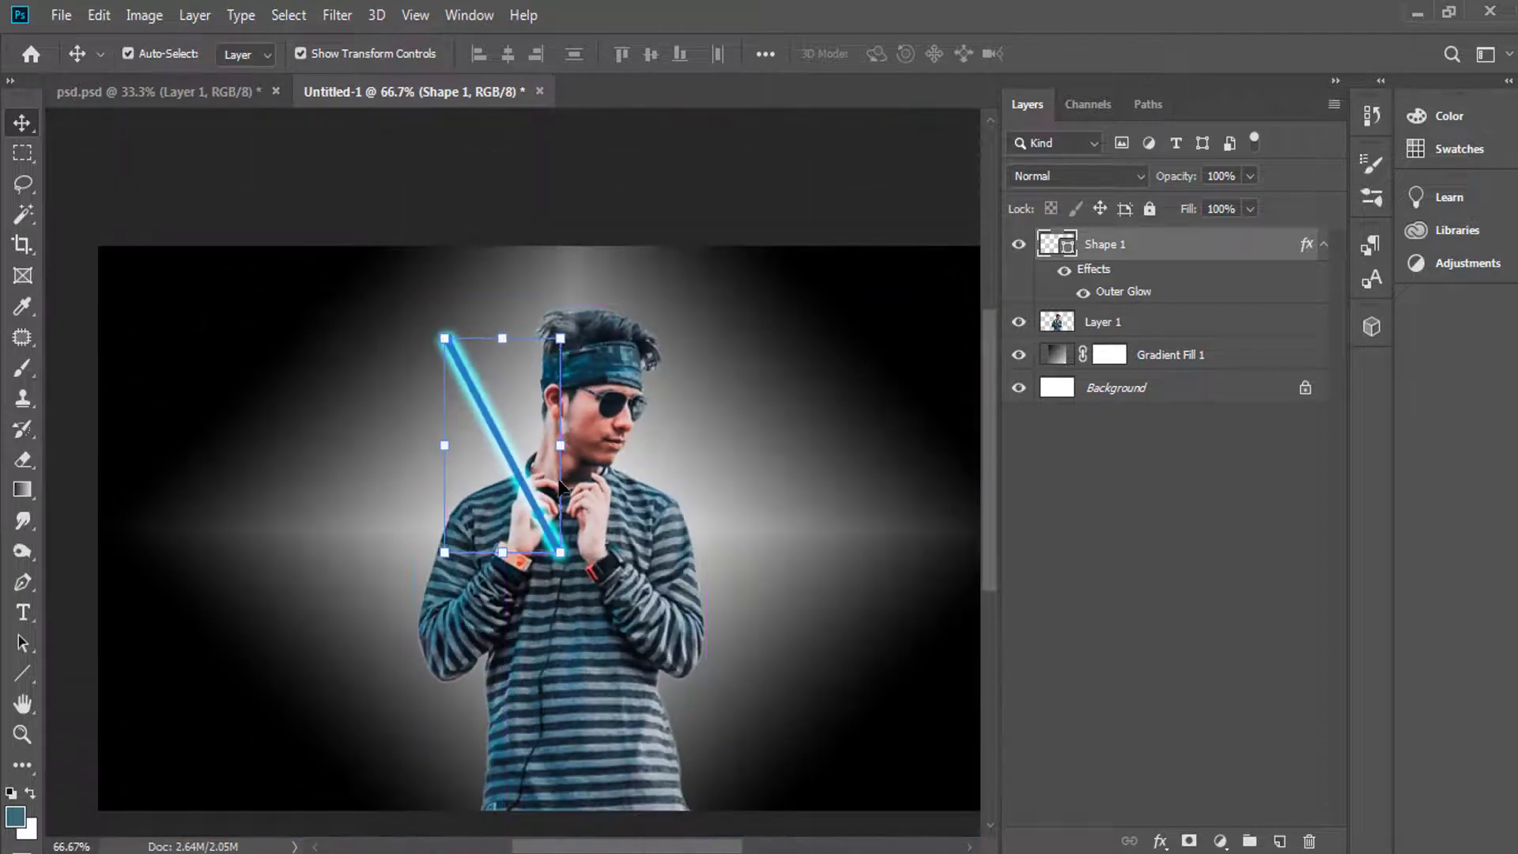
scroll(559, 483, "up", 1)
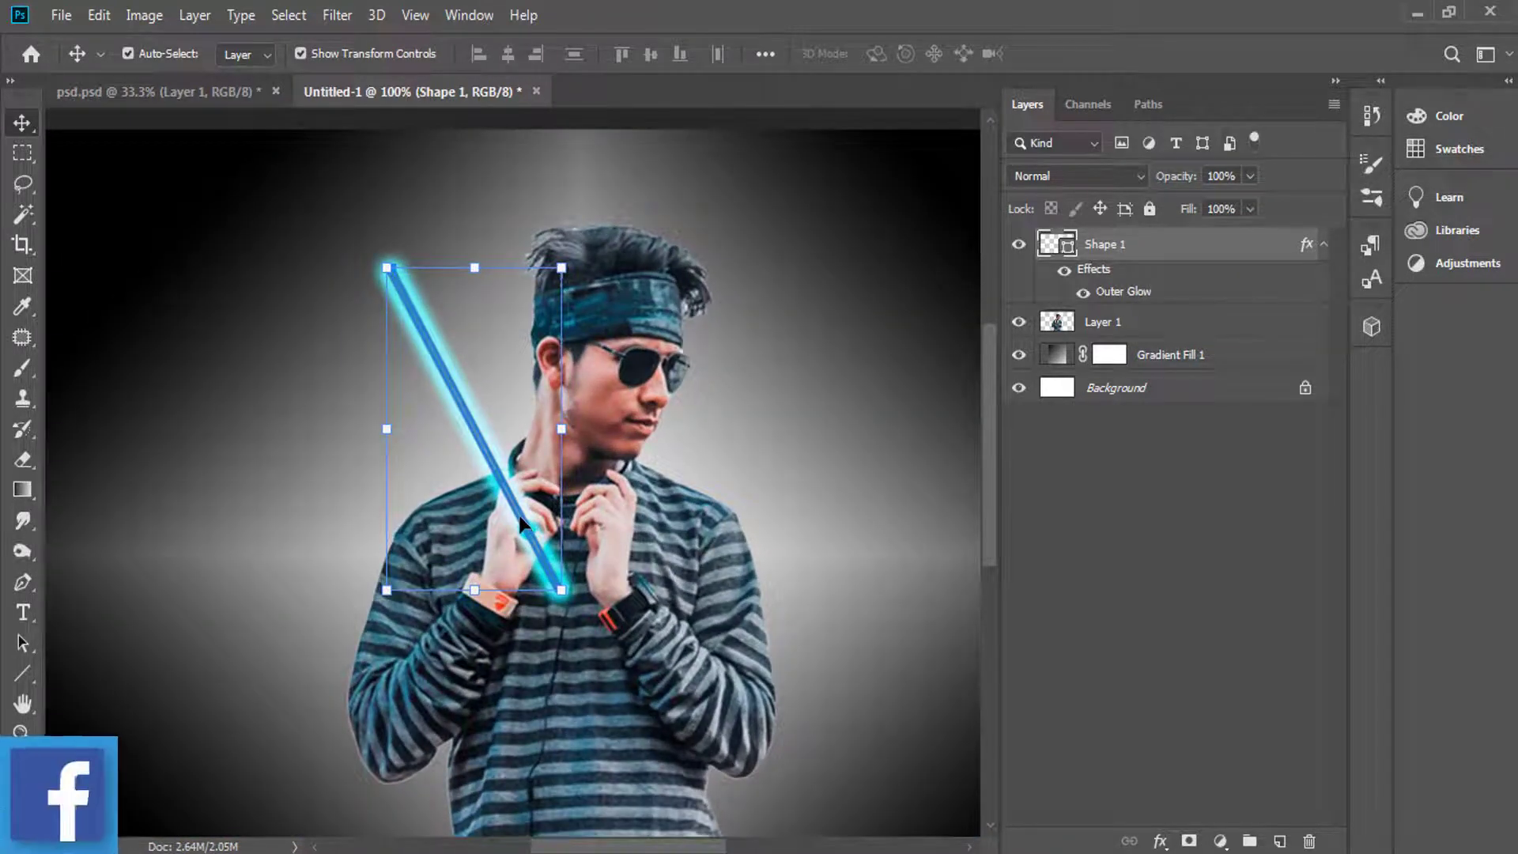
Flip the saber horizontally, nudge it right, and rotate it so the pair forms a V.
right_click(519, 515)
key("Escape")
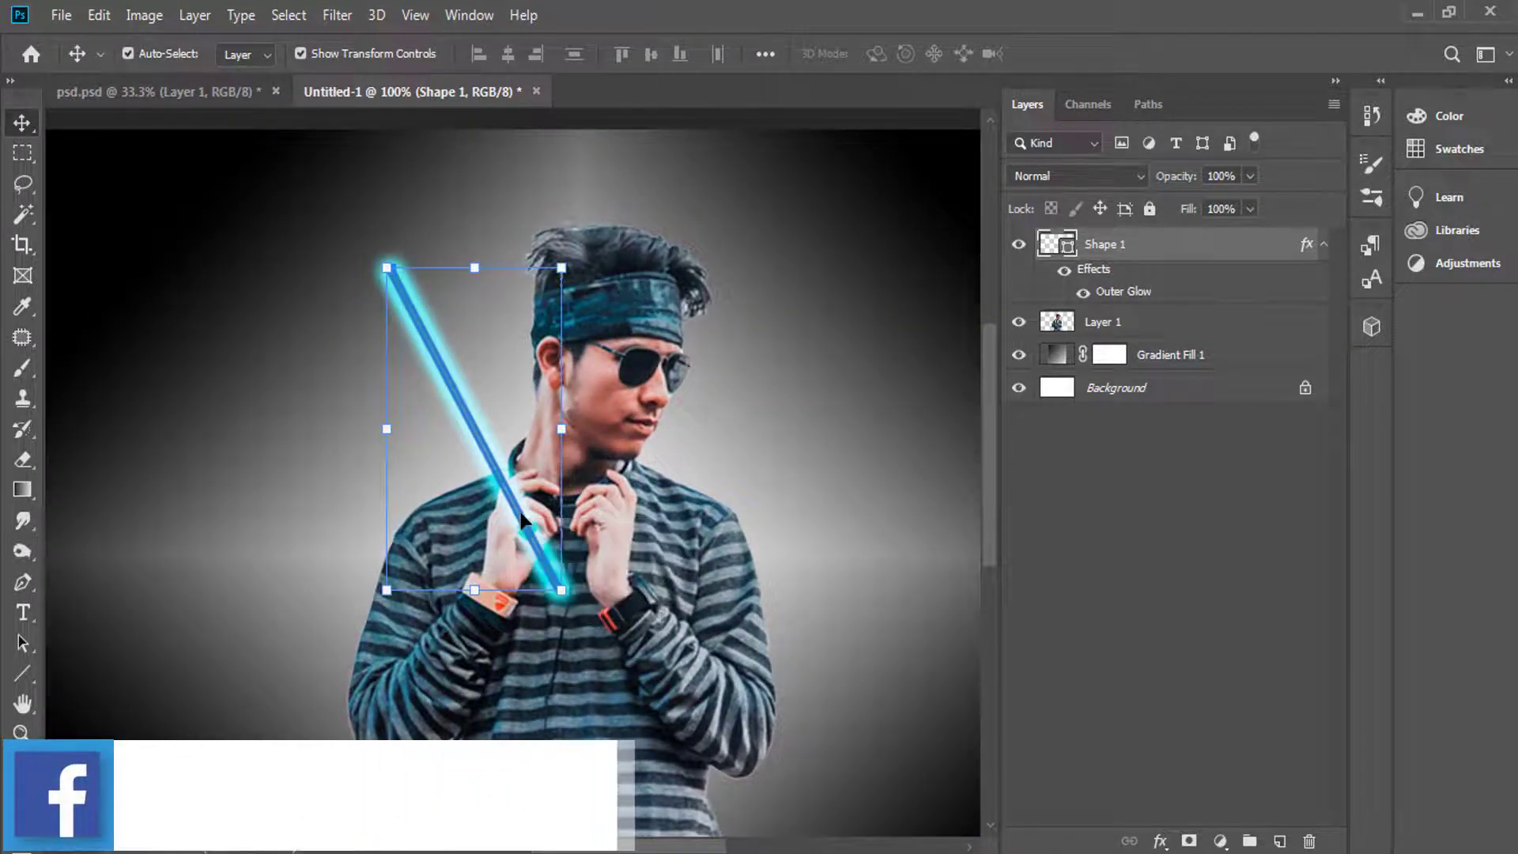
key("ctrl+t")
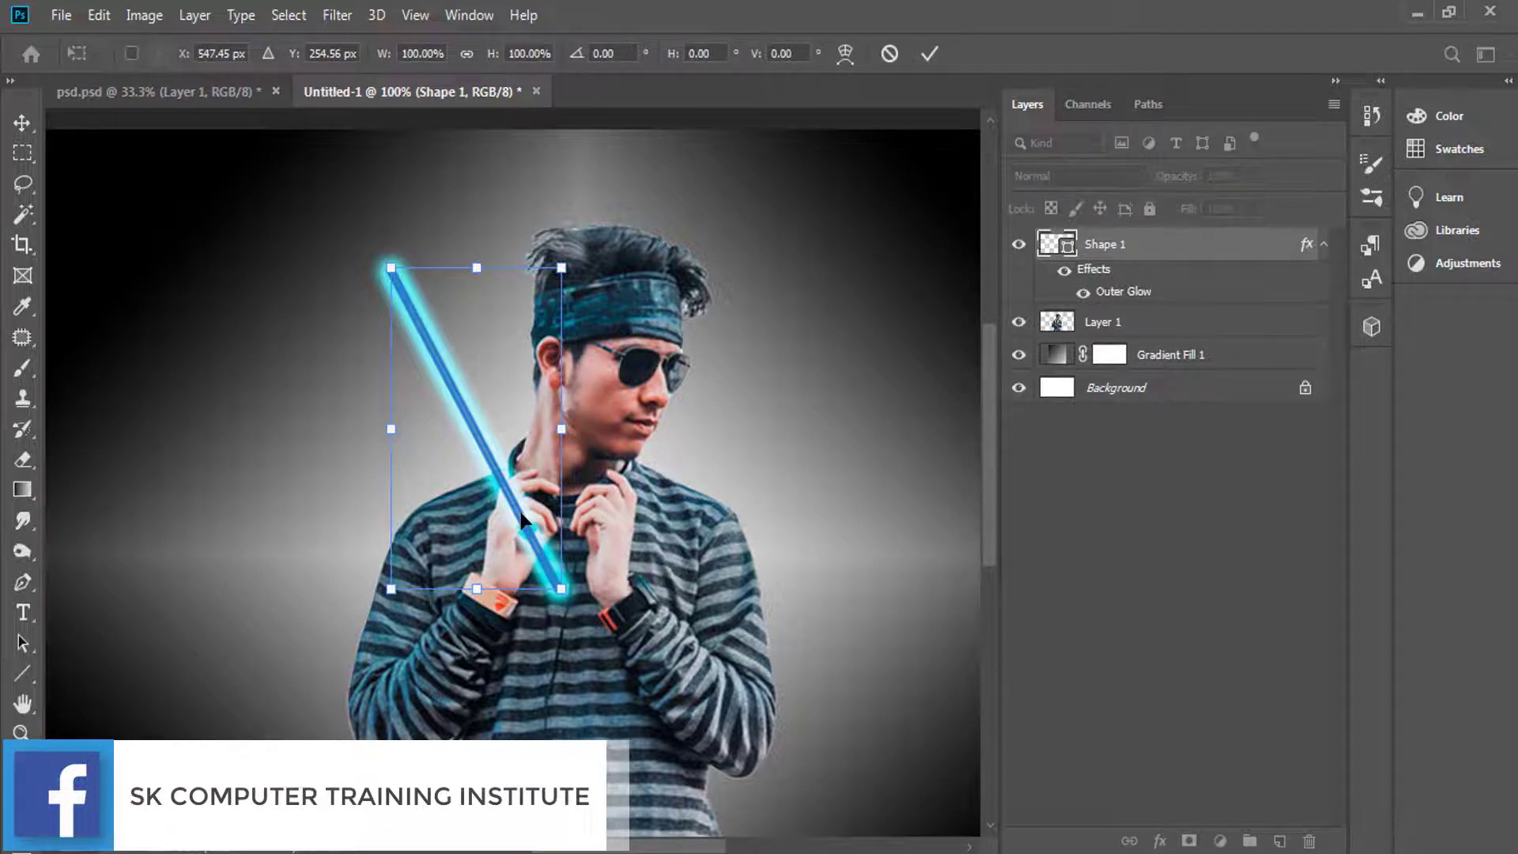
right_click(521, 518)
left_click(680, 806)
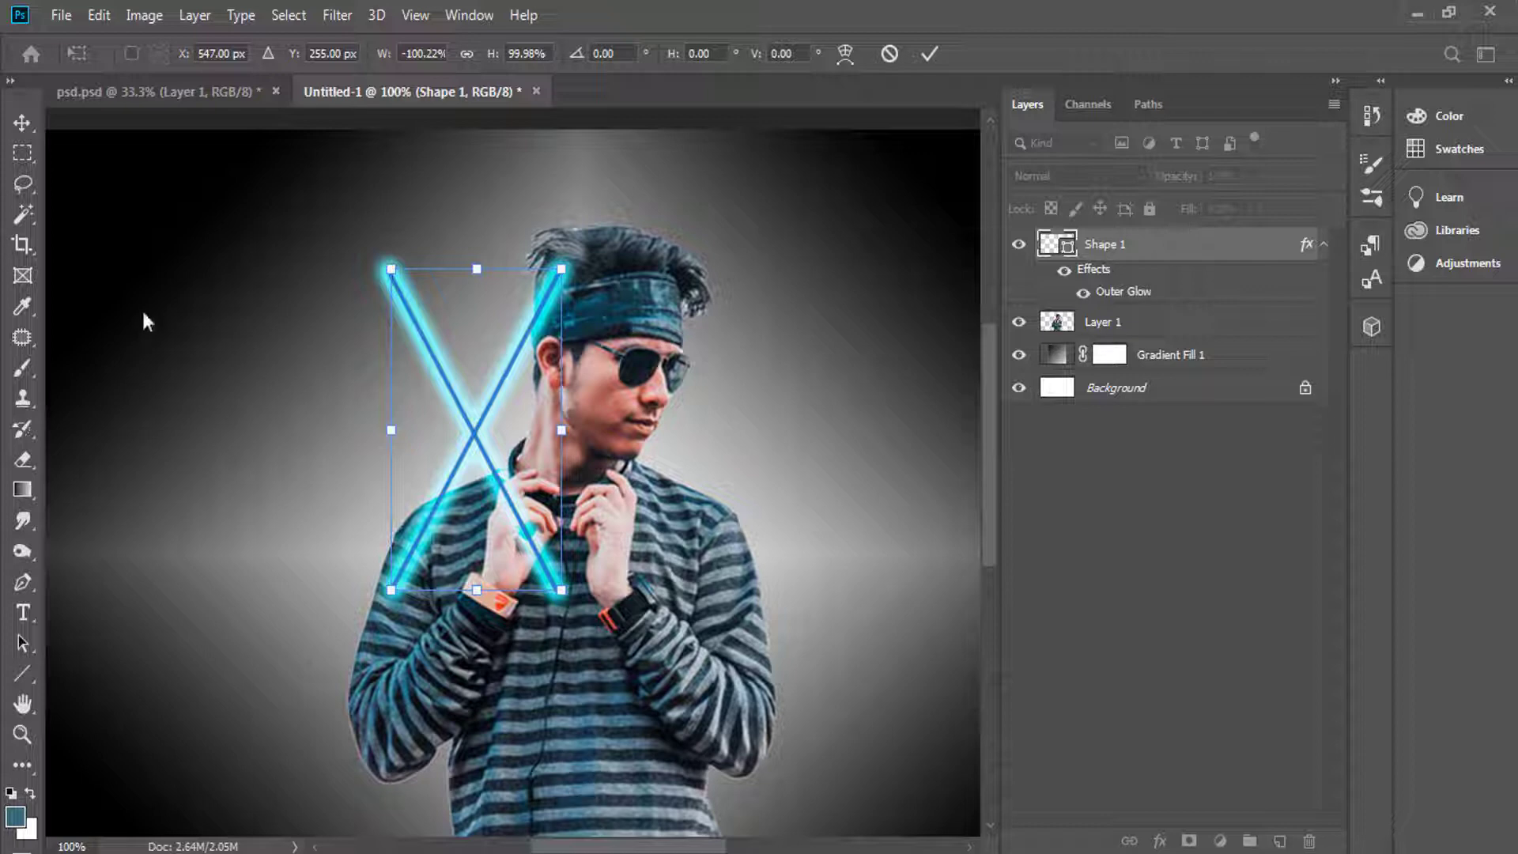
key("Right")
key("Right")
key("Right")
key("Right")
key("Right")
key("Right")
key("Right")
key("Right")
key("Right")
key("Right")
key("Right")
key("Right")
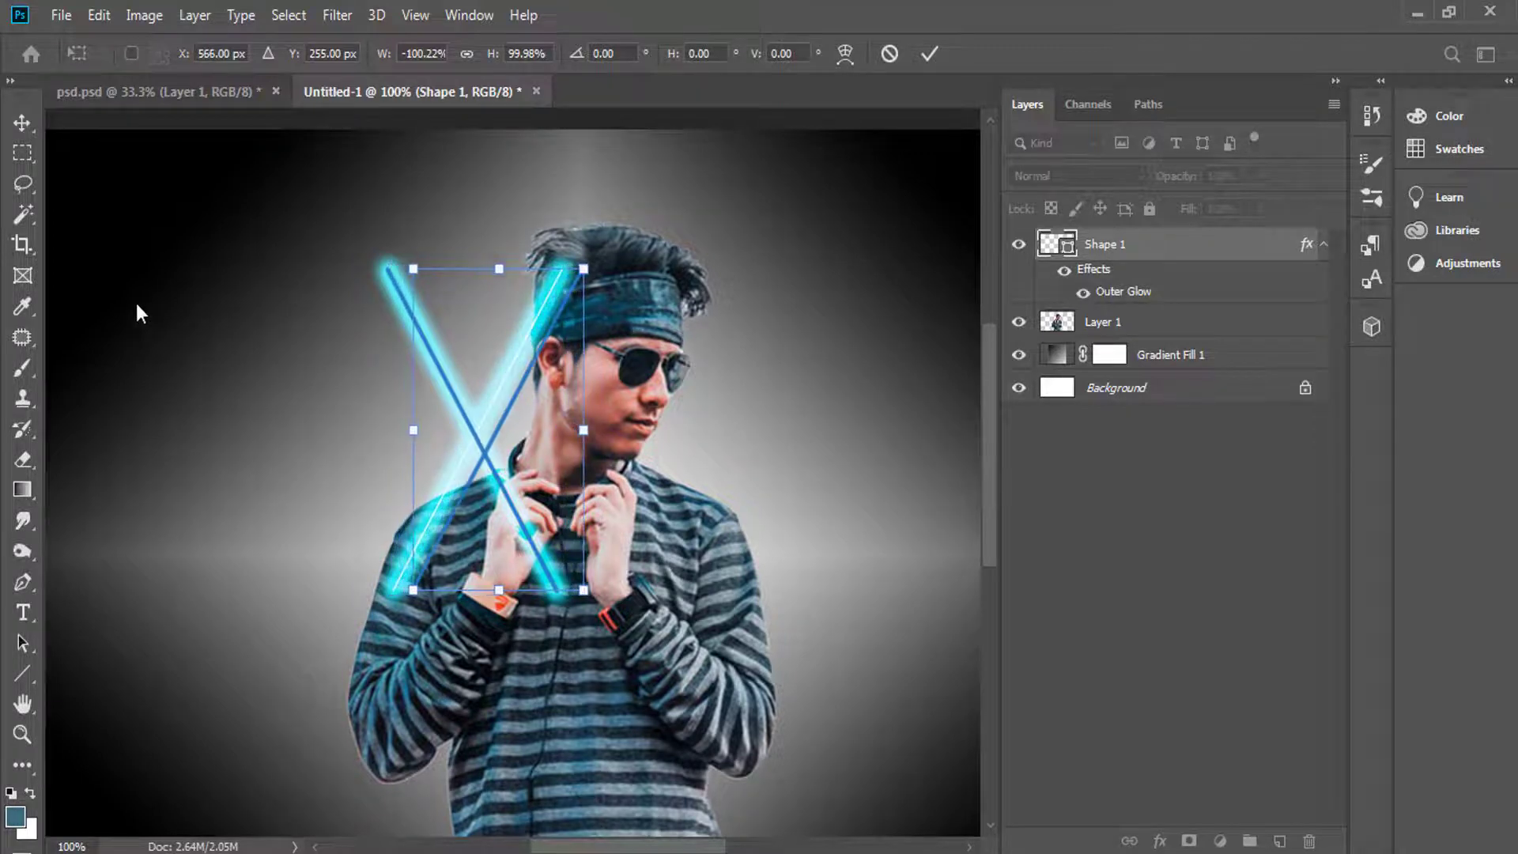
key("Right")
key("Right")
key("Right")
key("Right")
key("Right")
key("Right")
left_click_drag(609, 411, 724, 640)
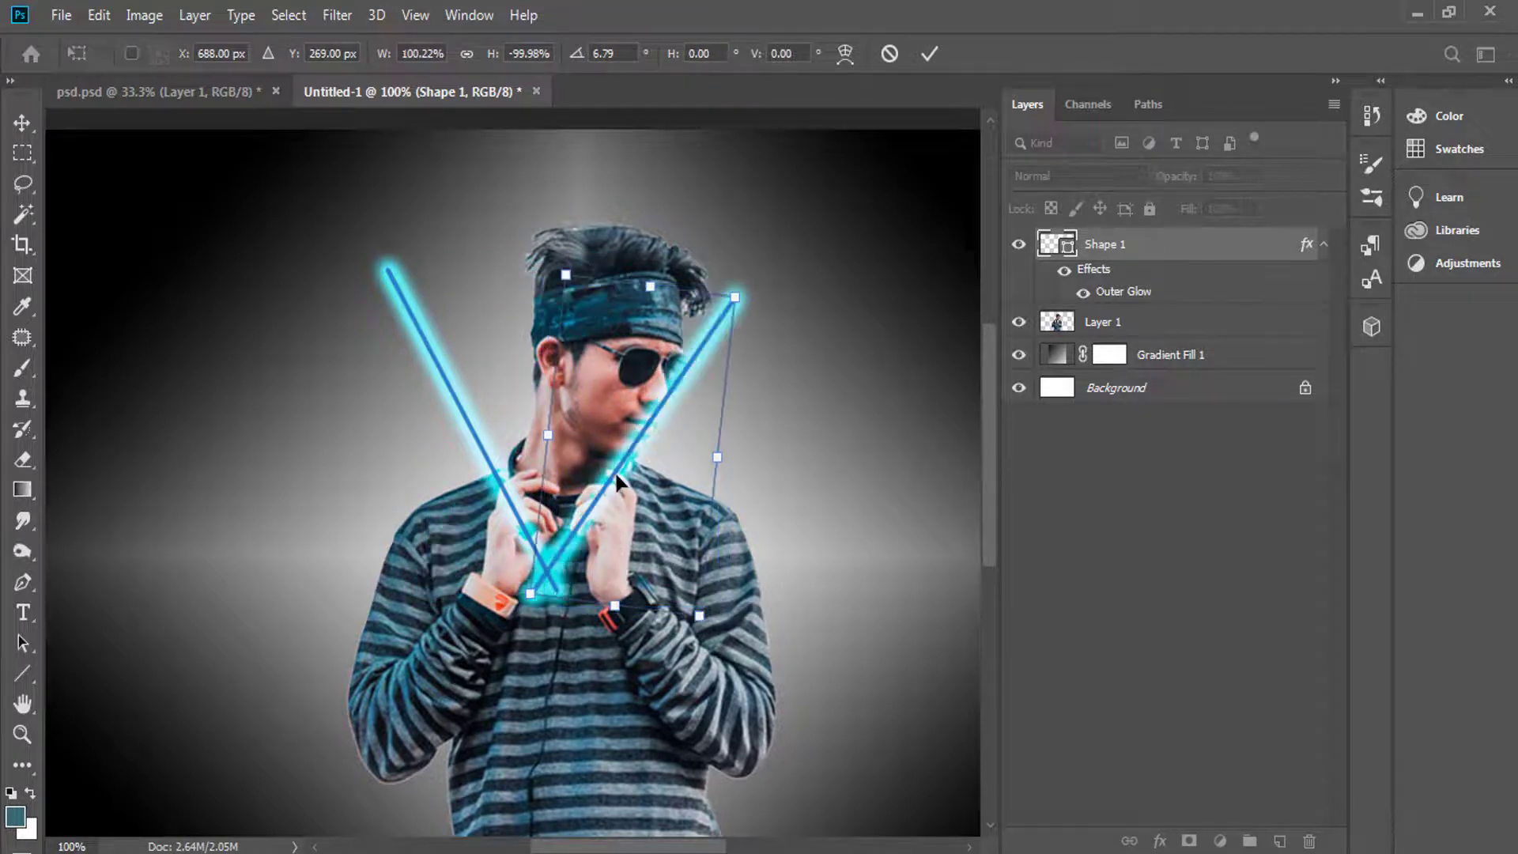
Duplicate the saber onto its own layer, tilt it, nudge it up, and lengthen it.
key("ctrl+alt+t")
left_click_drag(751, 672, 725, 700)
key("Up")
key("Up")
key("Up")
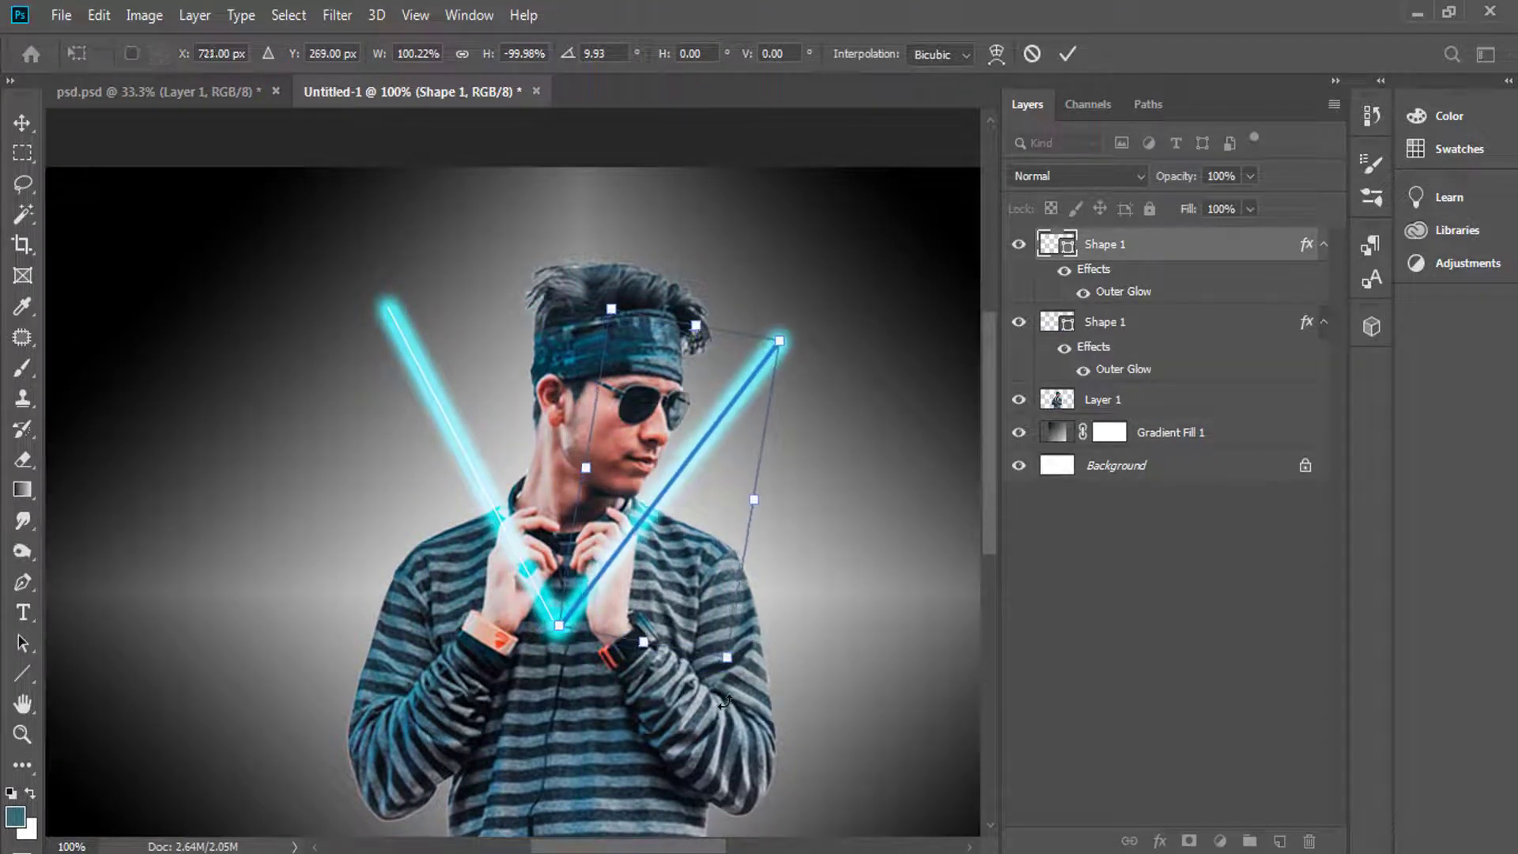
key("Right")
key("Up")
key("Up")
key("Up")
key("Up")
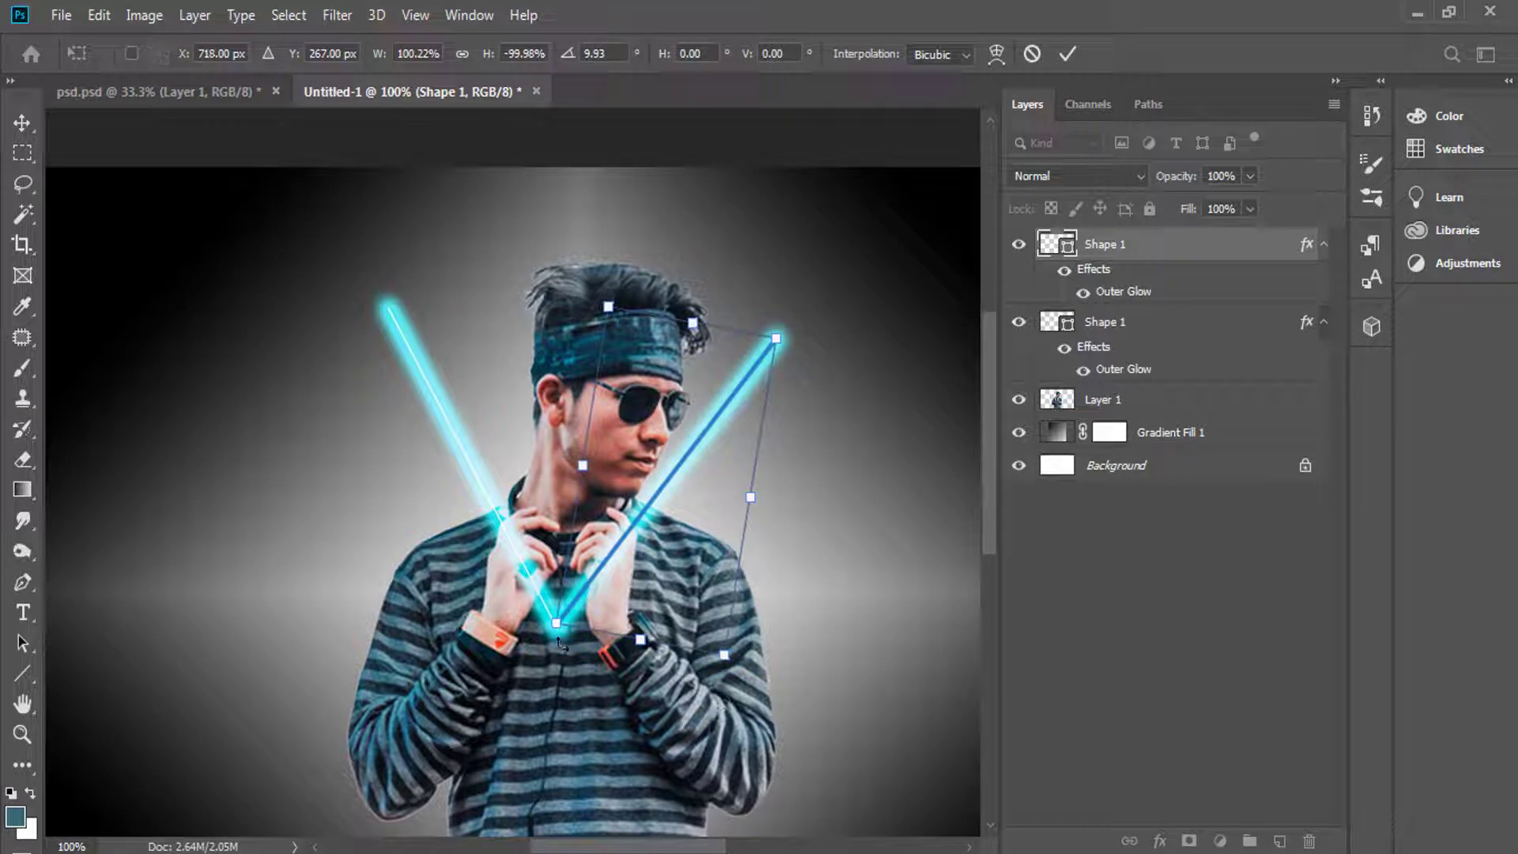
left_click_drag(557, 627, 521, 670)
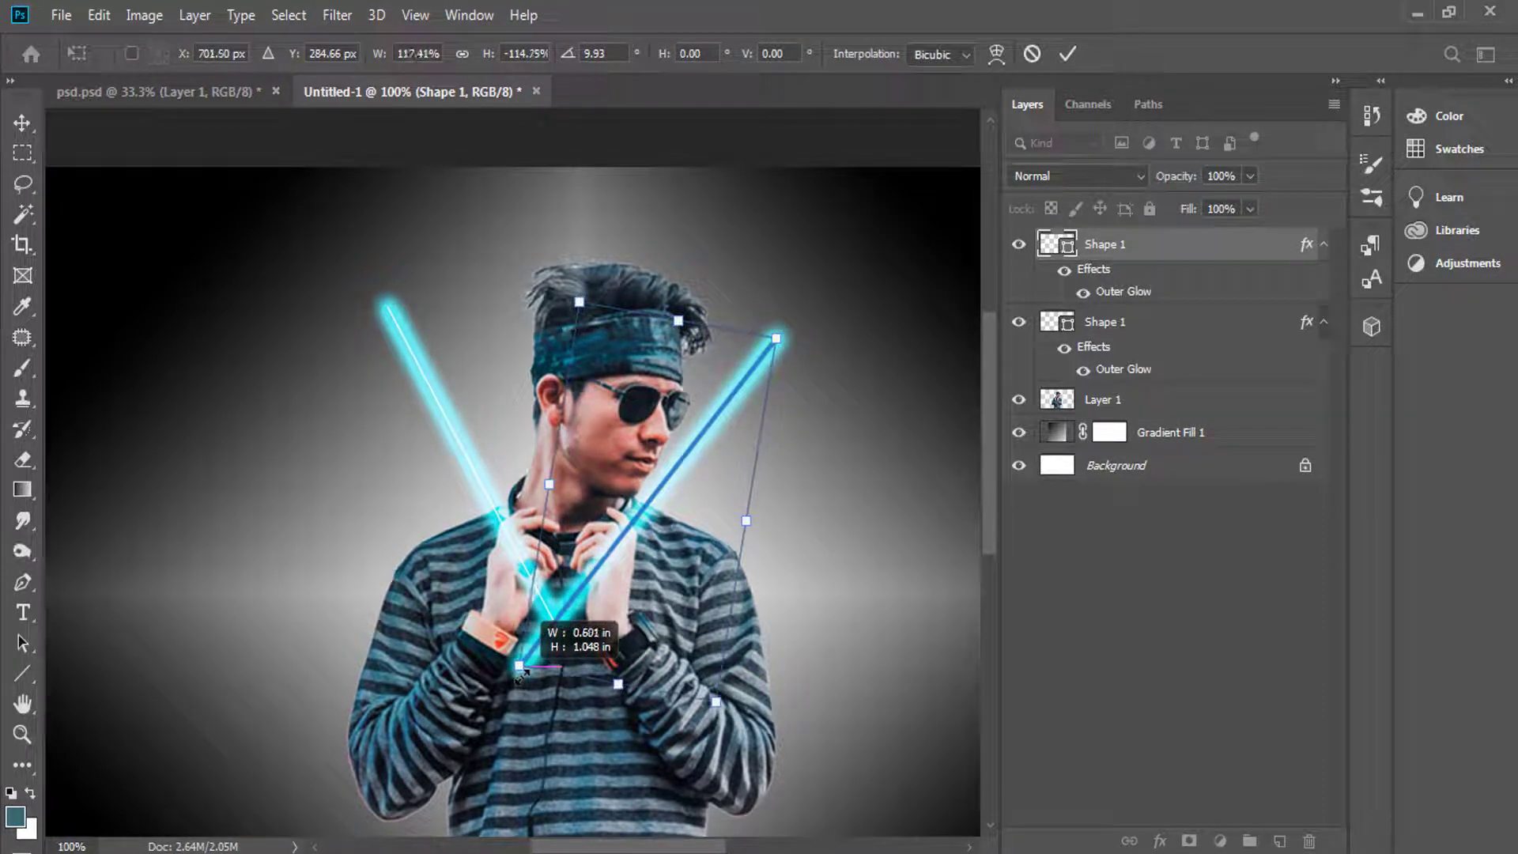
key("Return")
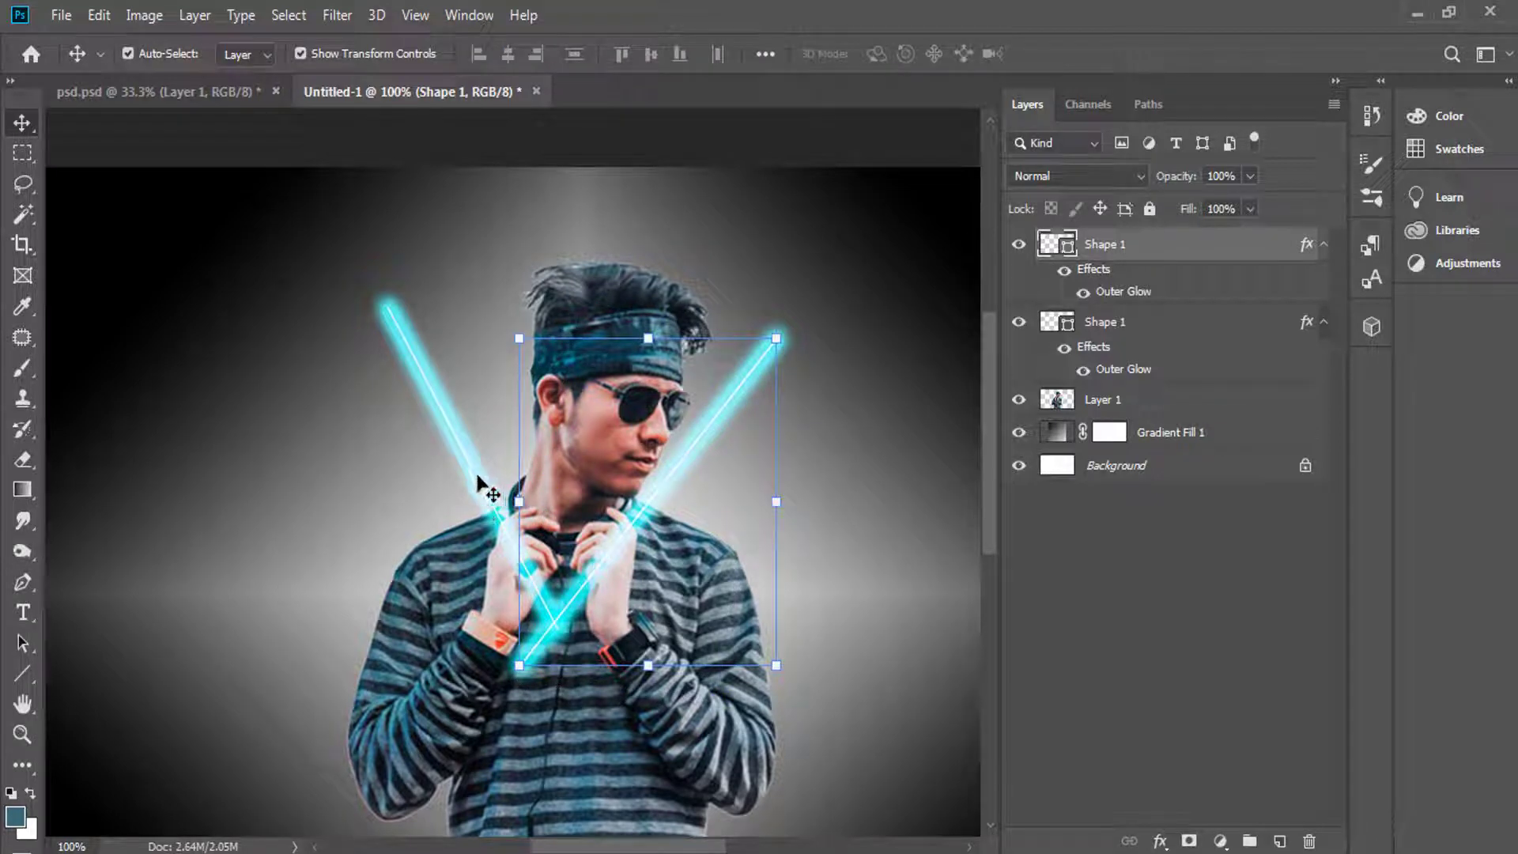
Stretch the lower Shape 1 saber so both sabers cross in an X.
left_click(1108, 330)
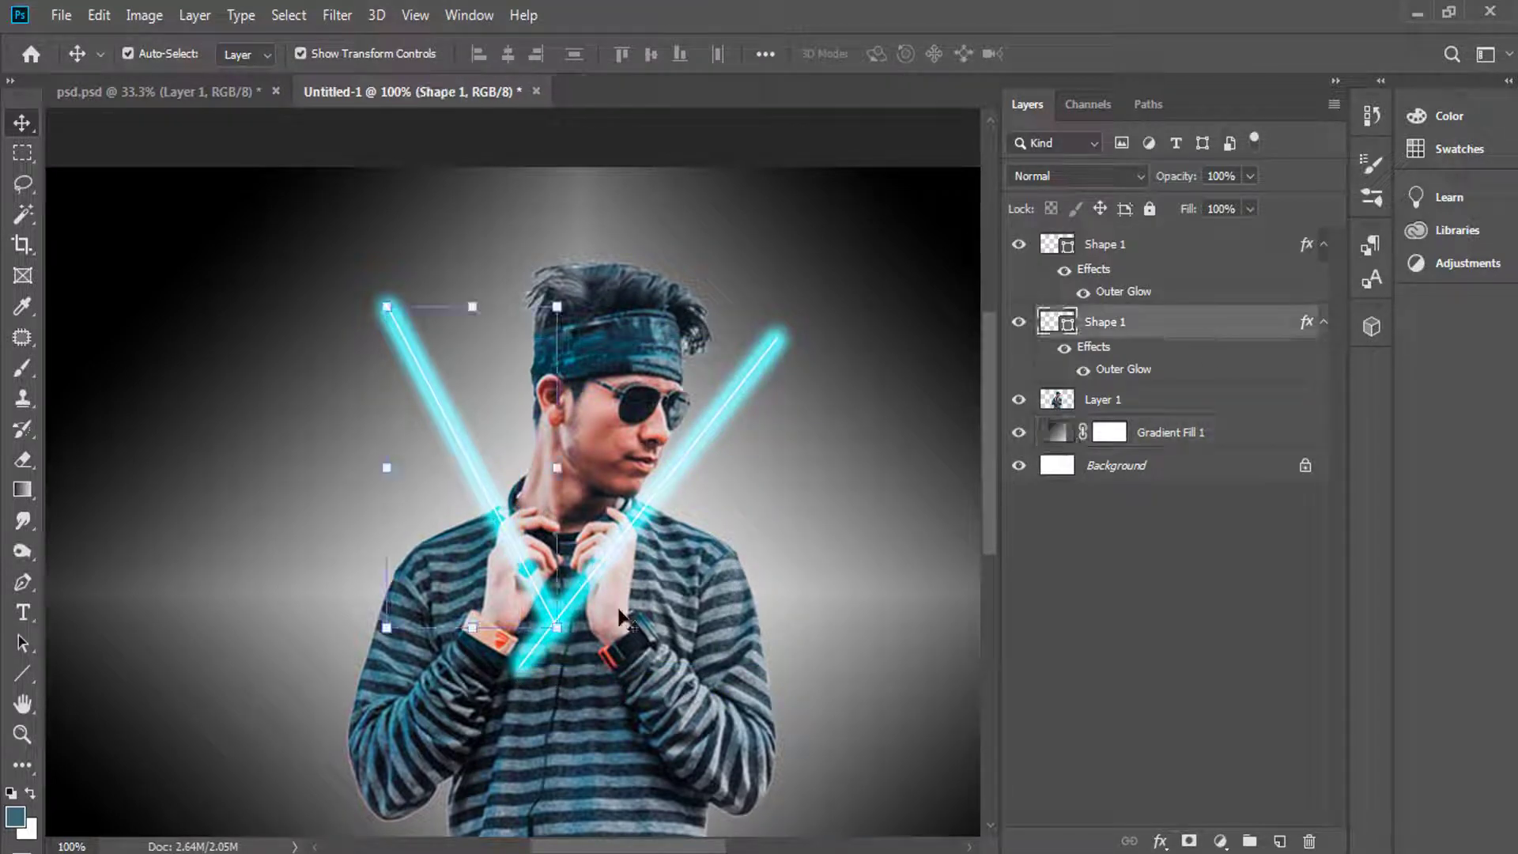
mouse_move(556, 629)
left_mouse_down()
mouse_move(583, 666)
mouse_move(580, 650)
left_mouse_up()
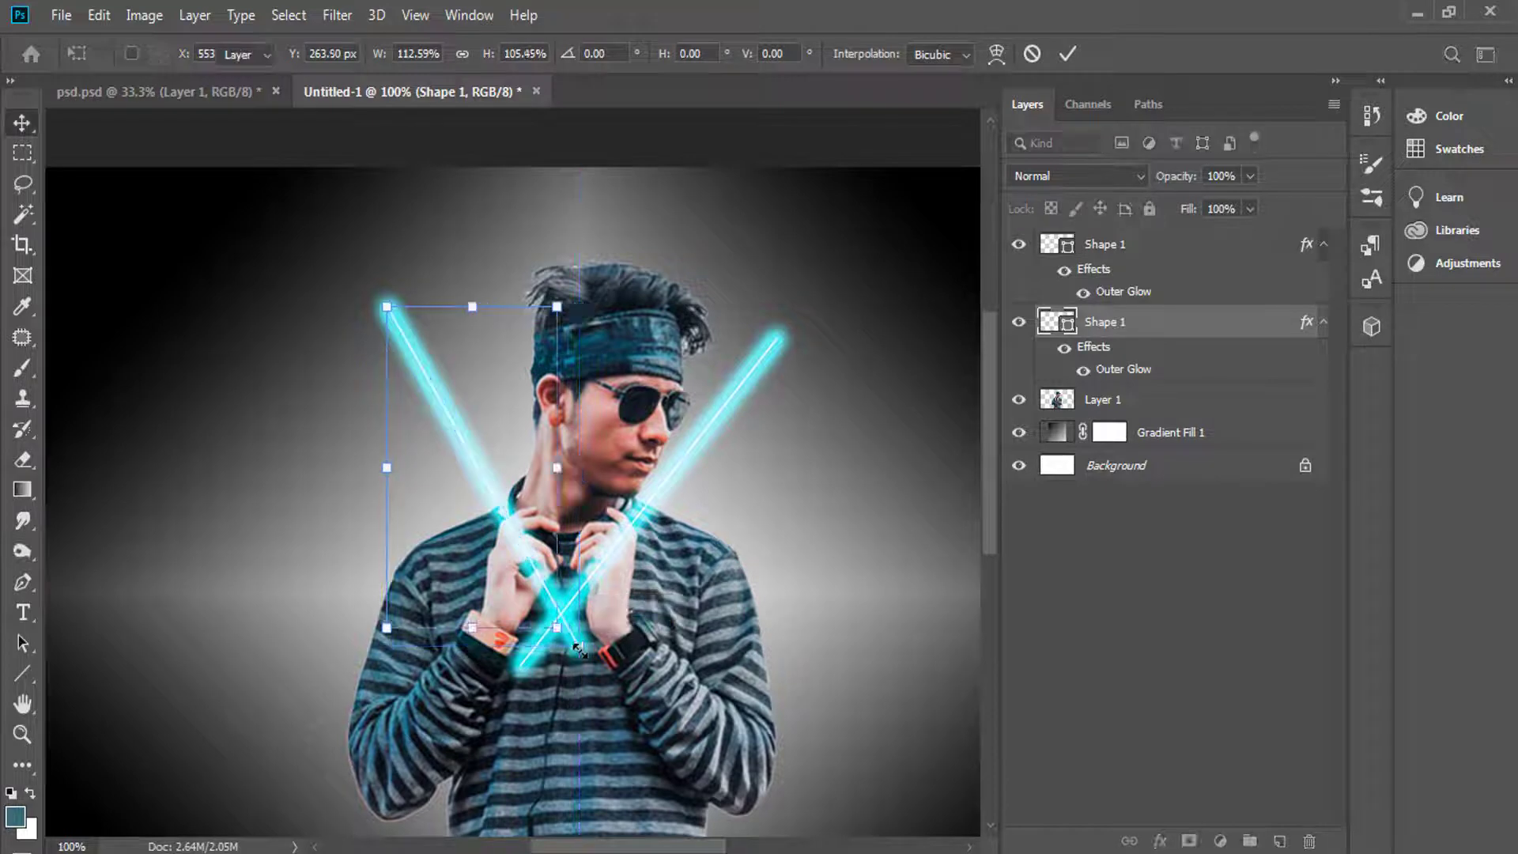
key("Return")
left_click(847, 651)
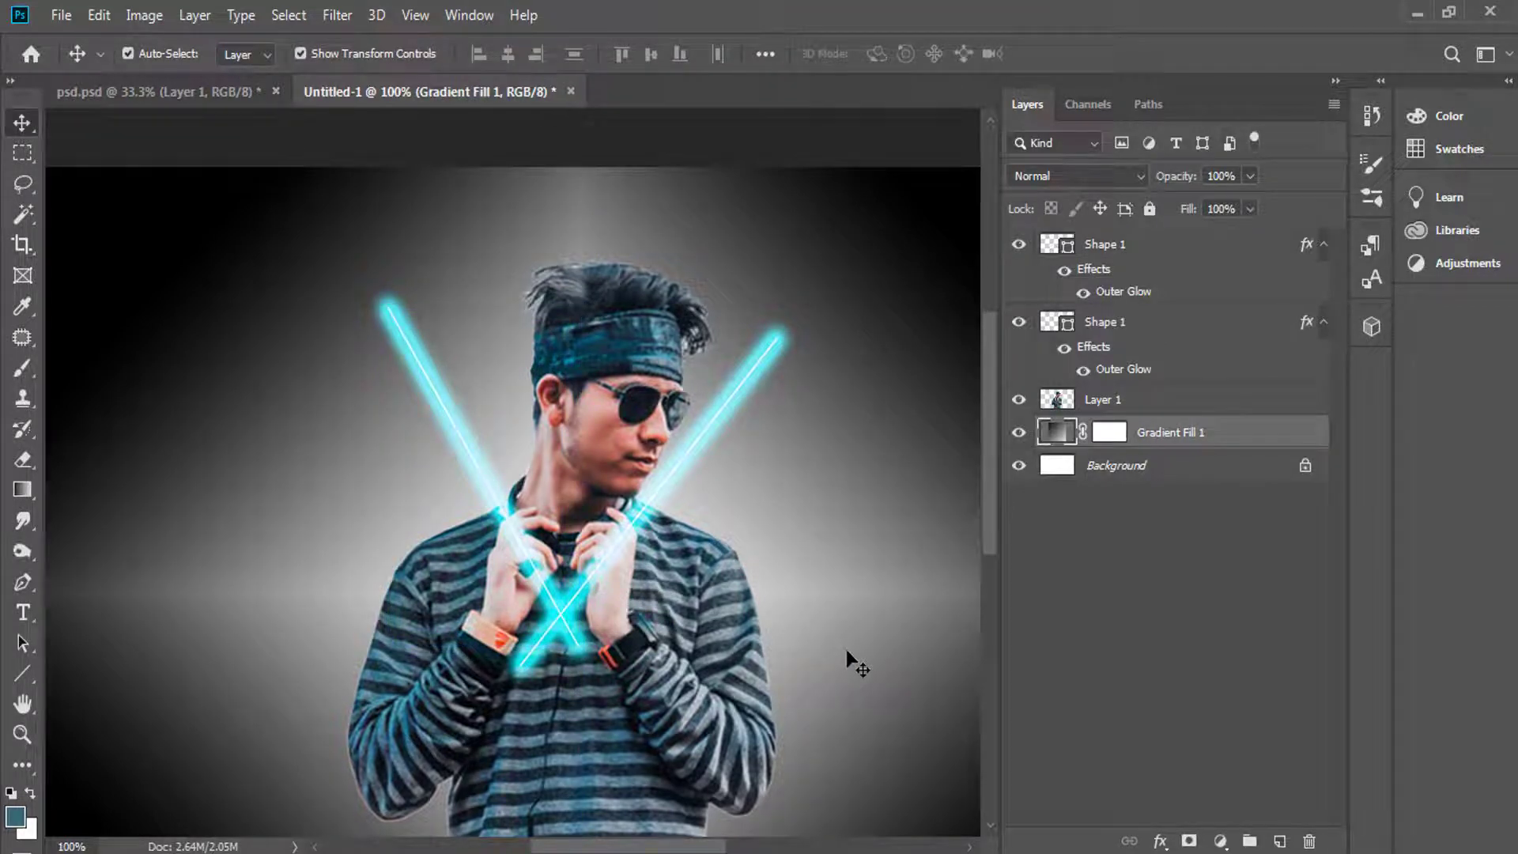
key("ctrl+minus")
key("ctrl+minus")
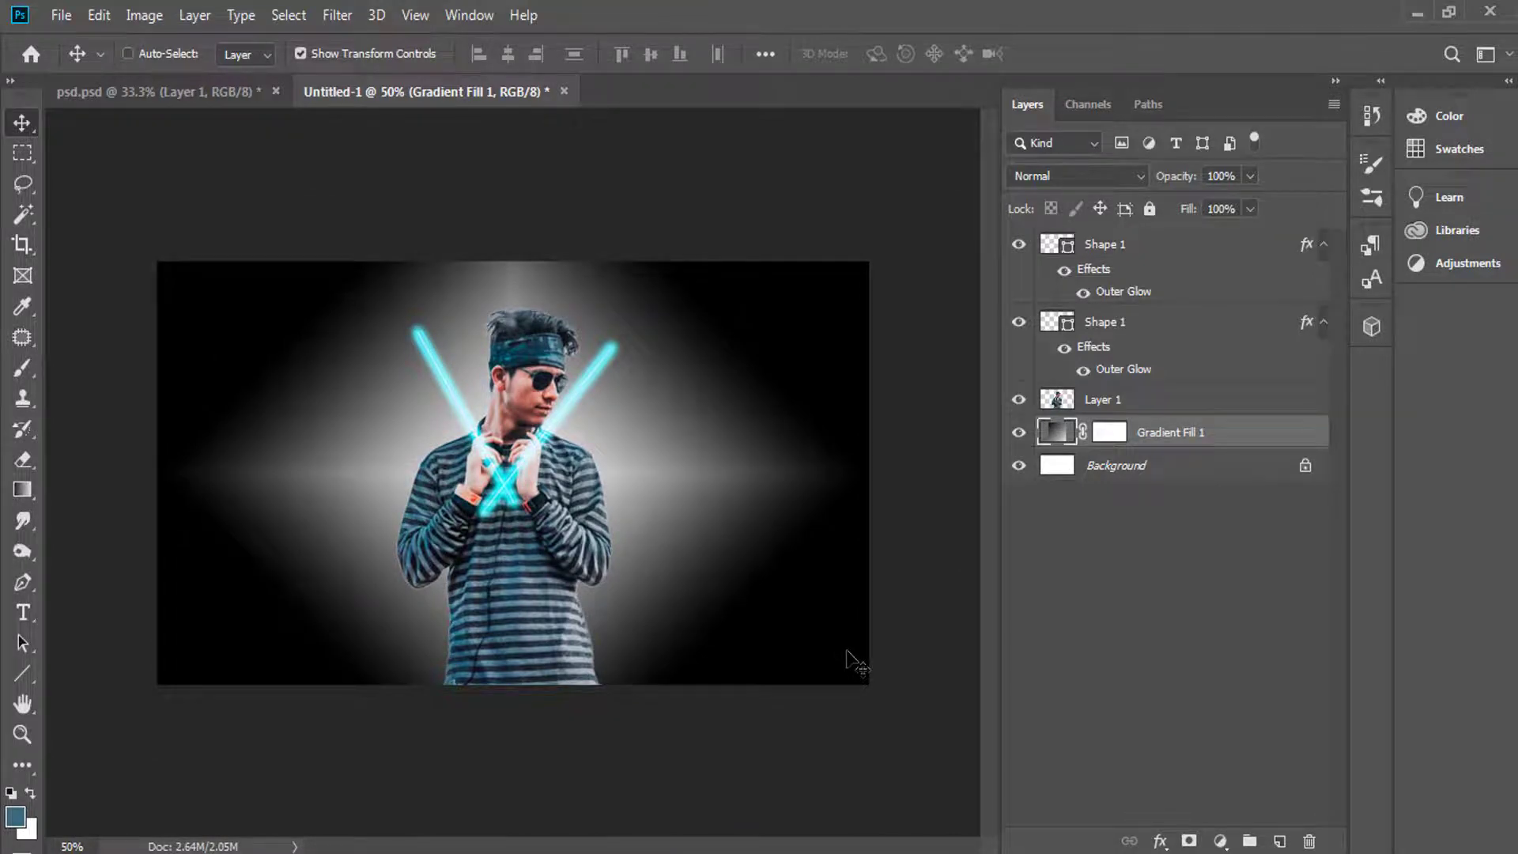
Attach a white layer mask to the lower Shape 1 layer holding the left saber.
key("ctrl+plus")
key("ctrl+plus")
key("ctrl+plus")
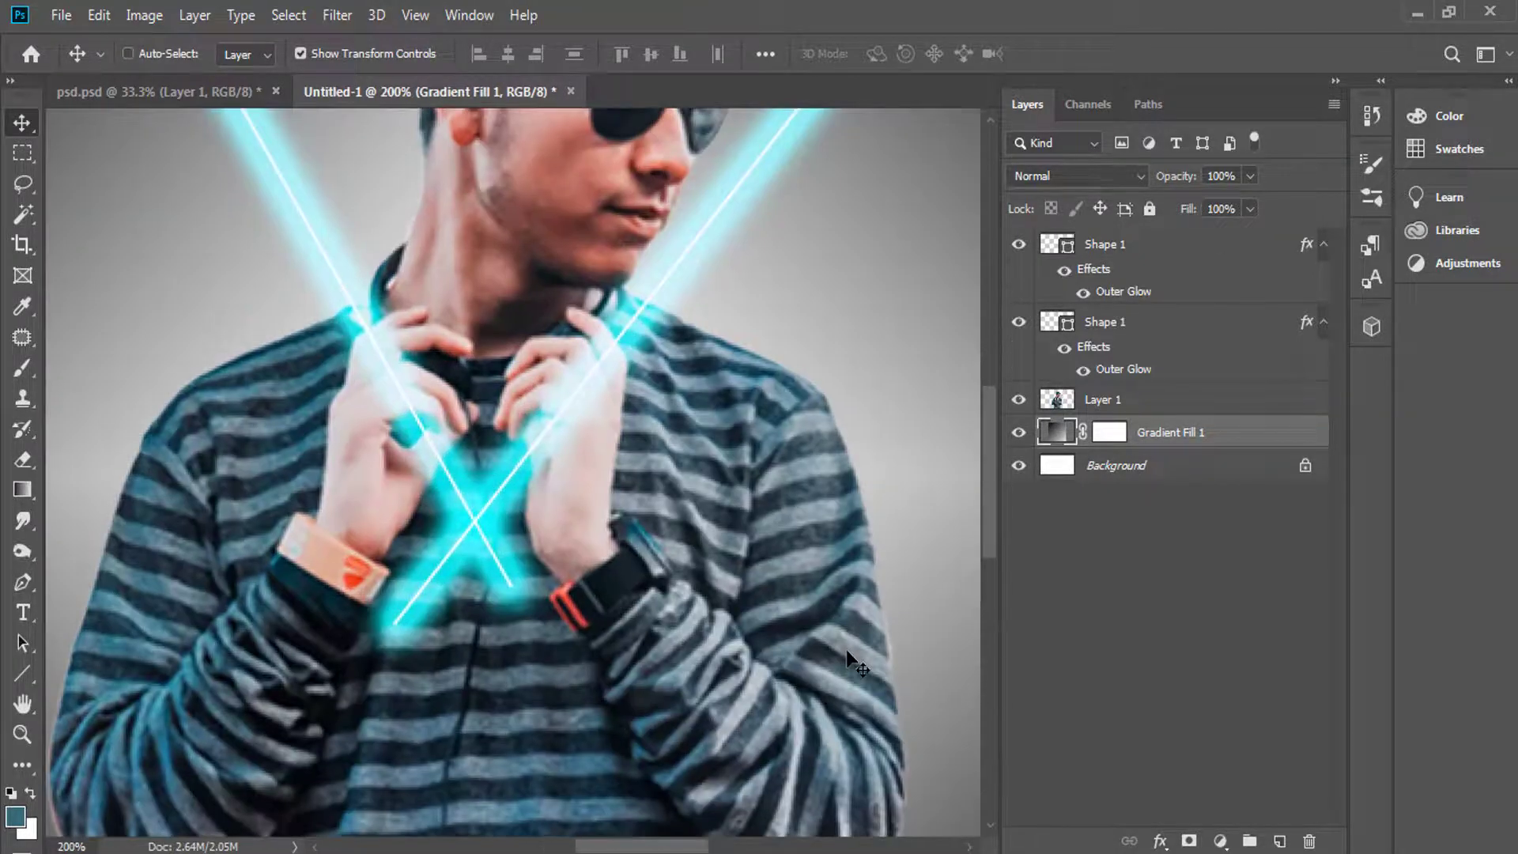
key("ctrl")
left_click(1122, 253)
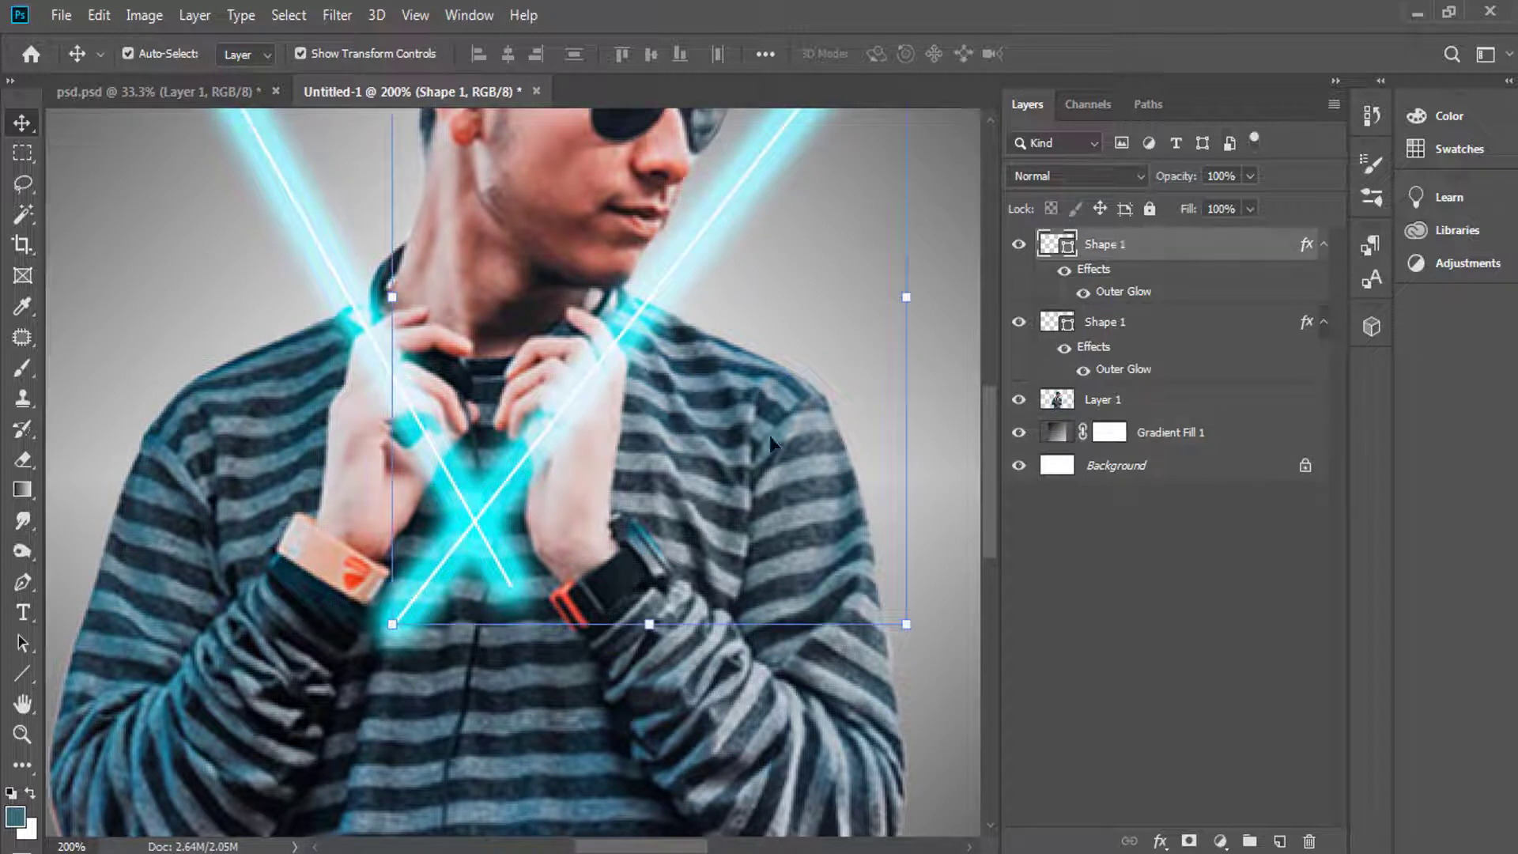
left_click(1130, 326)
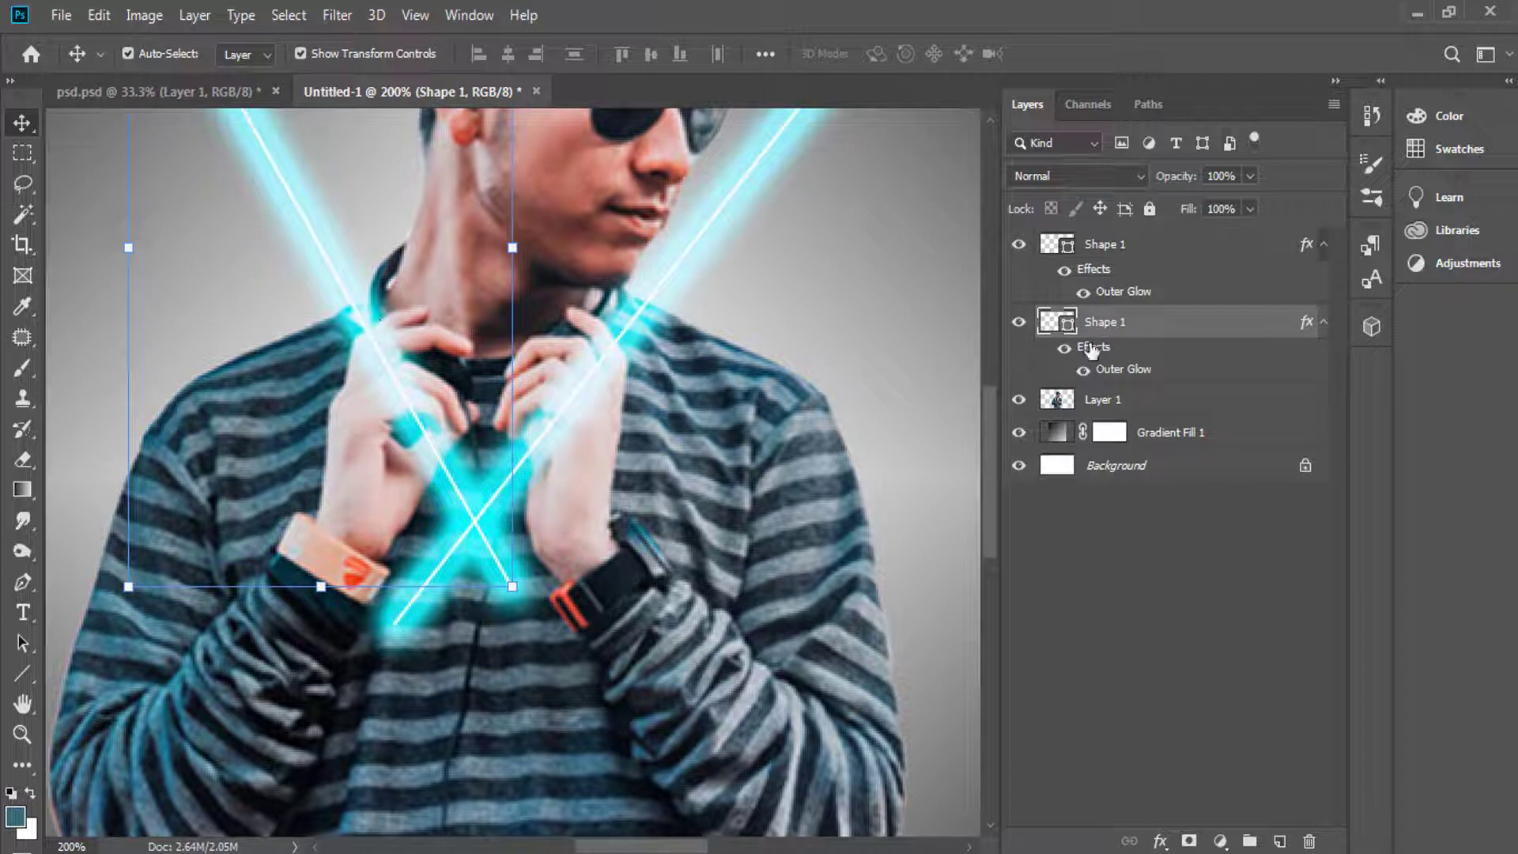
left_click(1188, 840)
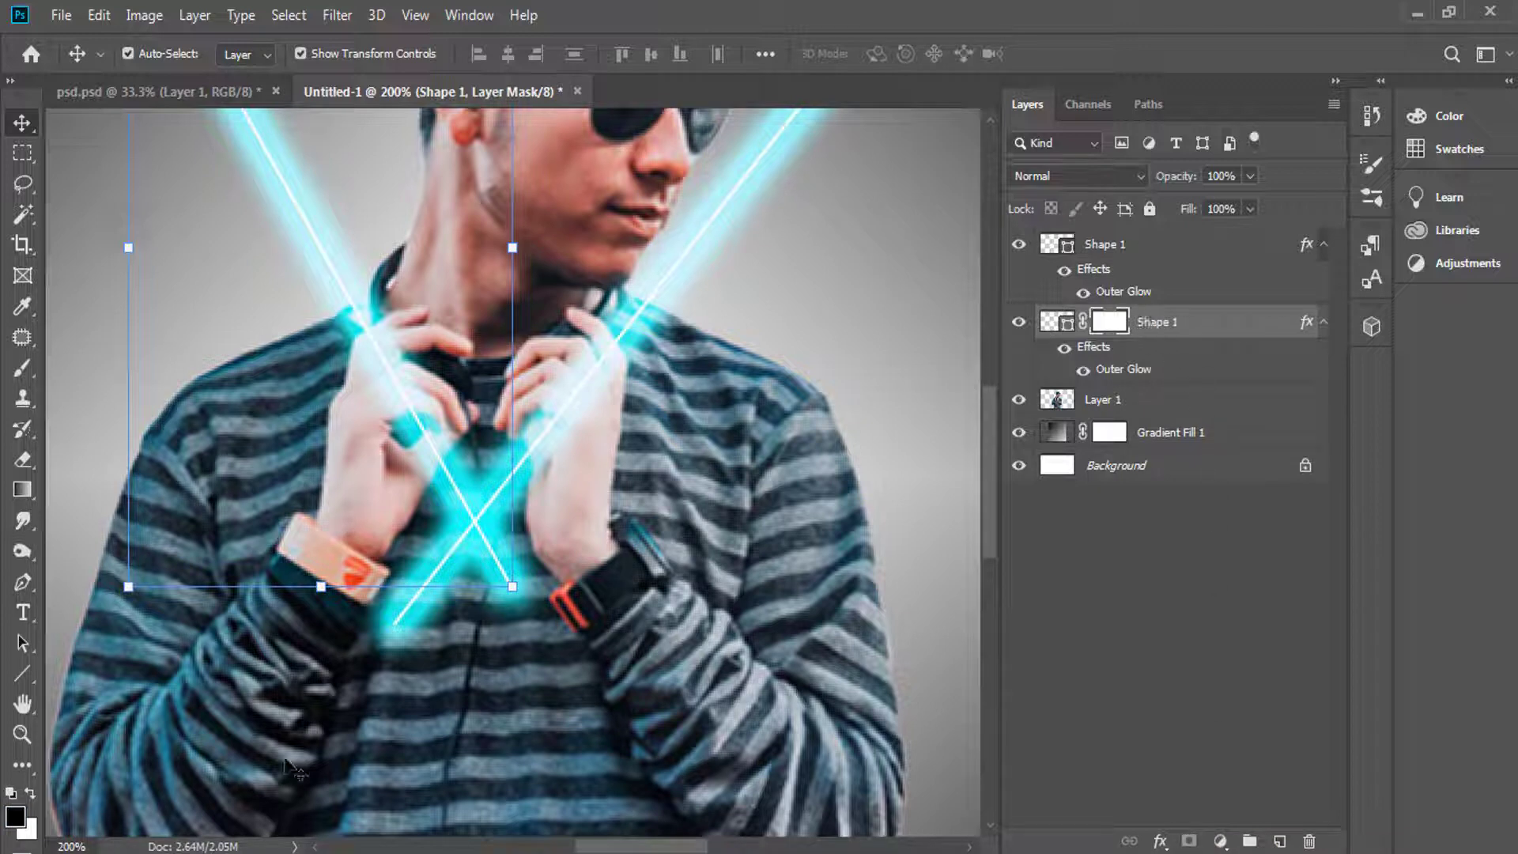
Set black as the foreground colour and choose the Soft Round brush.
left_click(20, 820)
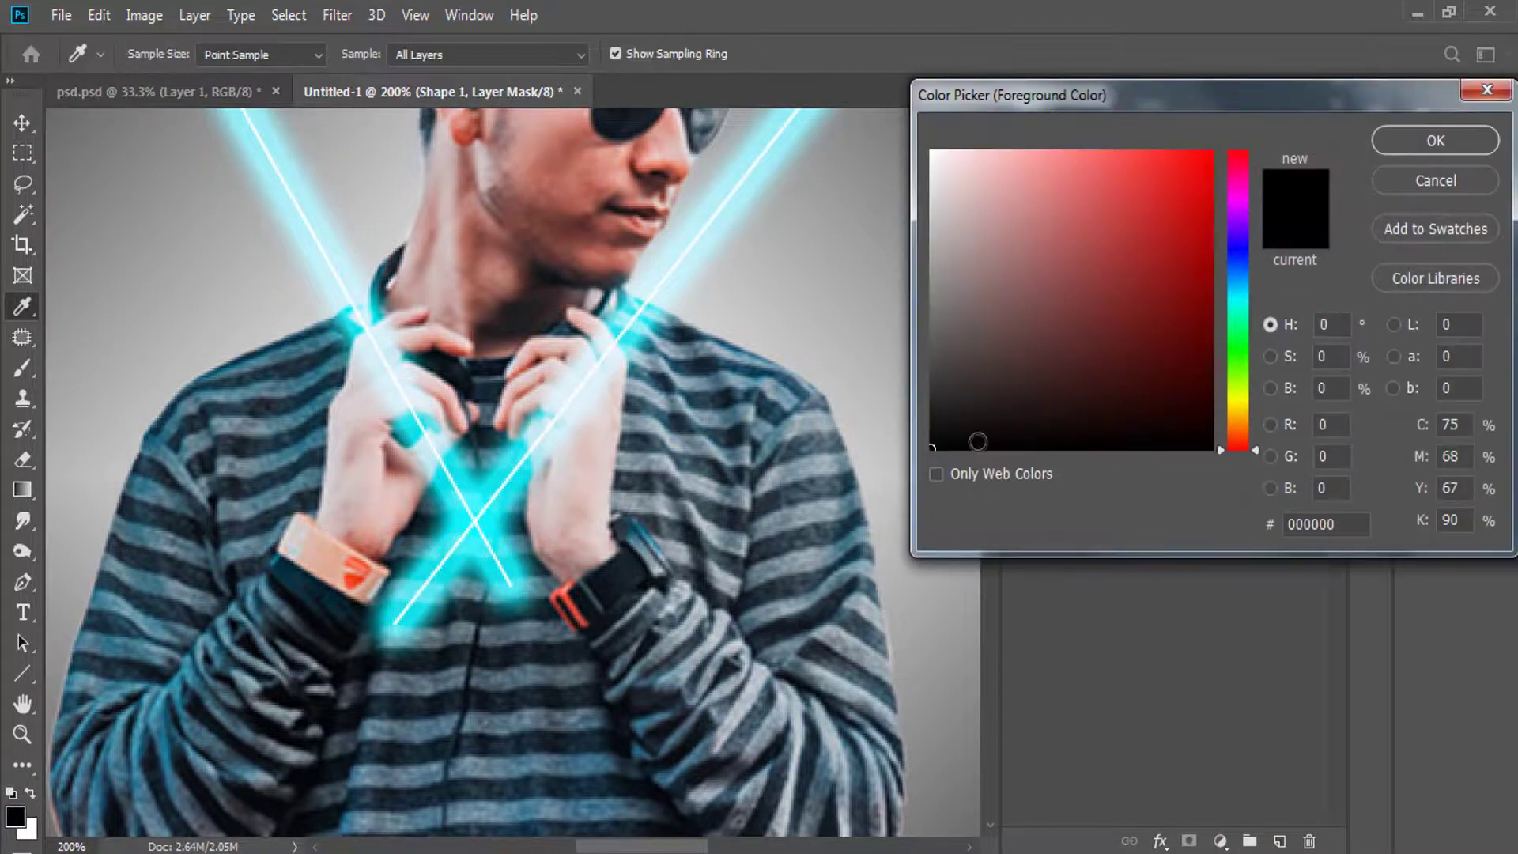
left_click(1435, 183)
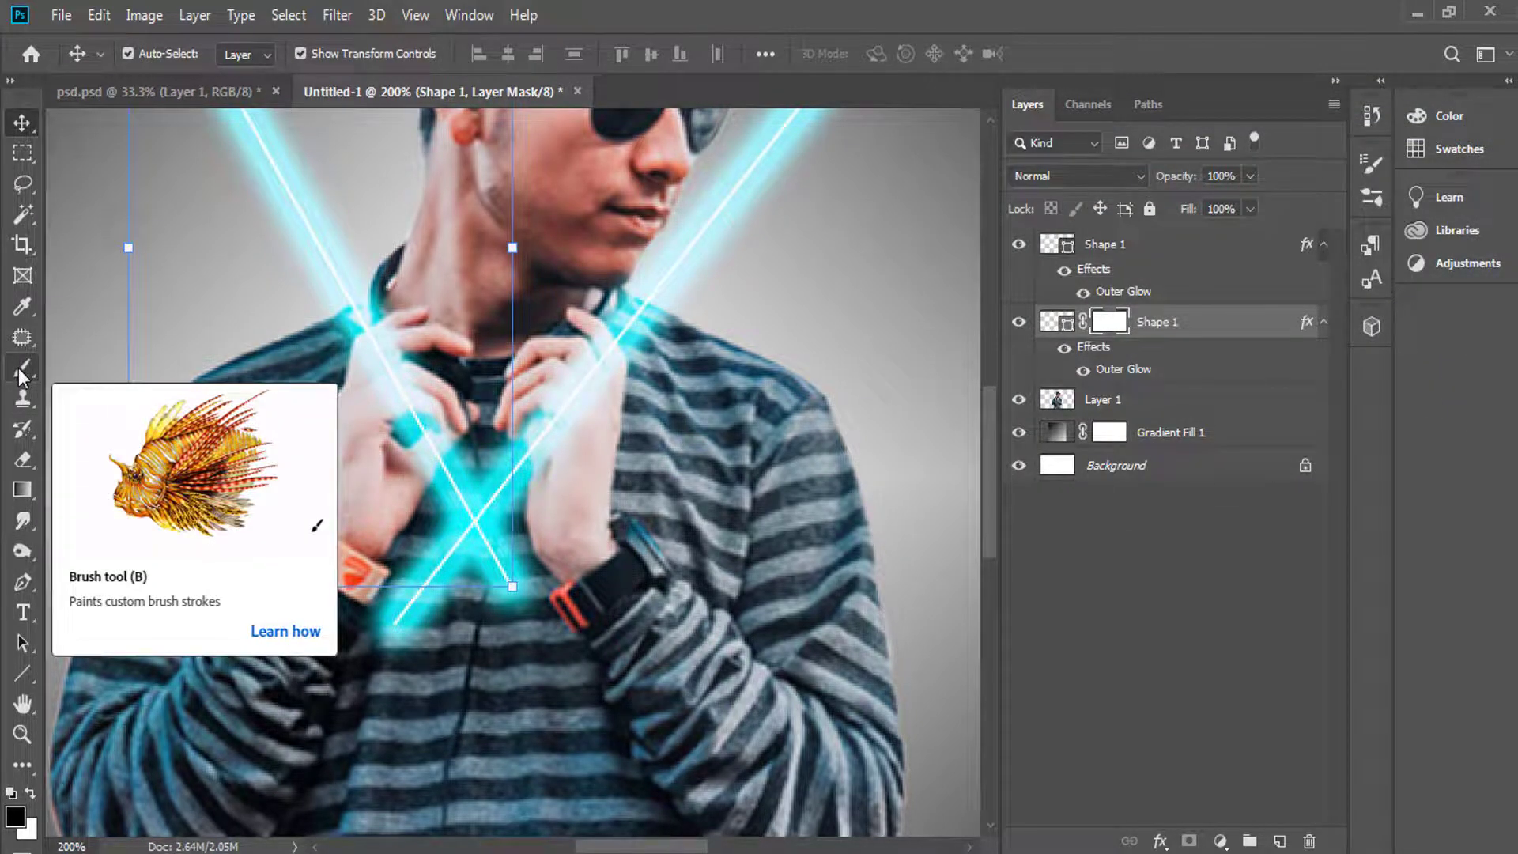
left_click(17, 367)
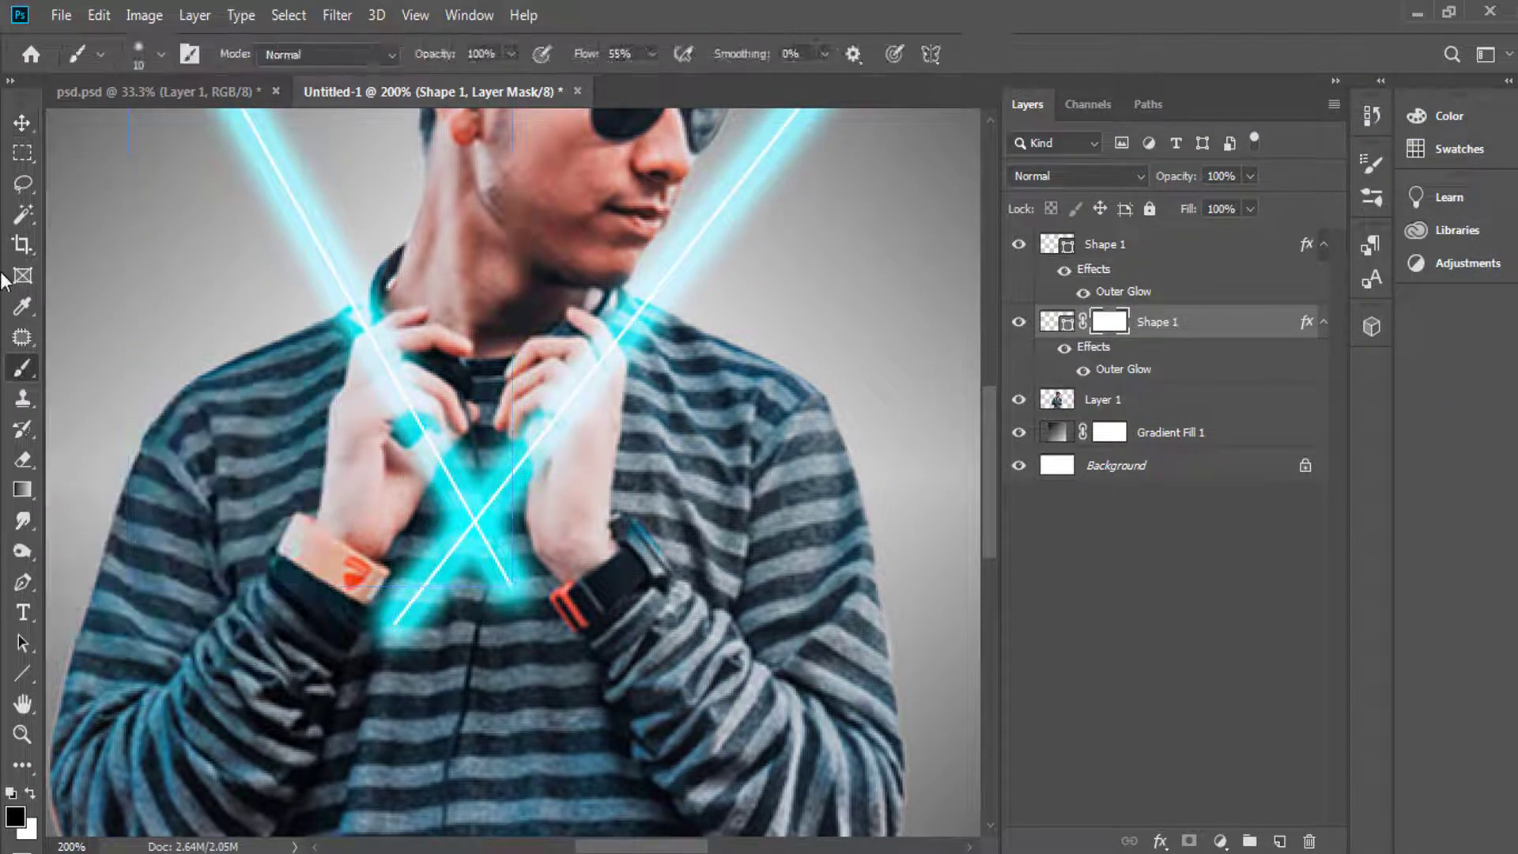
left_click(161, 53)
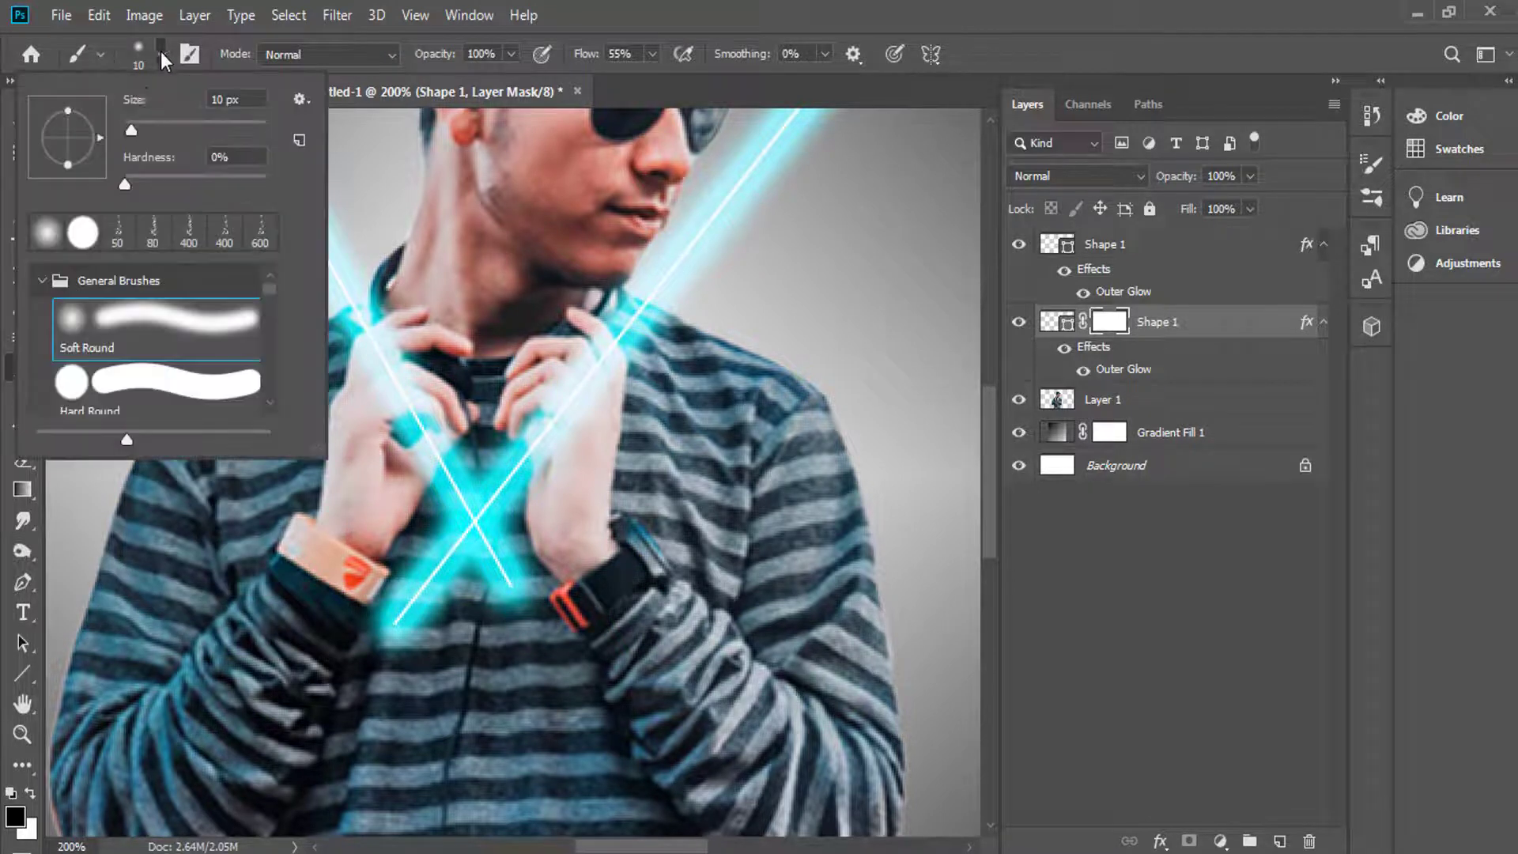
left_click(80, 319)
double_click(79, 319)
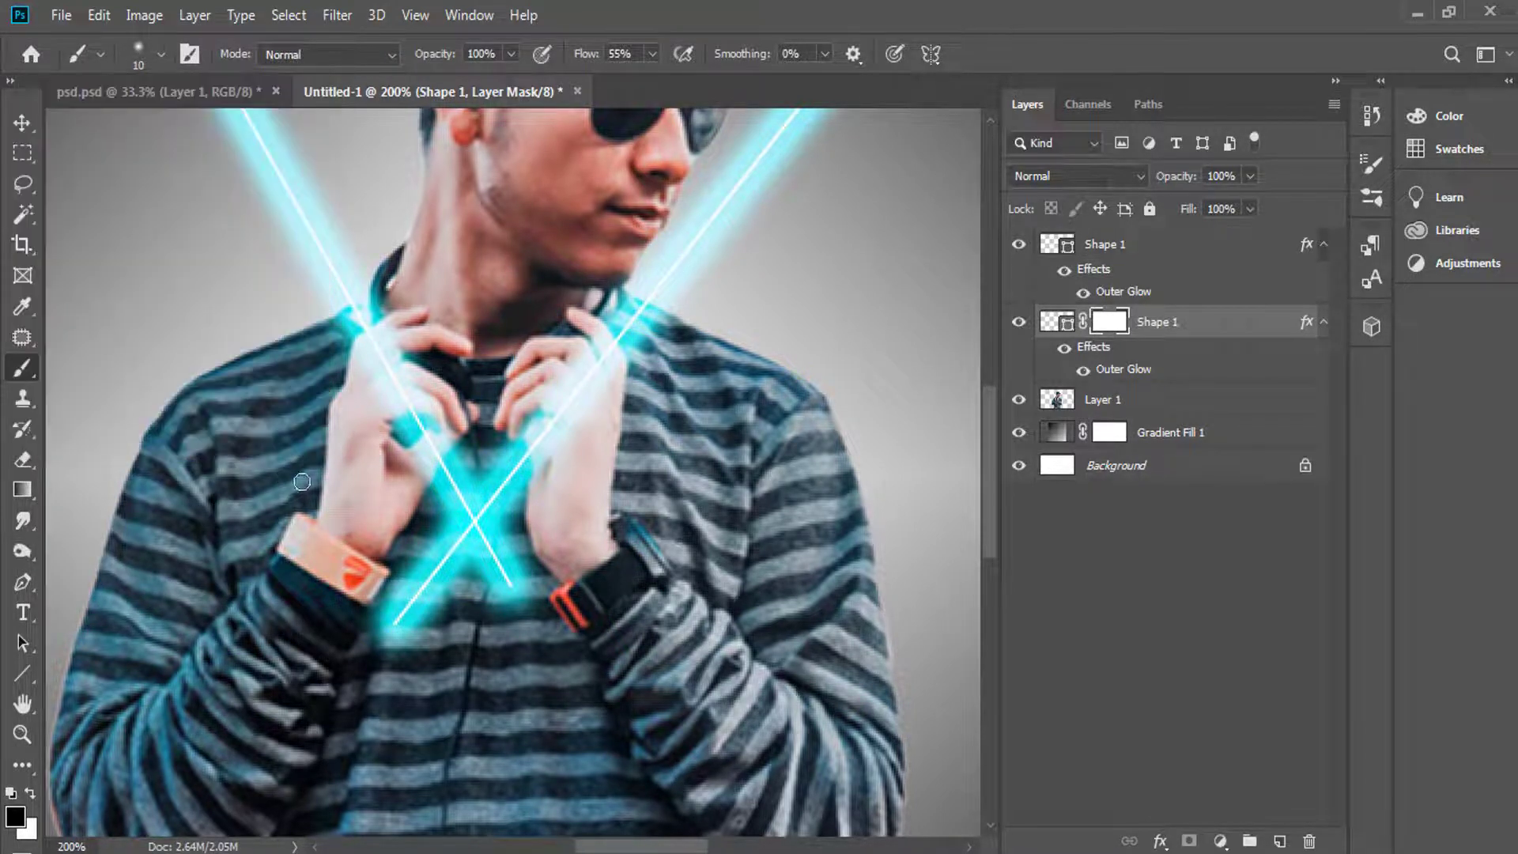
Paint out the saber lines and glow over the left and right hands on the masks.
left_click(374, 392, "ctrl")
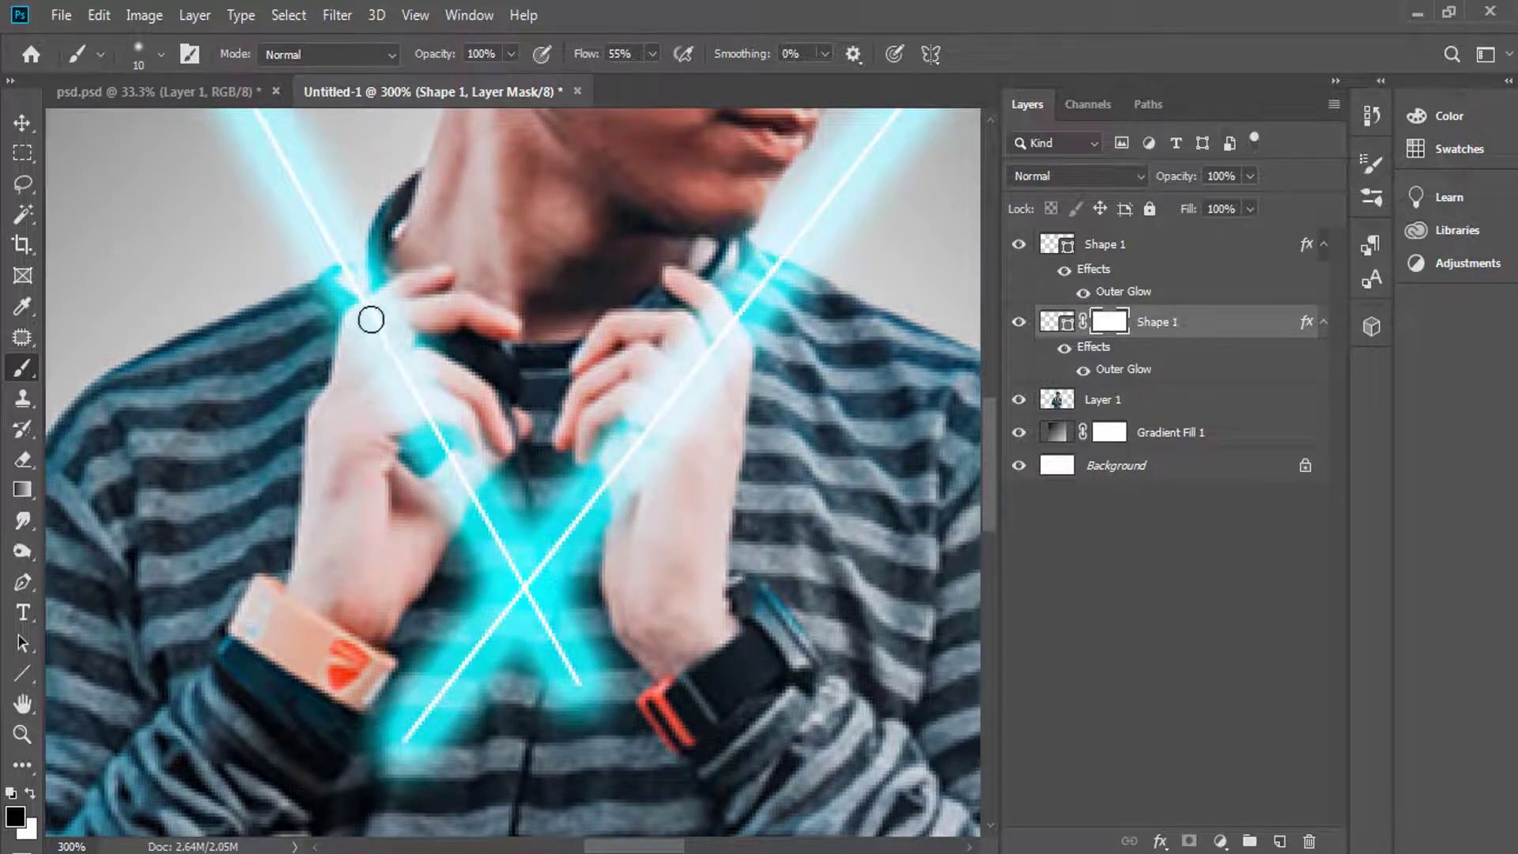
key("bracketright")
key("bracketright")
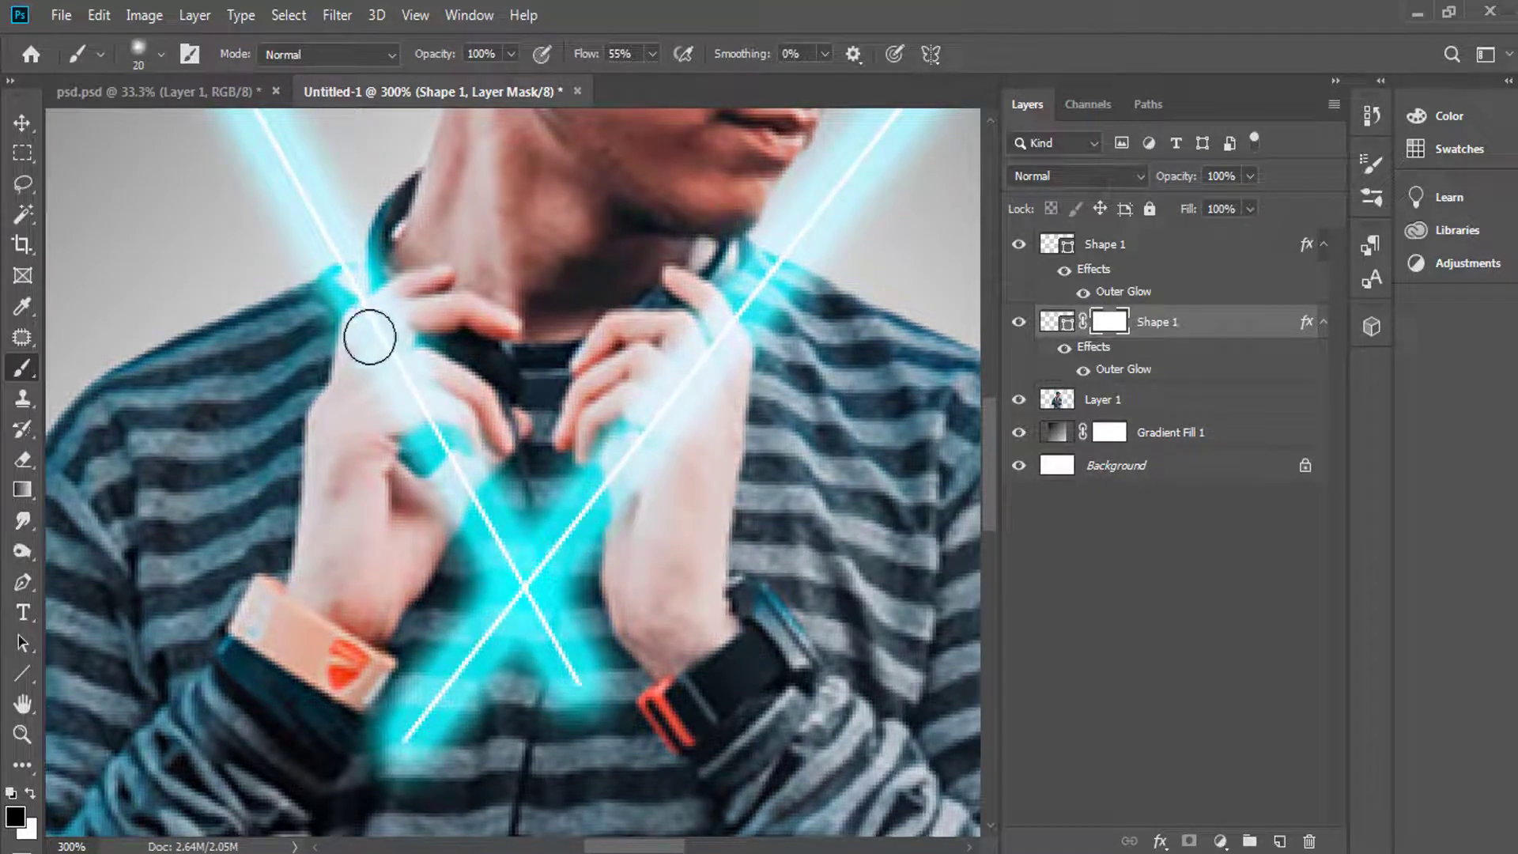
key("bracketleft")
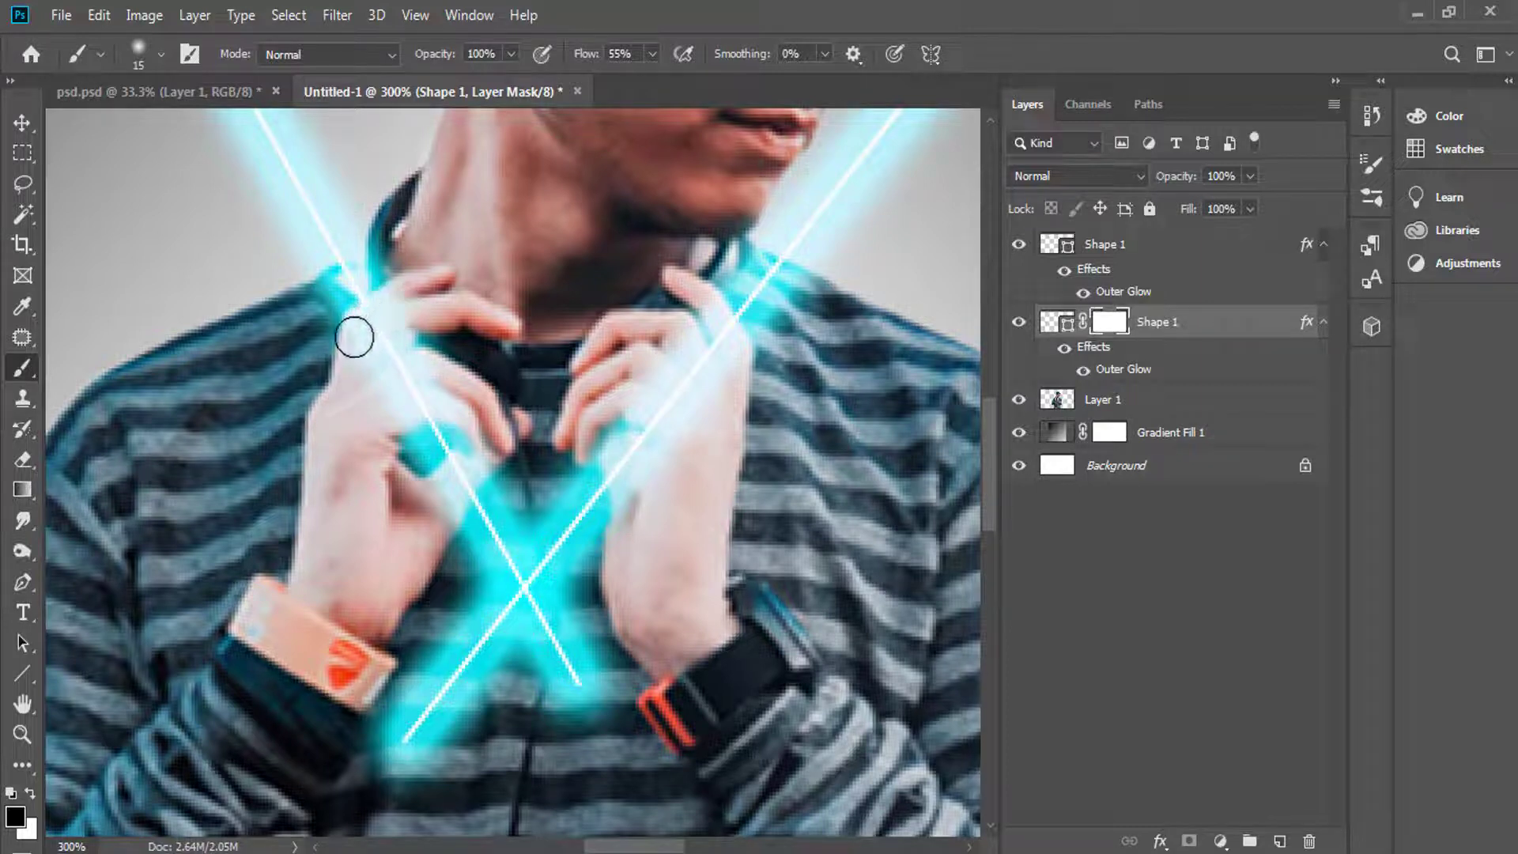
mouse_move(354, 338)
left_mouse_down()
mouse_move(372, 316)
mouse_move(396, 400)
left_mouse_up()
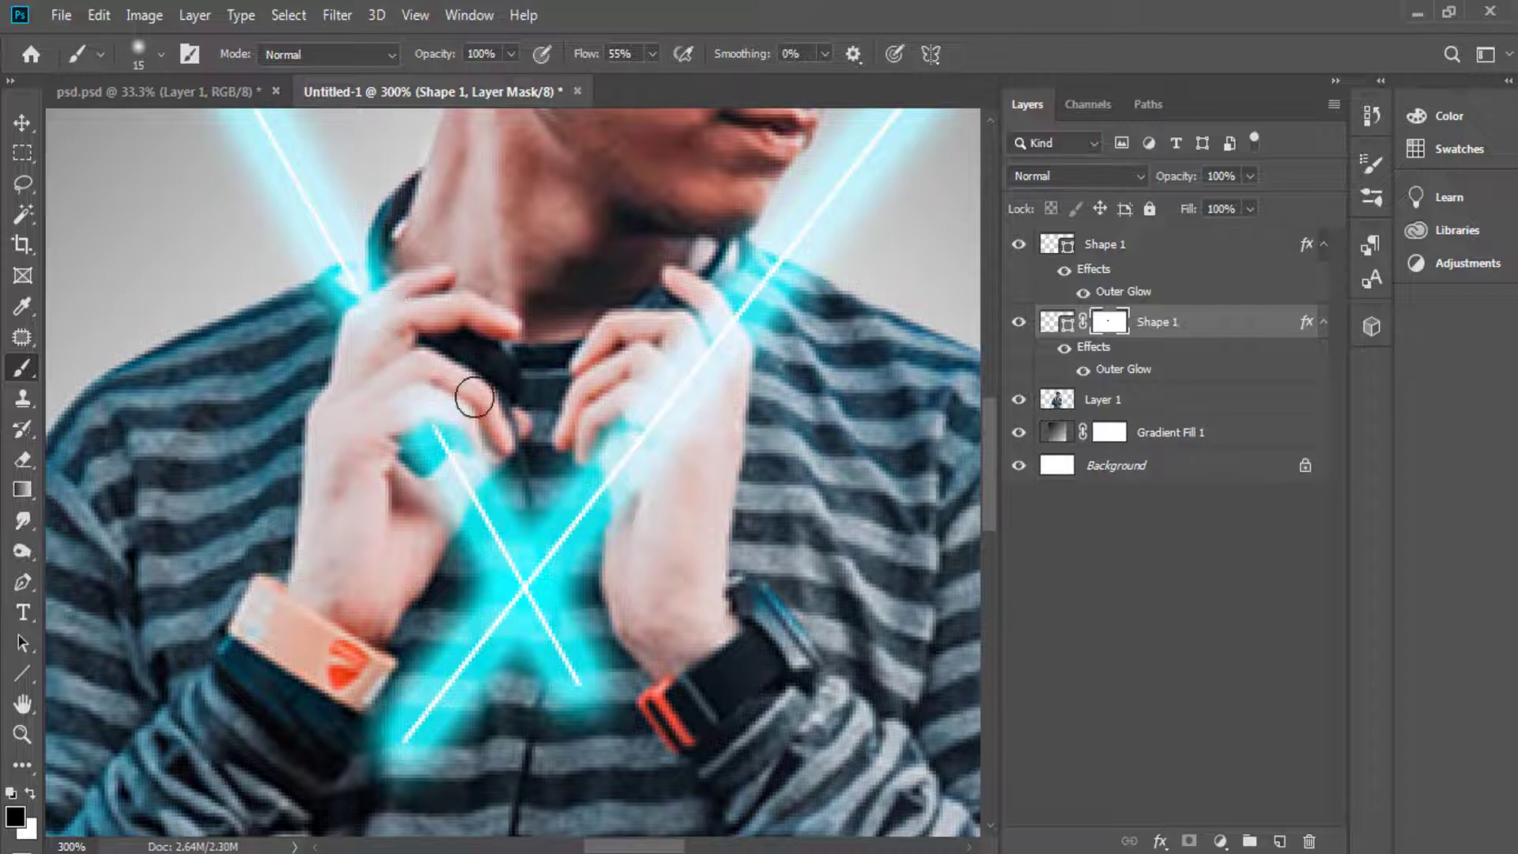
key("bracketleft")
key("bracketleft")
left_click_drag(688, 406, 661, 400)
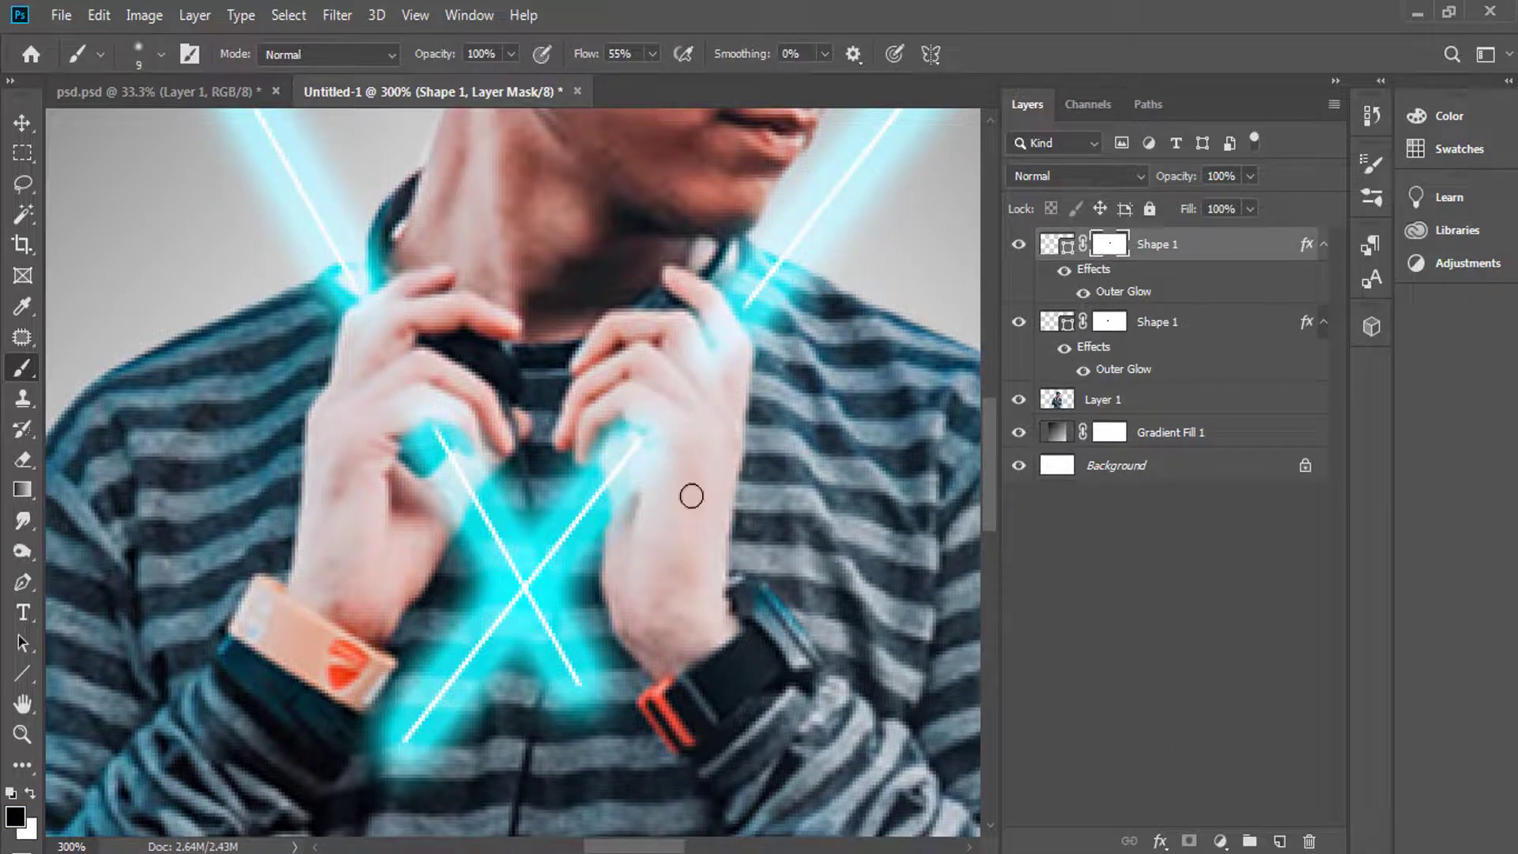
left_click_drag(691, 496, 655, 404)
key("ctrl+minus")
key("bracketright")
key("bracketright")
key("ctrl+minus")
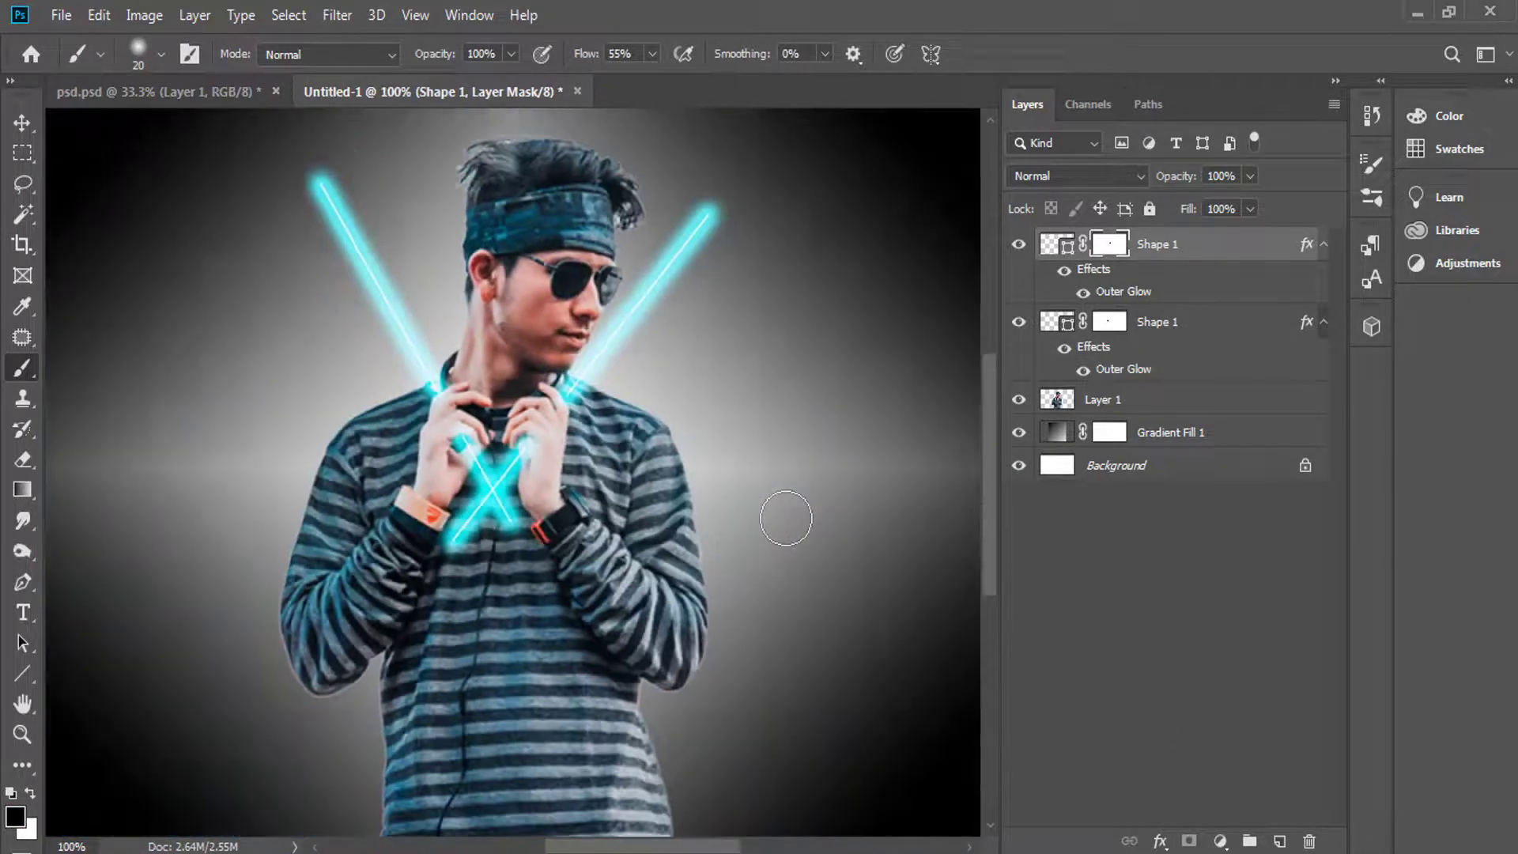
key("ctrl+minus")
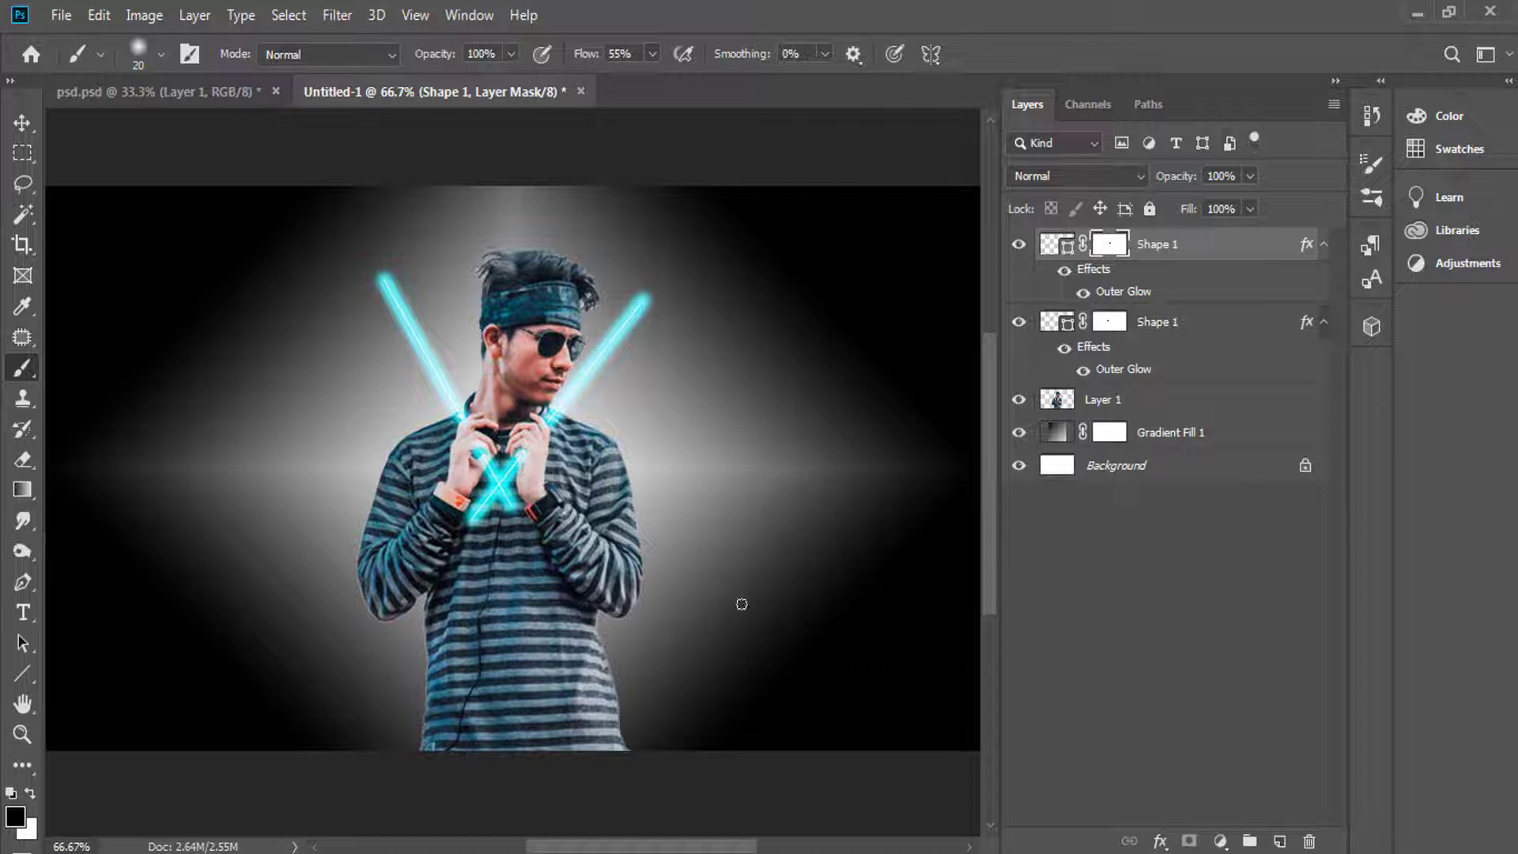
key("ctrl+minus")
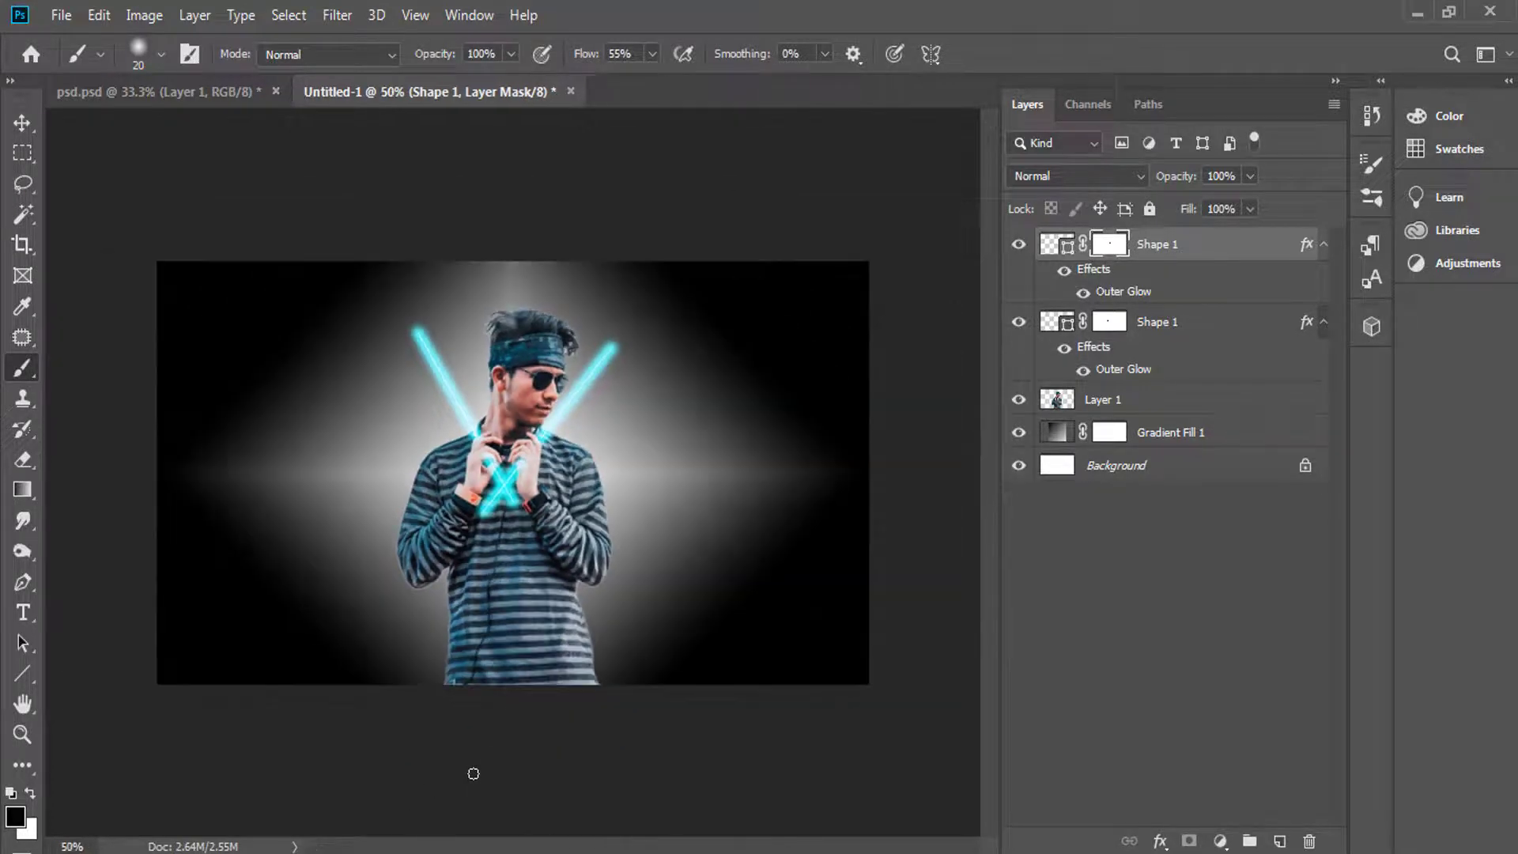
Switch to the Ellipse tool, then the Move tool, and deselect all layers.
left_click(20, 673)
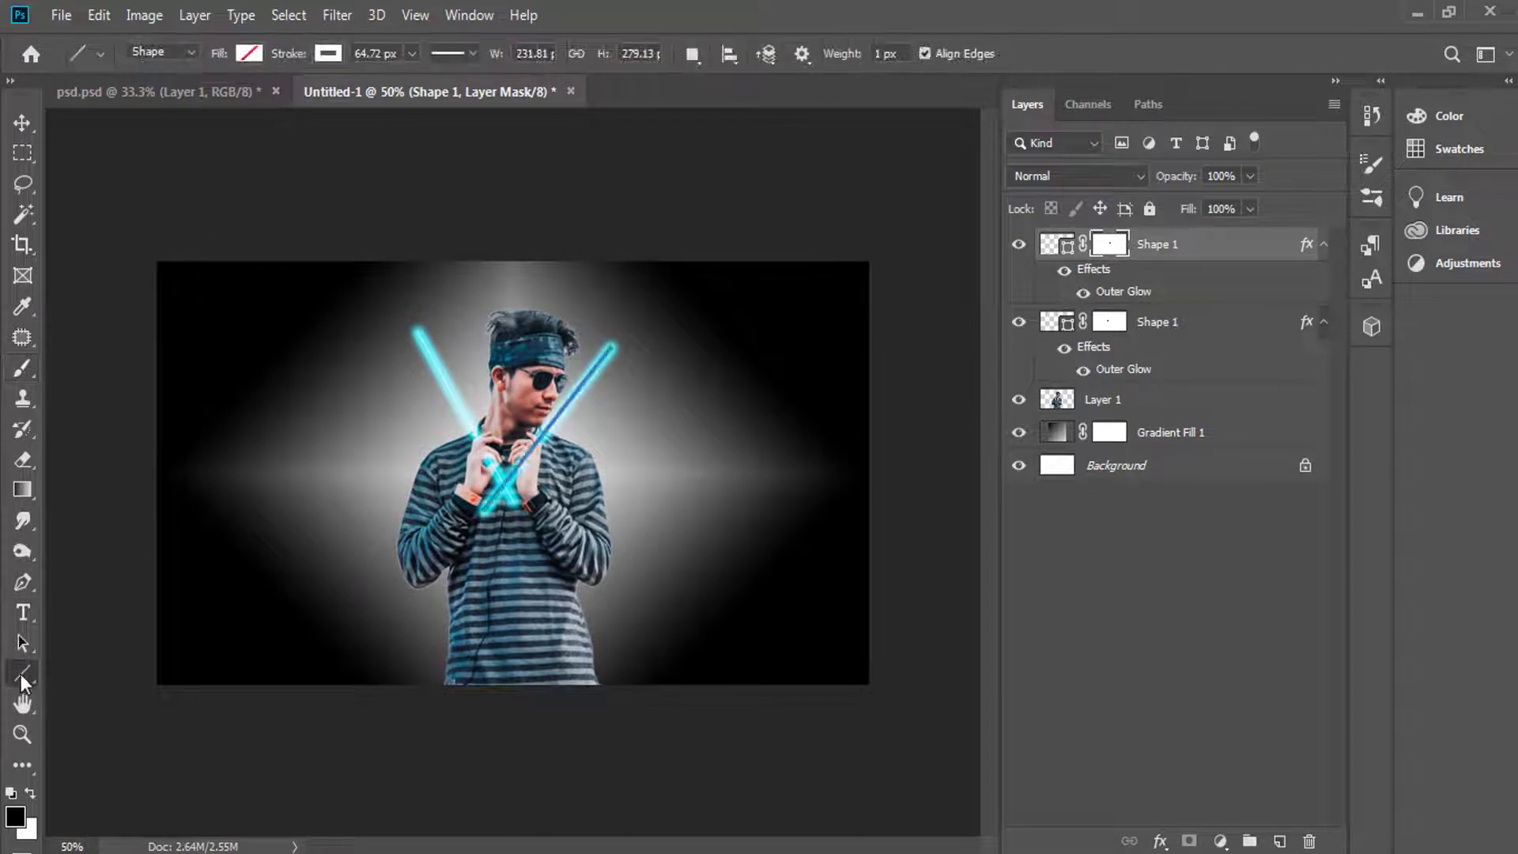
left_click(74, 718)
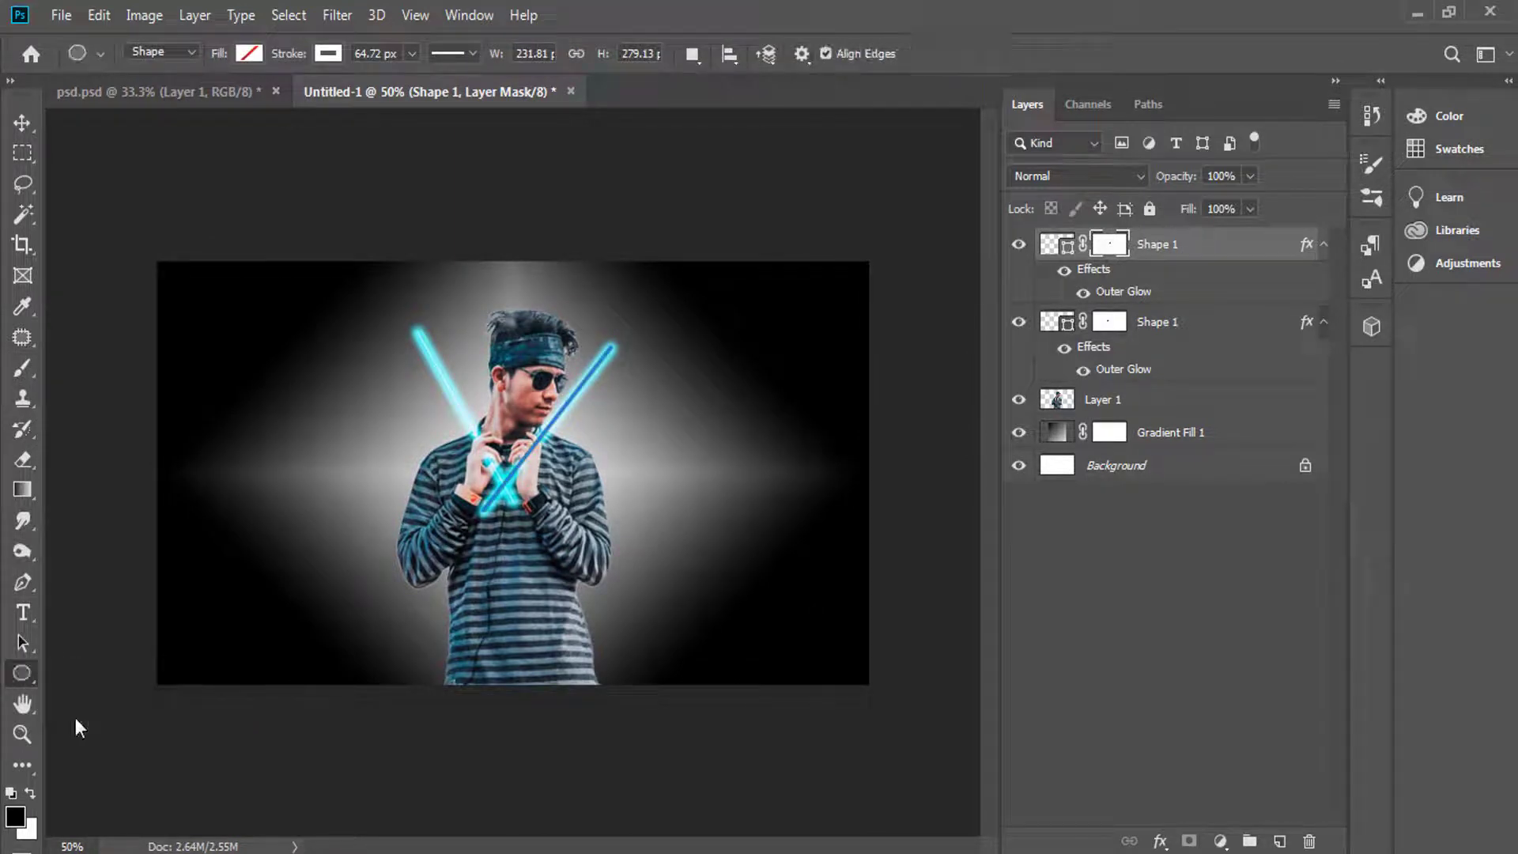
left_click(22, 122)
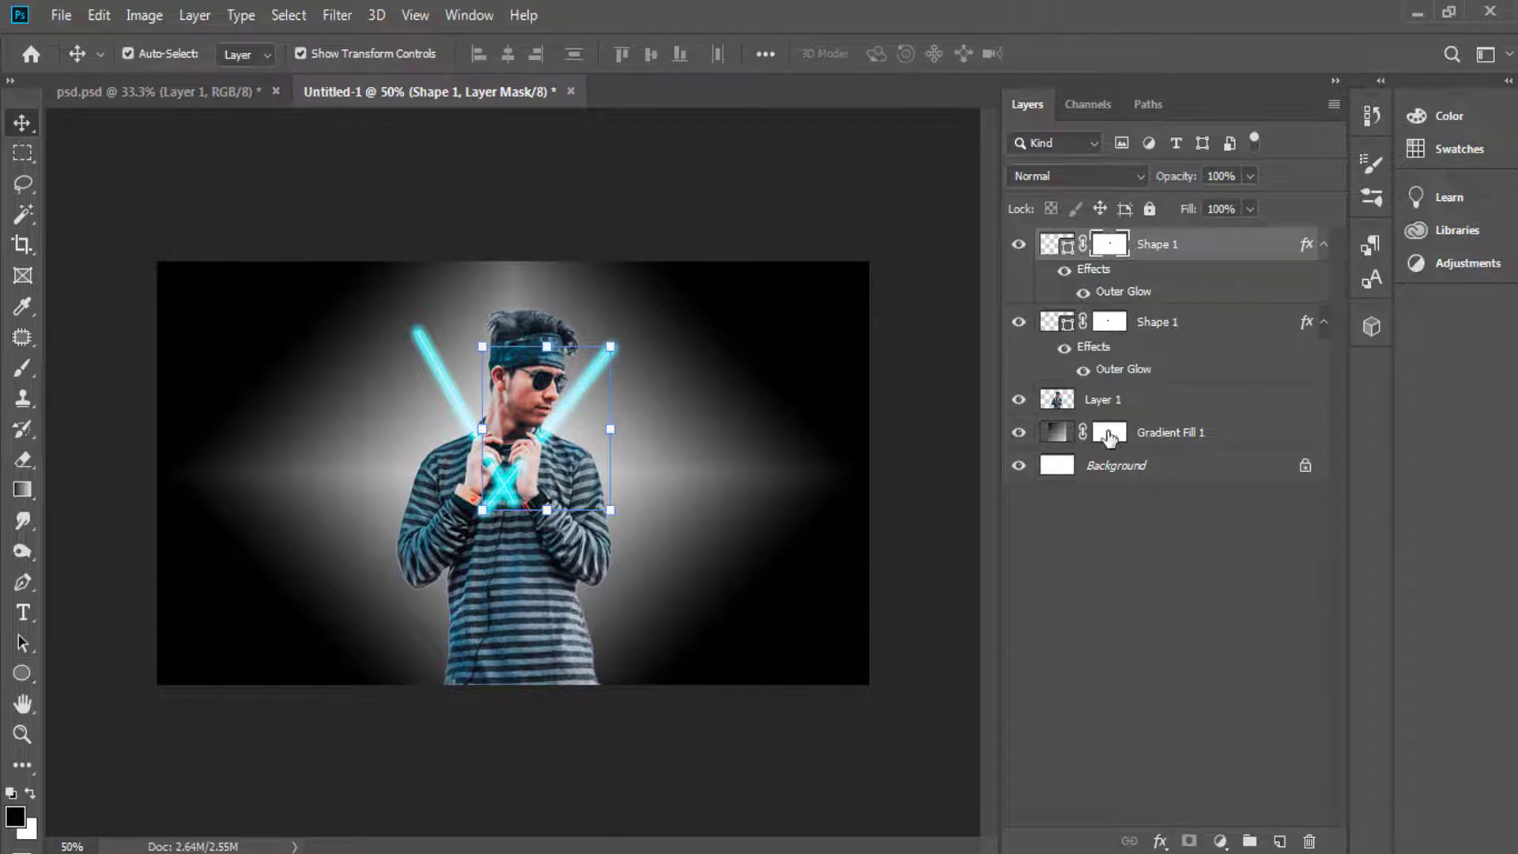
left_click(1101, 401)
left_click(336, 706)
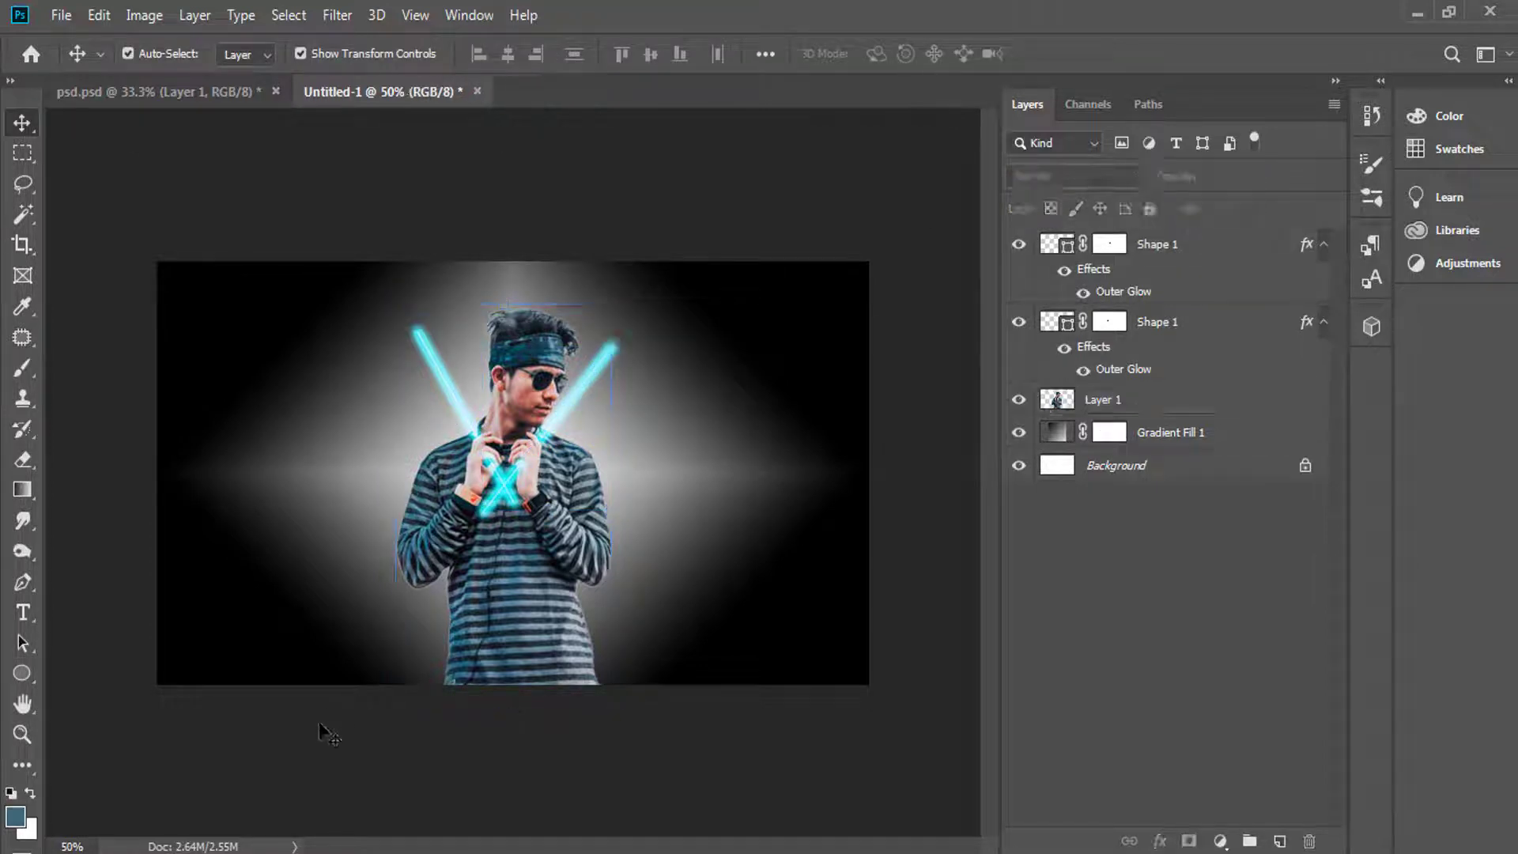
Draw a flat ellipse across the waist with a white 10 px outline.
left_click(22, 672)
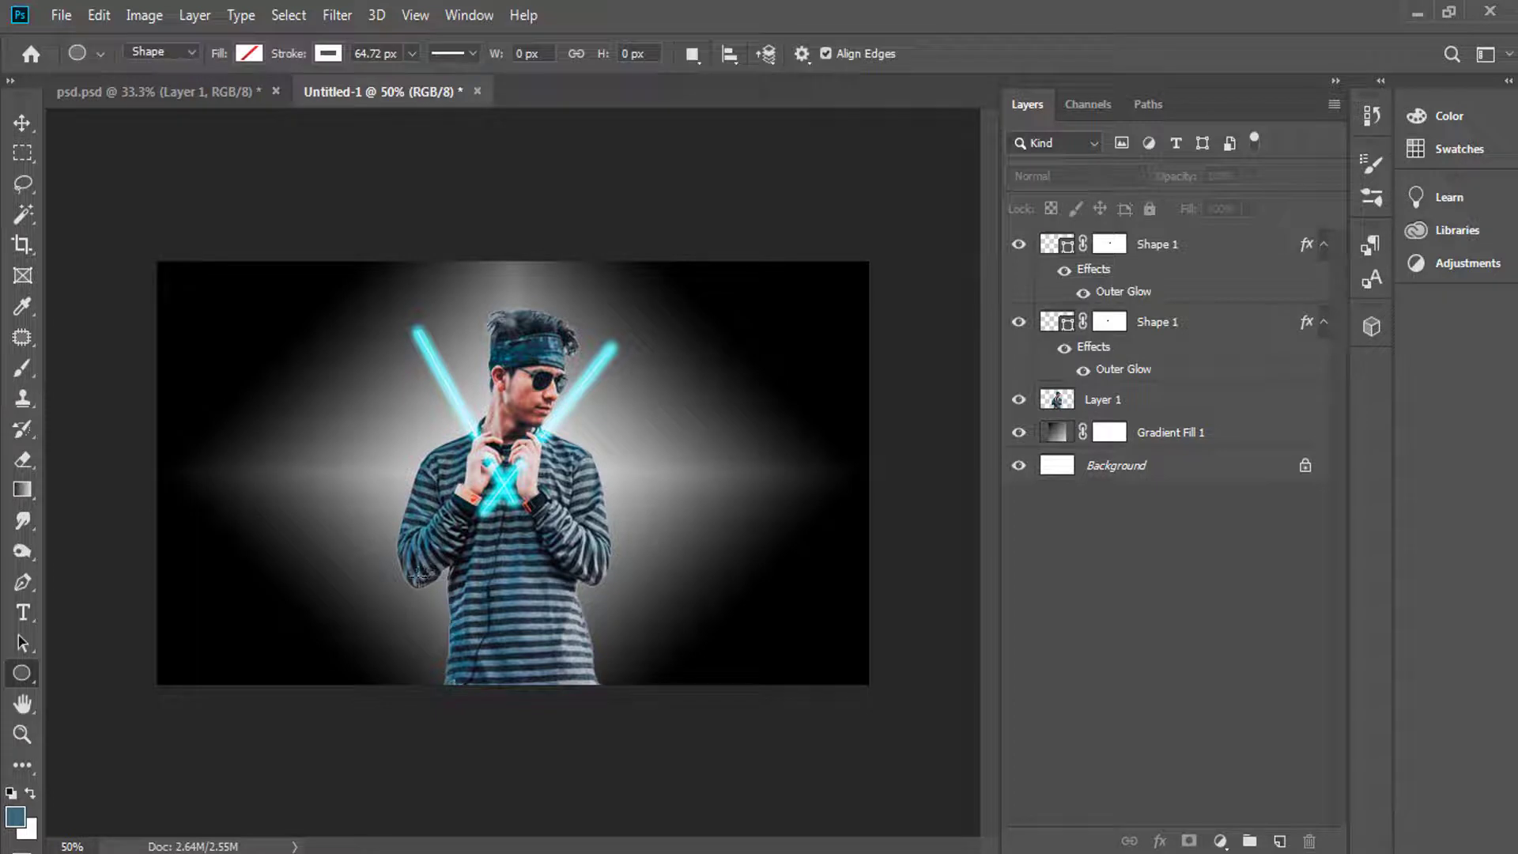
left_click_drag(407, 572, 624, 637)
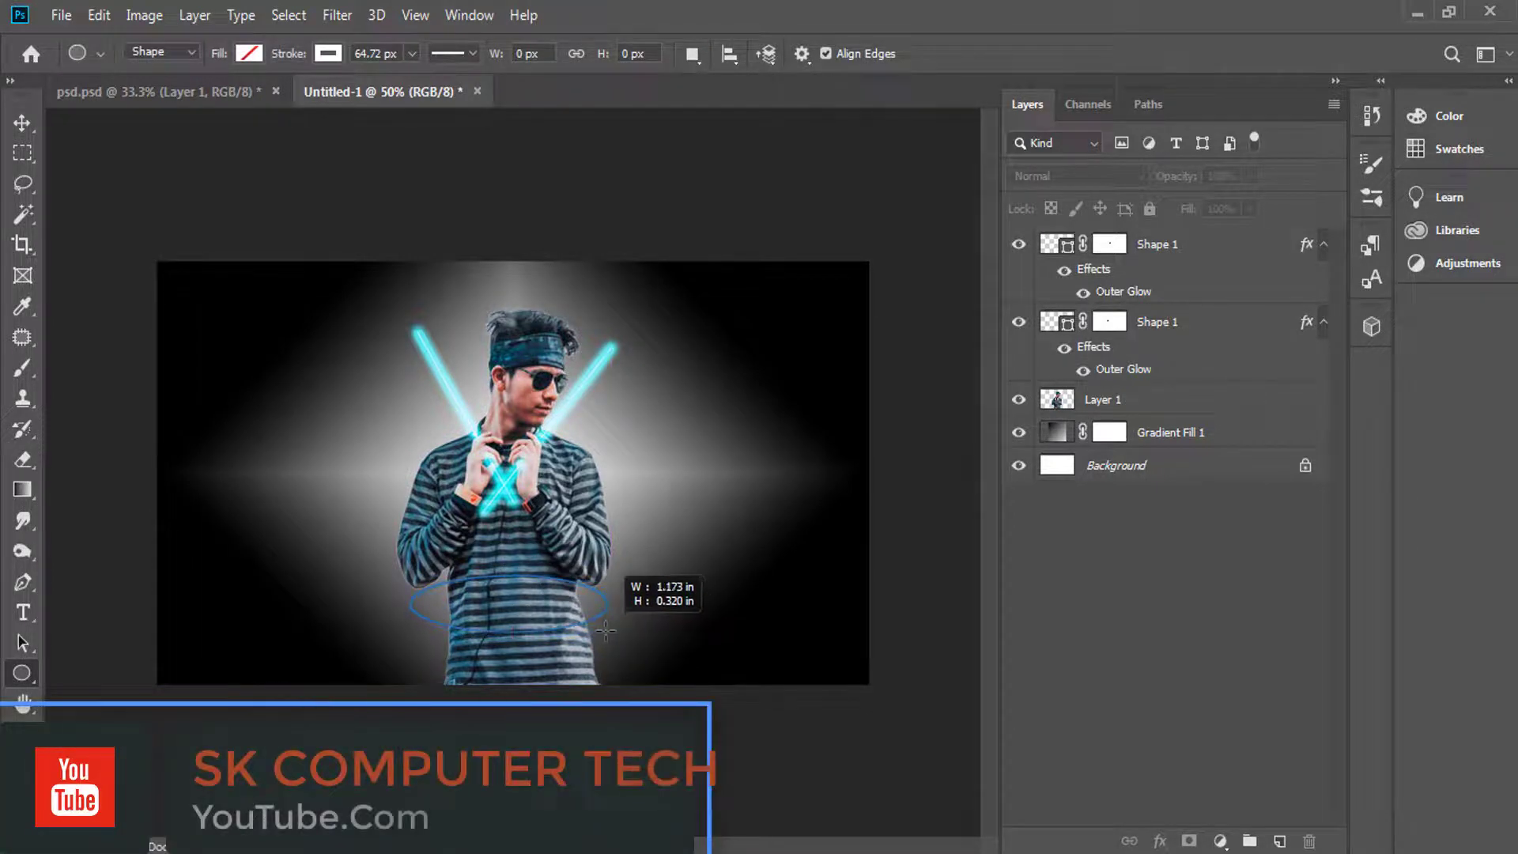
left_click_drag(624, 637, 604, 630)
left_click(22, 122)
left_click(966, 653)
left_click(945, 527)
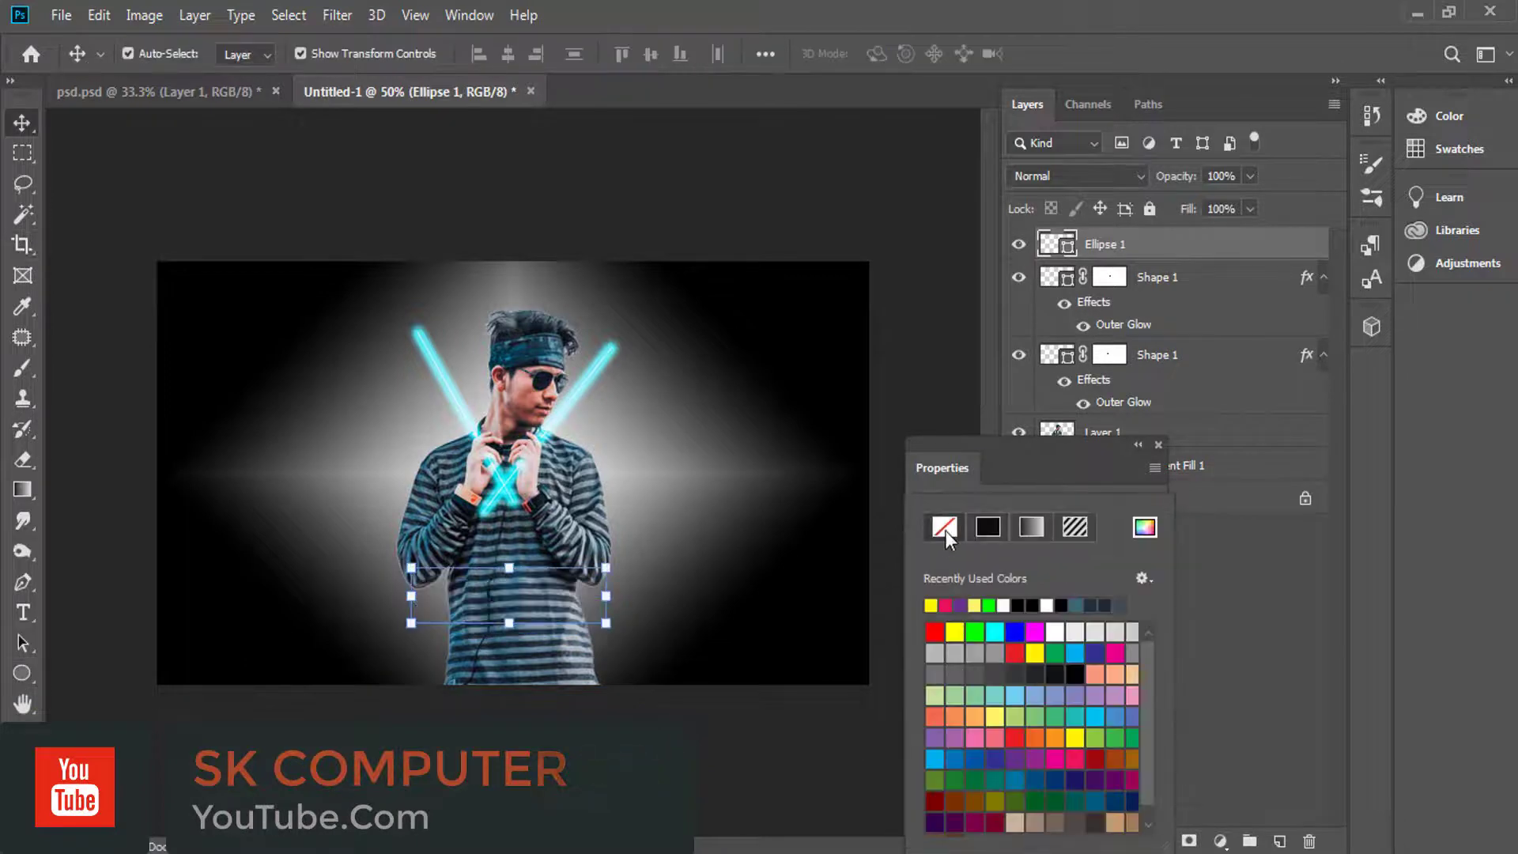
left_click(1049, 606)
left_click(1049, 653)
left_click_drag(993, 681, 998, 681)
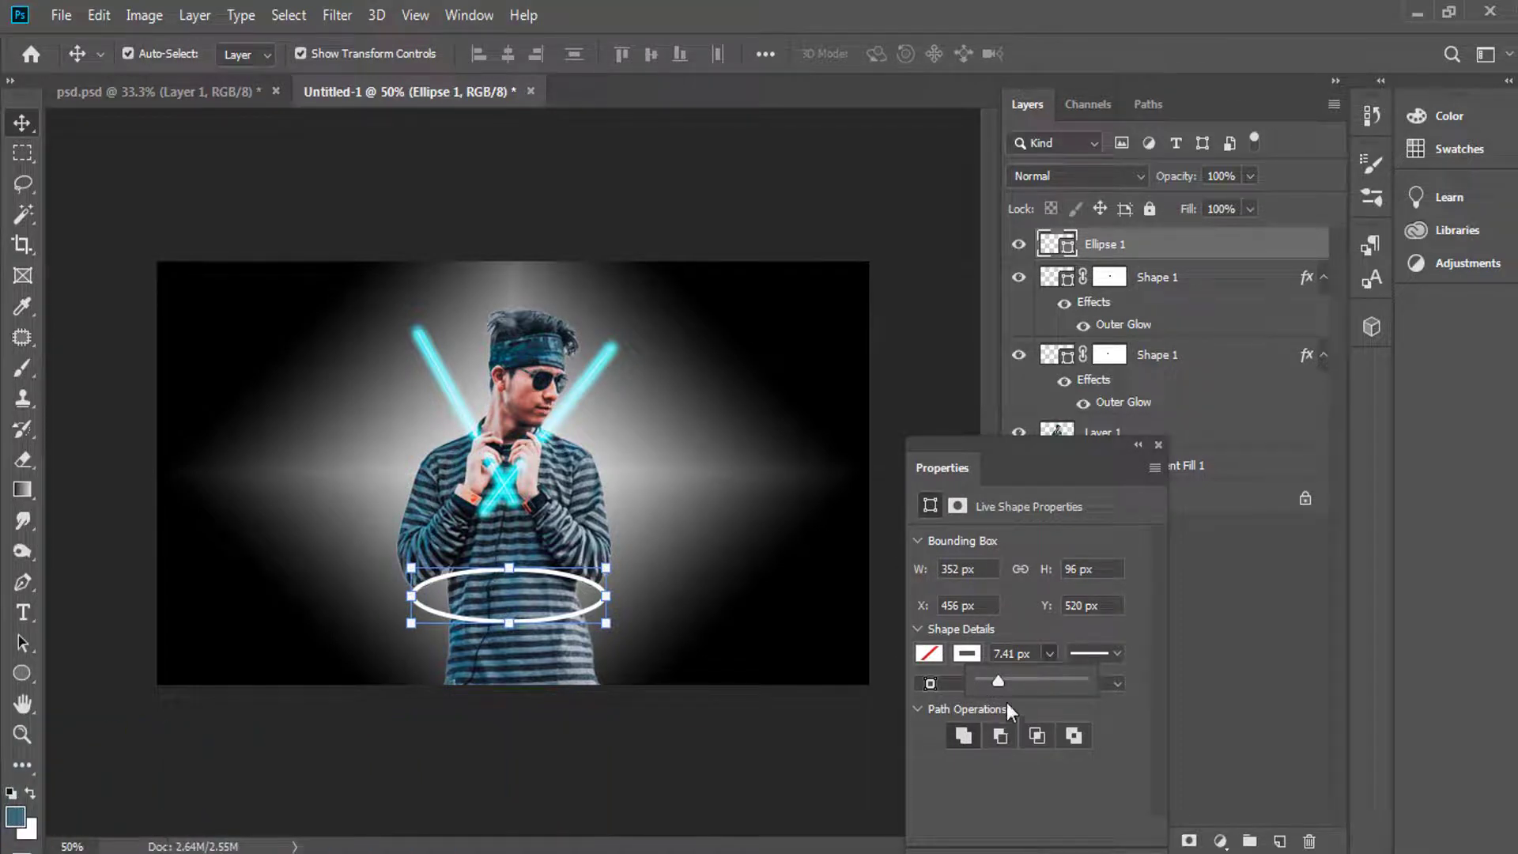
left_click(1008, 653)
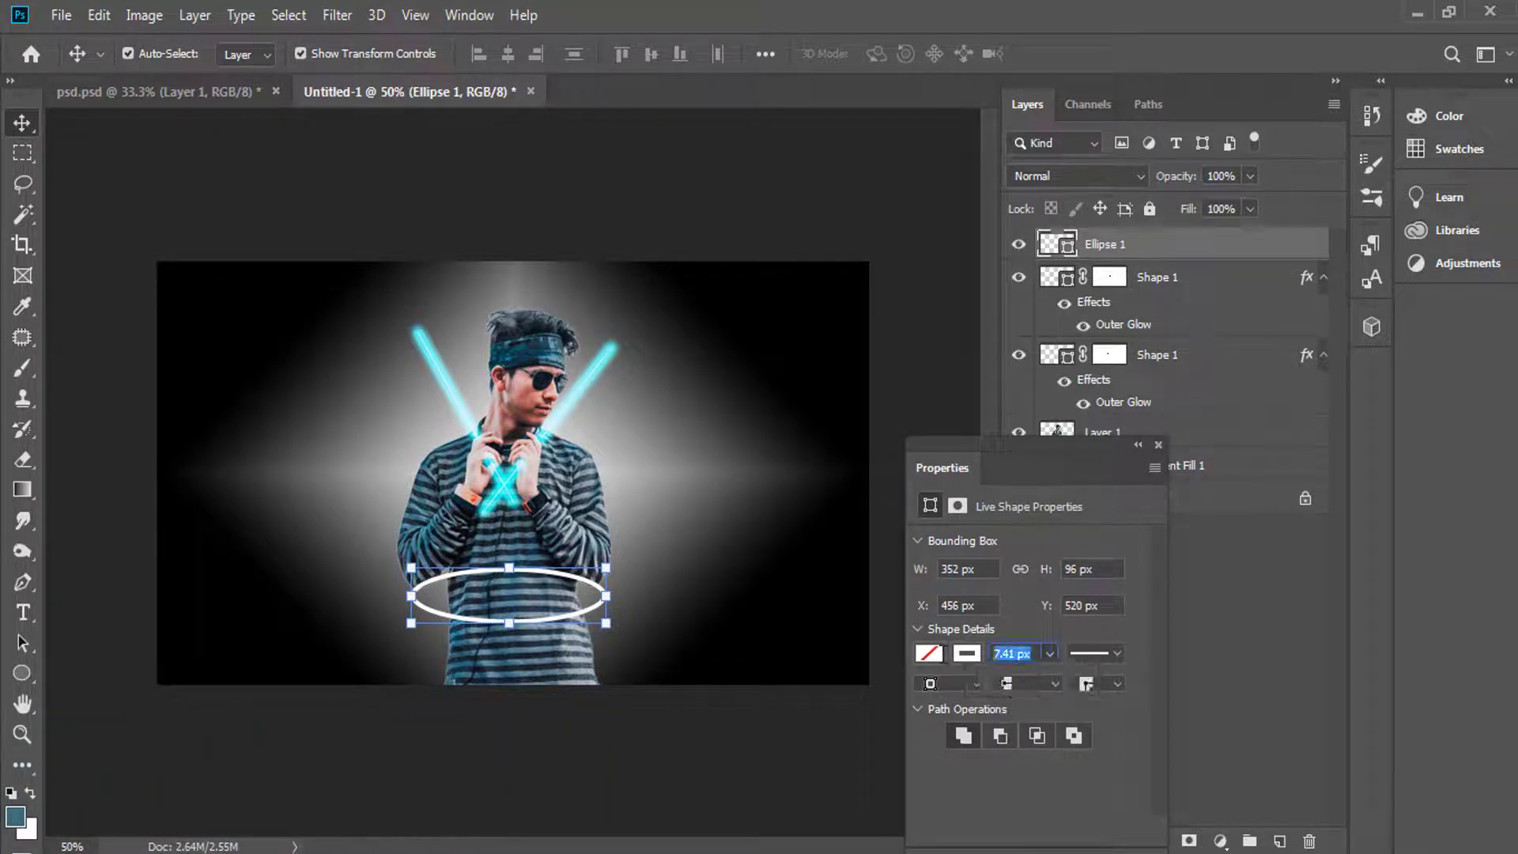
type("10")
key("Return")
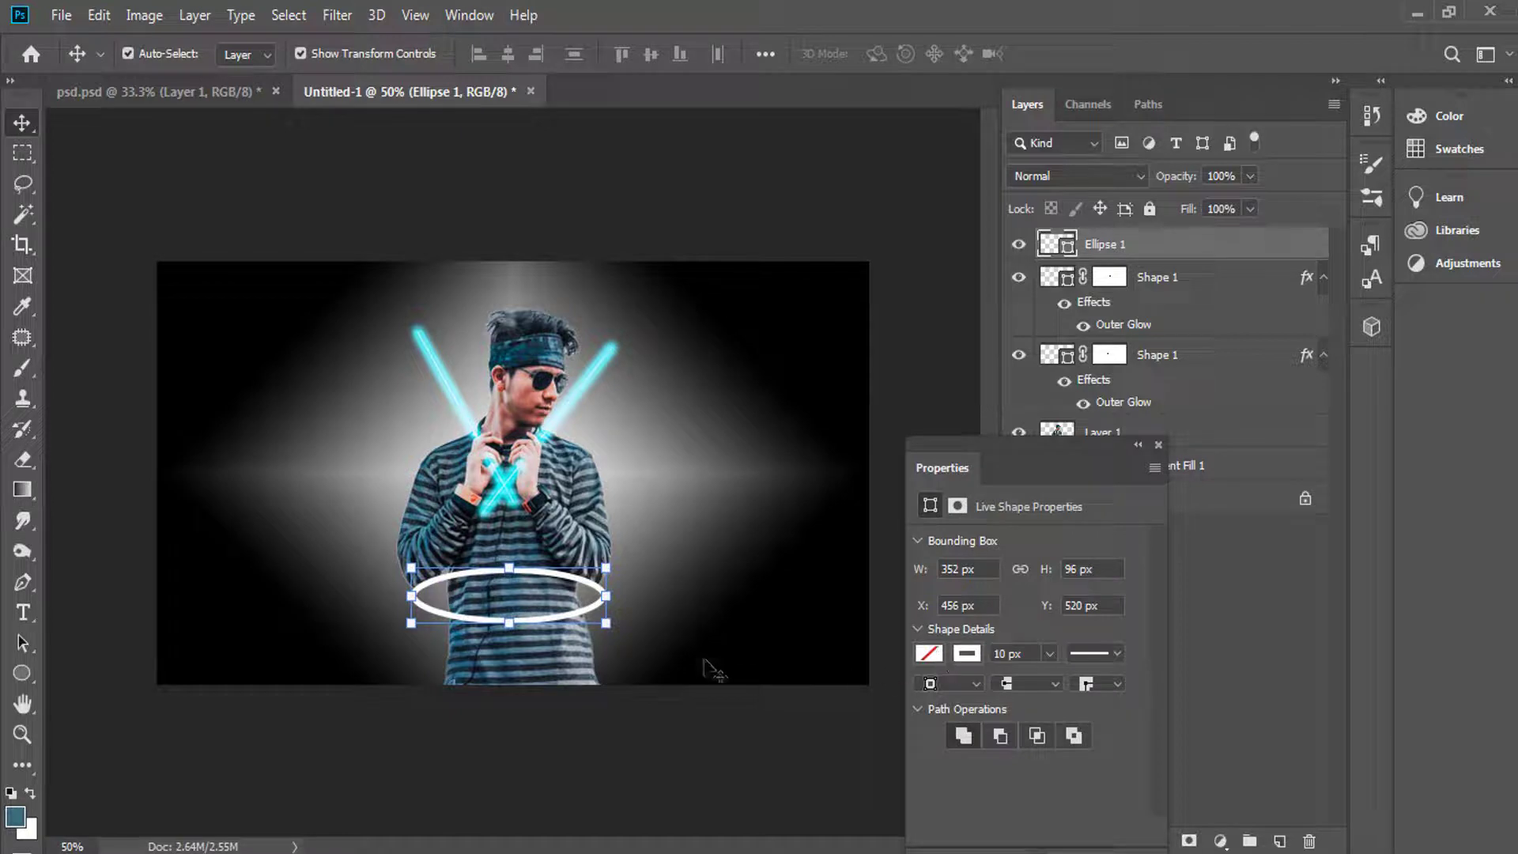
Move the white ring slightly right and up on the waist.
left_click(687, 752)
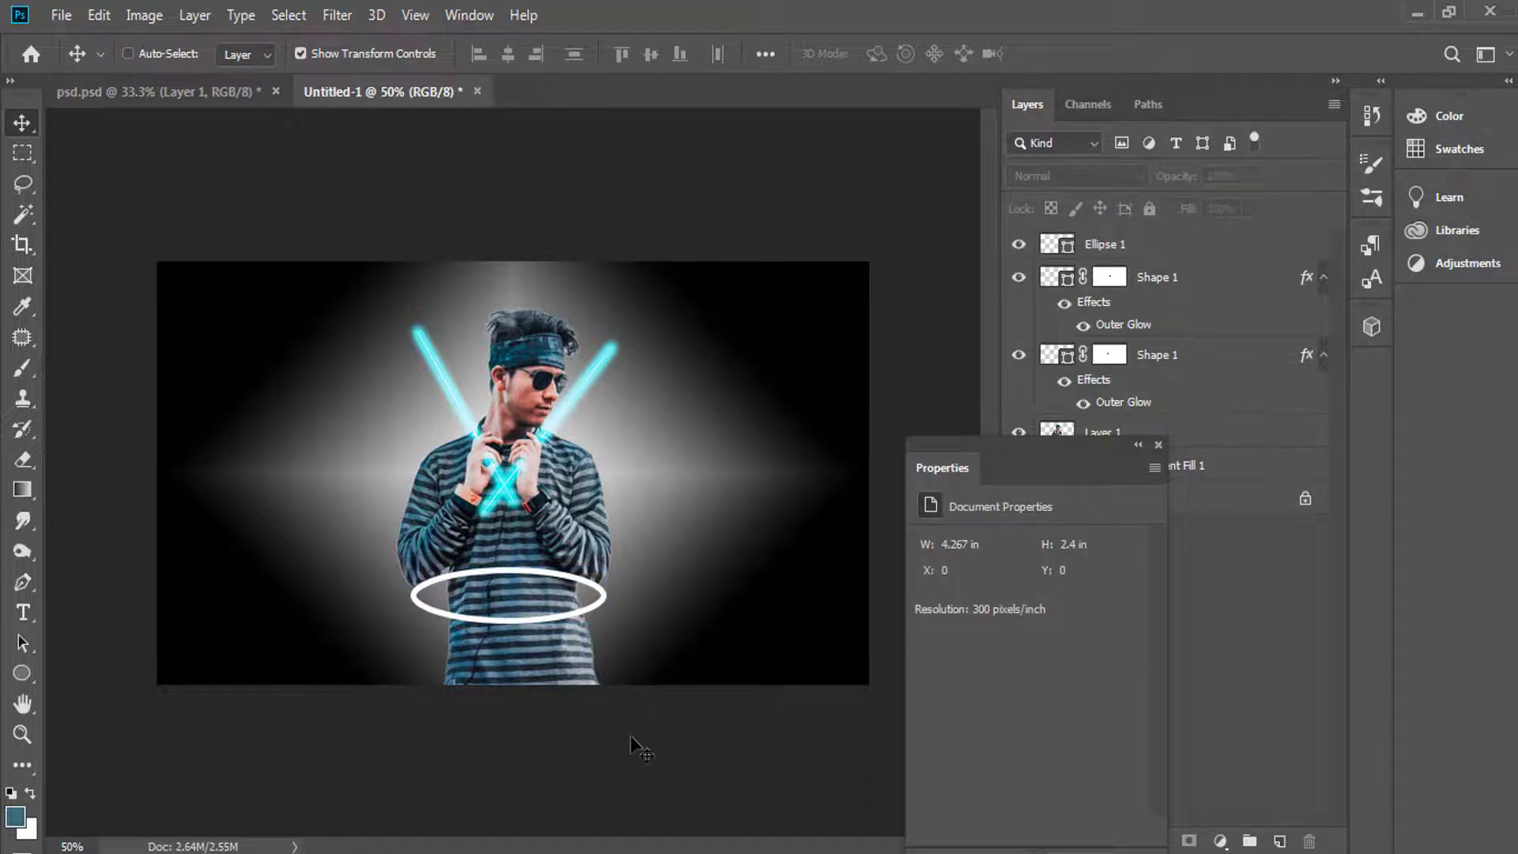
key("ctrl+plus")
key("ctrl+plus")
left_click(437, 765, "ctrl")
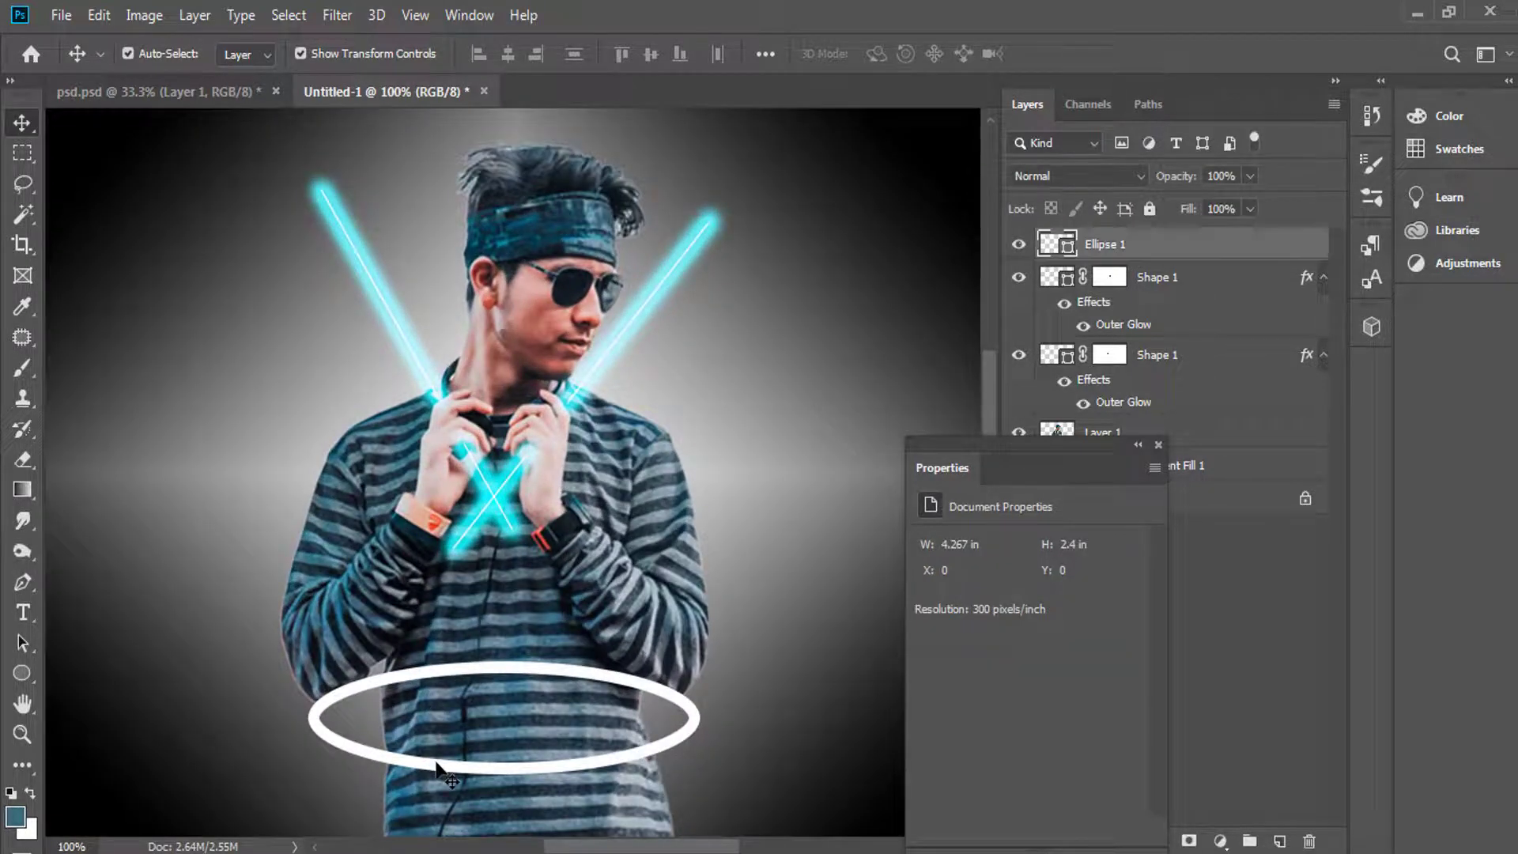
left_click_drag(438, 765, 447, 768)
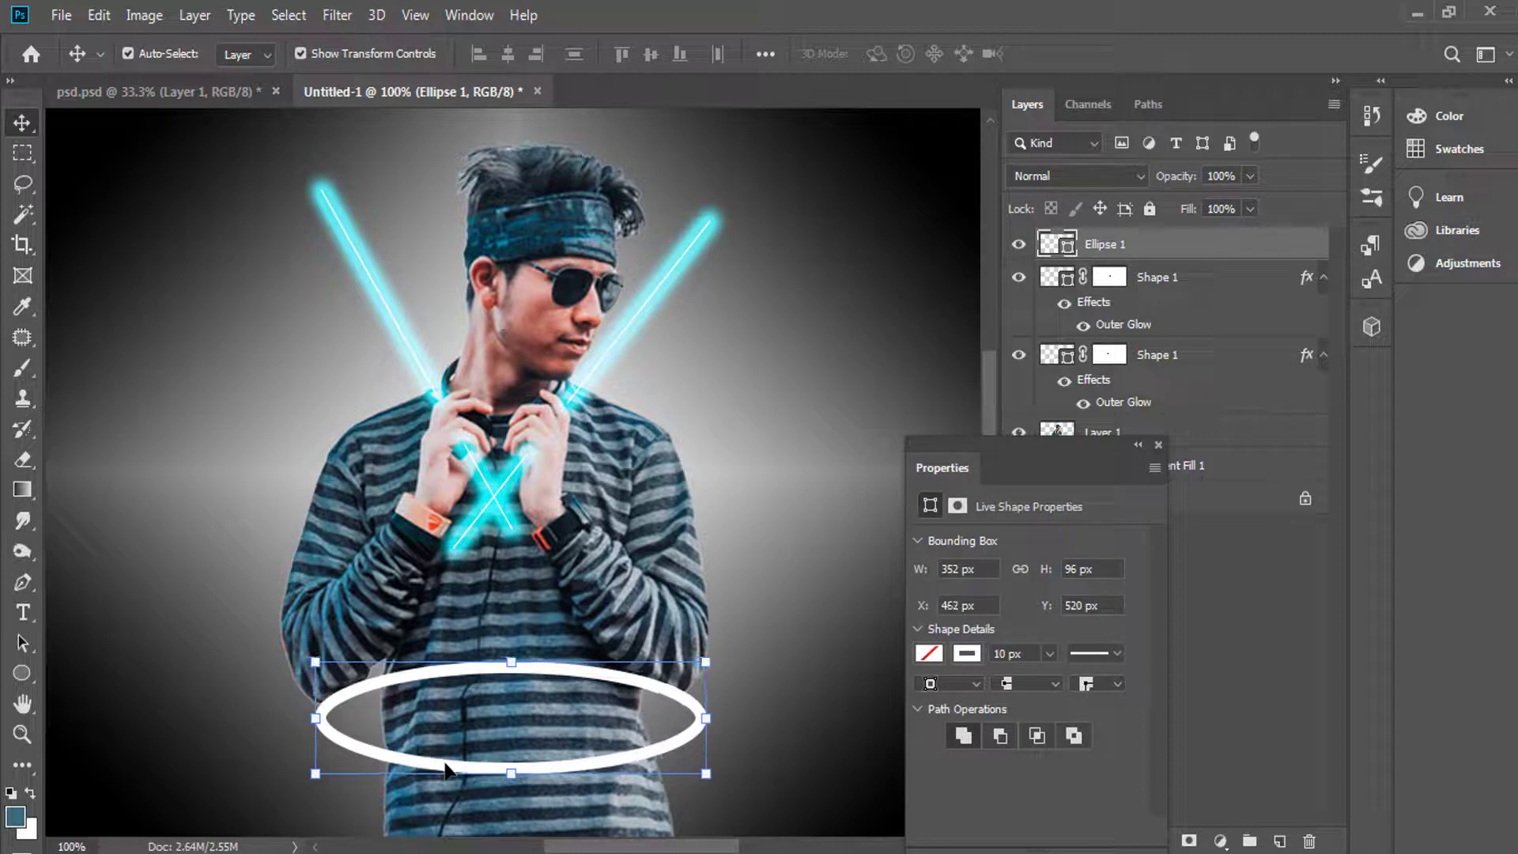
key("Right")
key("Right")
key("Right")
key("Right")
key("Right")
key("Up")
key("Up")
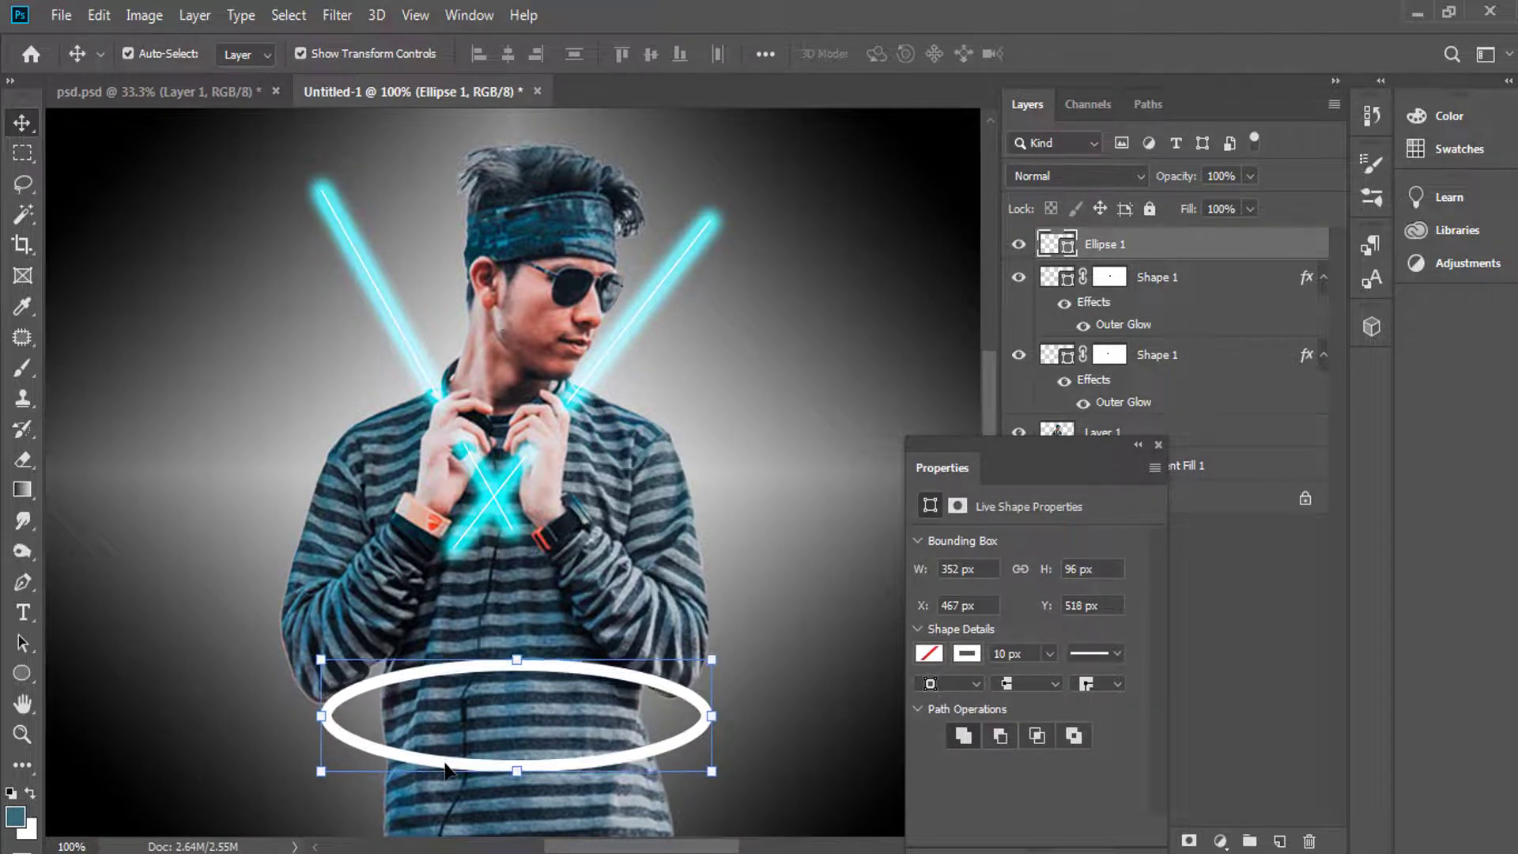
key("Up")
key("Up")
key("Up")
key("Up")
key("Up")
key("Up")
key("Up")
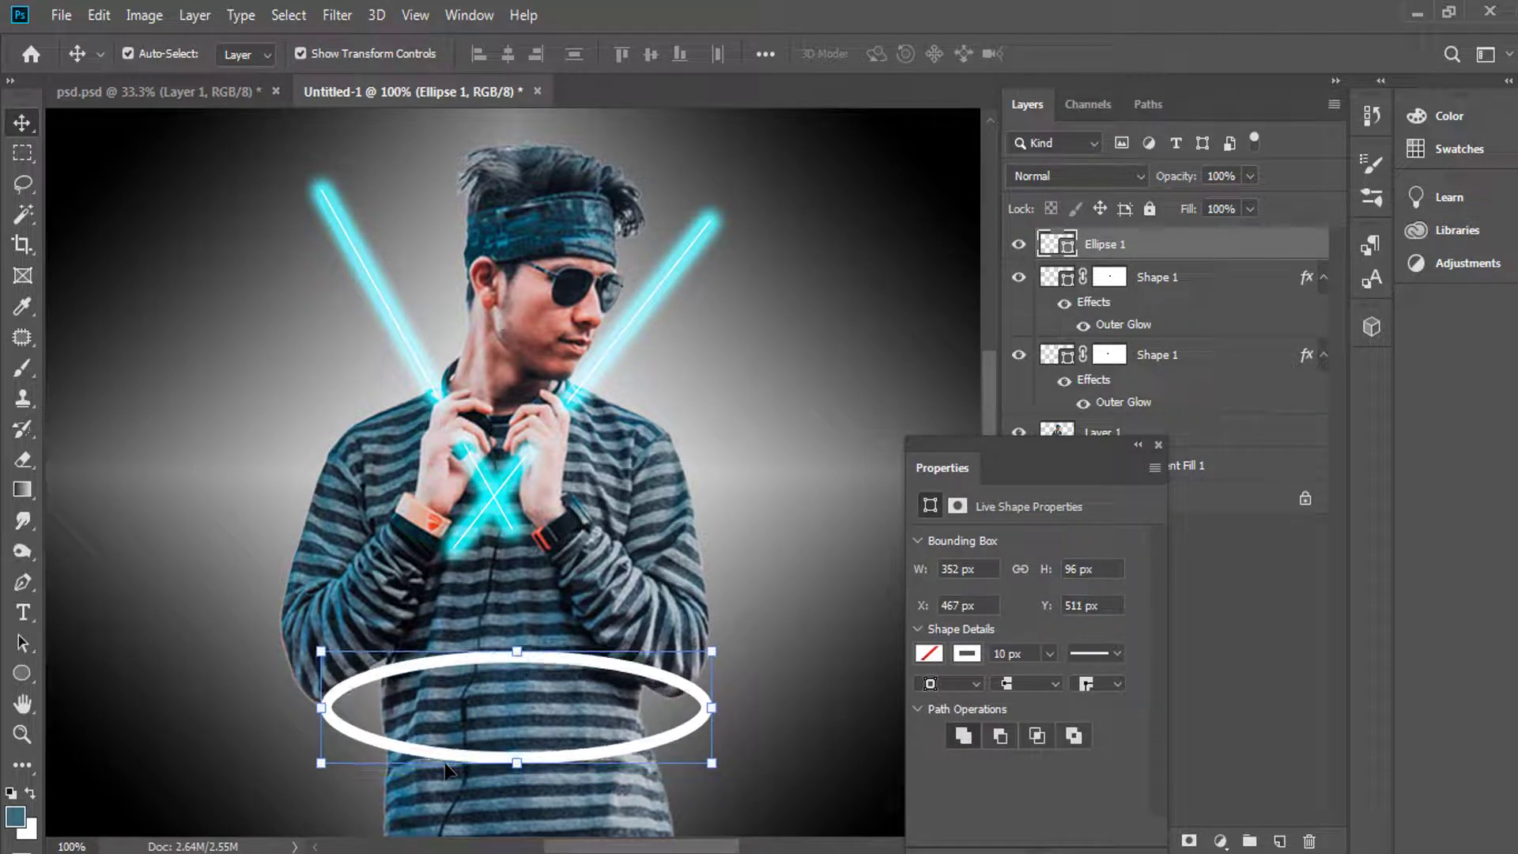
key("Up")
key("Up")
key("Up")
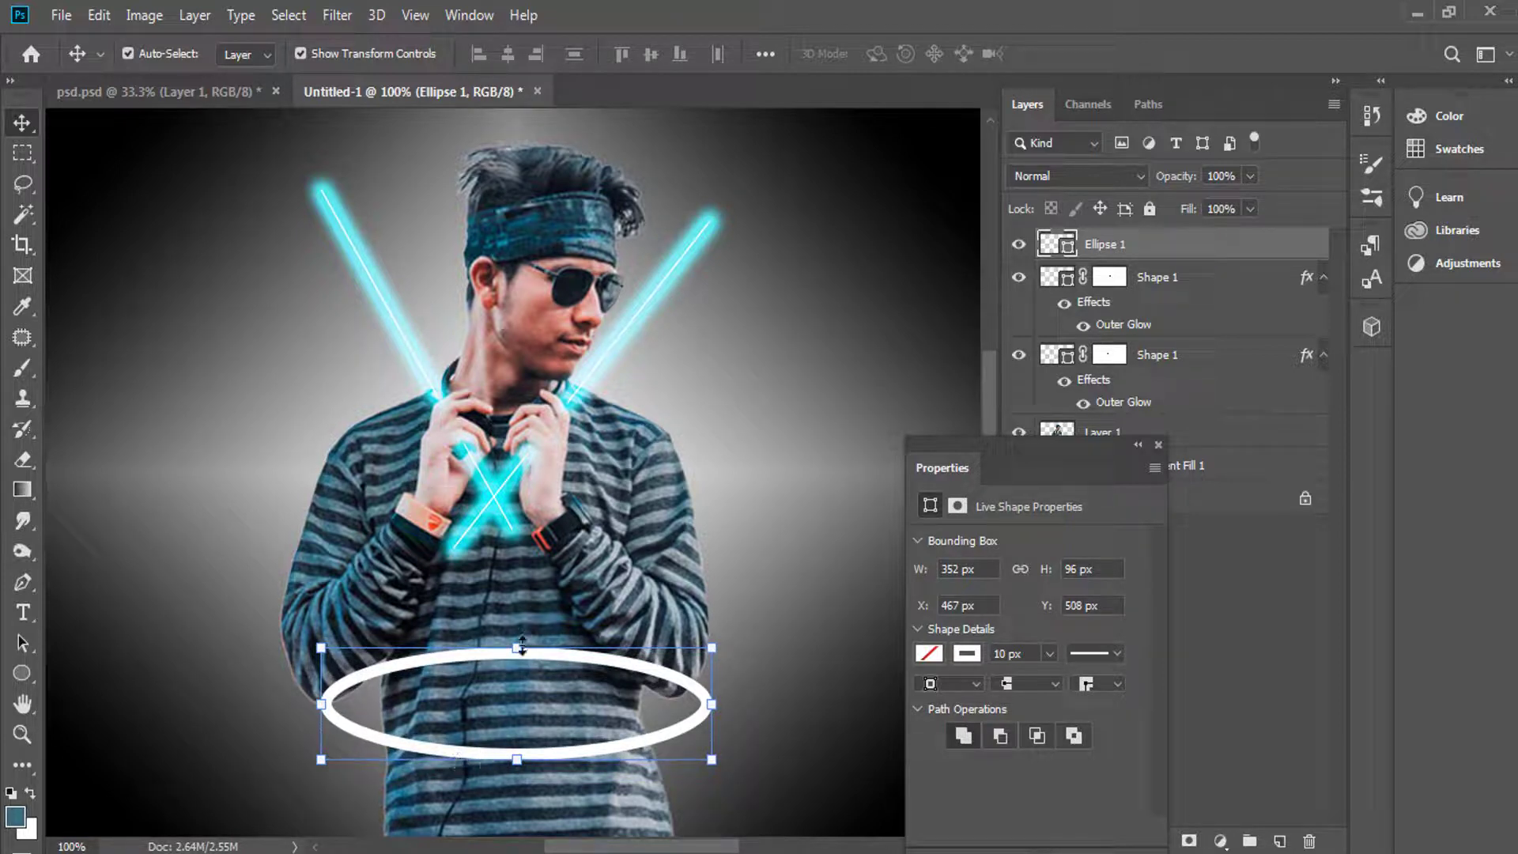
Squash the ring to about 90% width and 83% height and apply.
left_click_drag(521, 645, 521, 666)
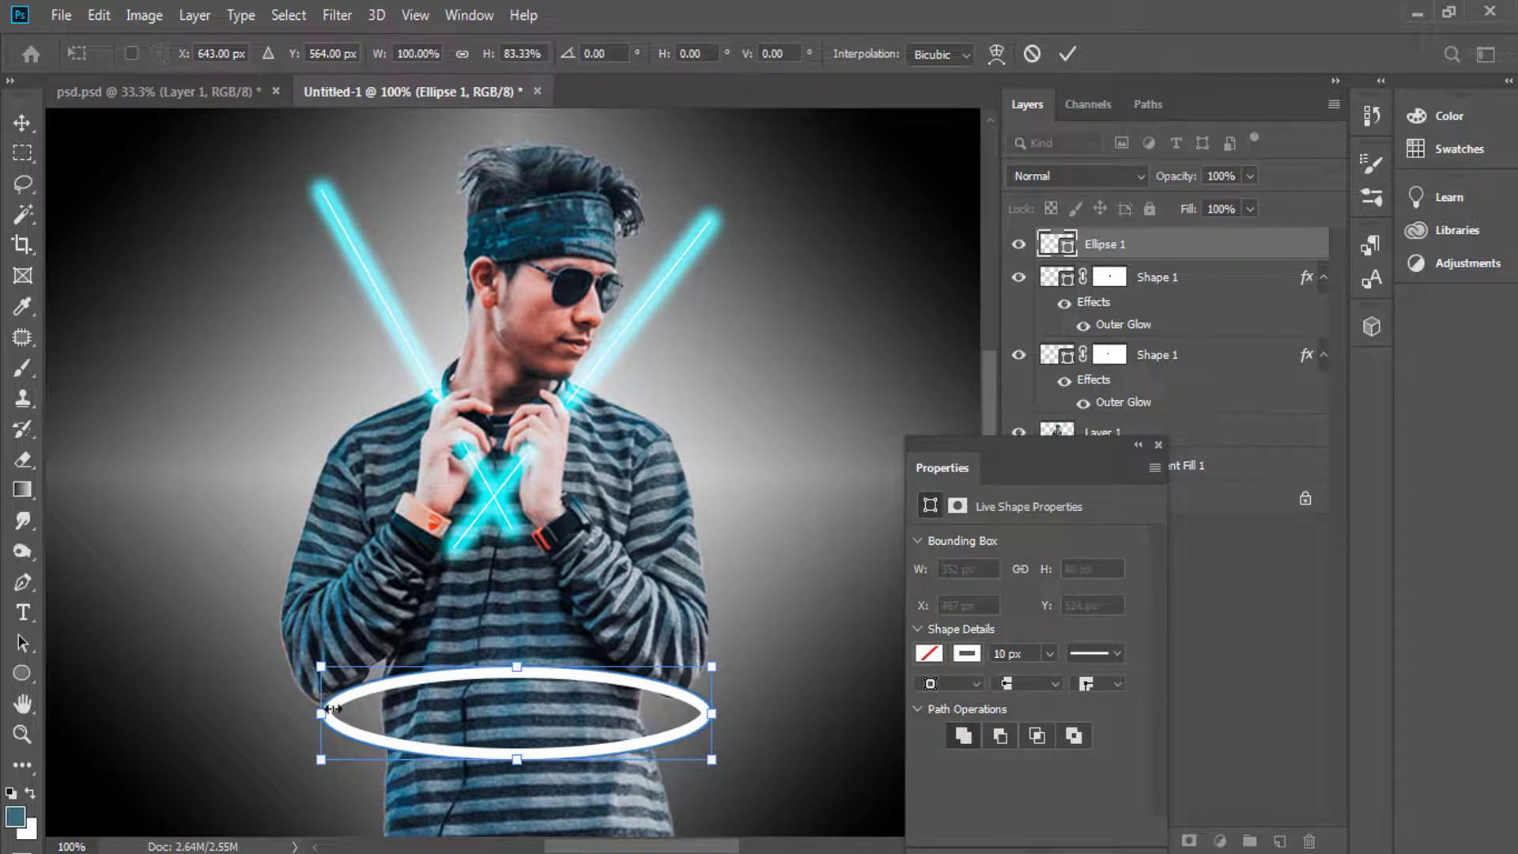
left_click_drag(332, 708, 350, 710)
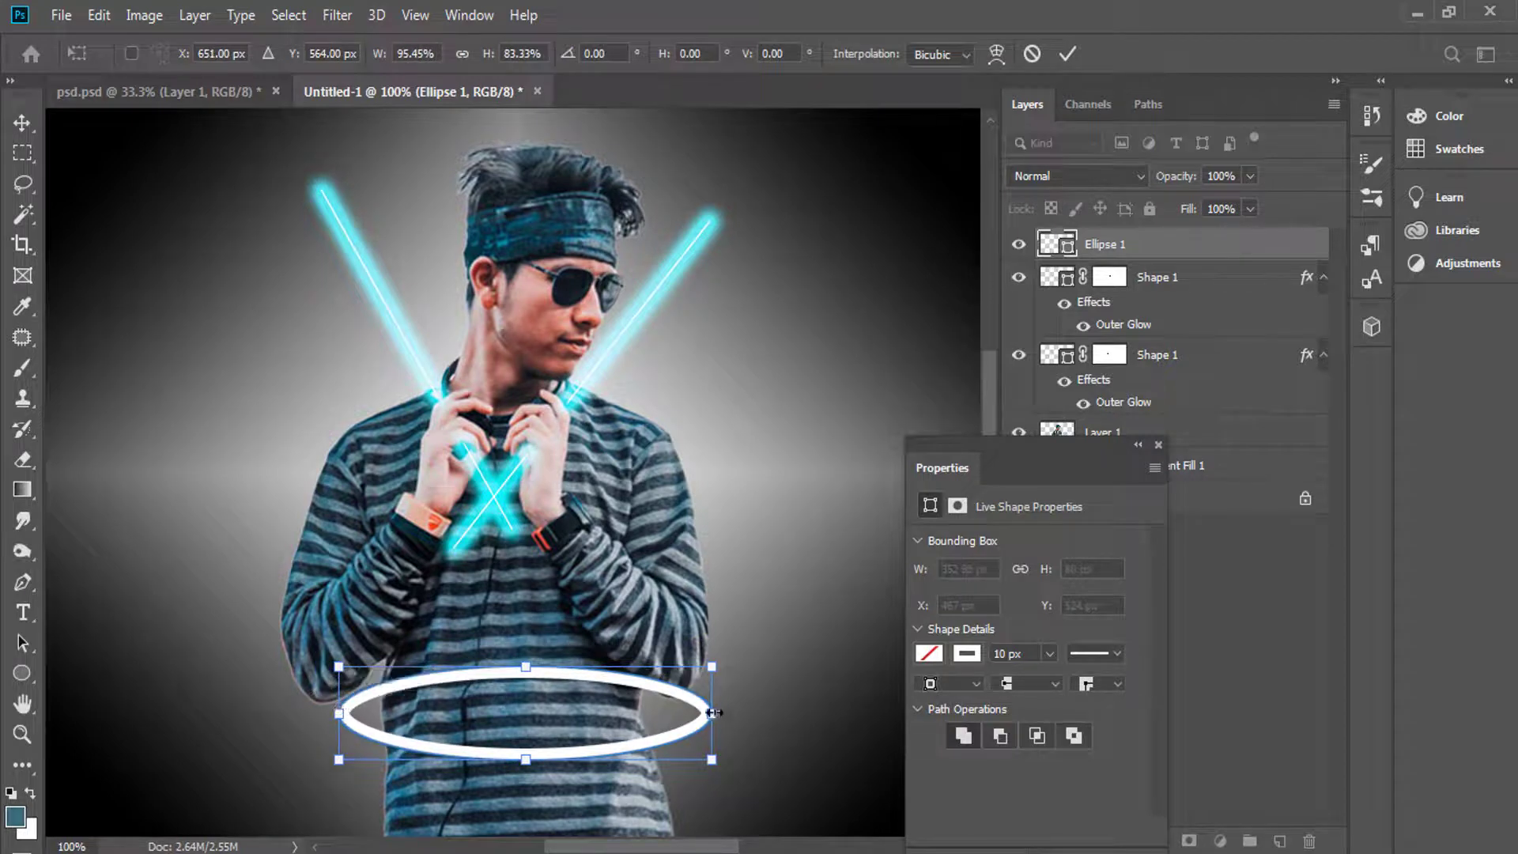
left_click_drag(713, 712, 692, 713)
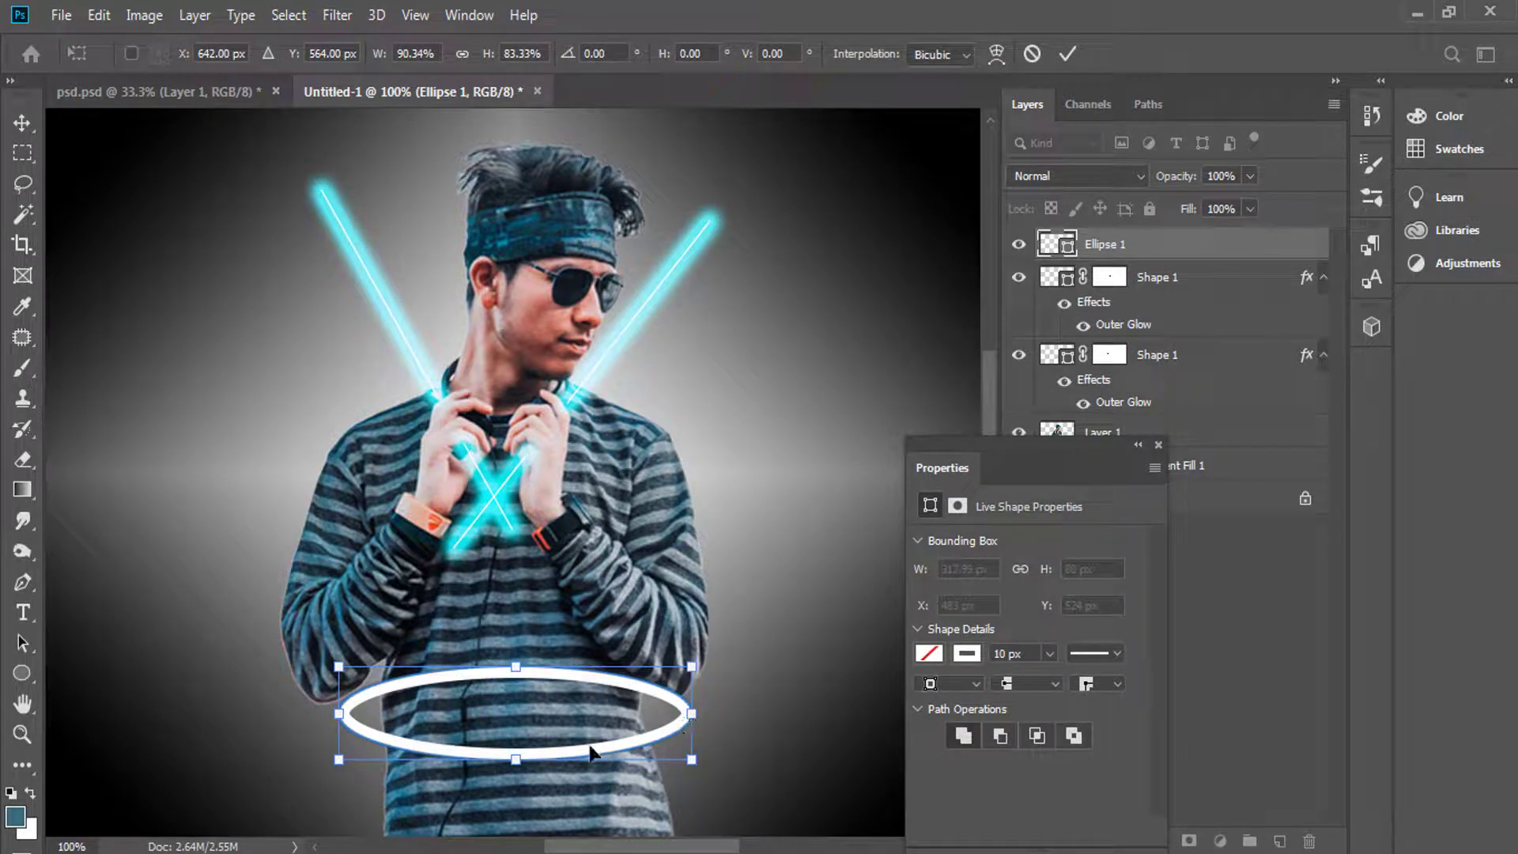
key("Left")
key("Left")
key("Left")
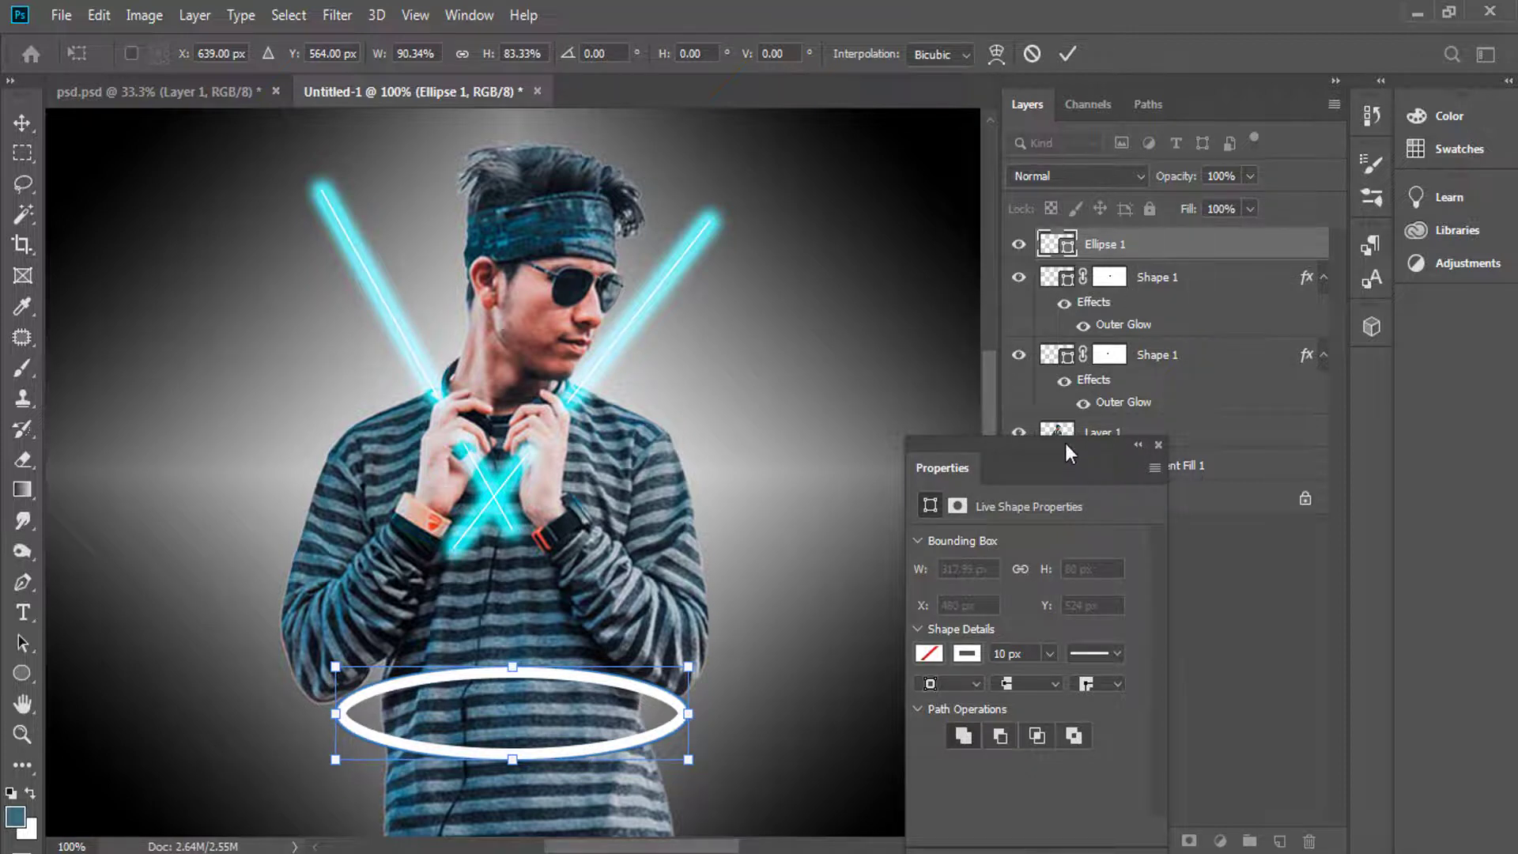
left_click_drag(1064, 460, 1236, 526)
key("Return")
Apply a red (ff0006) Outer Glow to Ellipse 1 with 32% spread and 18 px size.
right_click(1143, 252)
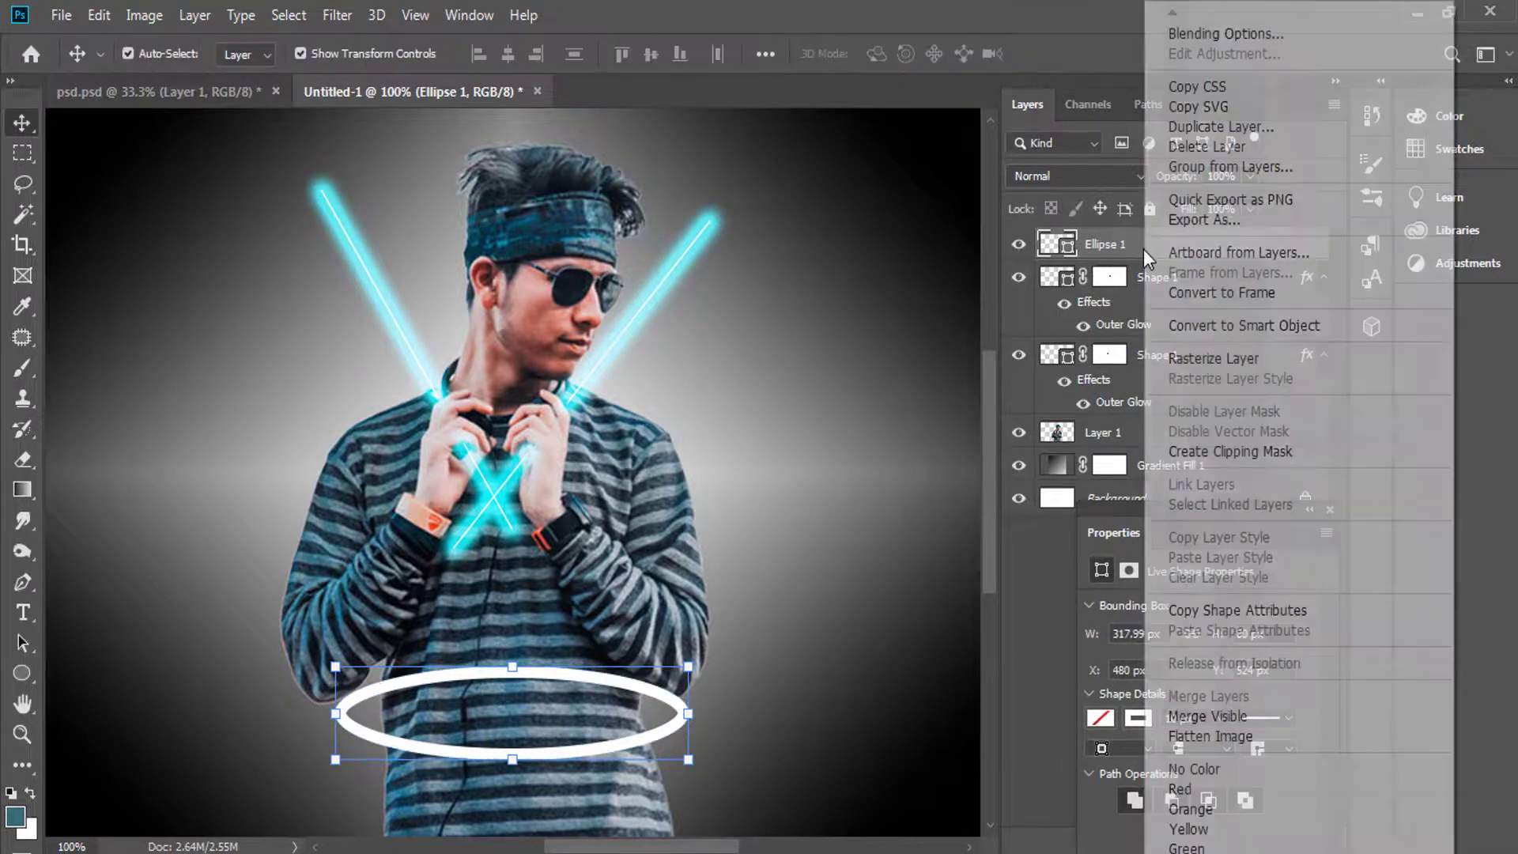
left_click(1192, 35)
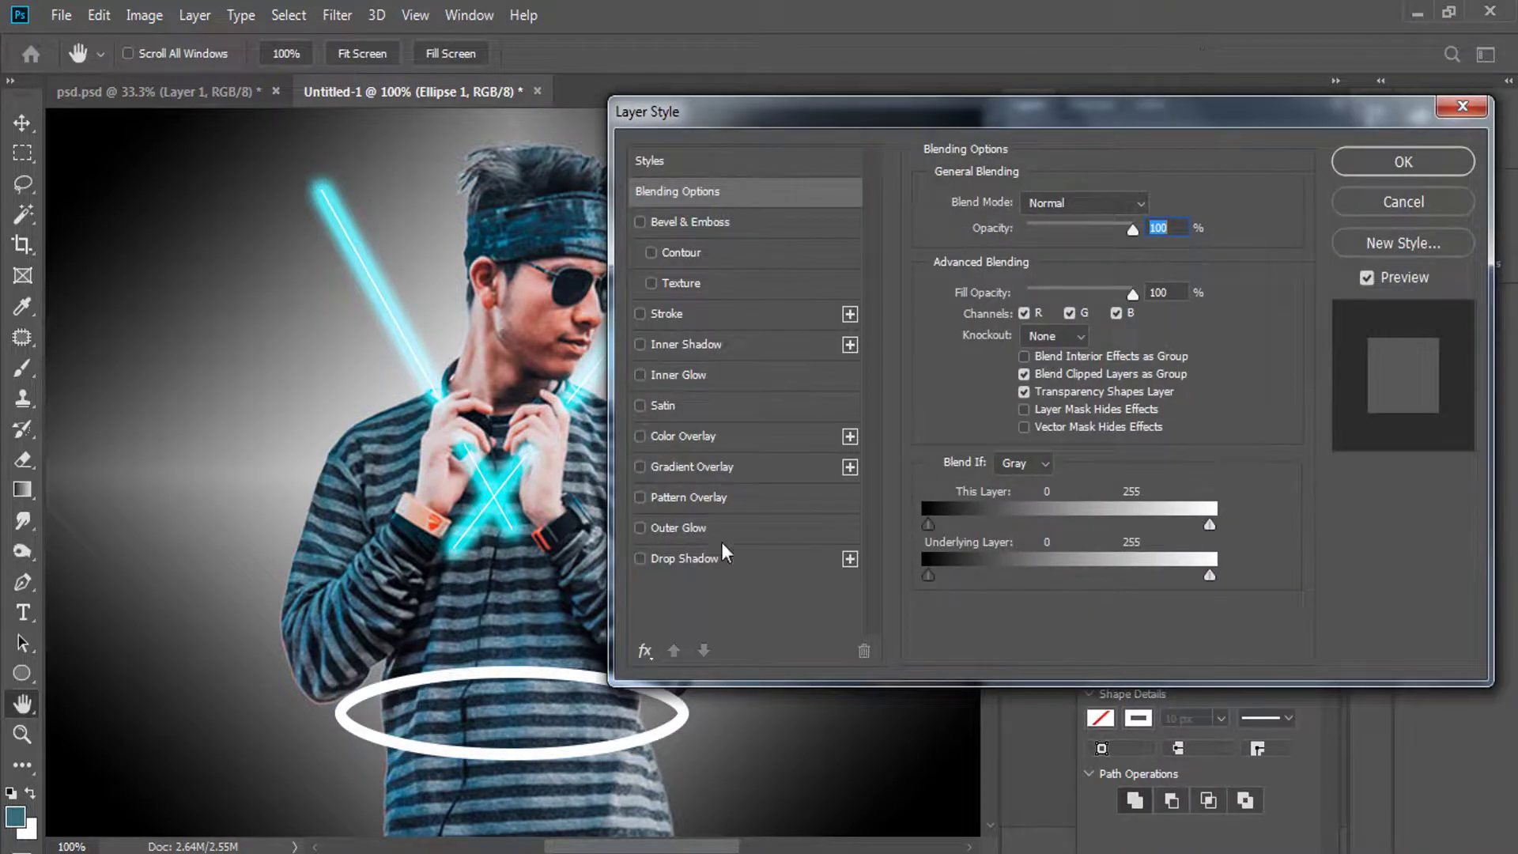
left_click(639, 528)
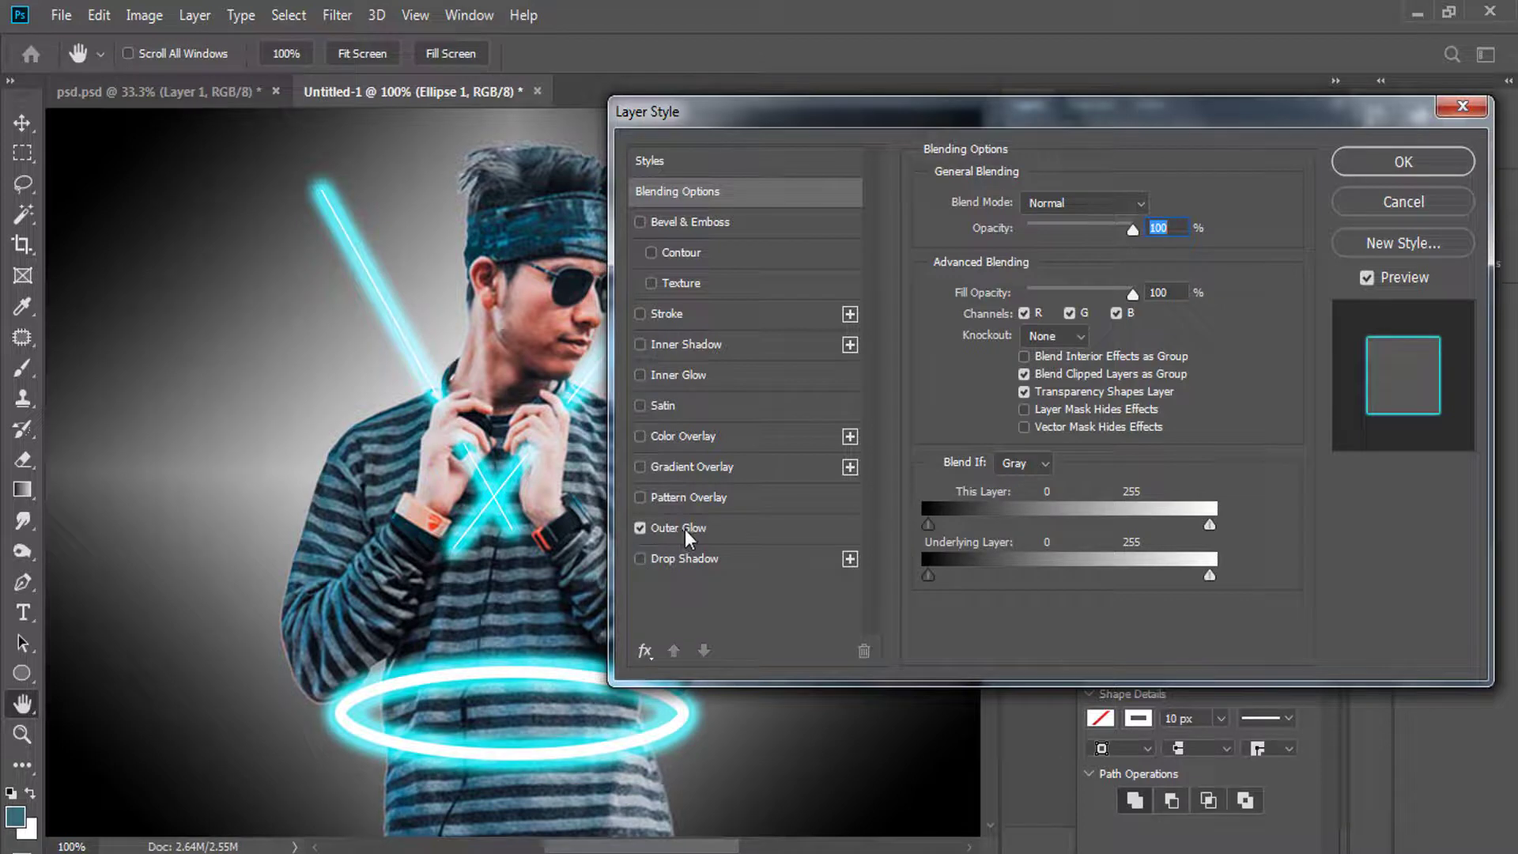
left_click(686, 528)
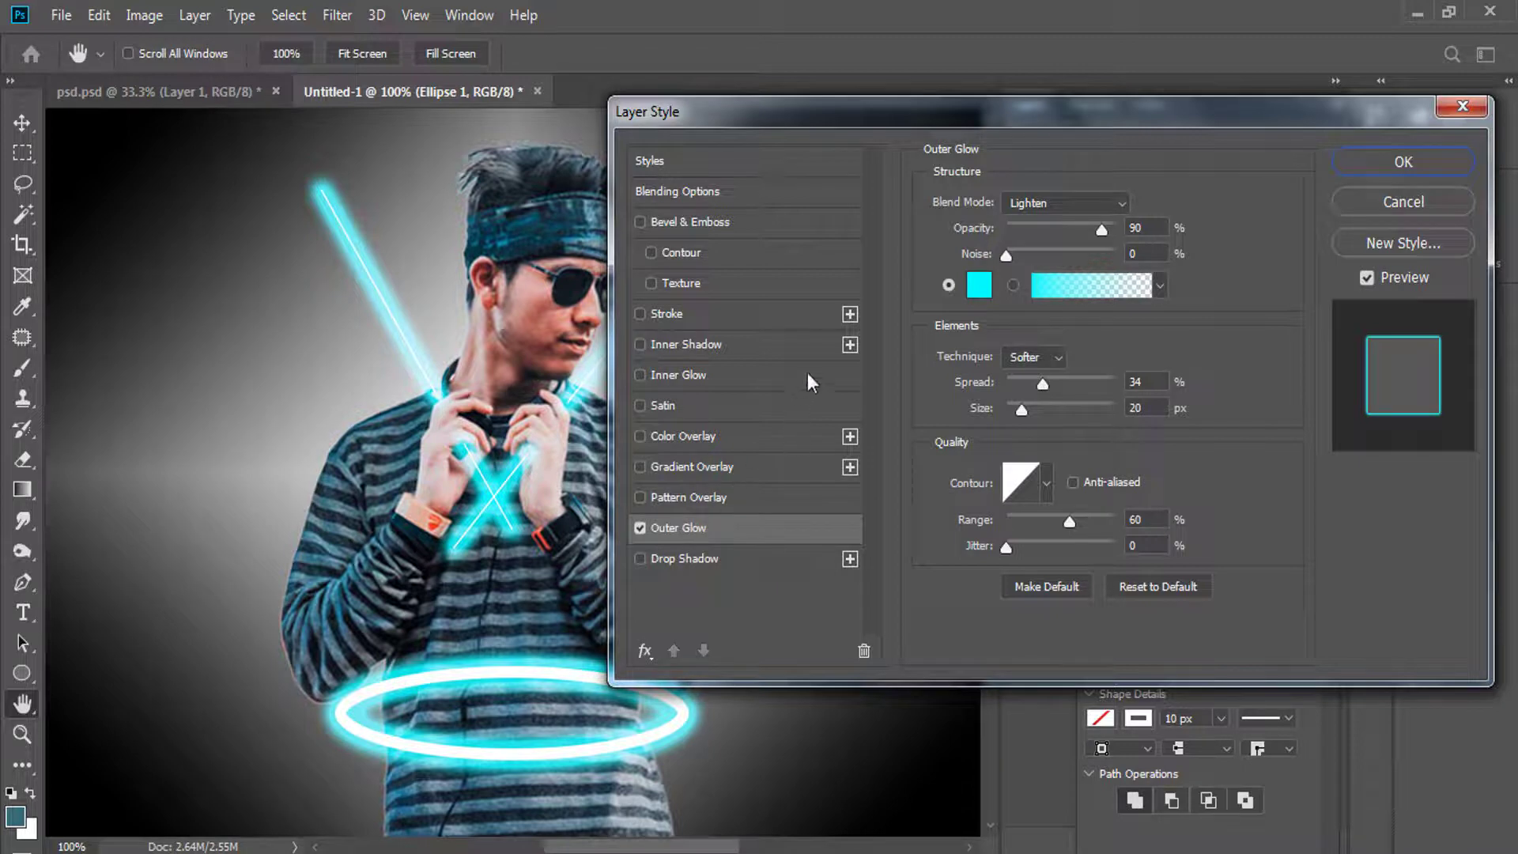
left_click(979, 285)
left_click_drag(1233, 386, 1237, 168)
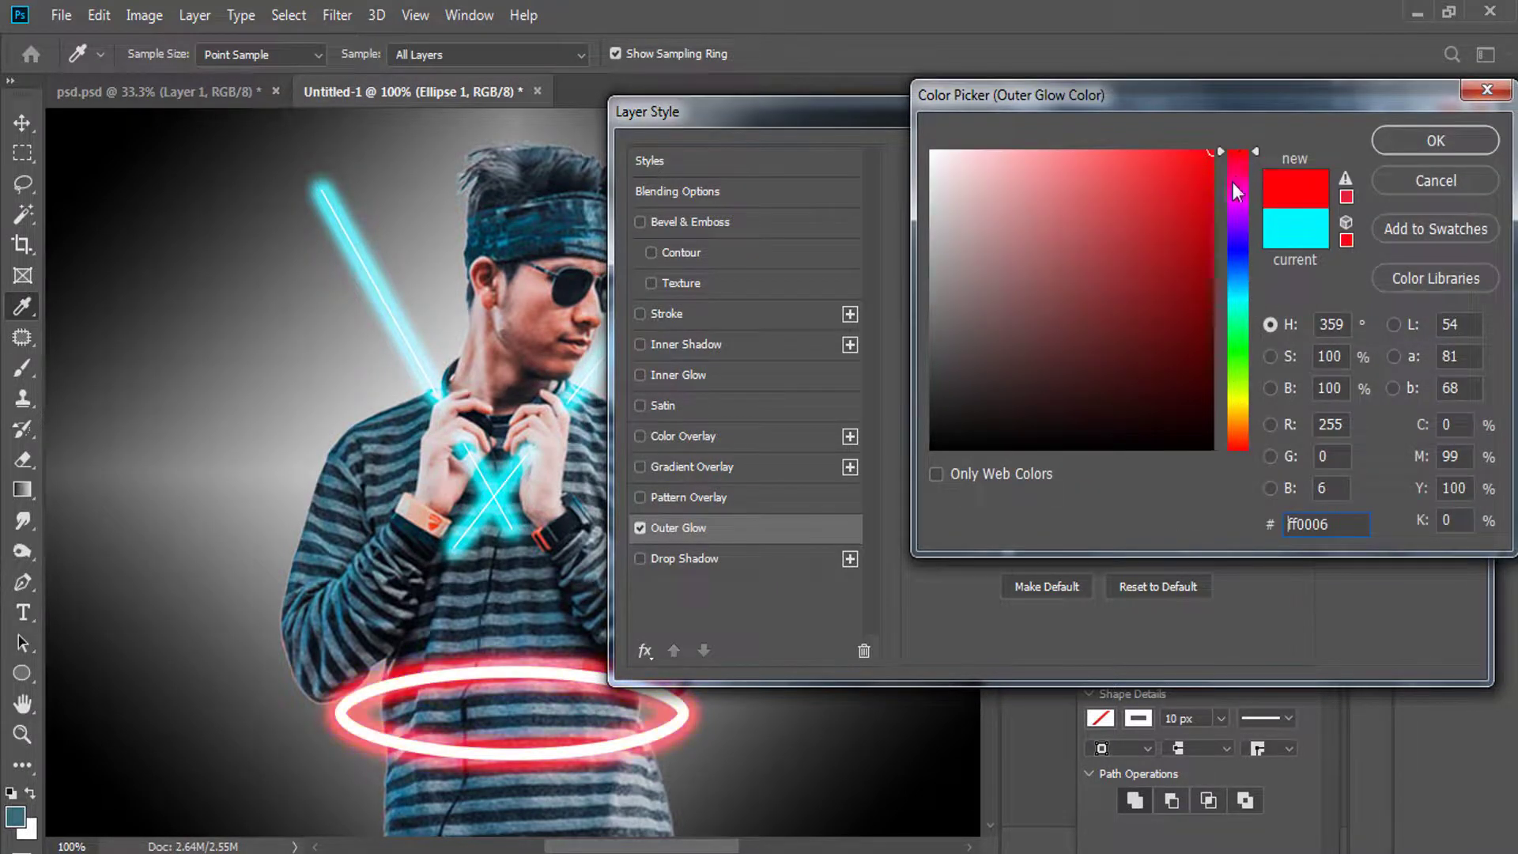
left_click(1444, 154)
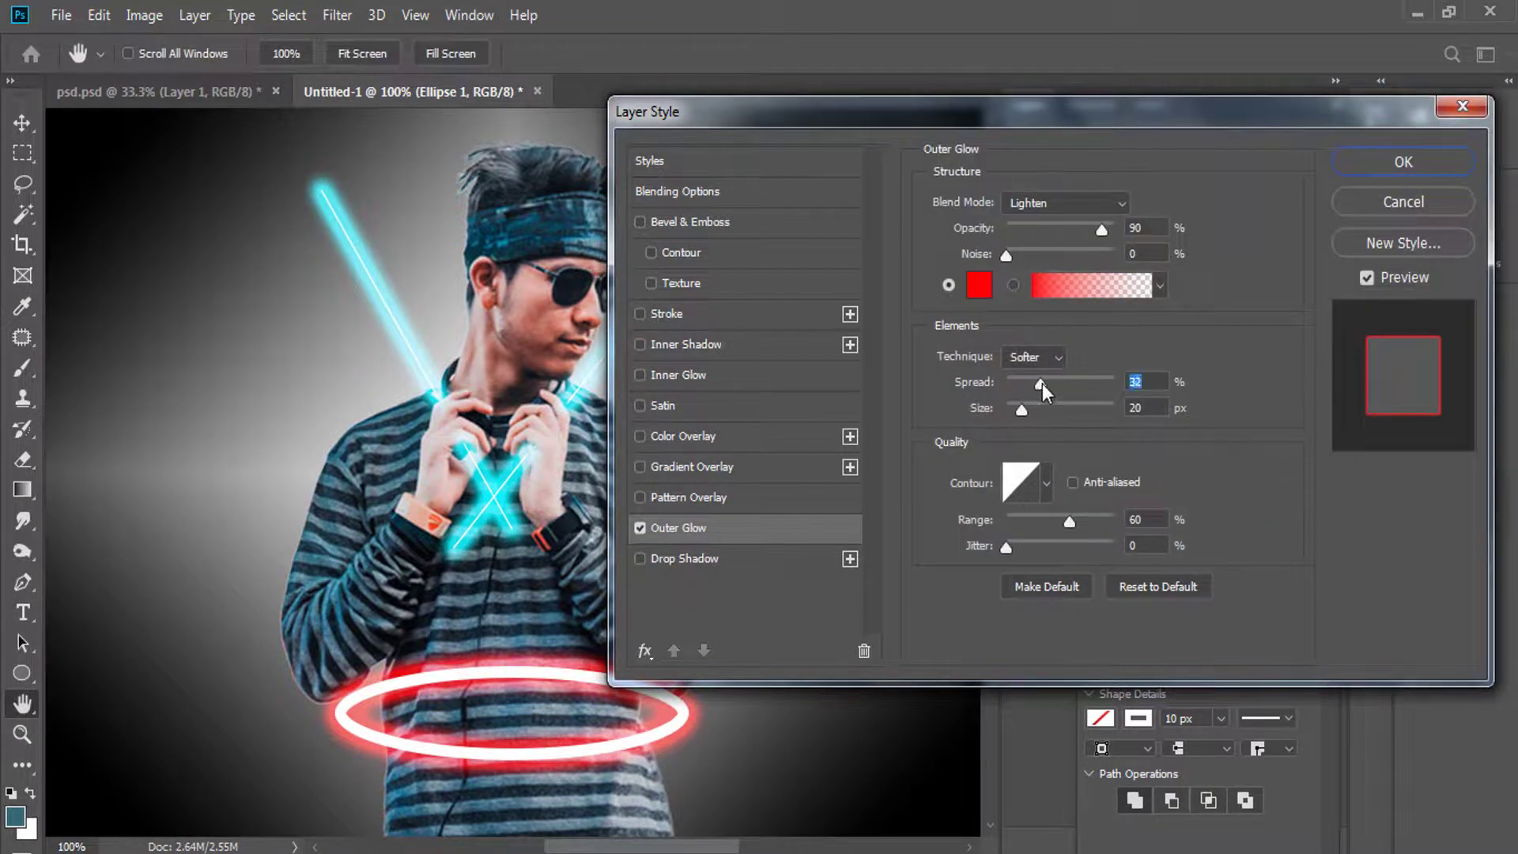
left_click_drag(1023, 409, 1022, 406)
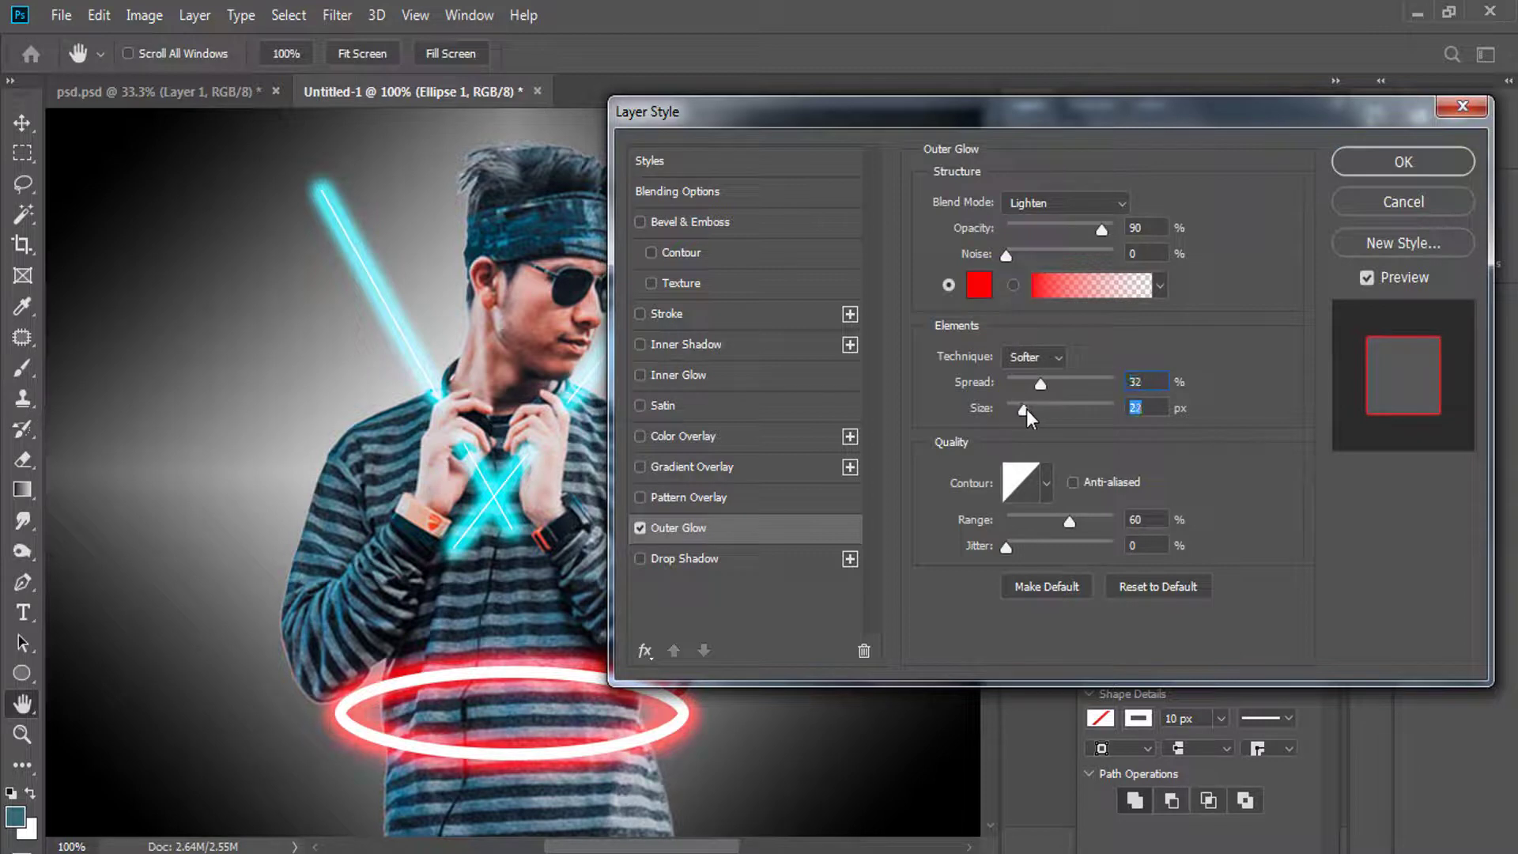
left_click(1403, 162)
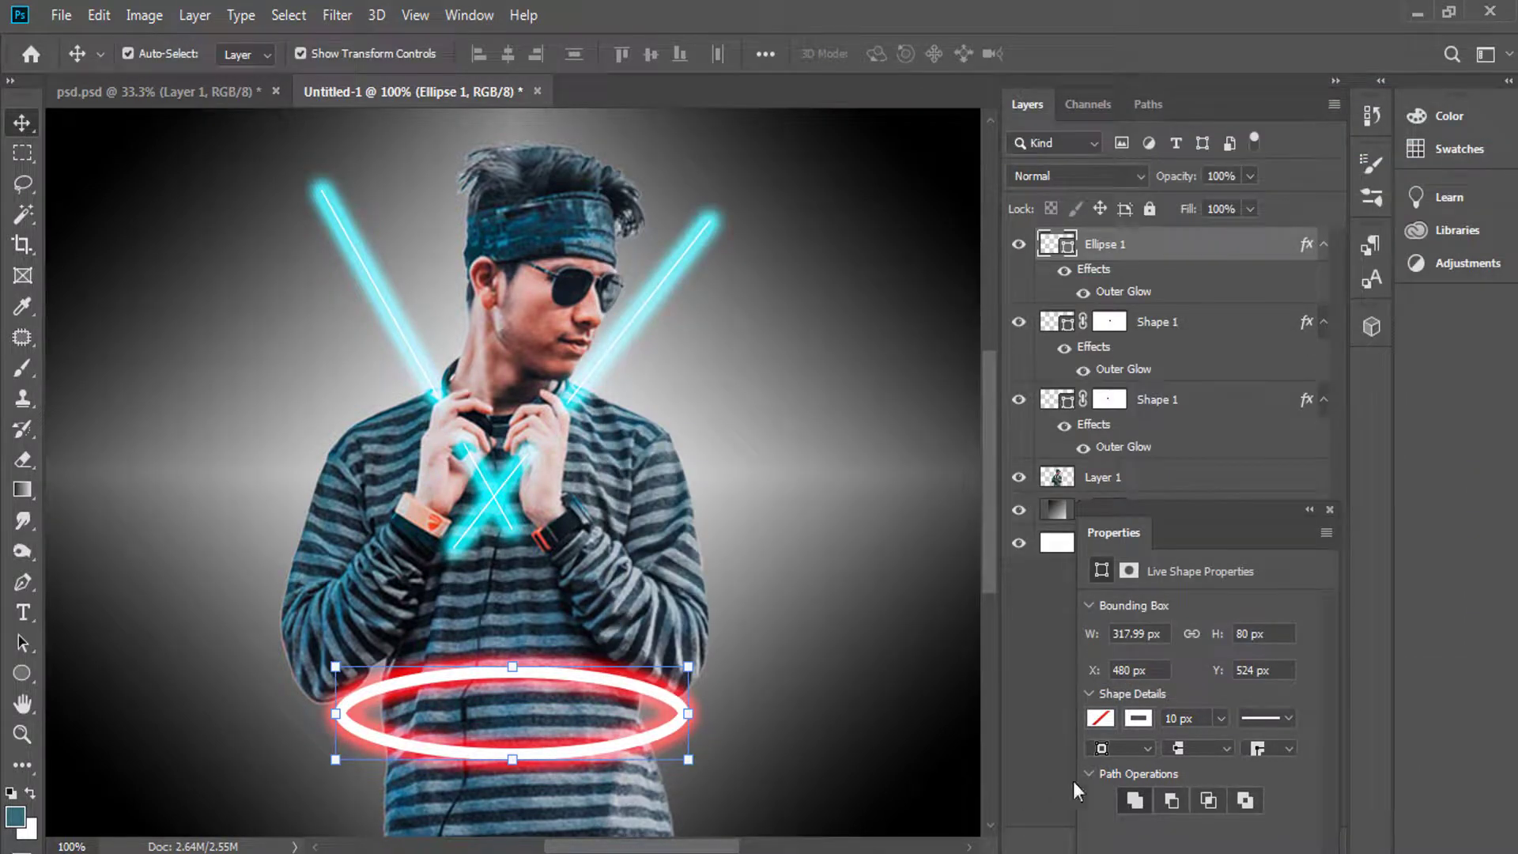
Thin the ring's stroke to 3 px and add a layer mask to Ellipse 1.
mouse_move(1218, 719)
left_mouse_down()
mouse_move(1209, 747)
mouse_move(1222, 744)
left_mouse_up()
mouse_move(1229, 503)
left_mouse_down()
mouse_move(934, 436)
mouse_move(1391, 395)
left_mouse_up()
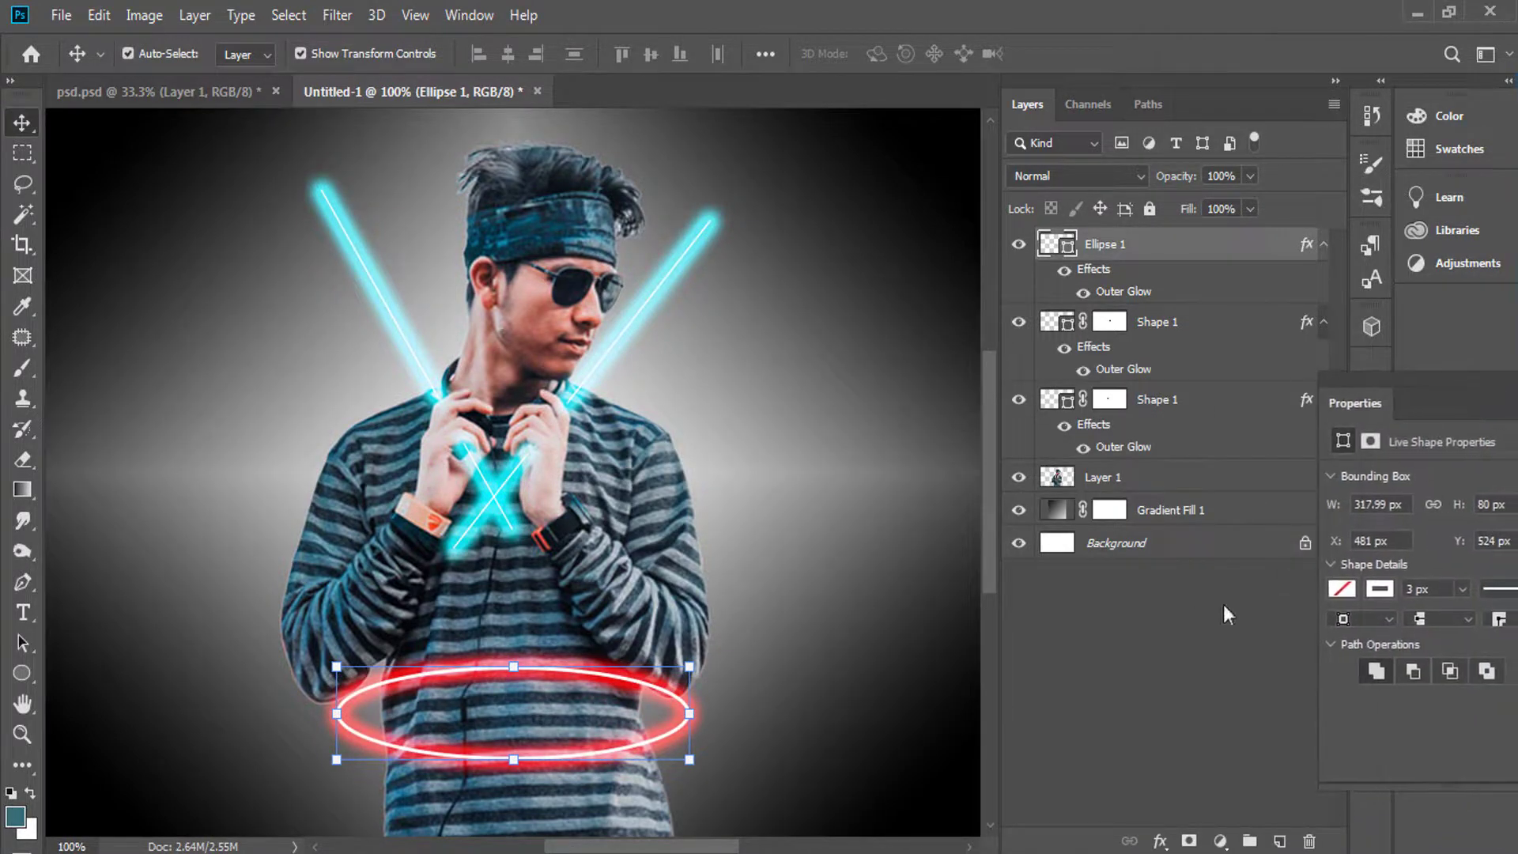
left_click(1189, 841)
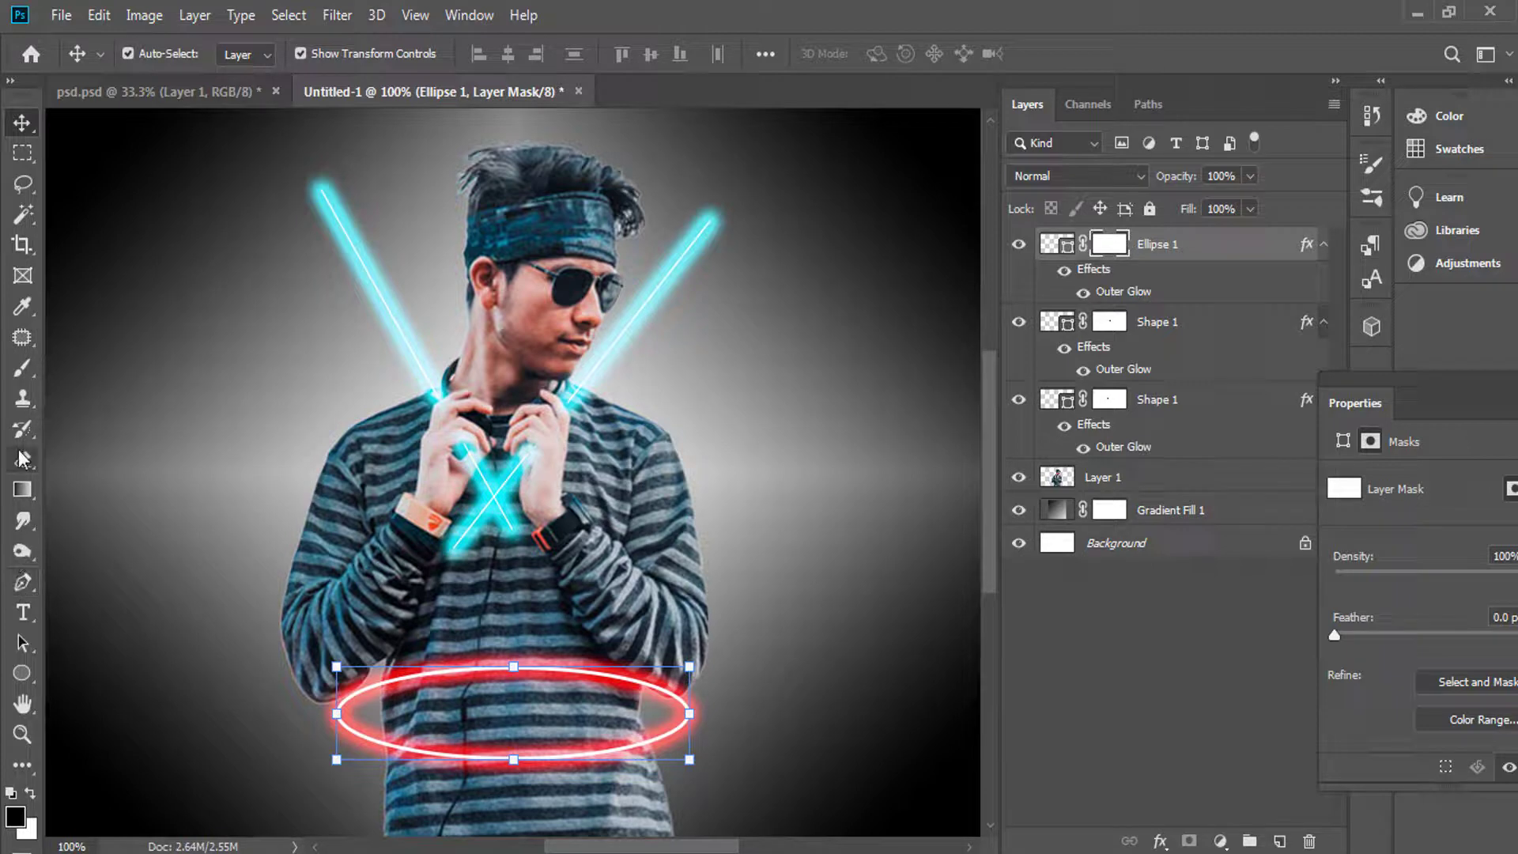
Paint black on the mask to hide the ring behind the arm and body.
left_click(22, 367)
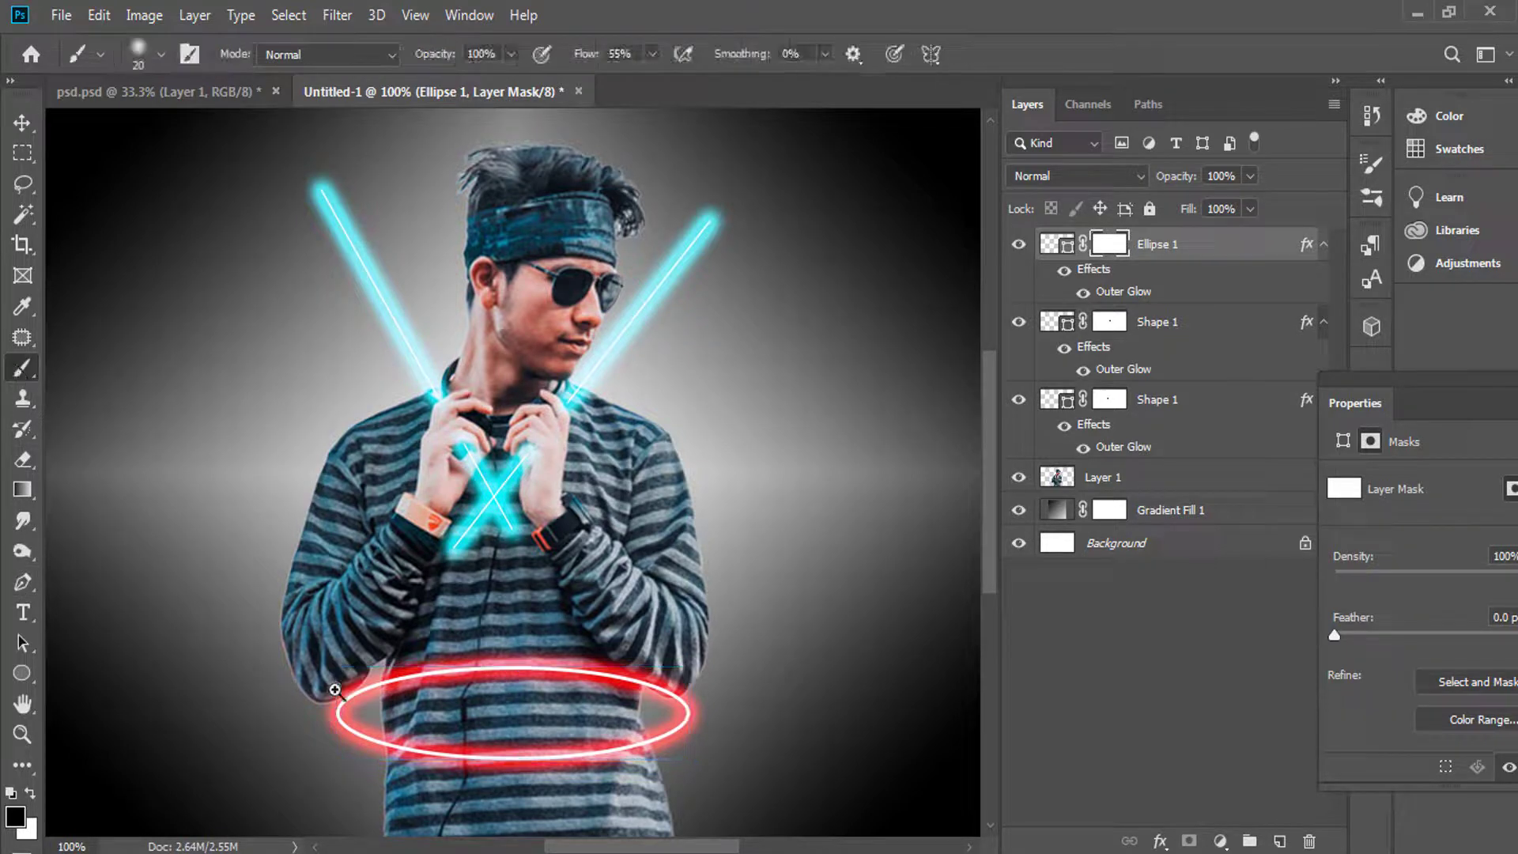
scroll(335, 690, "up", 1)
scroll(464, 705, "up", 1)
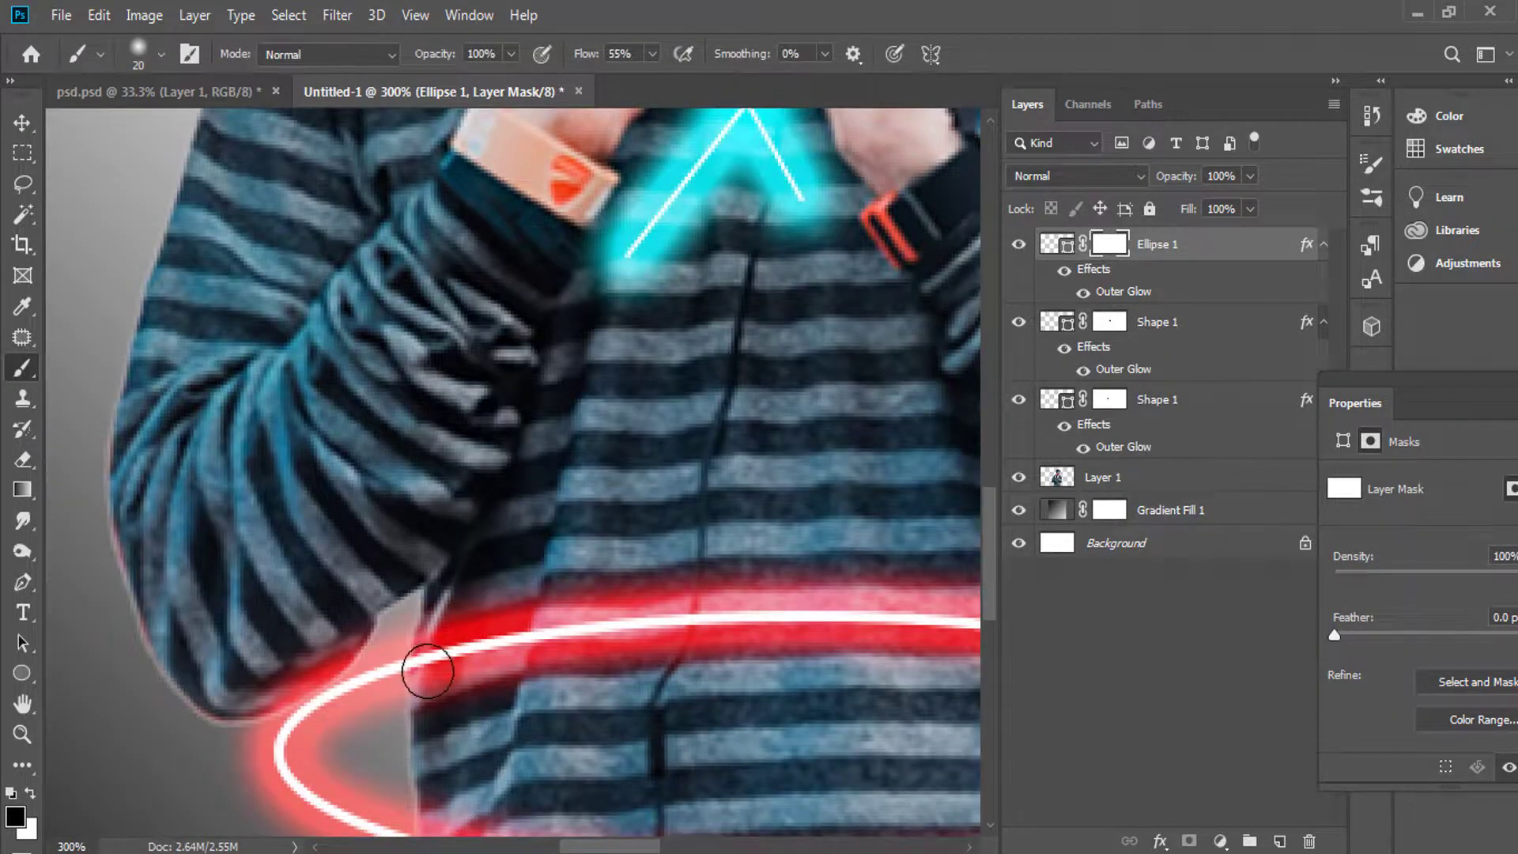
left_click_drag(427, 671, 488, 605)
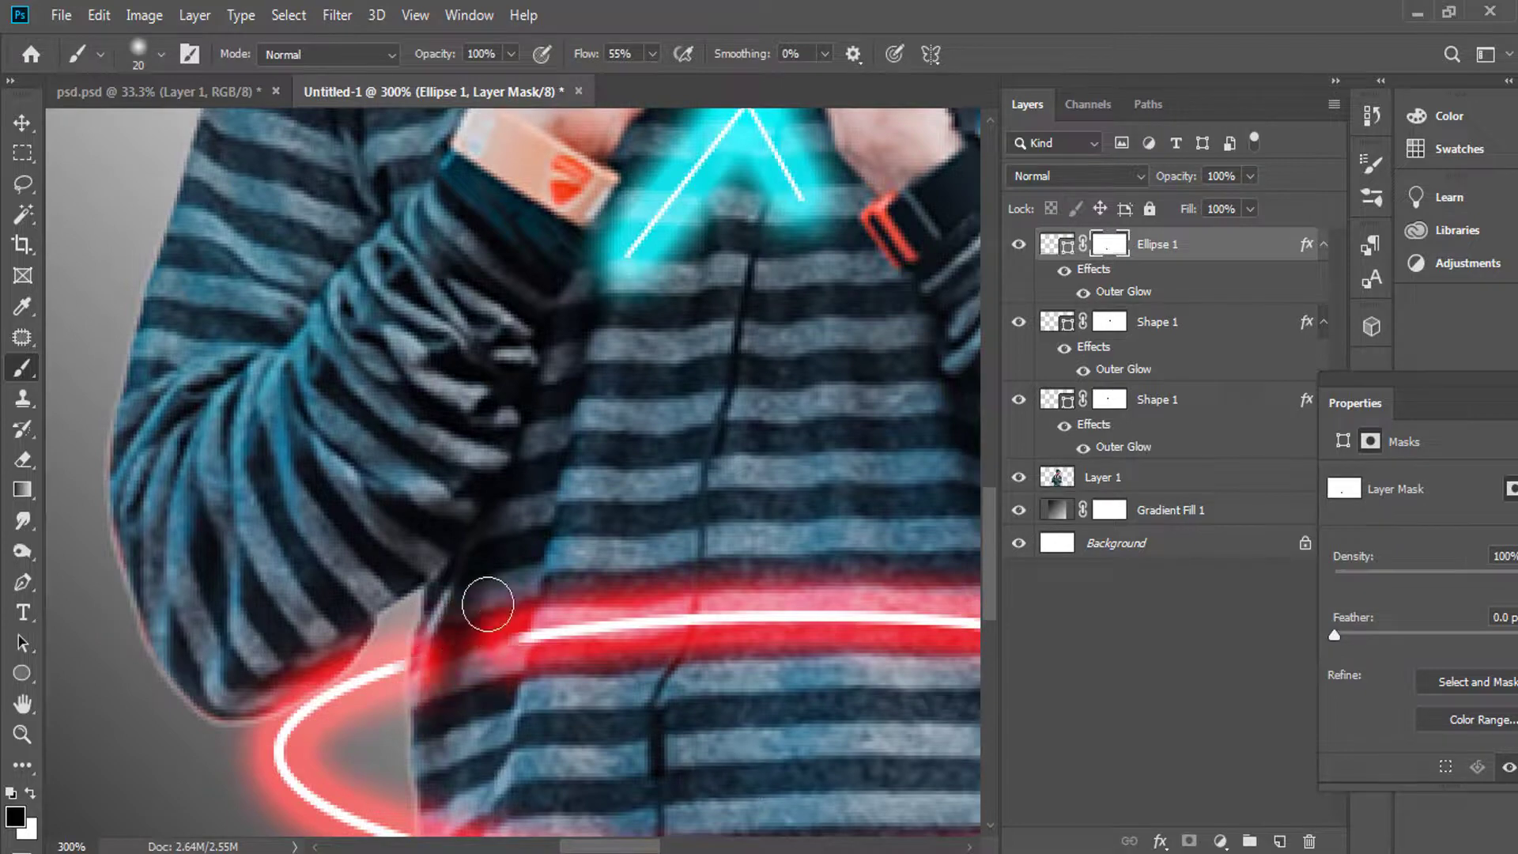
key("bracketright")
key("bracketright")
key("bracketright")
left_click_drag(509, 678, 741, 652)
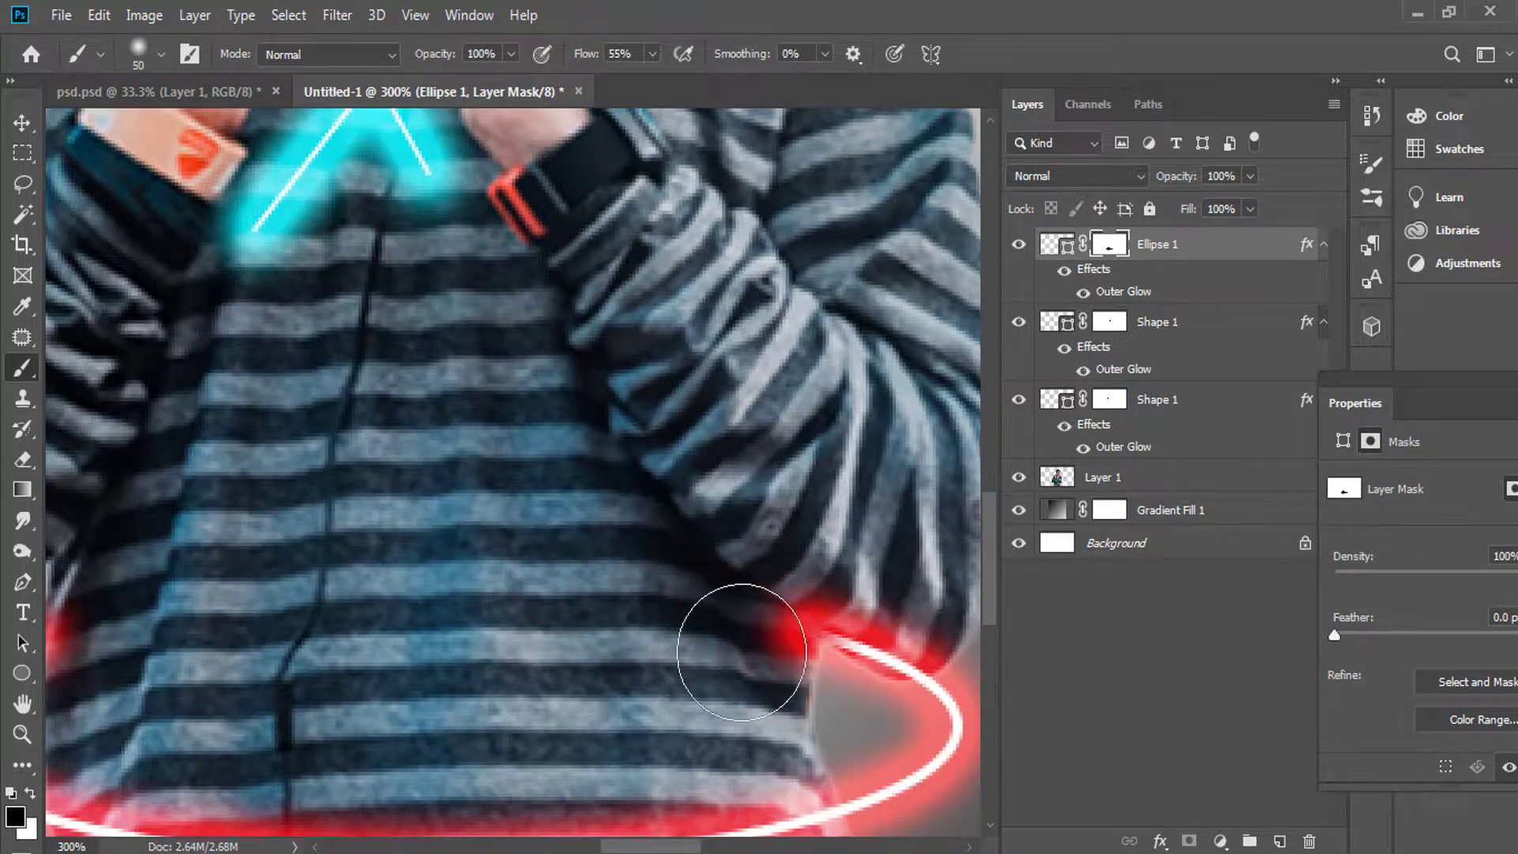
key("bracketleft")
key("bracketleft")
key("bracketleft")
left_click_drag(915, 626, 924, 626)
Shrink the brush, set opacity 64% and flow 74%, and zoom out.
scroll(608, 639, "left", 5)
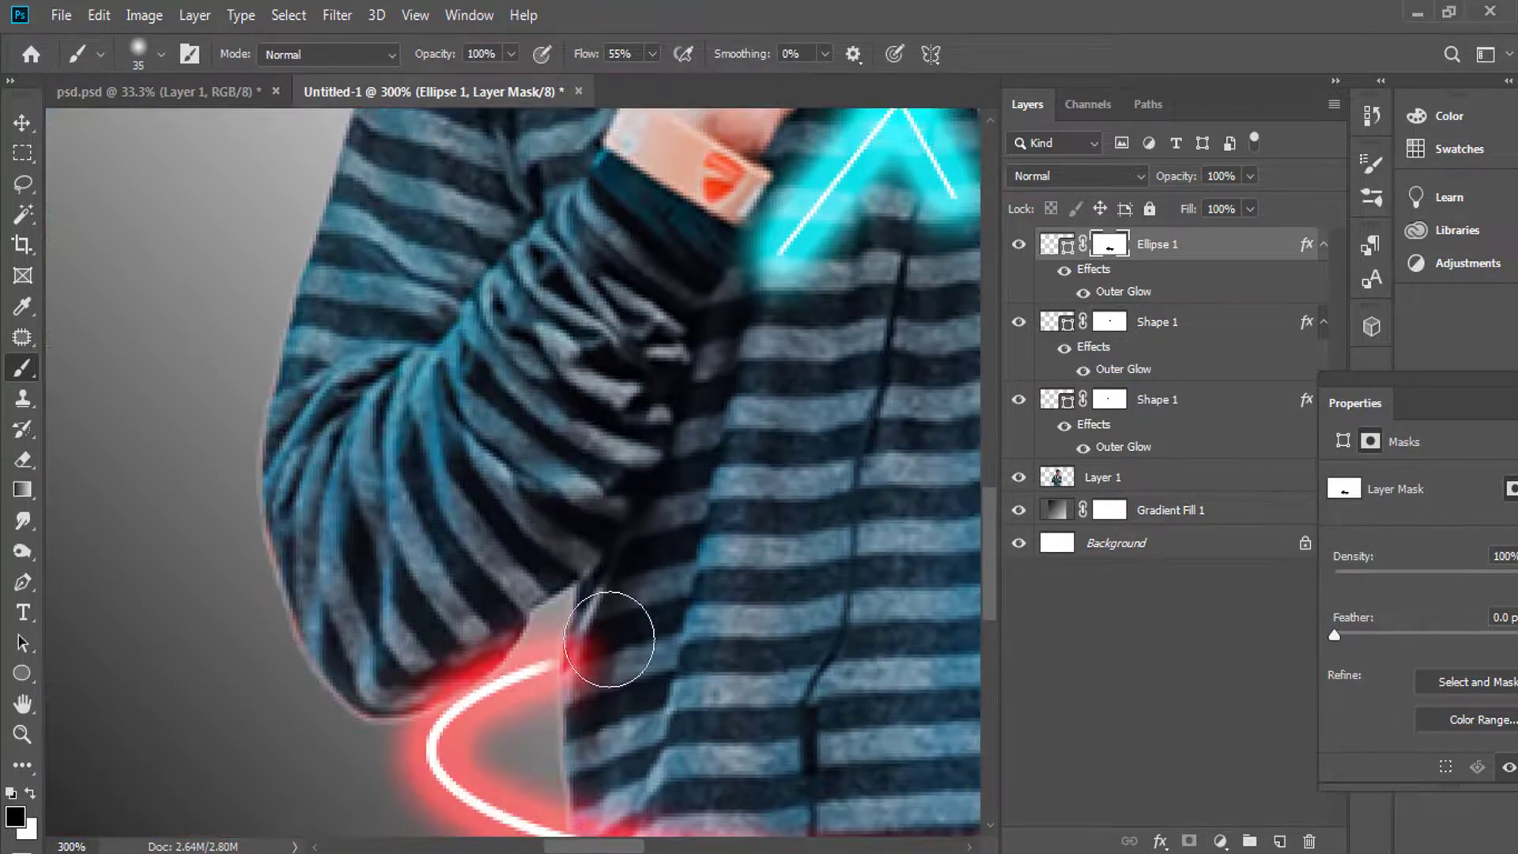
key("bracketleft")
key("bracketleft")
key("bracketleft")
key("6")
key("4")
key("shift+7")
key("shift+4")
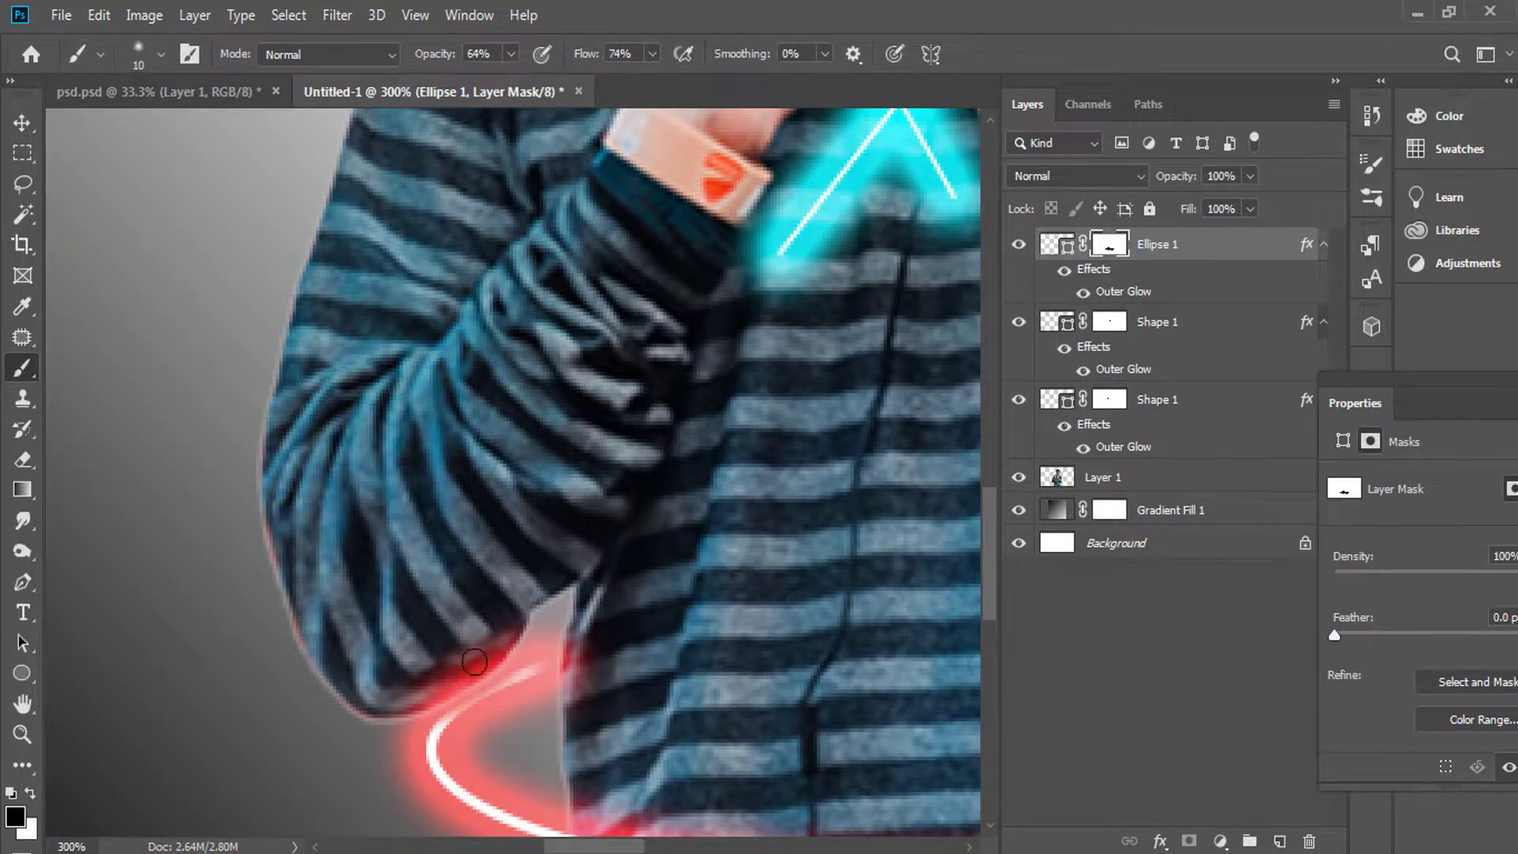
key("ctrl+minus")
key("ctrl+minus")
key("ctrl+minus")
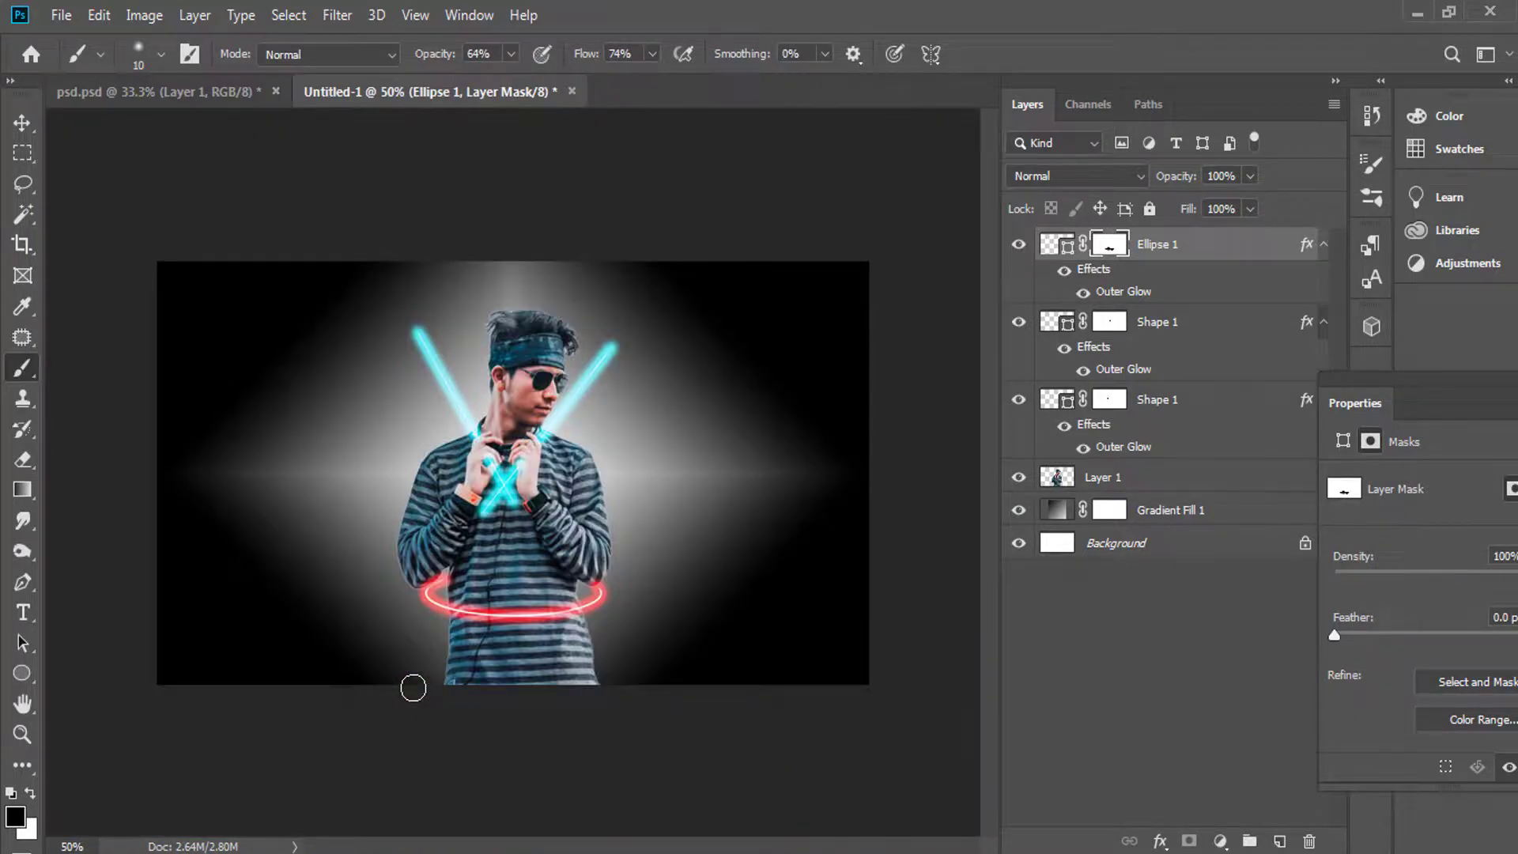
Lower the red ring two nudges with the Move tool, then deselect all layers.
key("v")
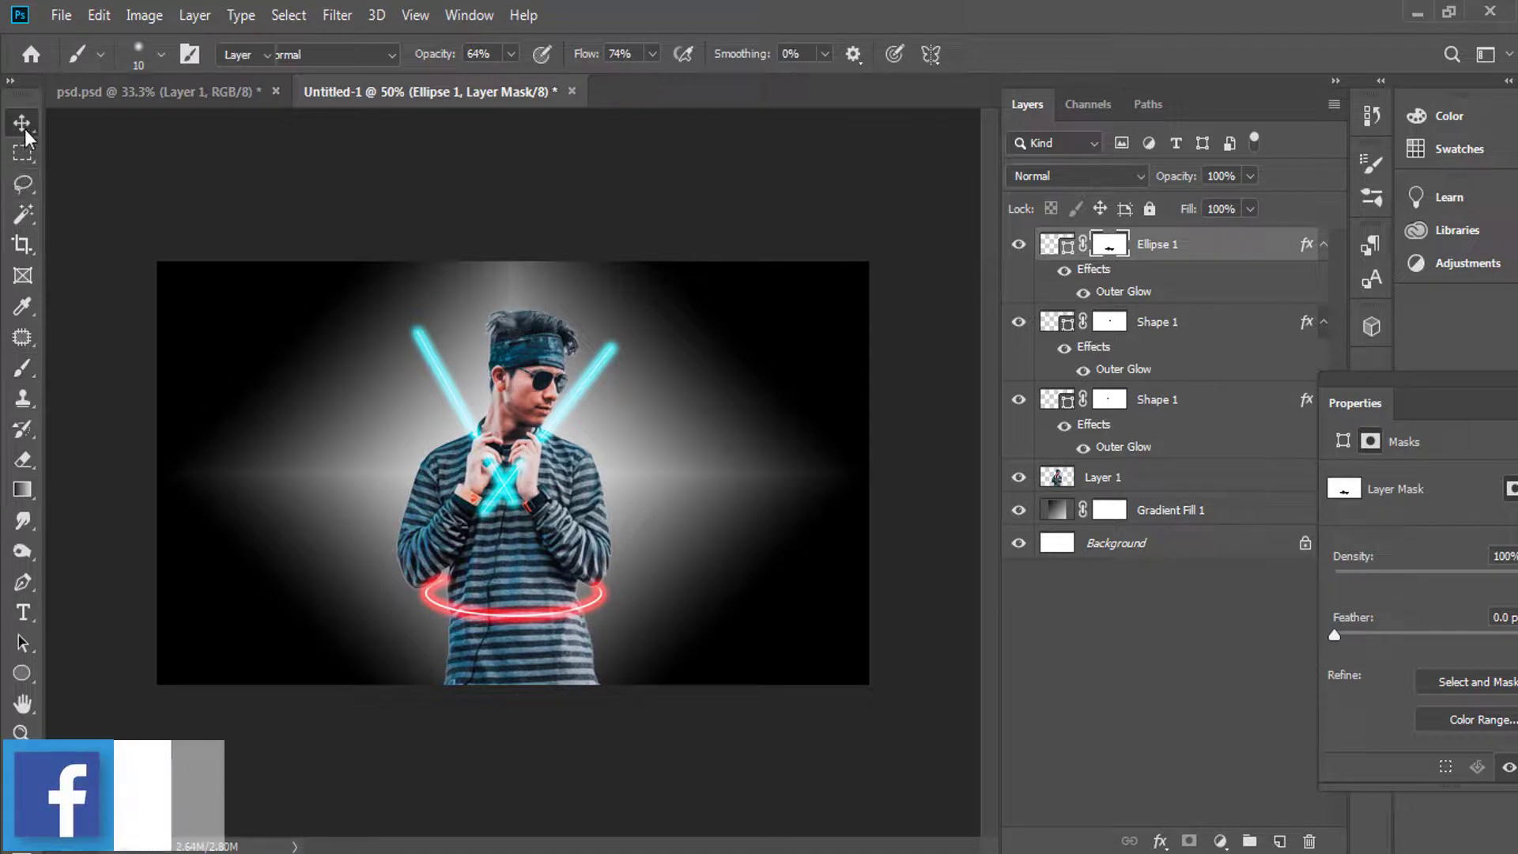
key("Down")
key("Down")
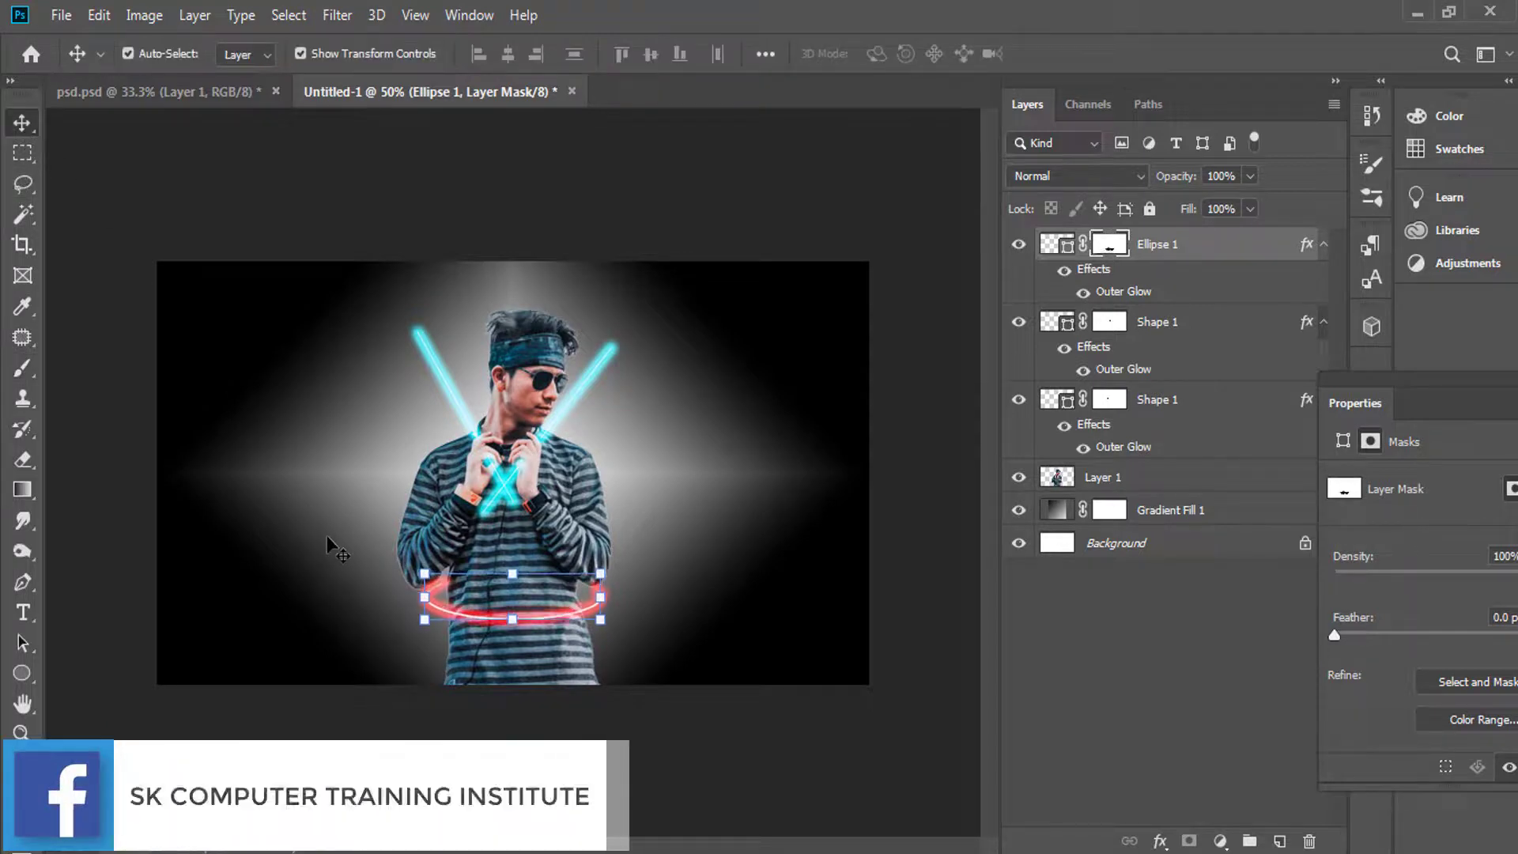
key("Down")
left_click(527, 734)
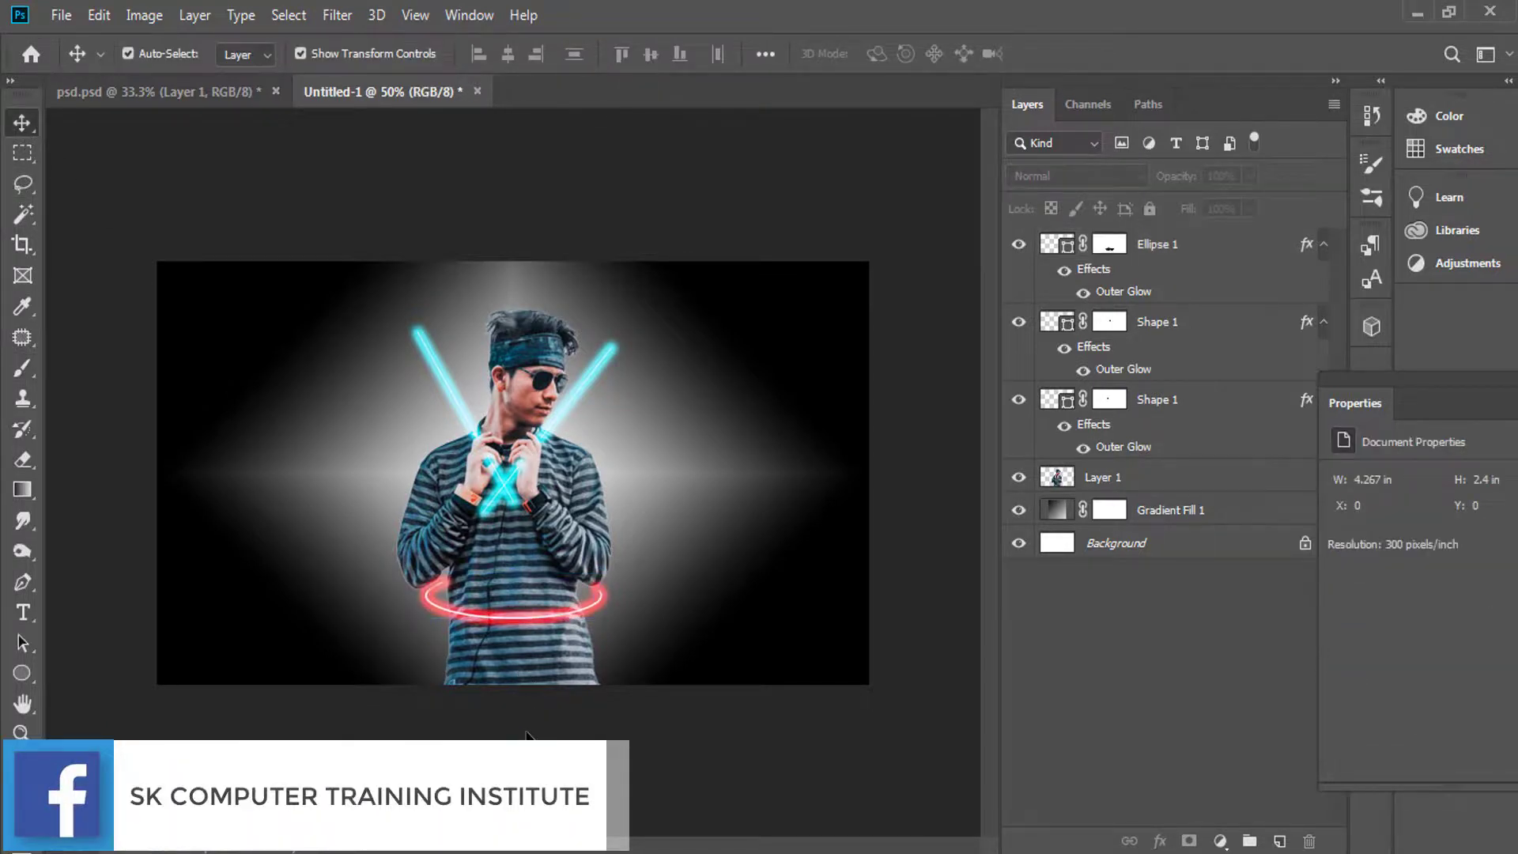